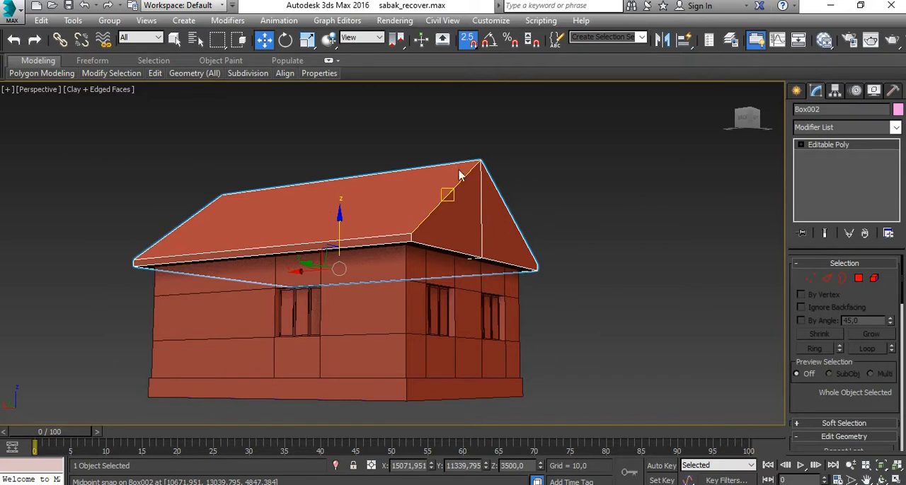
- Hide the gable roof and the base box beneath the walls
{"action": "right_click", "coordinate": [458, 173]}
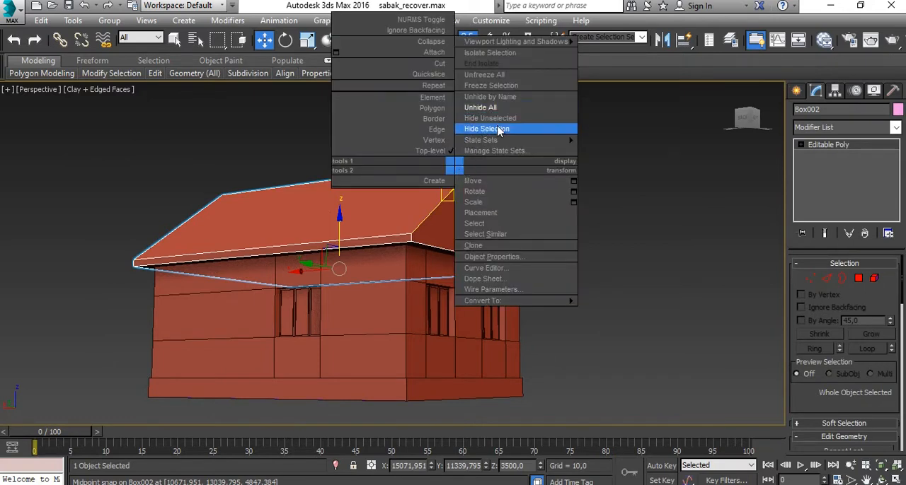
{"action": "left_click", "coordinate": [495, 129]}
{"action": "left_click", "coordinate": [502, 386]}
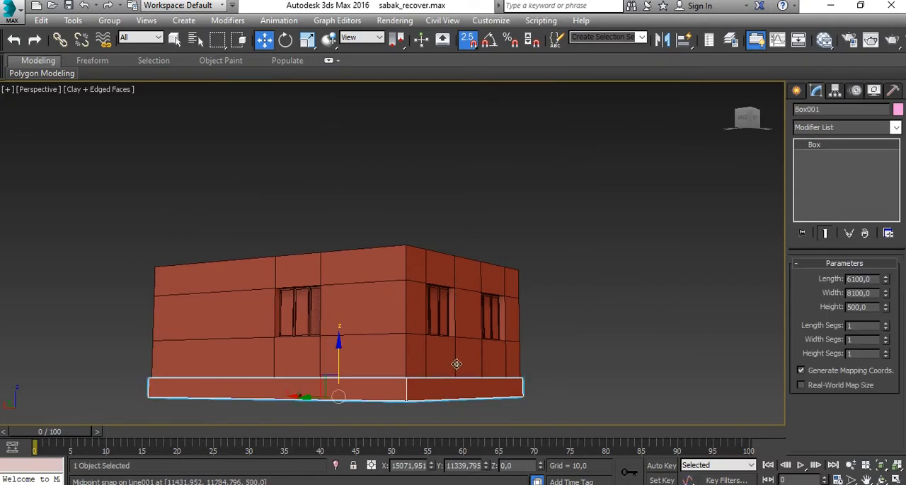
{"action": "middle_click_drag", "start_coordinate": [455, 363], "coordinate": [475, 262], "text": "alt"}
{"action": "right_click", "coordinate": [474, 301]}
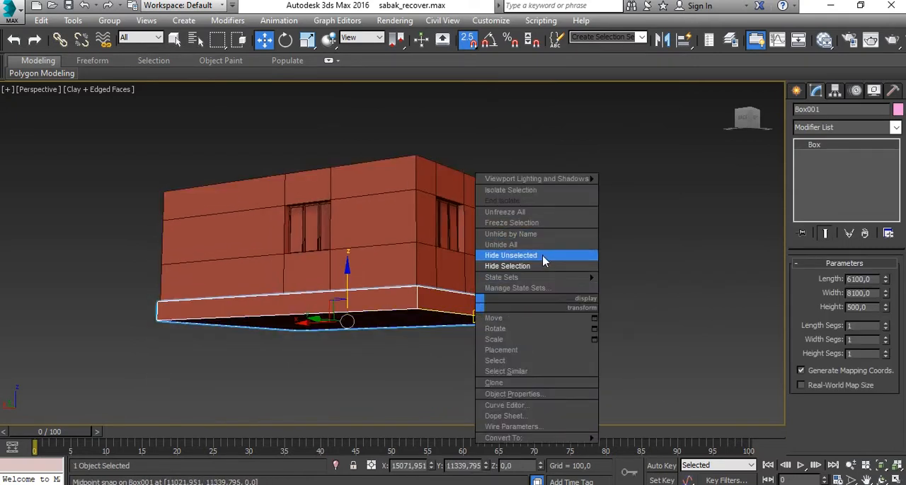
{"action": "left_click", "coordinate": [542, 266]}
- In the Top view, trace the house's outer wall outline with a closed Line spline snapped to the four corners
{"action": "middle_click_drag", "start_coordinate": [564, 266], "coordinate": [382, 310], "text": "alt"}
{"action": "key", "text": "alt+w"}
{"action": "left_click", "coordinate": [245, 218]}
{"action": "key", "text": "alt+w"}
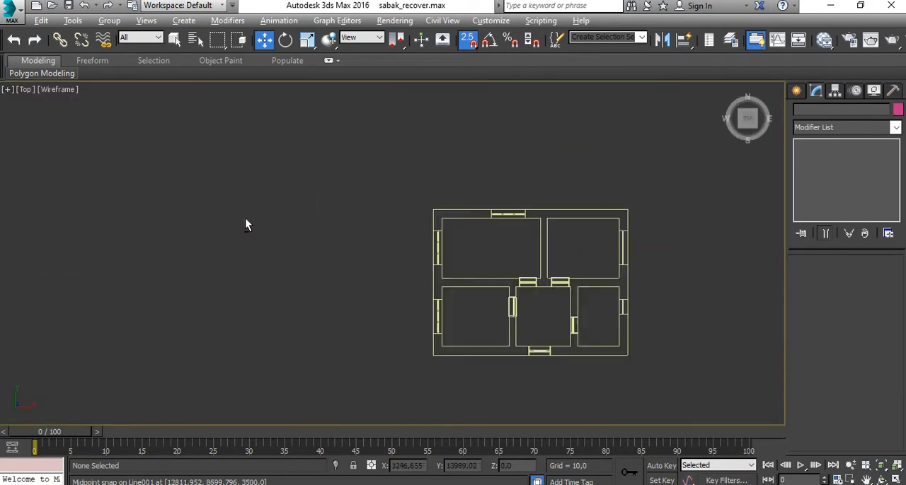
{"action": "middle_click_drag", "start_coordinate": [552, 250], "coordinate": [357, 200]}
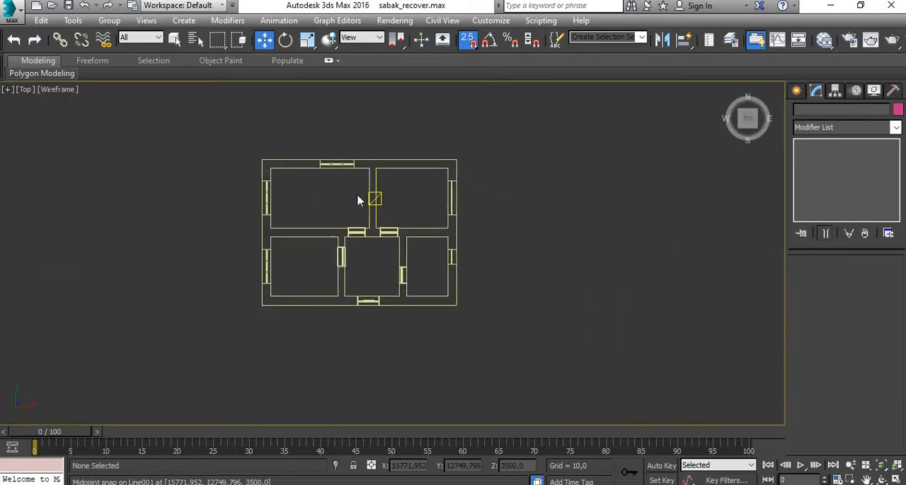
{"action": "left_click", "coordinate": [796, 92]}
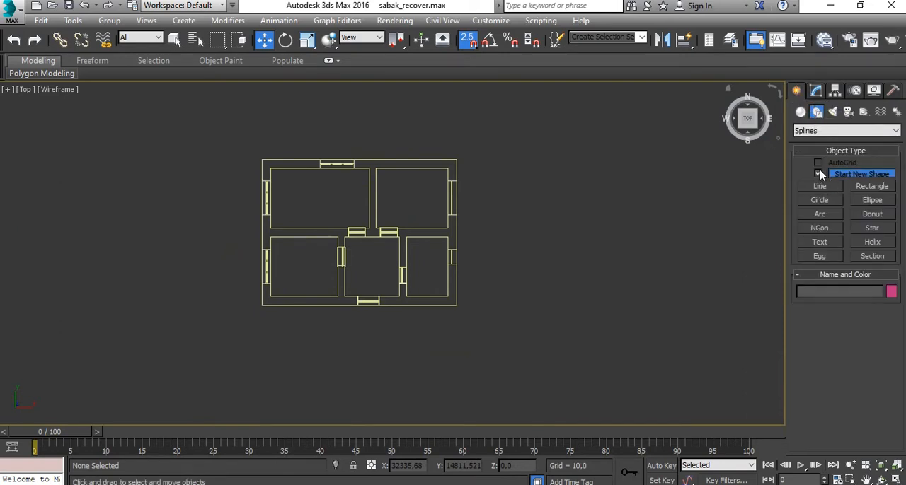
{"action": "left_click", "coordinate": [870, 186]}
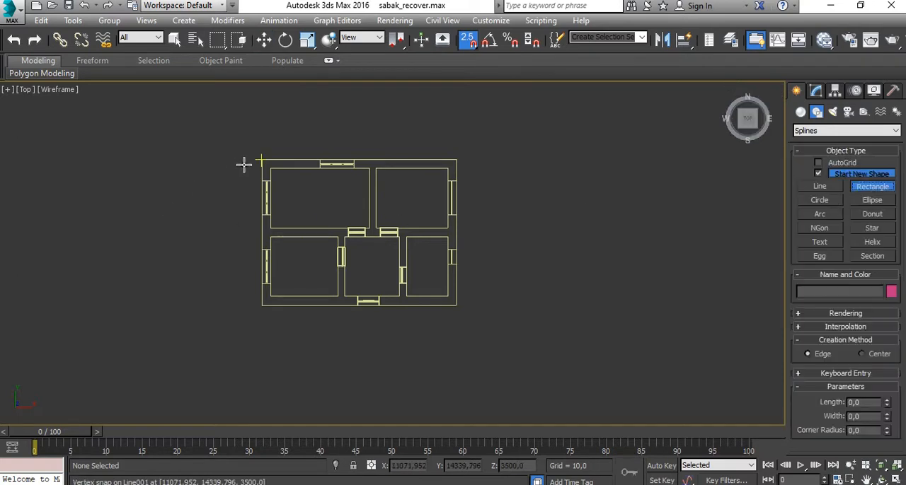
{"action": "scroll", "coordinate": [245, 163], "scroll_direction": "up", "scroll_amount": 2}
{"action": "left_click", "coordinate": [825, 187]}
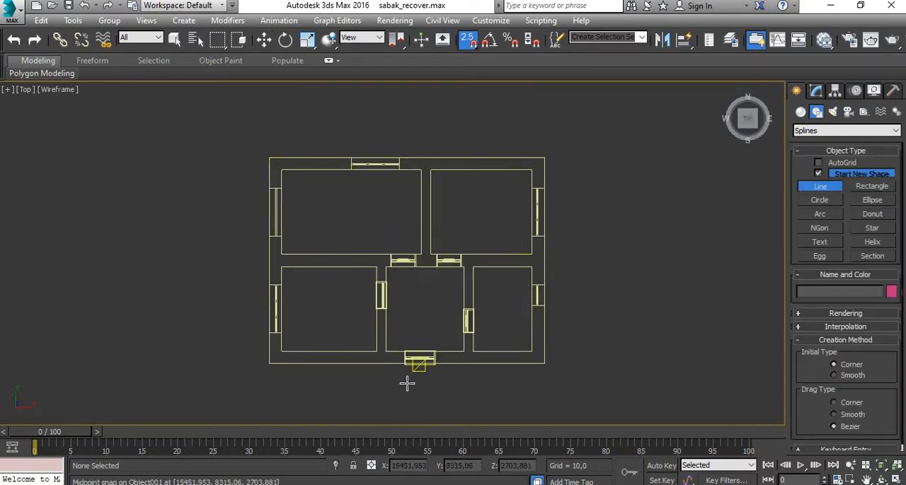
{"action": "middle_click_drag", "start_coordinate": [406, 380], "coordinate": [407, 262]}
{"action": "middle_click_drag", "start_coordinate": [253, 199], "coordinate": [255, 281]}
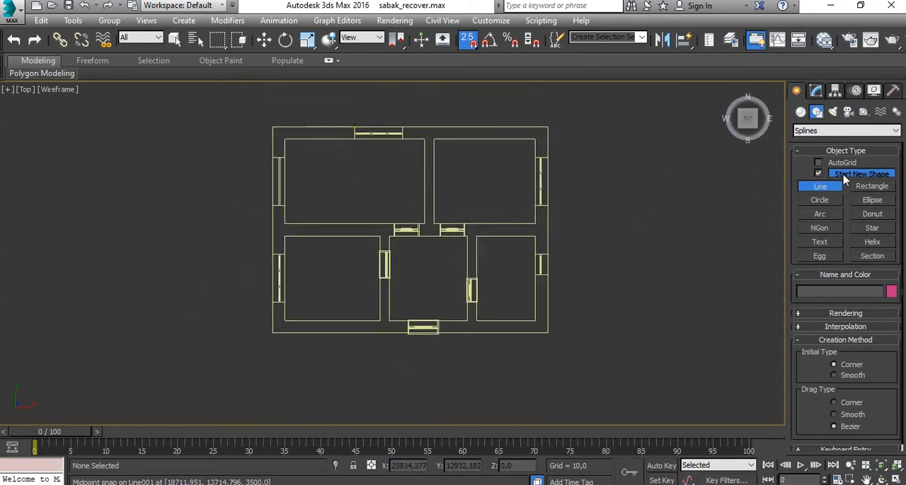
{"action": "left_click", "coordinate": [272, 126]}
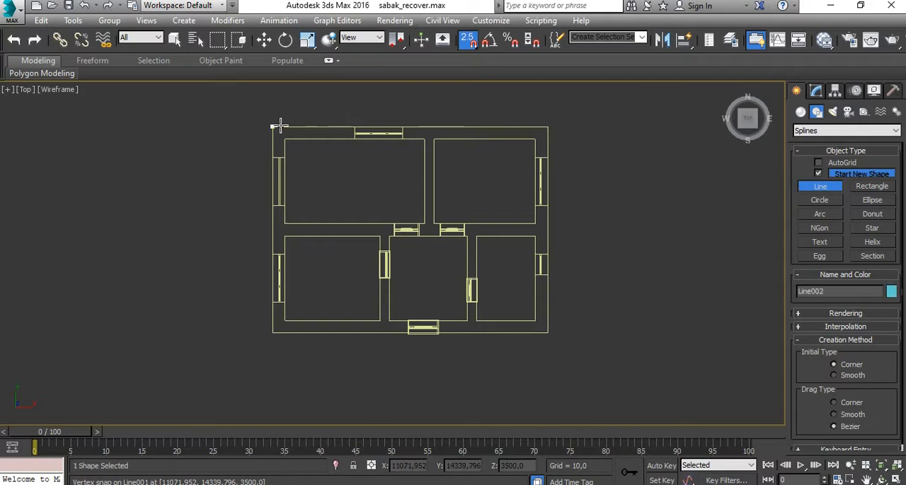
{"action": "left_click", "coordinate": [547, 126]}
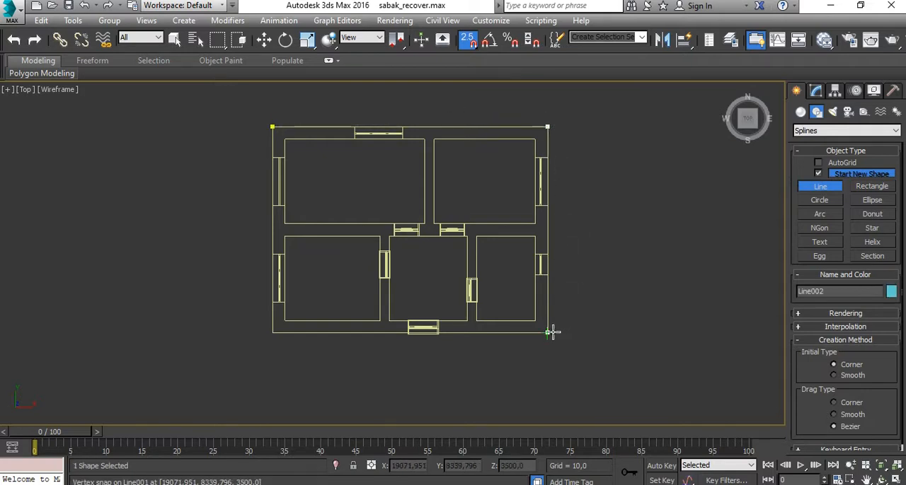
{"action": "left_click", "coordinate": [547, 331]}
{"action": "left_click", "coordinate": [272, 332]}
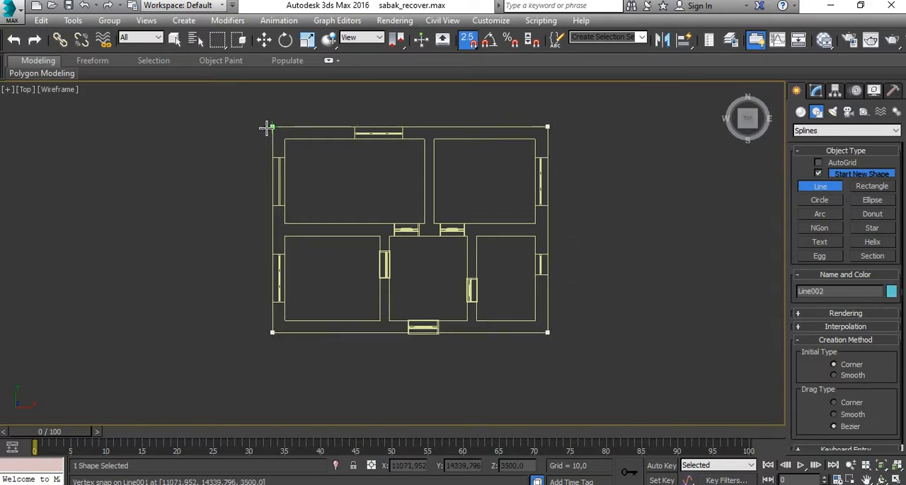
{"action": "left_click", "coordinate": [272, 127]}
{"action": "left_click", "coordinate": [436, 290]}
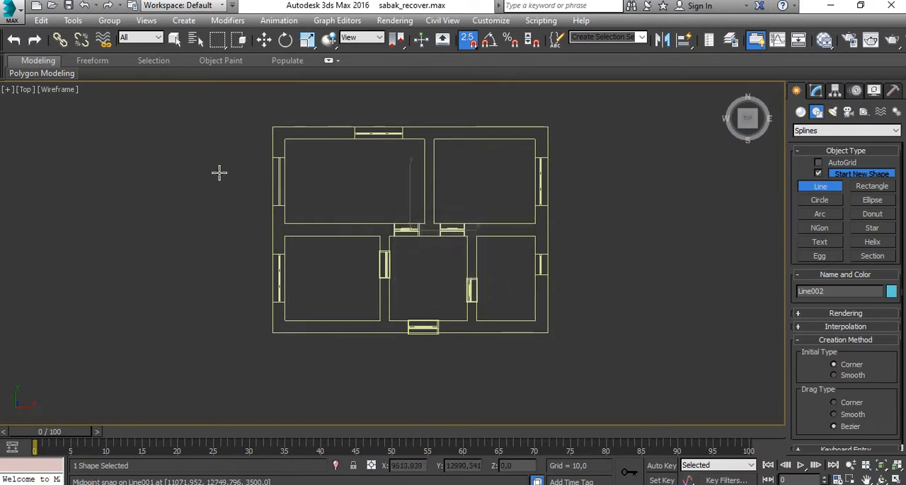
- Convert the traced wall outline to an editable spline and deselect it
{"action": "key", "text": "w"}
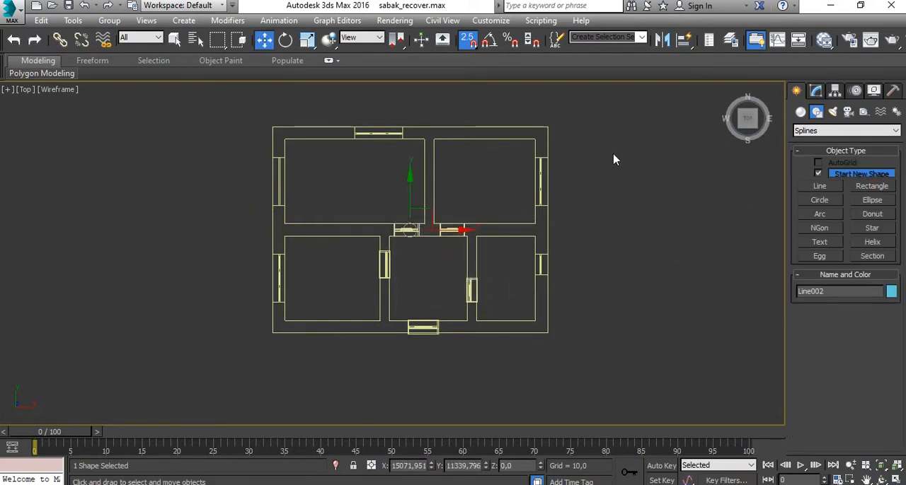
{"action": "right_click", "coordinate": [590, 150]}
{"action": "mouse_move", "coordinate": [637, 287]}
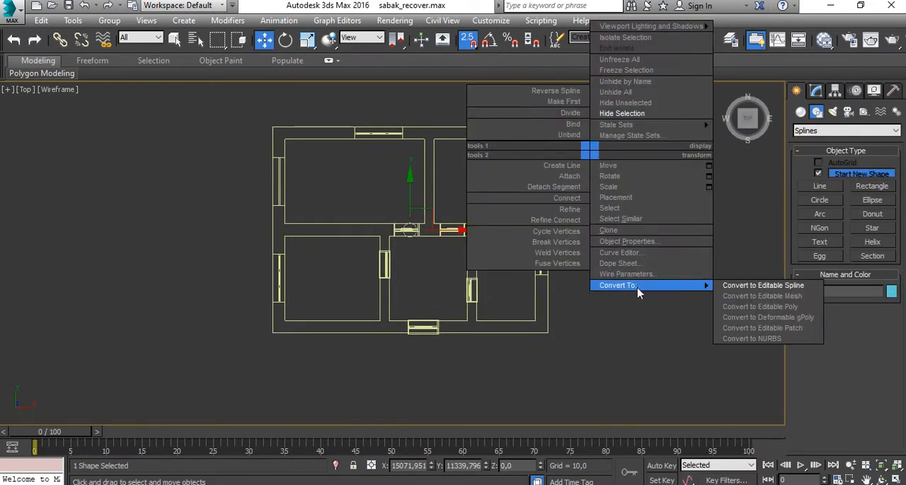
{"action": "left_click", "coordinate": [734, 288]}
{"action": "middle_click_drag", "start_coordinate": [610, 241], "coordinate": [531, 252]}
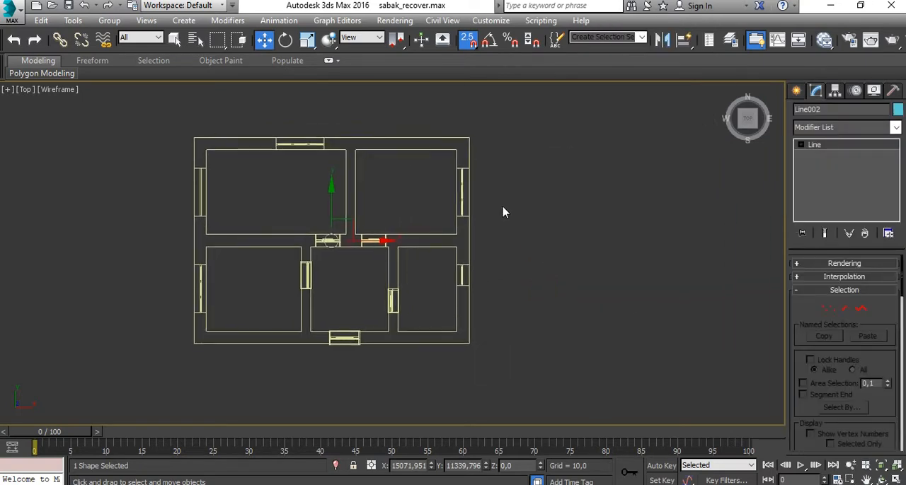
{"action": "left_click", "coordinate": [492, 181]}
- Examine where the traced outline lies relative to the walls in the Perspective and Top views
{"action": "scroll", "coordinate": [489, 175], "scroll_direction": "up", "scroll_amount": 2}
{"action": "scroll", "coordinate": [495, 195], "scroll_direction": "up", "scroll_amount": 2}
{"action": "middle_click_drag", "start_coordinate": [510, 218], "coordinate": [573, 219]}
{"action": "key", "text": "alt+w"}
{"action": "left_click", "coordinate": [635, 334]}
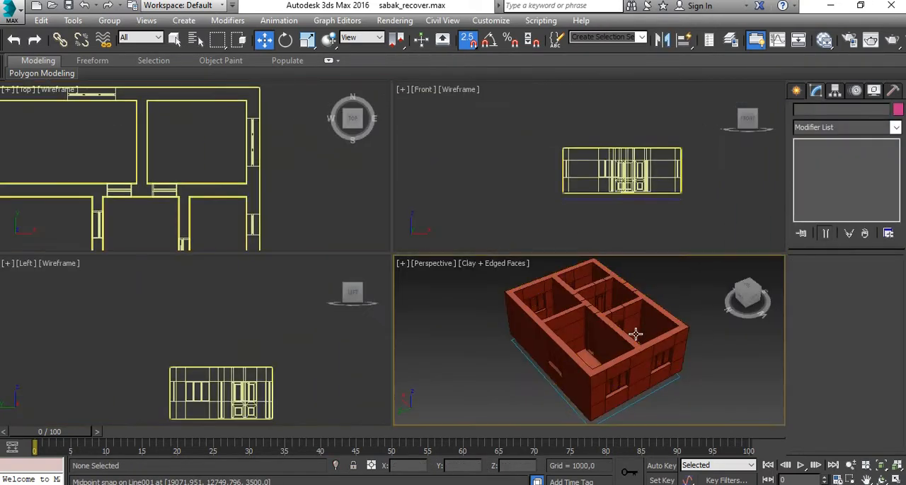
{"action": "key", "text": "alt+w"}
{"action": "scroll", "coordinate": [583, 277], "scroll_direction": "up", "scroll_amount": 3}
{"action": "scroll", "coordinate": [592, 257], "scroll_direction": "down", "scroll_amount": 4}
{"action": "scroll", "coordinate": [590, 257], "scroll_direction": "up", "scroll_amount": 4}
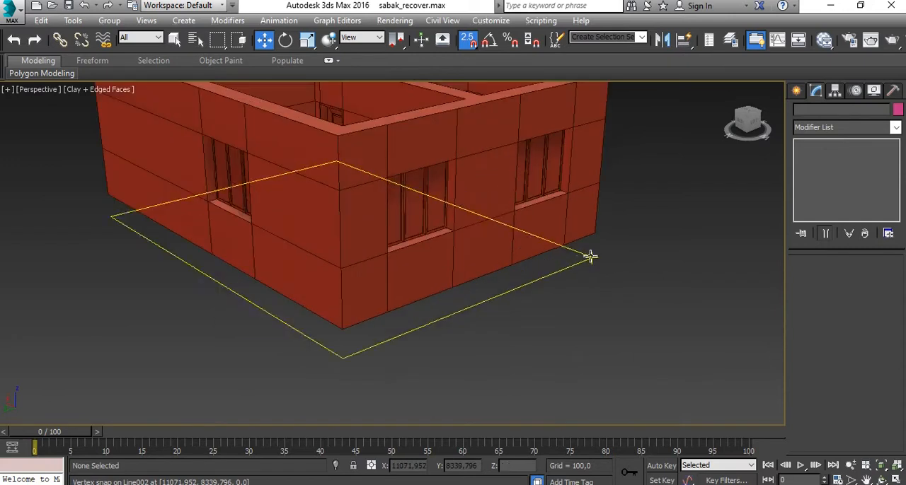
{"action": "scroll", "coordinate": [198, 208], "scroll_direction": "up", "scroll_amount": 2}
{"action": "scroll", "coordinate": [496, 315], "scroll_direction": "down", "scroll_amount": 6}
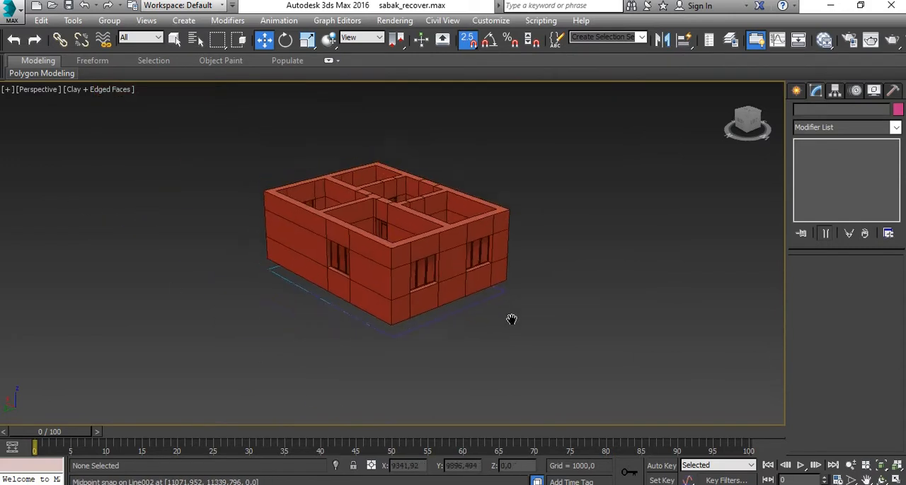
{"action": "key", "text": "alt+w"}
{"action": "left_click", "coordinate": [312, 218]}
{"action": "key", "text": "alt+w"}
{"action": "scroll", "coordinate": [368, 248], "scroll_direction": "down", "scroll_amount": 4}
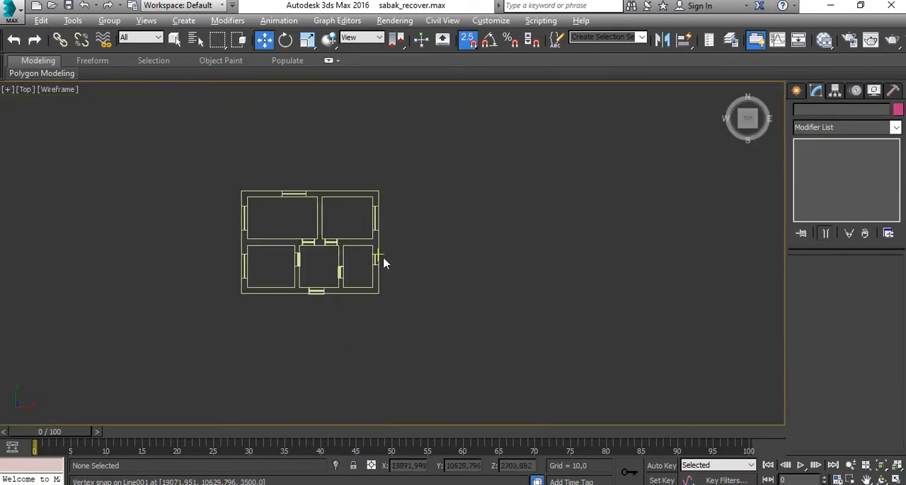
{"action": "middle_click_drag", "start_coordinate": [384, 262], "coordinate": [485, 208]}
{"action": "scroll", "coordinate": [481, 218], "scroll_direction": "up", "scroll_amount": 3}
{"action": "scroll", "coordinate": [464, 135], "scroll_direction": "down", "scroll_amount": 2}
{"action": "key", "text": "alt+w"}
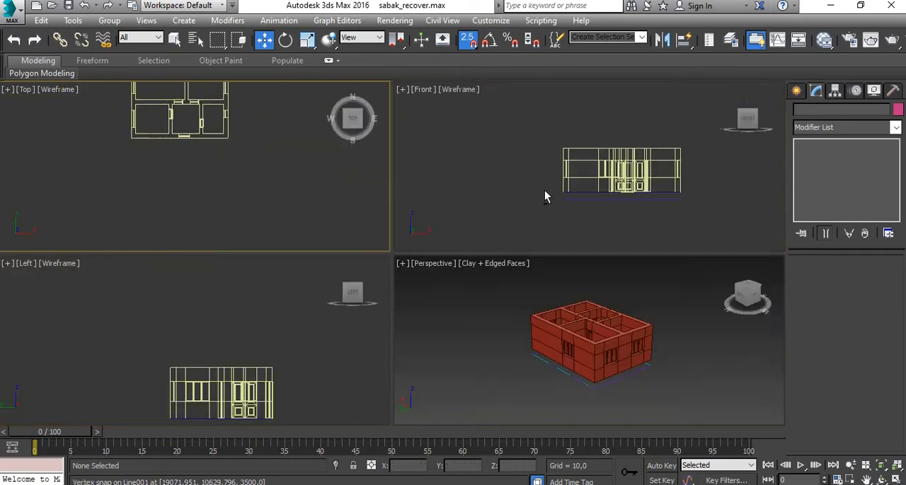
{"action": "left_click", "coordinate": [589, 325]}
{"action": "key", "text": "alt+w"}
{"action": "scroll", "coordinate": [461, 309], "scroll_direction": "up", "scroll_amount": 7}
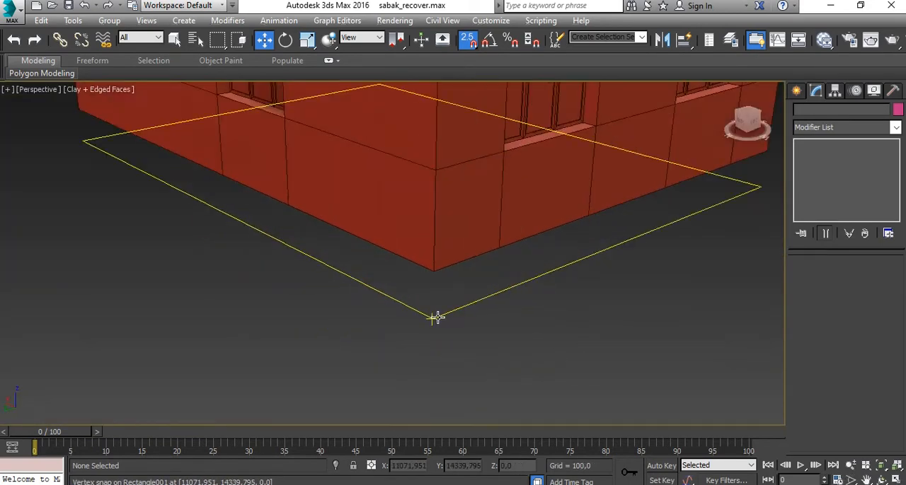
{"action": "scroll", "coordinate": [305, 190], "scroll_direction": "down", "scroll_amount": 6}
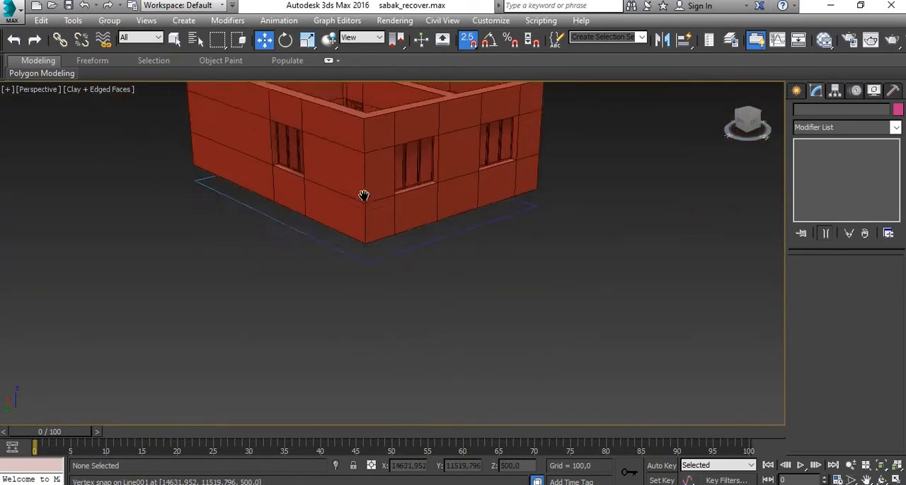
{"action": "scroll", "coordinate": [373, 268], "scroll_direction": "up", "scroll_amount": 3}
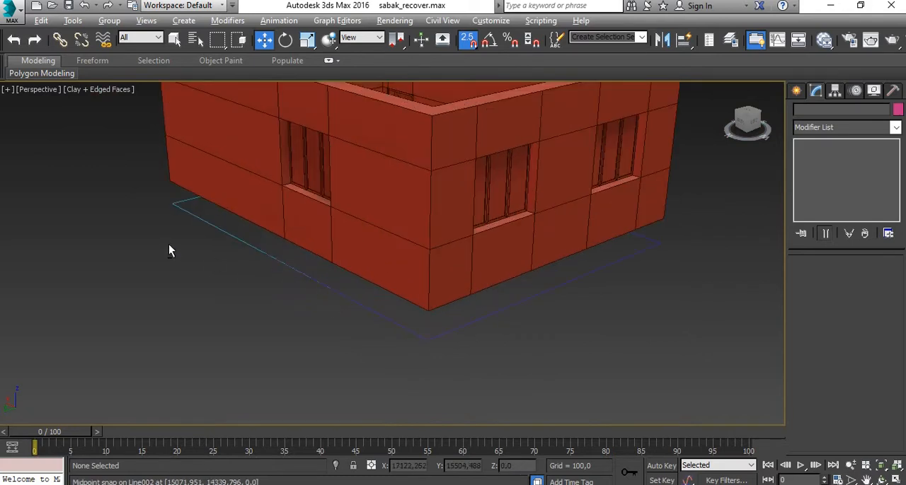
- Start a Line profile in the Top view outside the plan's southeast corner, with a vertical back edge about 219 units tall
{"action": "key", "text": "alt+w"}
{"action": "left_click", "coordinate": [208, 223]}
{"action": "key", "text": "alt+w"}
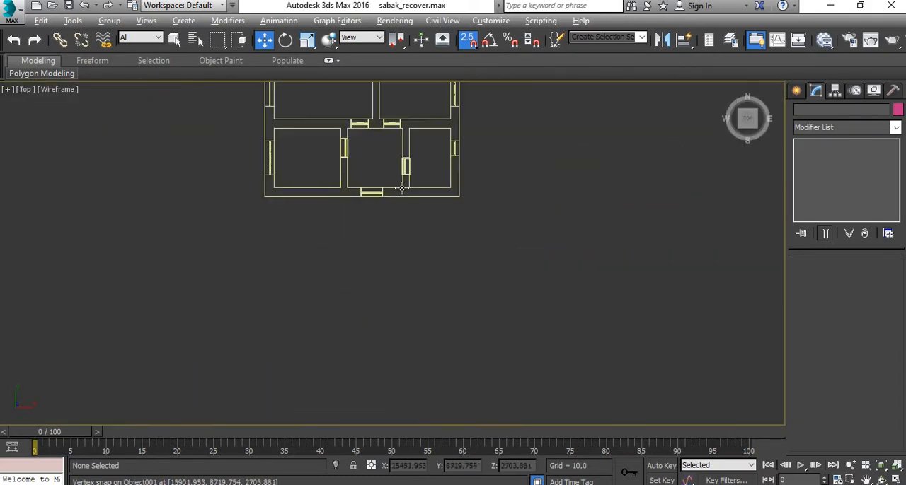
{"action": "scroll", "coordinate": [401, 187], "scroll_direction": "up", "scroll_amount": 10}
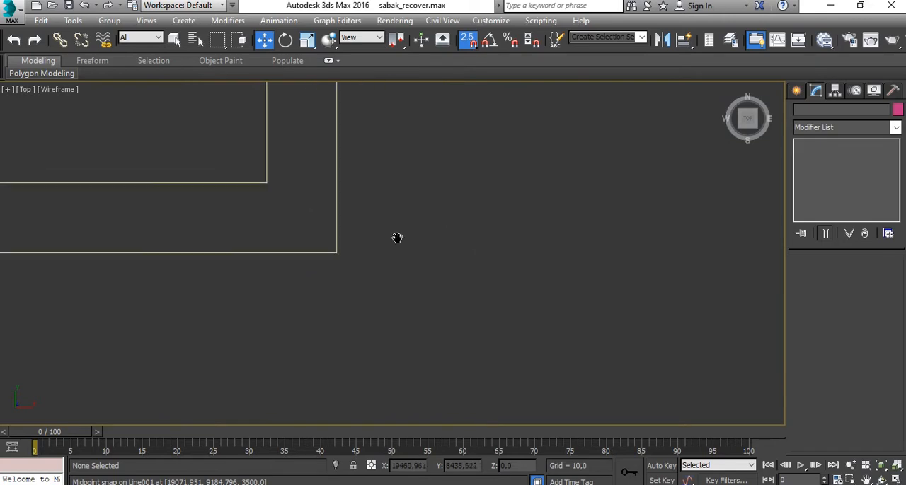
{"action": "middle_click_drag", "start_coordinate": [397, 238], "coordinate": [427, 241]}
{"action": "left_click", "coordinate": [796, 93]}
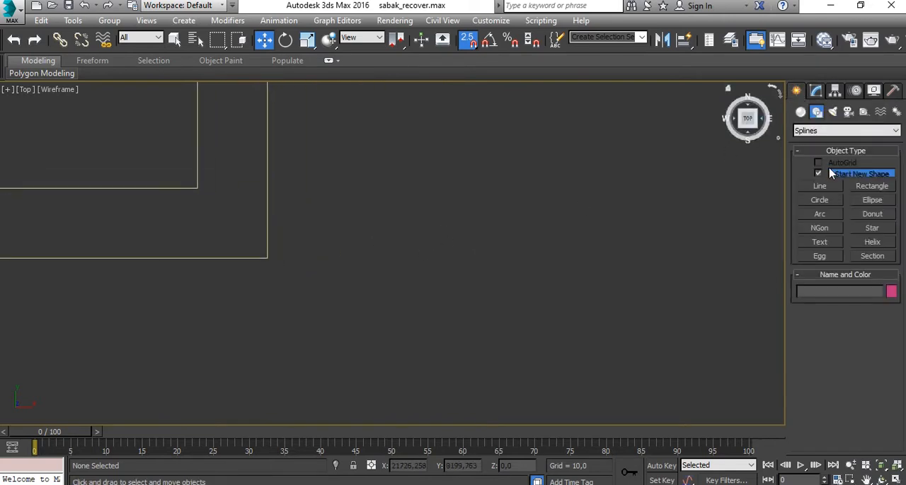
{"action": "left_click", "coordinate": [820, 186]}
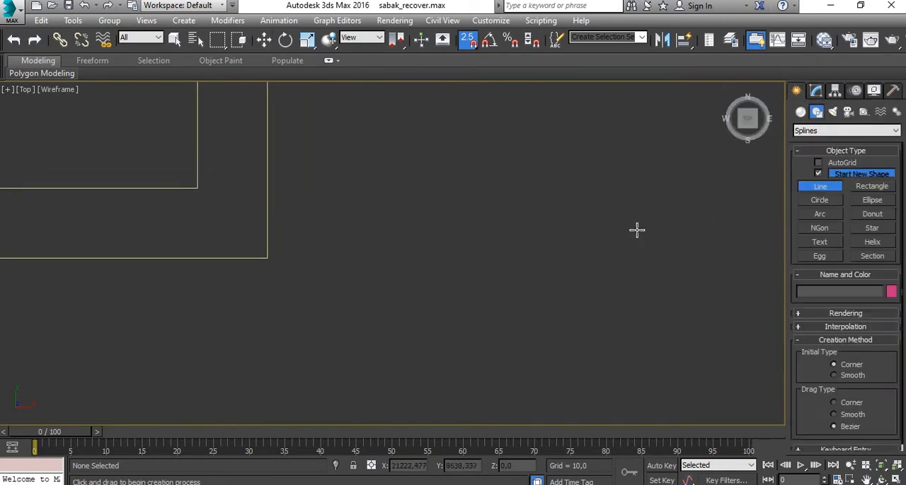
{"action": "left_click", "coordinate": [332, 257]}
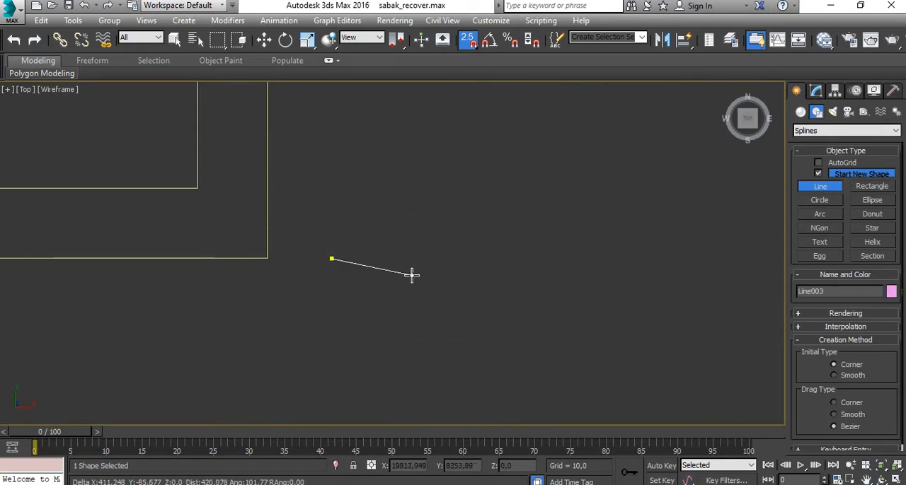
{"action": "left_click", "coordinate": [331, 215]}
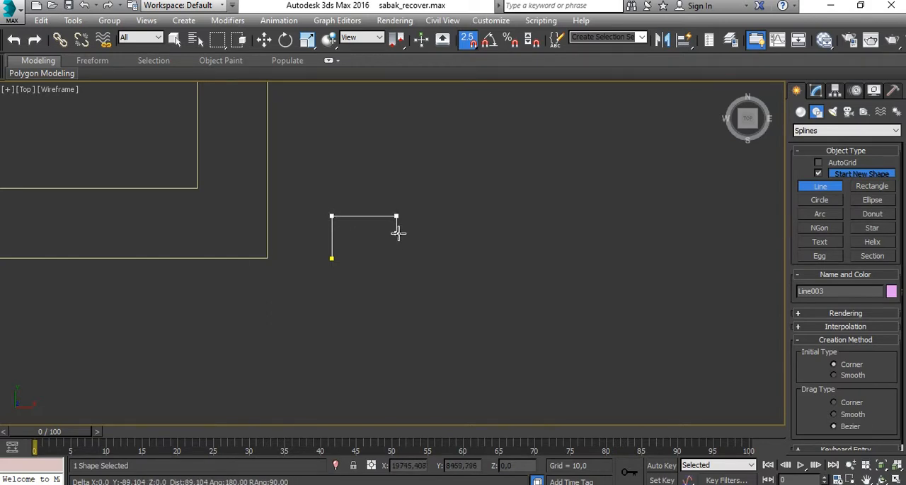
- Continue the Line profile with stepped corners down to a short bottom edge and close the spline at its start point
{"action": "scroll", "coordinate": [398, 234], "scroll_direction": "up", "scroll_amount": 4}
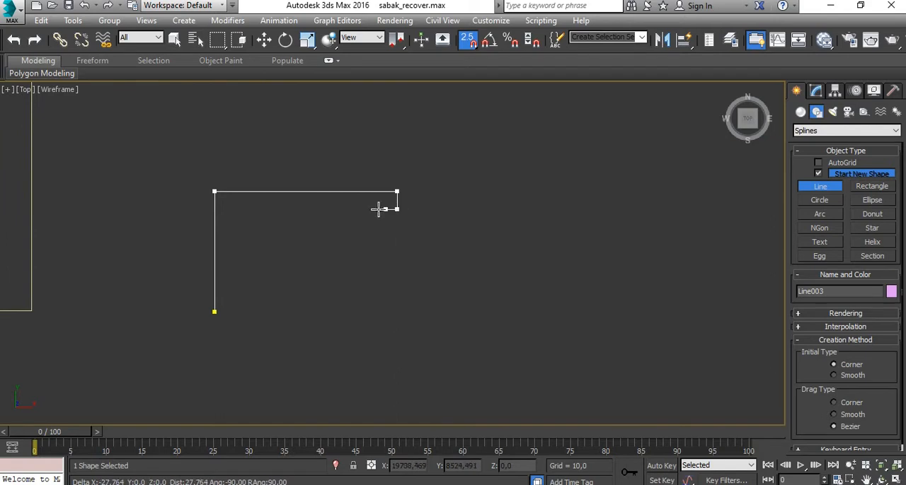
{"action": "left_click", "coordinate": [361, 252]}
{"action": "left_click", "coordinate": [315, 253]}
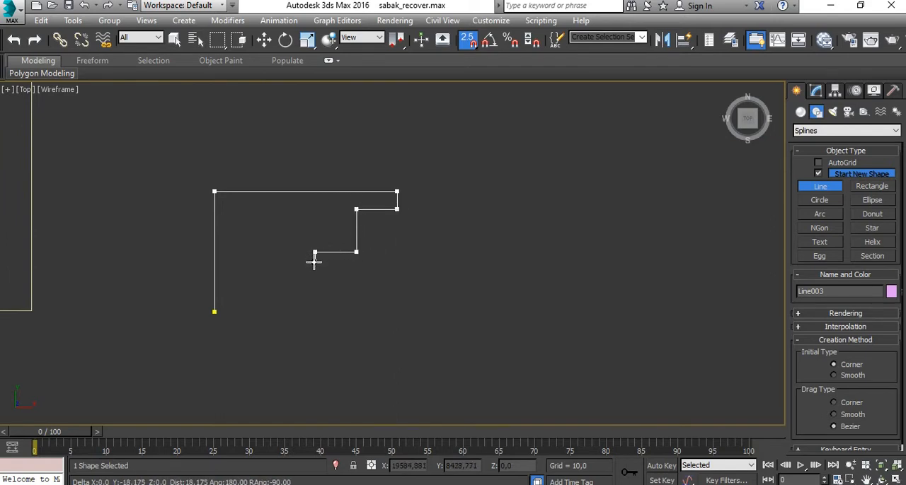
{"action": "left_click", "coordinate": [315, 271]}
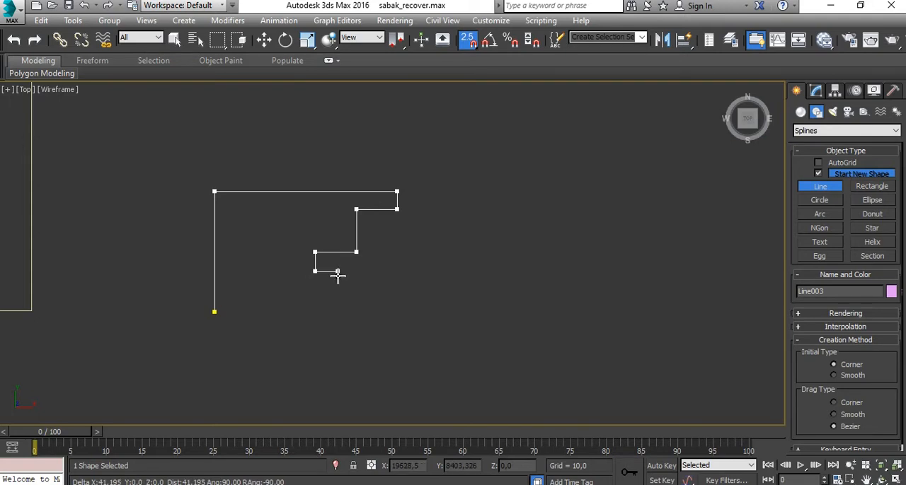
{"action": "left_click", "coordinate": [335, 271]}
{"action": "left_click", "coordinate": [336, 292]}
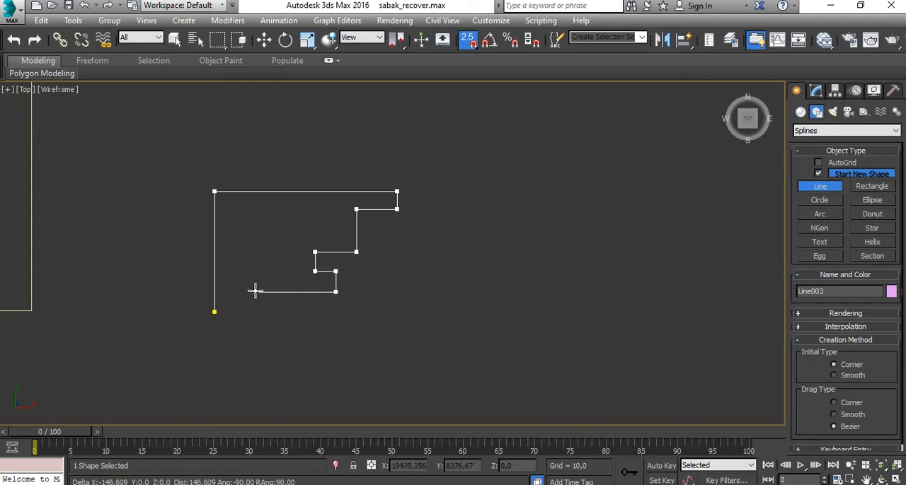
{"action": "left_click", "coordinate": [256, 291]}
{"action": "left_click", "coordinate": [255, 312]}
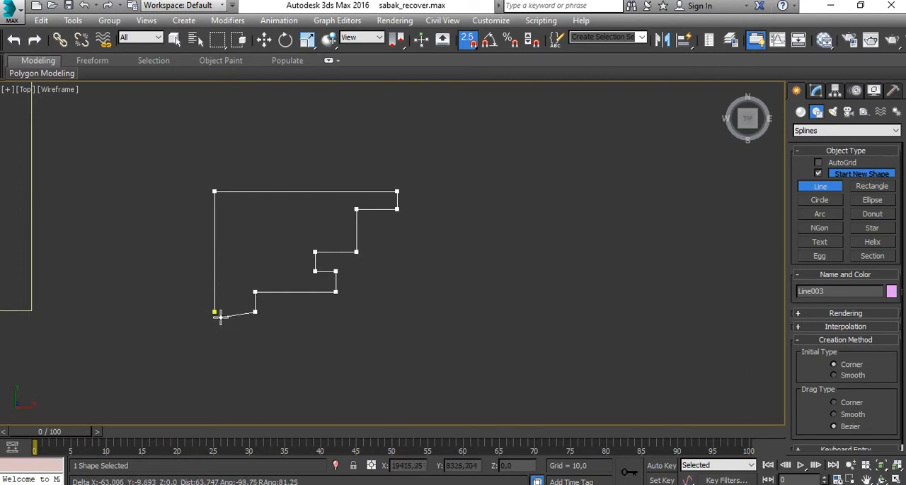
{"action": "left_click", "coordinate": [214, 312]}
{"action": "left_click", "coordinate": [428, 291]}
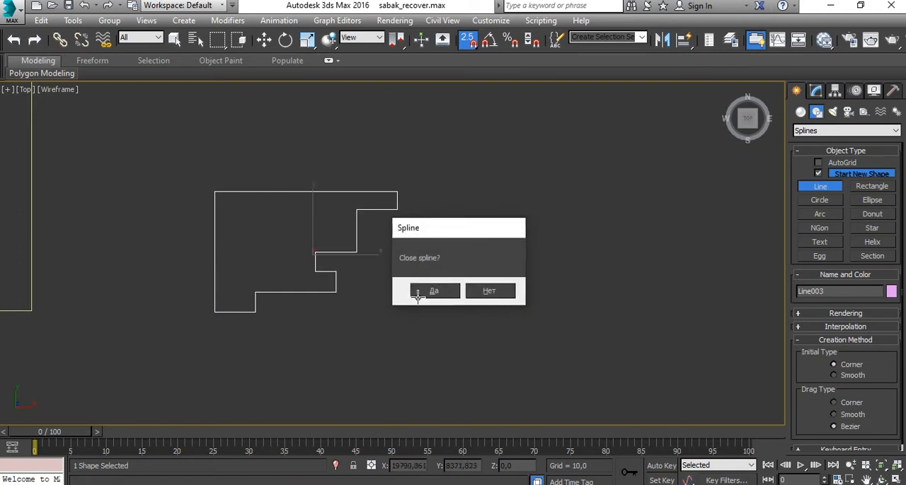
- Convert the closed stepped profile to an editable spline
{"action": "scroll", "coordinate": [234, 309], "scroll_direction": "up", "scroll_amount": 5}
{"action": "scroll", "coordinate": [293, 299], "scroll_direction": "down", "scroll_amount": 5}
{"action": "key", "text": "w"}
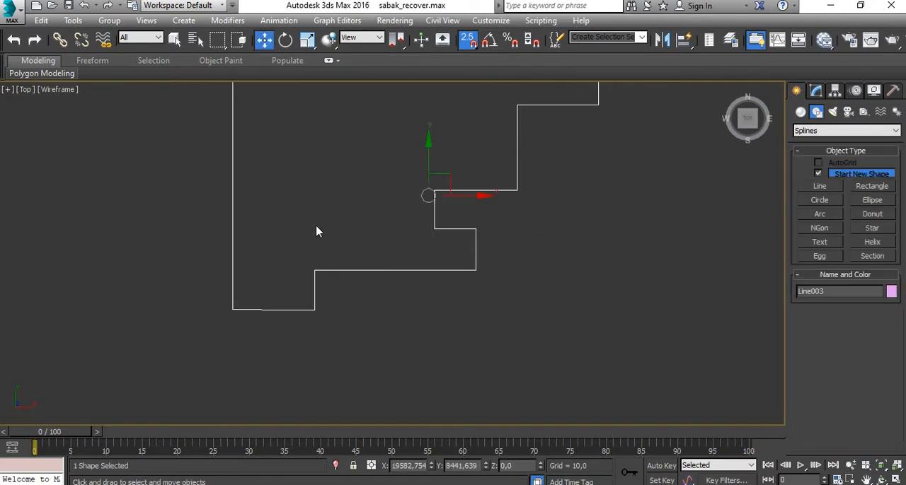
{"action": "right_click", "coordinate": [328, 210]}
{"action": "mouse_move", "coordinate": [375, 344]}
{"action": "left_click", "coordinate": [474, 347]}
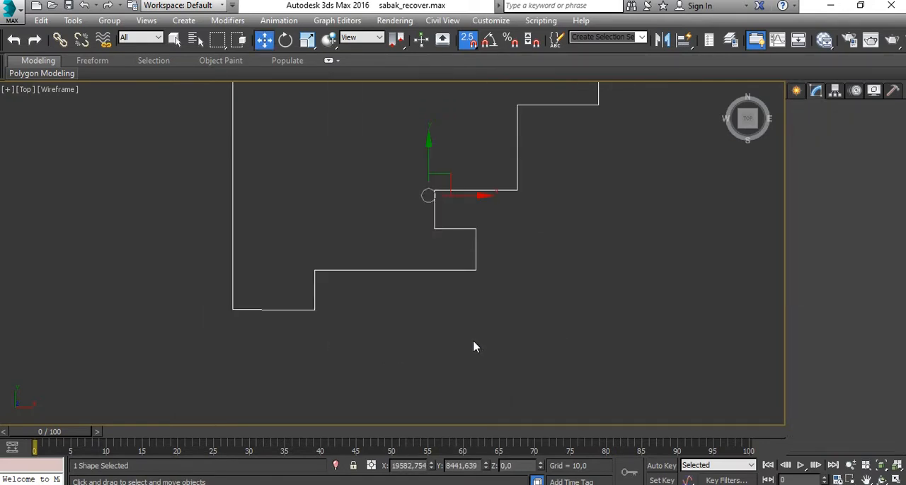
- Straighten the profile's bottom edge by moving the back edge's lower vertex level with its neighbouring vertex
{"action": "key", "text": "1"}
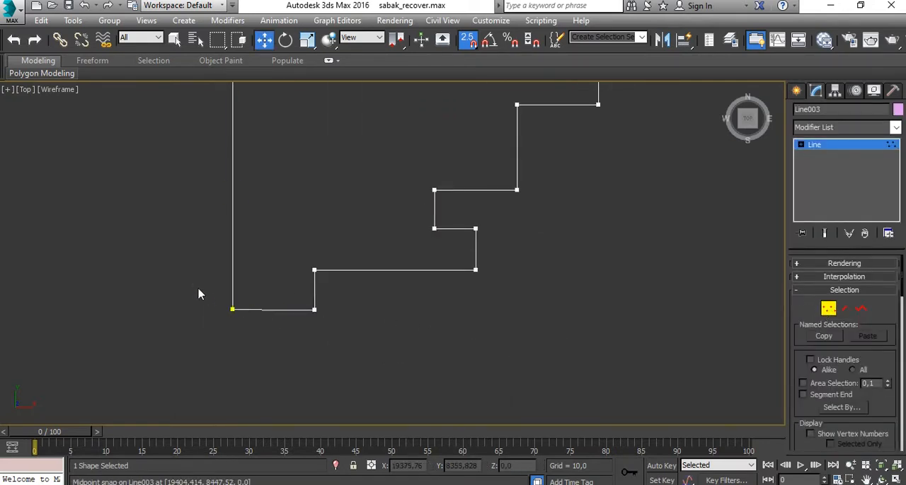
{"action": "left_click_drag", "start_coordinate": [199, 295], "coordinate": [261, 341]}
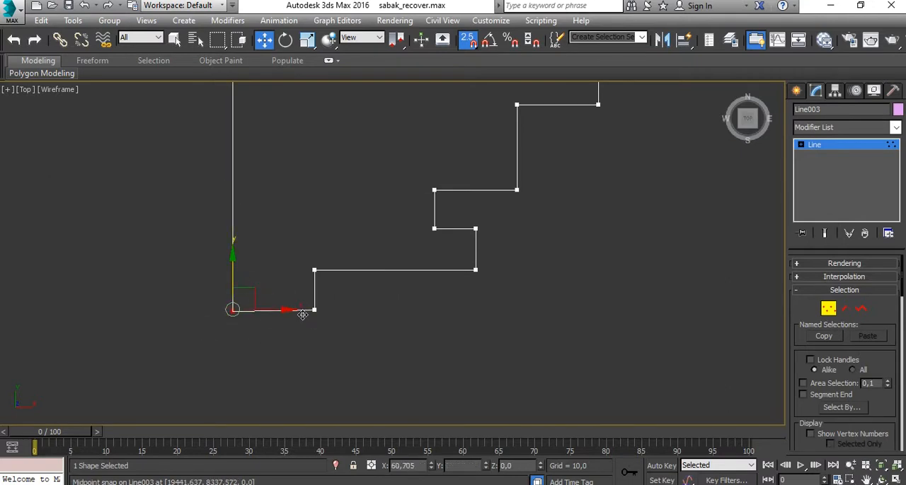
{"action": "scroll", "coordinate": [388, 311], "scroll_direction": "down", "scroll_amount": 4}
{"action": "middle_click_drag", "start_coordinate": [382, 306], "coordinate": [351, 239]}
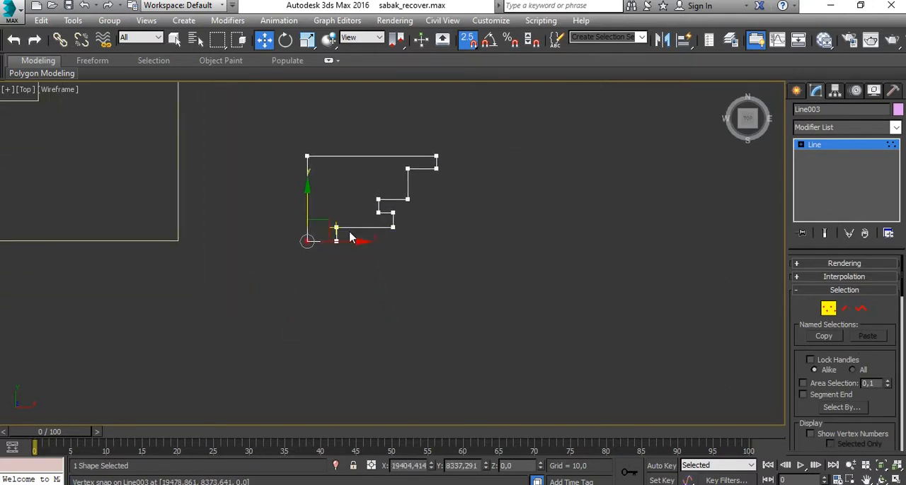
{"action": "scroll", "coordinate": [350, 238], "scroll_direction": "up", "scroll_amount": 7}
{"action": "scroll", "coordinate": [420, 227], "scroll_direction": "down", "scroll_amount": 4}
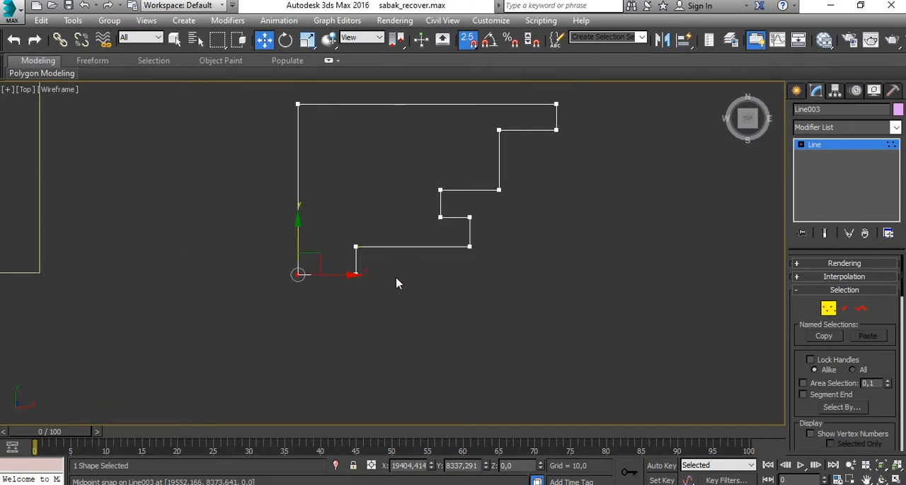
- Lengthen the profile's bottom leg by moving the two lowest vertices straight down
{"action": "middle_click_drag", "start_coordinate": [397, 283], "coordinate": [439, 251]}
{"action": "left_click_drag", "start_coordinate": [424, 236], "coordinate": [333, 270]}
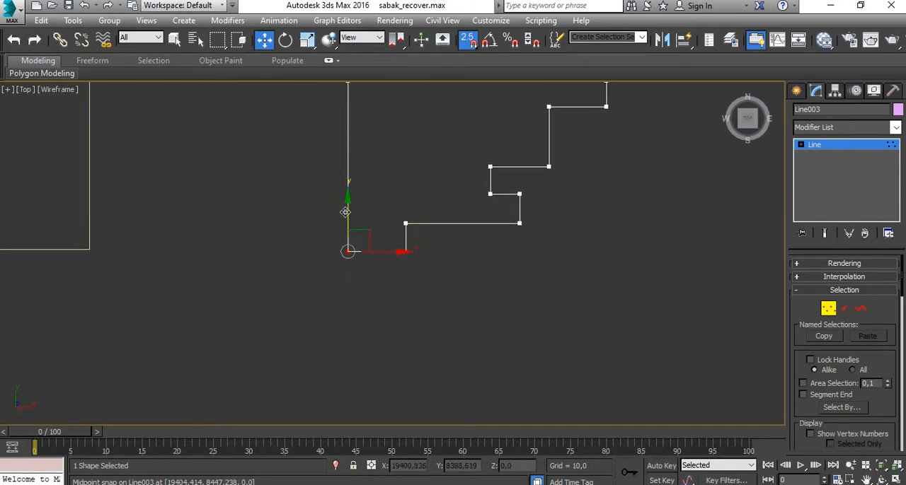
{"action": "left_click_drag", "start_coordinate": [346, 212], "coordinate": [357, 290]}
{"action": "middle_click_drag", "start_coordinate": [532, 257], "coordinate": [498, 311]}
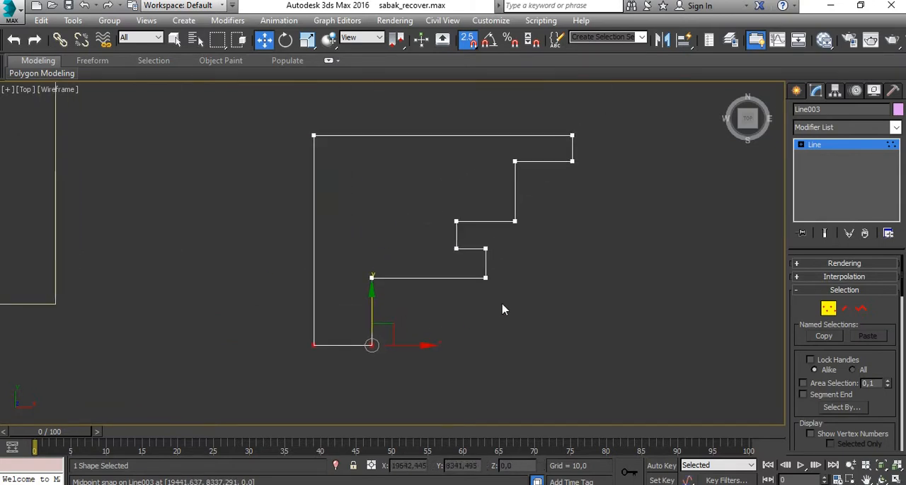
- Shift the notch's inner edge and the small ledge below it toward the profile's back edge, turning snapping off to place the ledge freely
{"action": "left_click", "coordinate": [425, 213]}
{"action": "left_click_drag", "start_coordinate": [468, 253], "coordinate": [431, 227]}
{"action": "left_click_drag", "start_coordinate": [515, 245], "coordinate": [480, 303]}
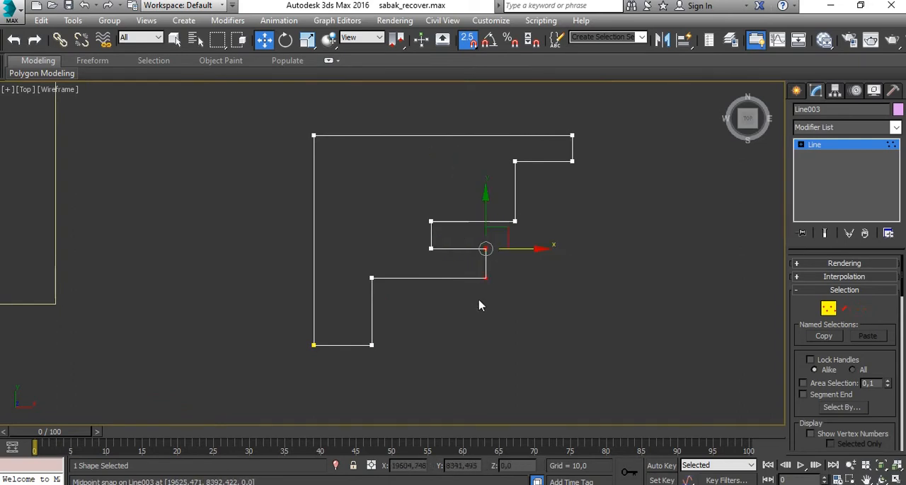
{"action": "left_click_drag", "start_coordinate": [521, 249], "coordinate": [429, 276]}
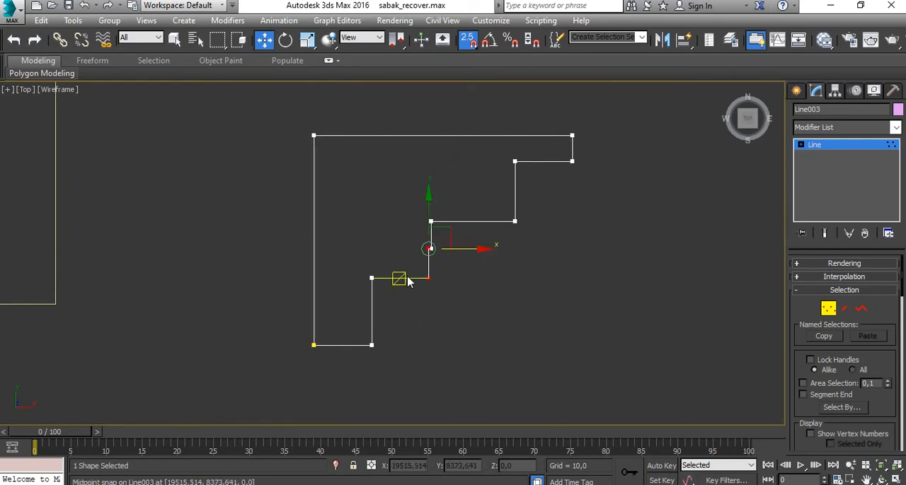
{"action": "scroll", "coordinate": [445, 258], "scroll_direction": "up", "scroll_amount": 6}
{"action": "left_click_drag", "start_coordinate": [446, 238], "coordinate": [480, 244]}
{"action": "key", "text": "s"}
{"action": "scroll", "coordinate": [282, 331], "scroll_direction": "down", "scroll_amount": 5}
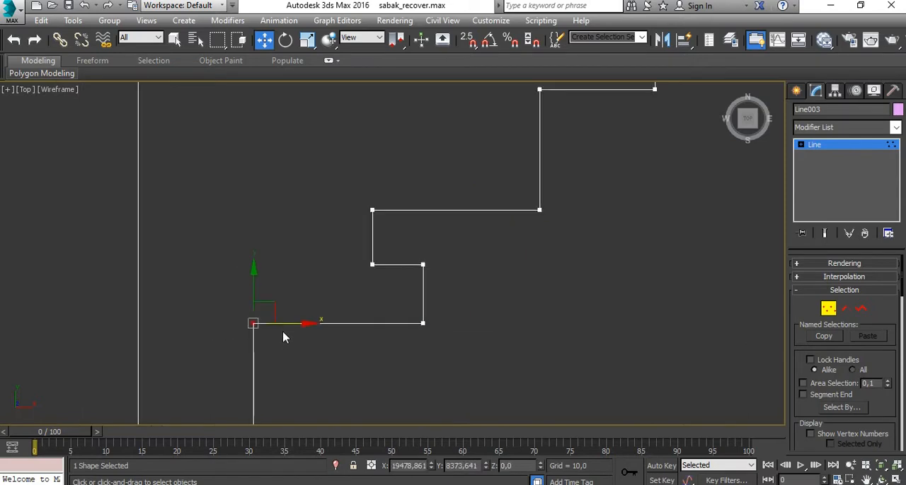
- Raise the middle step's horizontal edge slightly and lower the underside of the top lip to thicken it
{"action": "left_click_drag", "start_coordinate": [304, 244], "coordinate": [332, 264]}
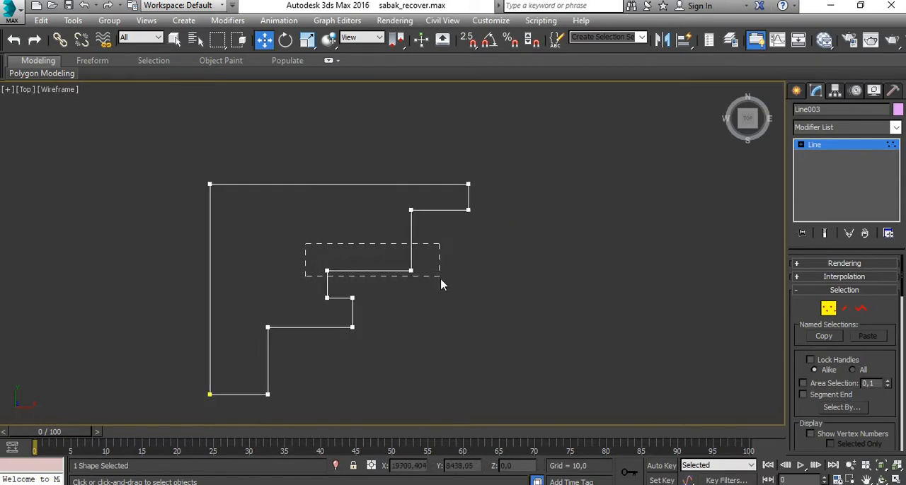
{"action": "left_click_drag", "start_coordinate": [441, 284], "coordinate": [441, 285]}
{"action": "left_click_drag", "start_coordinate": [409, 238], "coordinate": [410, 230]}
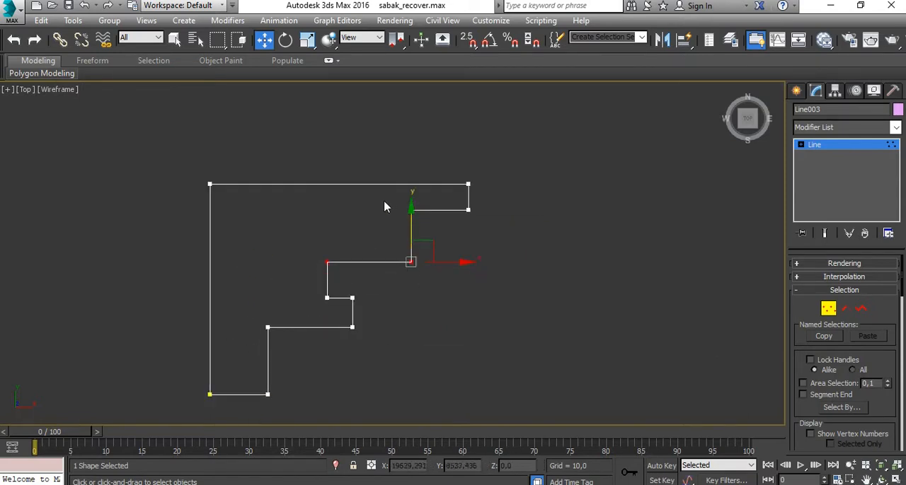
{"action": "left_click_drag", "start_coordinate": [384, 202], "coordinate": [492, 227]}
{"action": "left_click_drag", "start_coordinate": [469, 168], "coordinate": [469, 186]}
{"action": "left_click", "coordinate": [507, 272]}
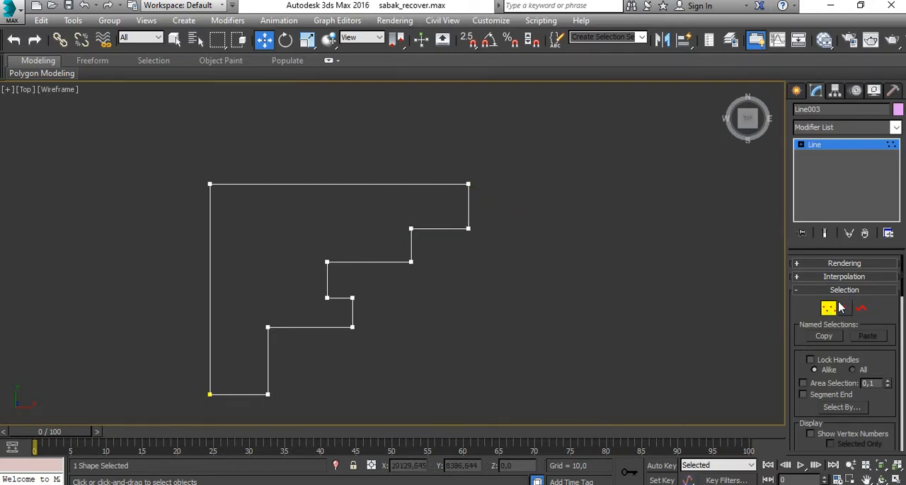
- Fillet the inner corner vertex beneath the profile's top lip into a concave curve
{"action": "left_click_drag", "start_coordinate": [396, 241], "coordinate": [396, 240]}
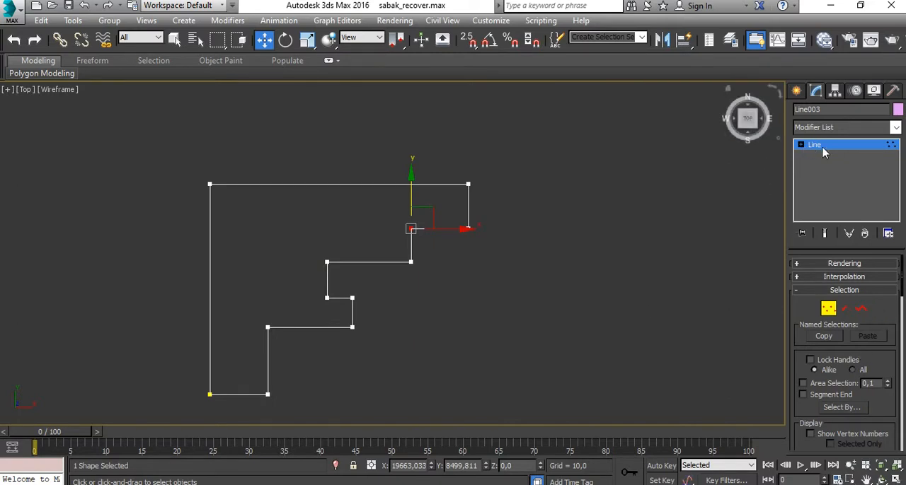
{"action": "scroll", "coordinate": [874, 300], "scroll_direction": "down", "scroll_amount": 4}
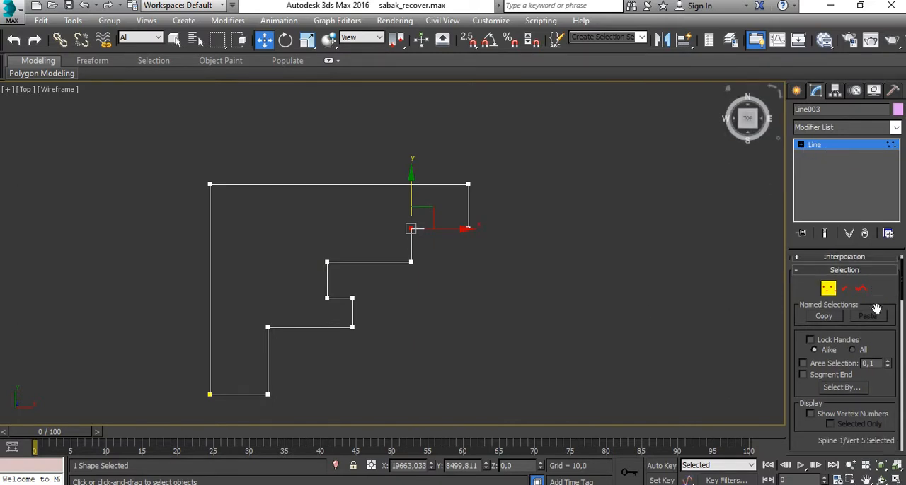
{"action": "scroll", "coordinate": [879, 306], "scroll_direction": "down", "scroll_amount": 9}
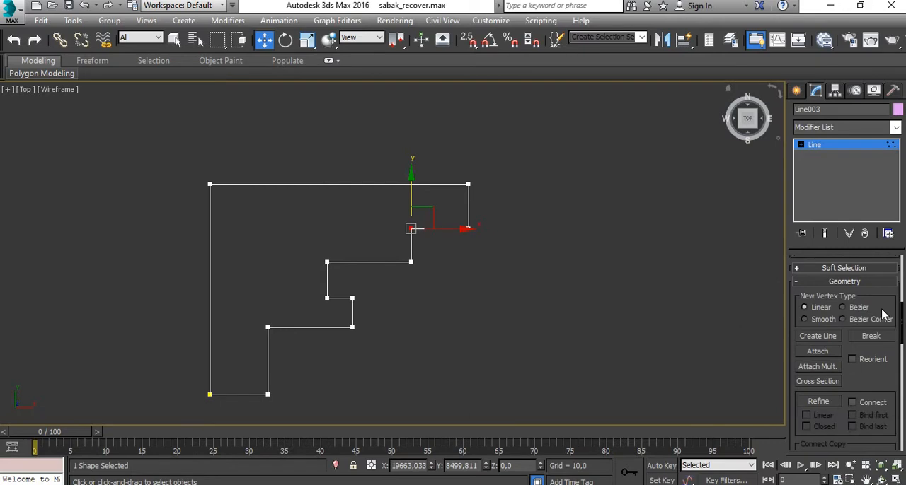
{"action": "scroll", "coordinate": [875, 322], "scroll_direction": "down", "scroll_amount": 9}
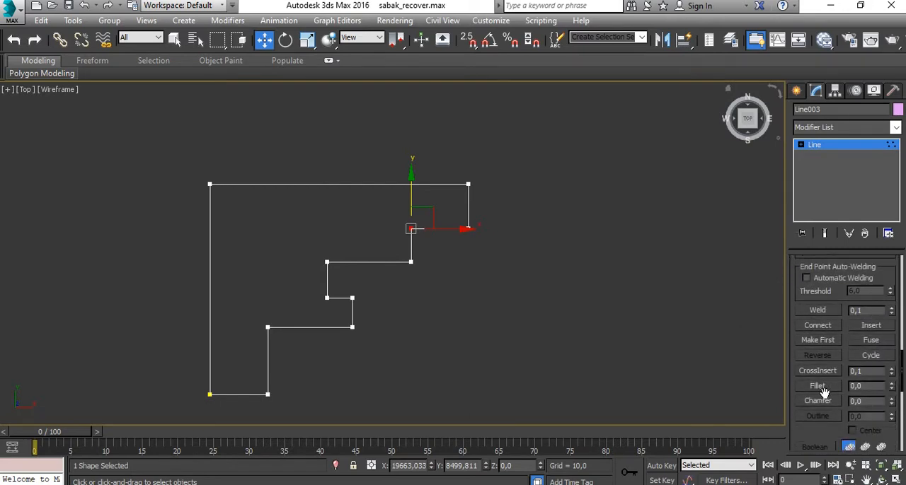
{"action": "left_click", "coordinate": [891, 384]}
{"action": "left_click_drag", "start_coordinate": [890, 351], "coordinate": [890, 351]}
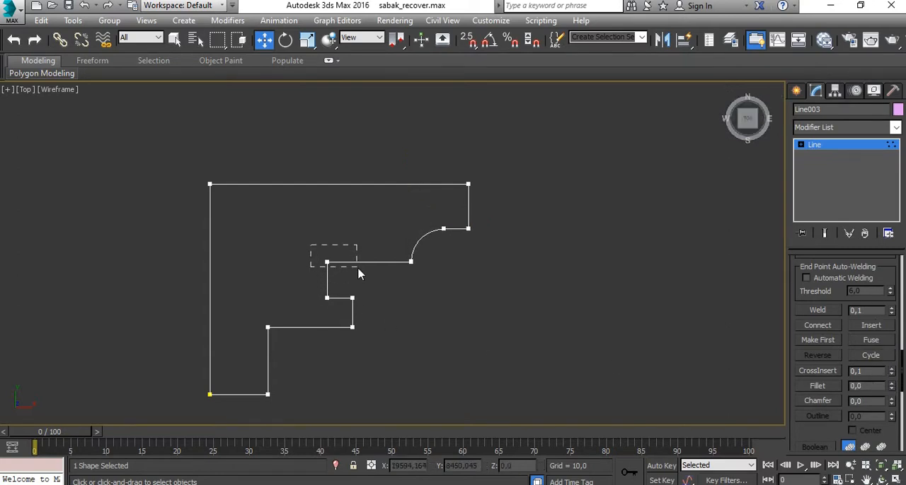
- Fillet the middle step's inner corner and the small ledge's lower outer corner
{"action": "left_click_drag", "start_coordinate": [359, 274], "coordinate": [359, 274]}
{"action": "left_click_drag", "start_coordinate": [891, 387], "coordinate": [890, 352]}
{"action": "left_click_drag", "start_coordinate": [320, 357], "coordinate": [320, 354]}
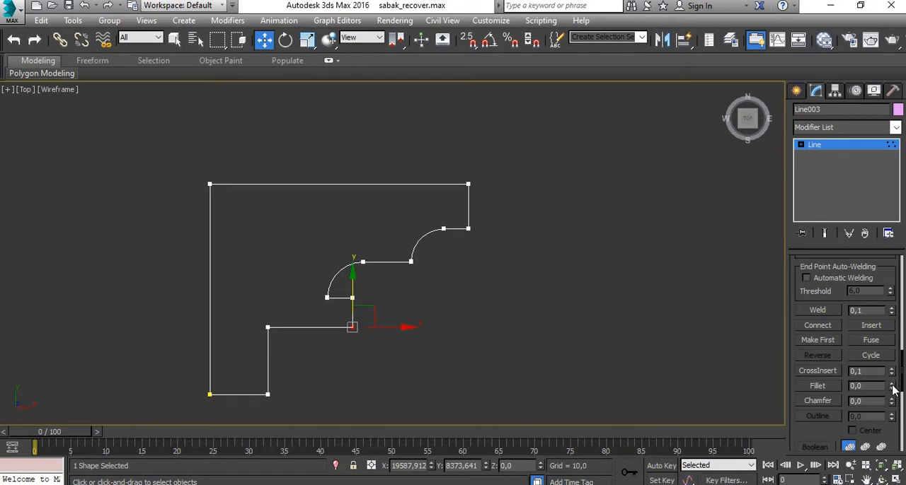
{"action": "left_click_drag", "start_coordinate": [892, 388], "coordinate": [893, 368]}
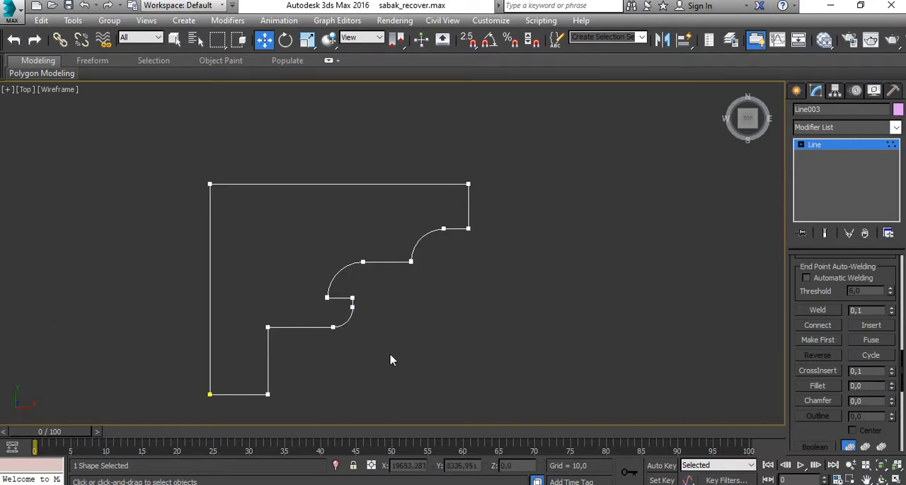
- Fillet the inner corner above the bottom leg and add a small fillet to the top lip's lower outer corner
{"action": "left_click_drag", "start_coordinate": [255, 311], "coordinate": [286, 348]}
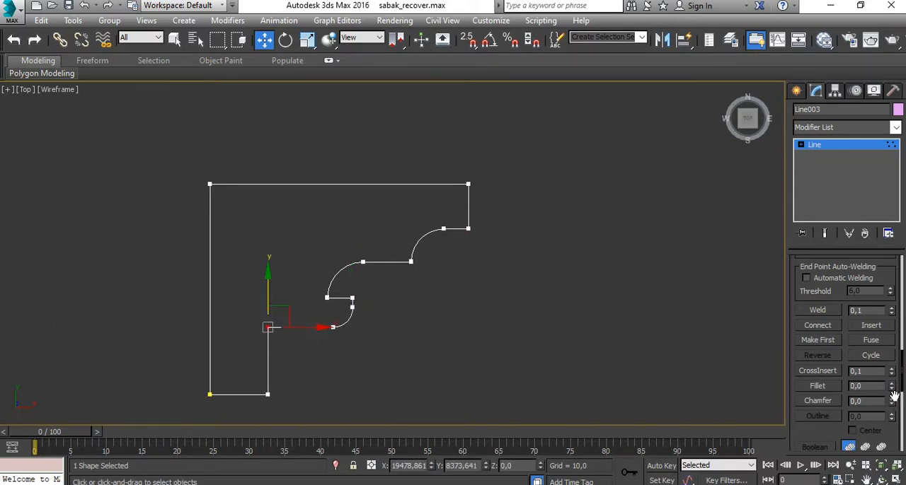
{"action": "left_click_drag", "start_coordinate": [893, 388], "coordinate": [894, 353]}
{"action": "left_click_drag", "start_coordinate": [464, 220], "coordinate": [473, 234]}
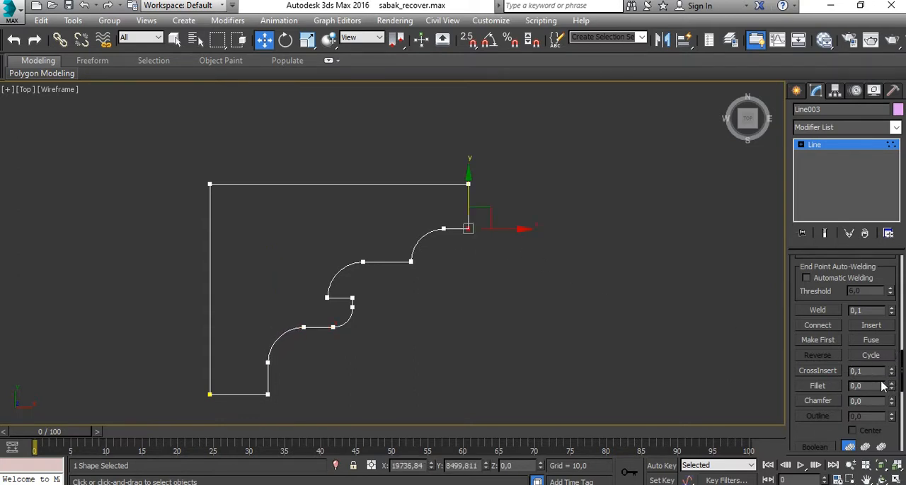
{"action": "left_click_drag", "start_coordinate": [893, 388], "coordinate": [890, 373]}
- Leave vertex editing and deselect the finished moulding profile
{"action": "scroll", "coordinate": [424, 289], "scroll_direction": "down", "scroll_amount": 5}
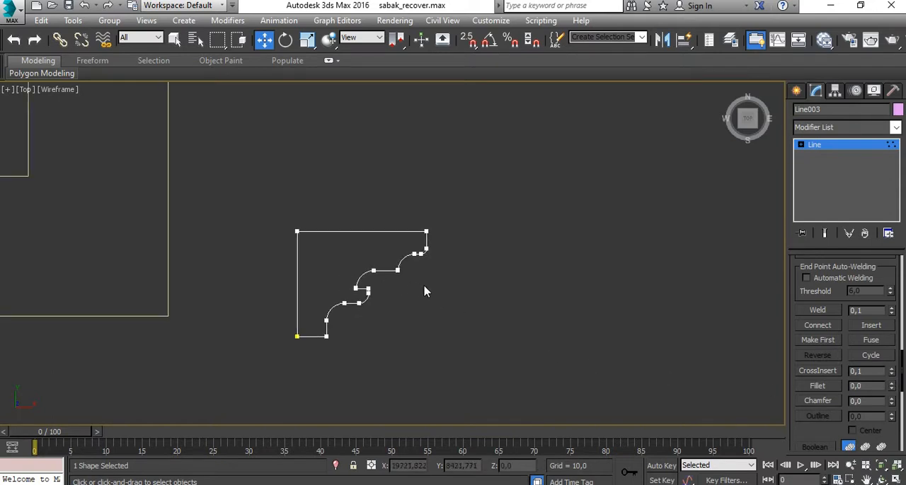
{"action": "scroll", "coordinate": [845, 322], "scroll_direction": "up", "scroll_amount": 10}
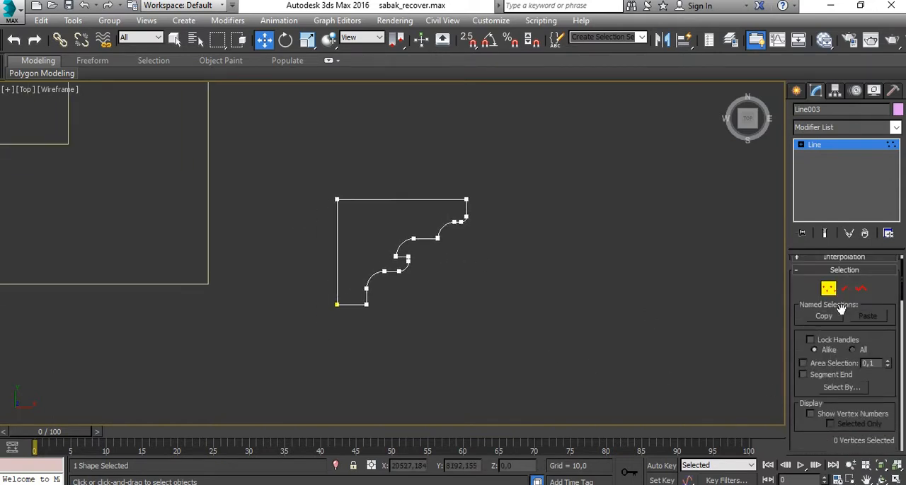
{"action": "left_click", "coordinate": [828, 290]}
{"action": "left_click", "coordinate": [502, 283]}
{"action": "scroll", "coordinate": [370, 340], "scroll_direction": "down", "scroll_amount": 6}
{"action": "middle_click_drag", "start_coordinate": [370, 340], "coordinate": [527, 333]}
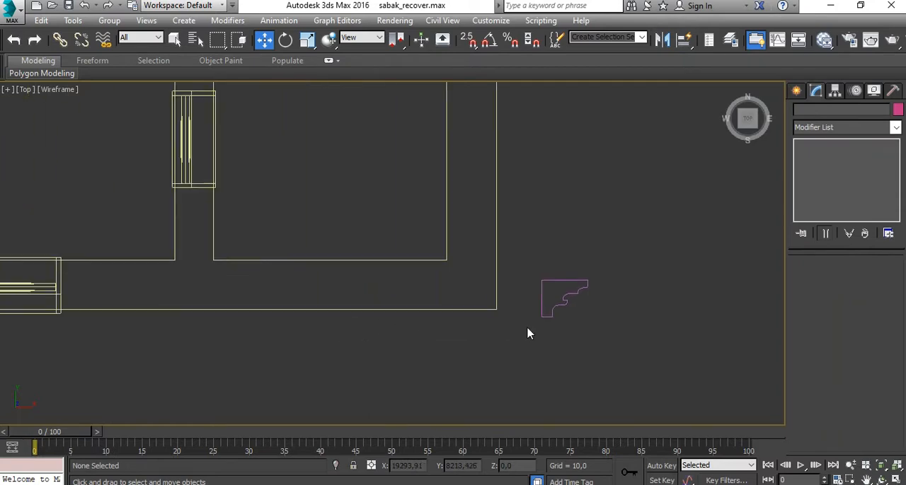
- Select the wall outline spline beside the moulding profile in the maximized Perspective view
{"action": "key", "text": "alt+w"}
{"action": "left_click", "coordinate": [650, 360]}
{"action": "key", "text": "alt+w"}
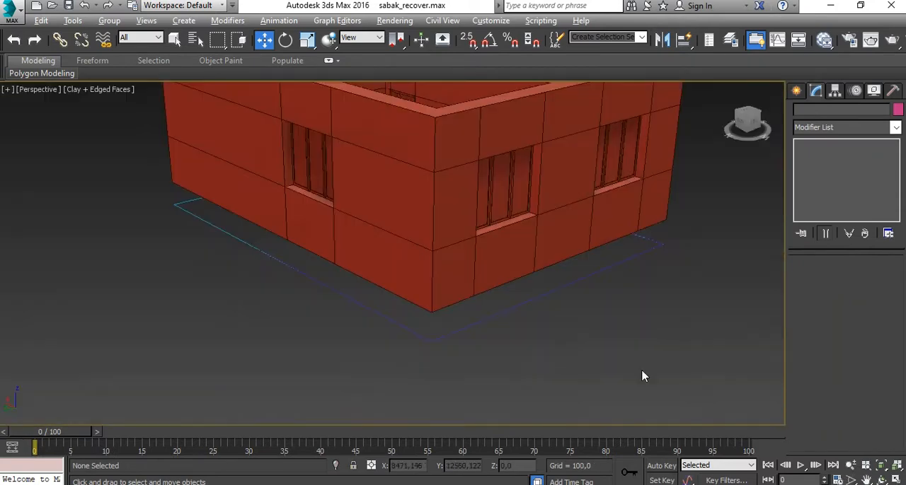
{"action": "scroll", "coordinate": [453, 333], "scroll_direction": "down", "scroll_amount": 4}
{"action": "scroll", "coordinate": [596, 335], "scroll_direction": "up", "scroll_amount": 1}
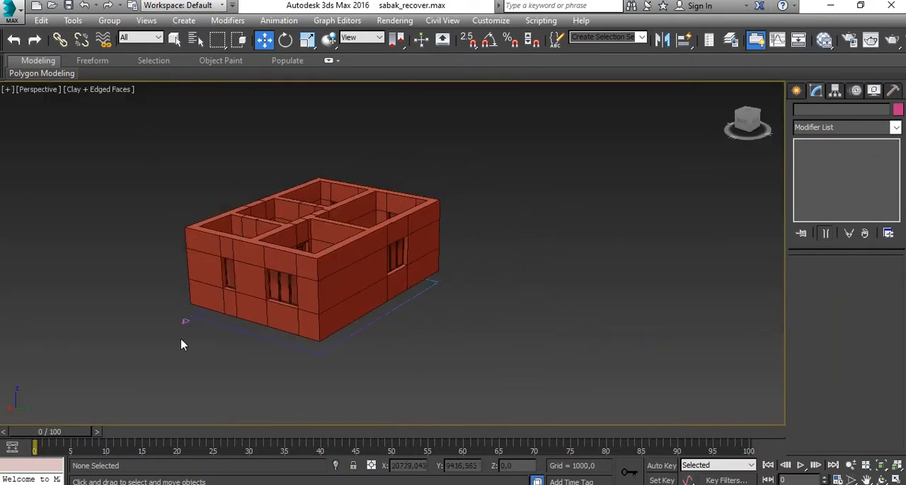
{"action": "scroll", "coordinate": [182, 344], "scroll_direction": "up", "scroll_amount": 8}
{"action": "left_click", "coordinate": [267, 248]}
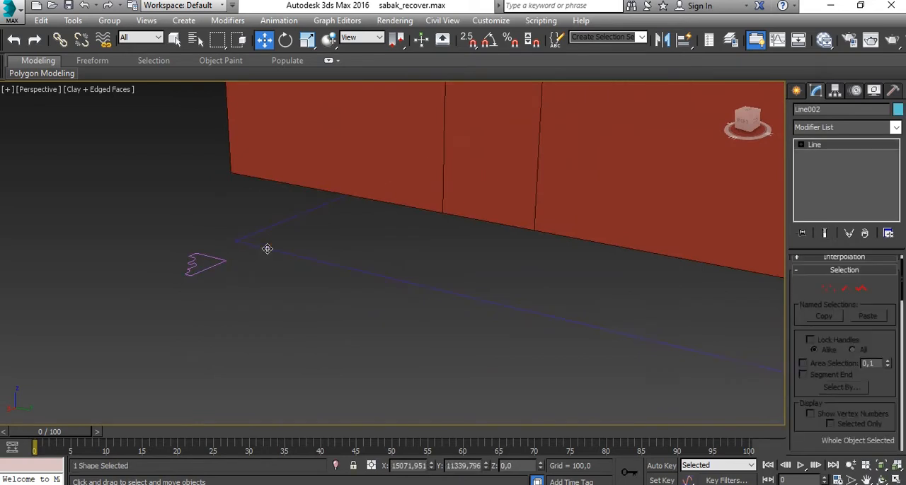
- Apply the Bevel Profile modifier to the selected wall outline spline
{"action": "scroll", "coordinate": [266, 248], "scroll_direction": "down", "scroll_amount": 4}
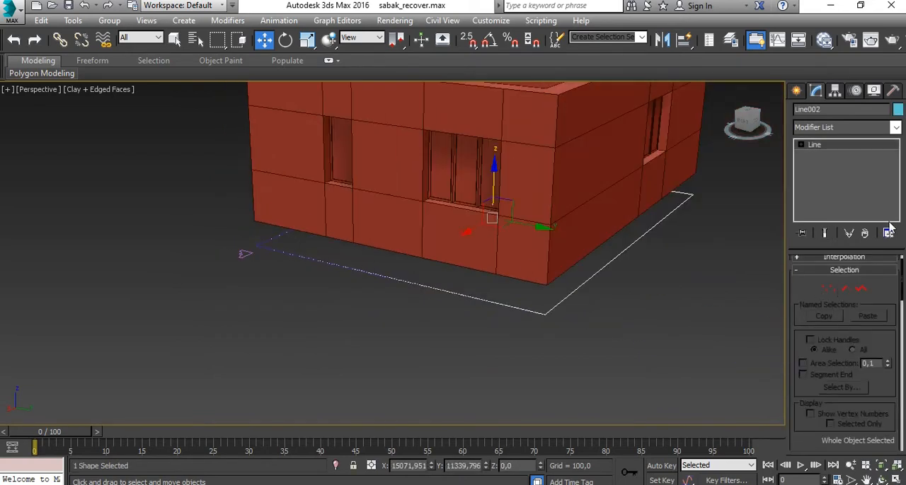
{"action": "left_click", "coordinate": [895, 127]}
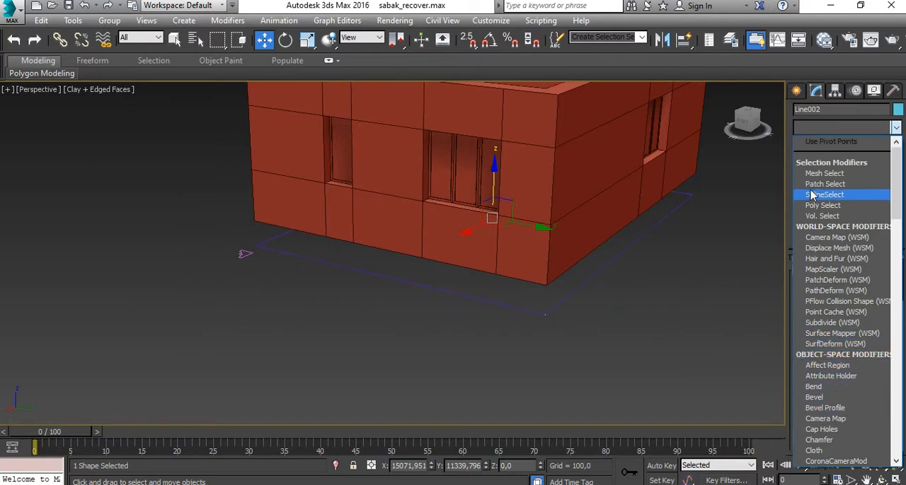
{"action": "scroll", "coordinate": [835, 266], "scroll_direction": "down", "scroll_amount": 3}
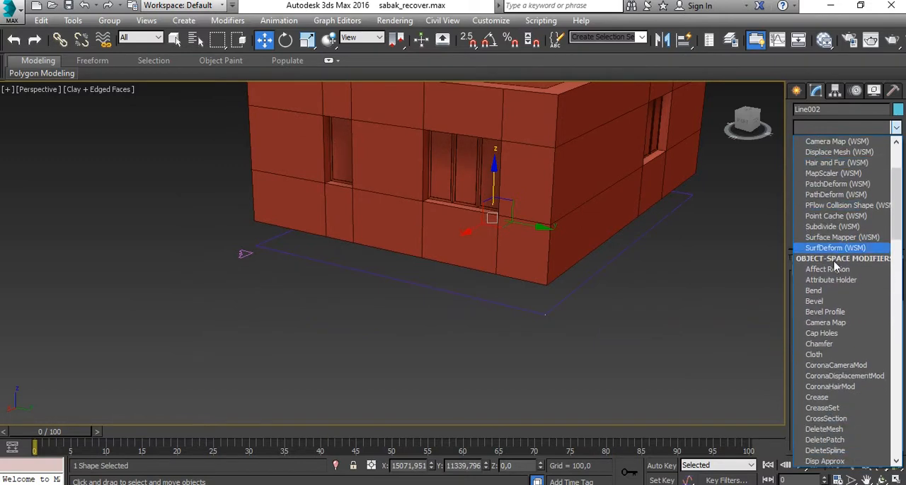
{"action": "left_click", "coordinate": [823, 312]}
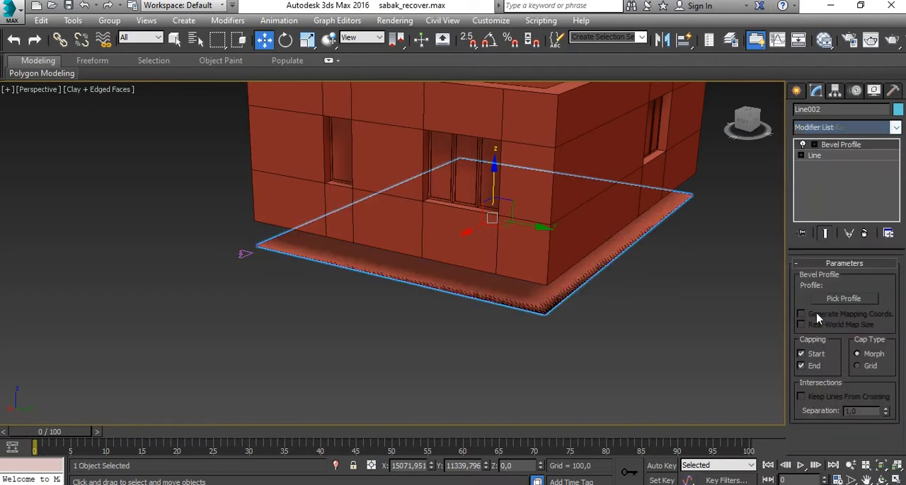
- Pick the stepped moulding spline as the profile for the Bevel Profile modifier
{"action": "left_click", "coordinate": [842, 299]}
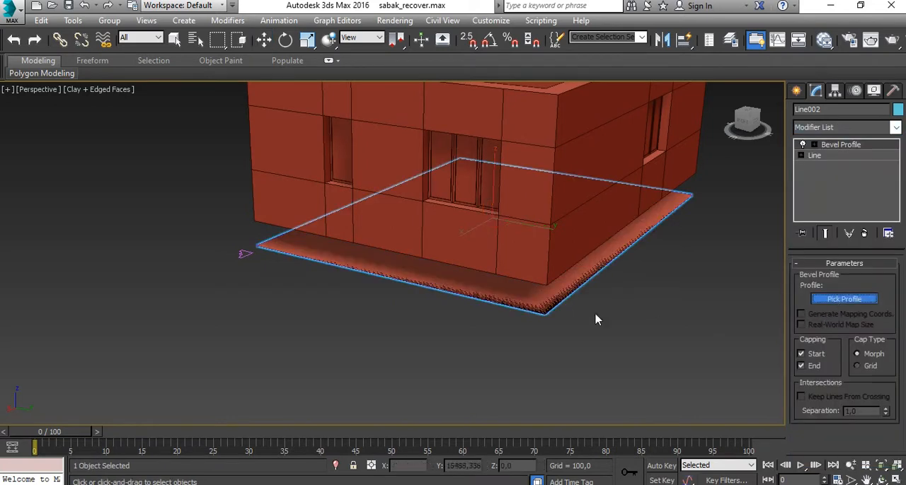
{"action": "scroll", "coordinate": [244, 260], "scroll_direction": "up", "scroll_amount": 5}
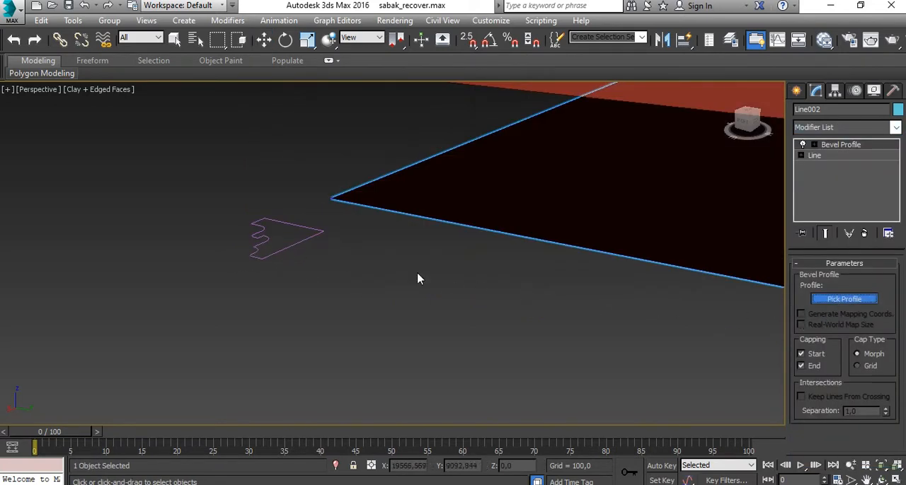
{"action": "left_click", "coordinate": [295, 242]}
{"action": "scroll", "coordinate": [314, 240], "scroll_direction": "down", "scroll_amount": 3}
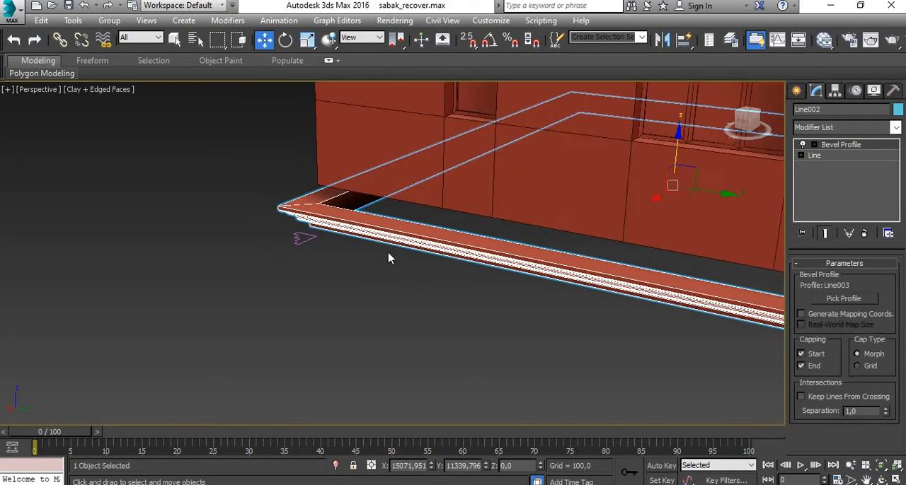
{"action": "middle_click_drag", "start_coordinate": [389, 256], "coordinate": [419, 332]}
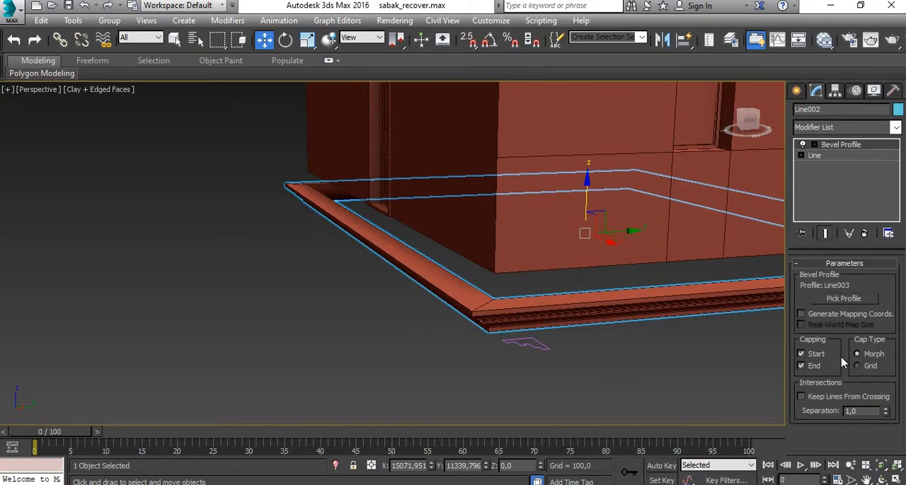
{"action": "middle_click_drag", "start_coordinate": [566, 354], "coordinate": [460, 292], "text": "alt"}
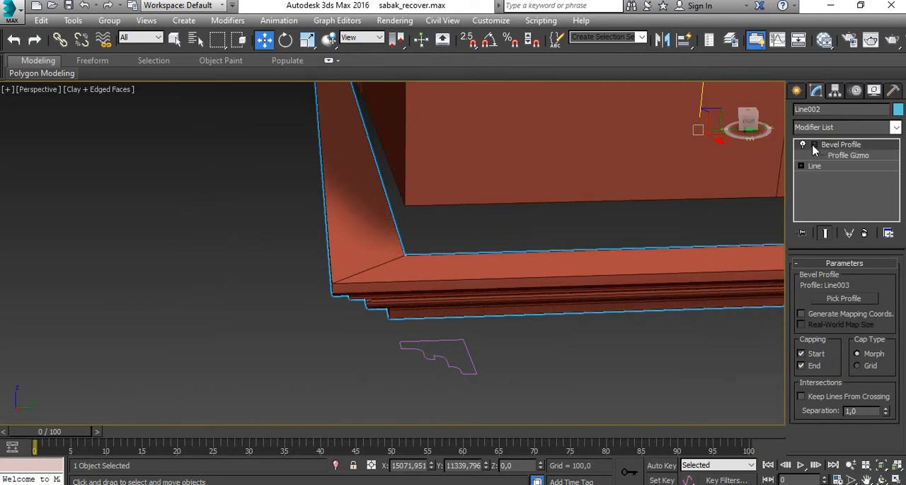
- Try rotating the Profile Gizmo about its Z axis, turn it back by 90 degrees, and inspect the moulding from below
{"action": "left_click", "coordinate": [847, 156]}
{"action": "middle_click_drag", "start_coordinate": [536, 252], "coordinate": [437, 294], "text": "alt"}
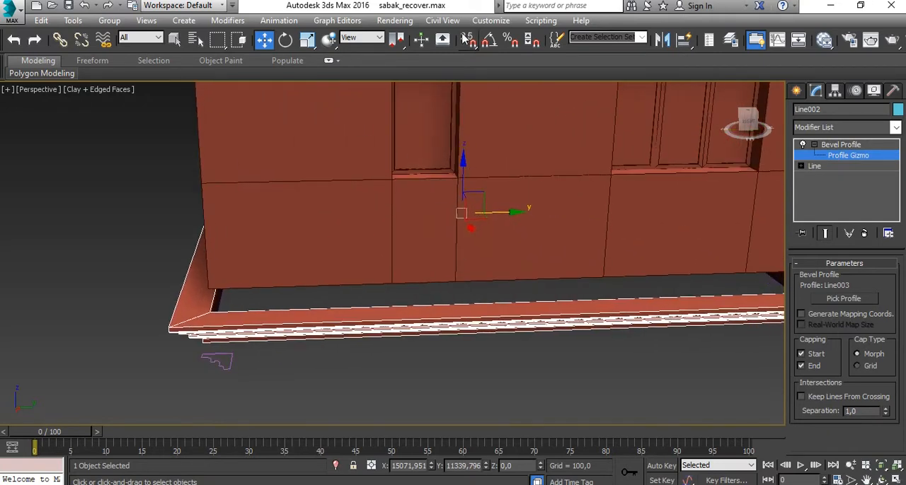
{"action": "left_click", "coordinate": [285, 39]}
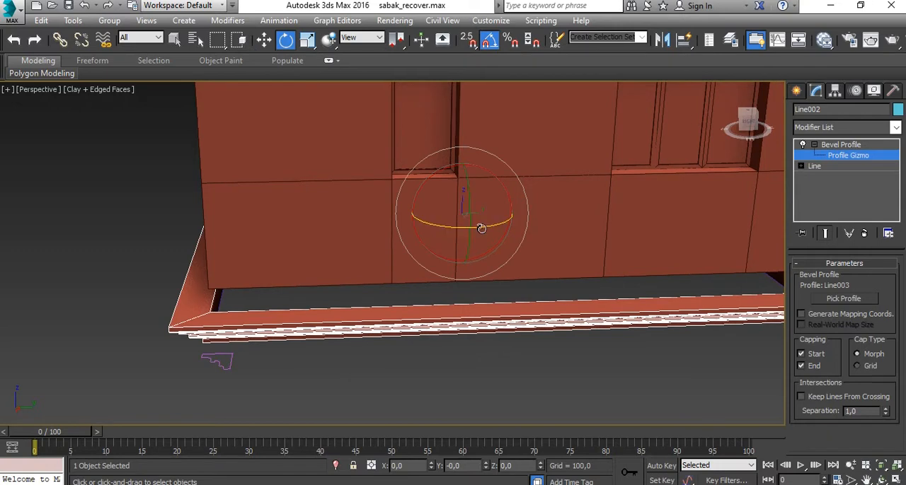
{"action": "left_click_drag", "start_coordinate": [485, 229], "coordinate": [505, 229]}
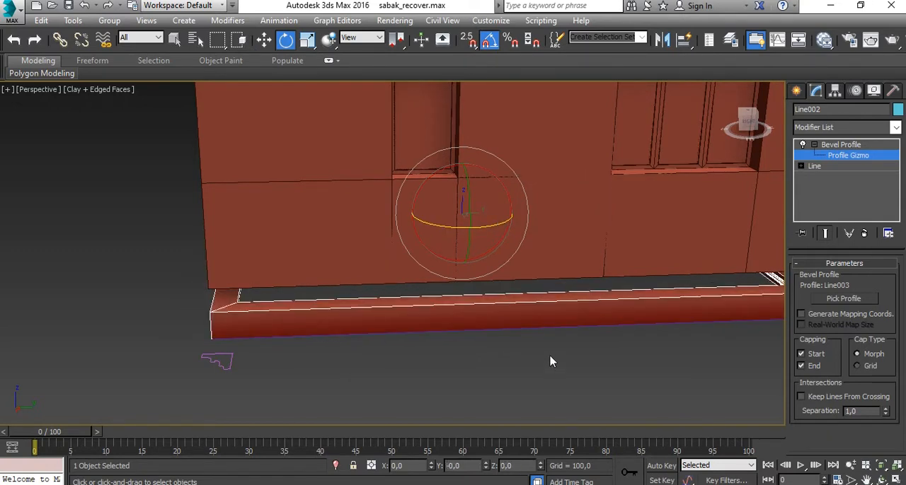
{"action": "middle_click_drag", "start_coordinate": [551, 361], "coordinate": [547, 249], "text": "alt"}
{"action": "left_click_drag", "start_coordinate": [559, 259], "coordinate": [550, 266]}
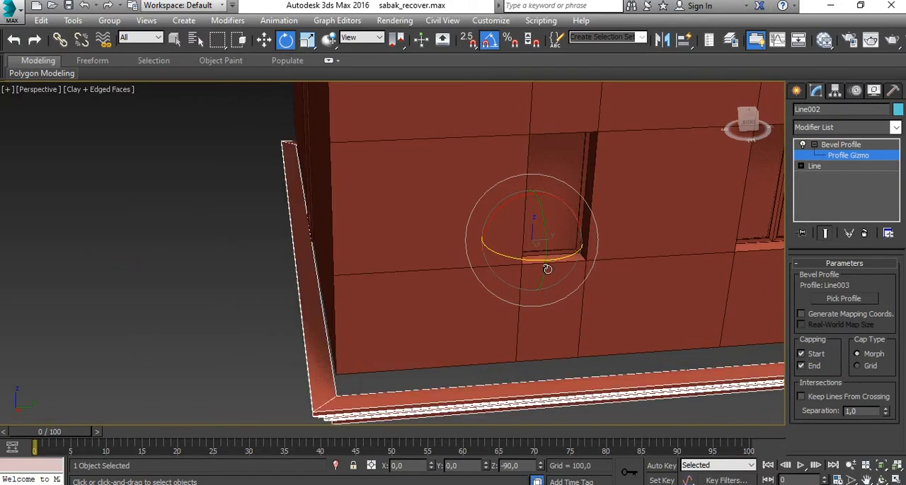
{"action": "middle_click_drag", "start_coordinate": [495, 366], "coordinate": [514, 322], "text": "alt"}
{"action": "scroll", "coordinate": [563, 246], "scroll_direction": "up", "scroll_amount": 3}
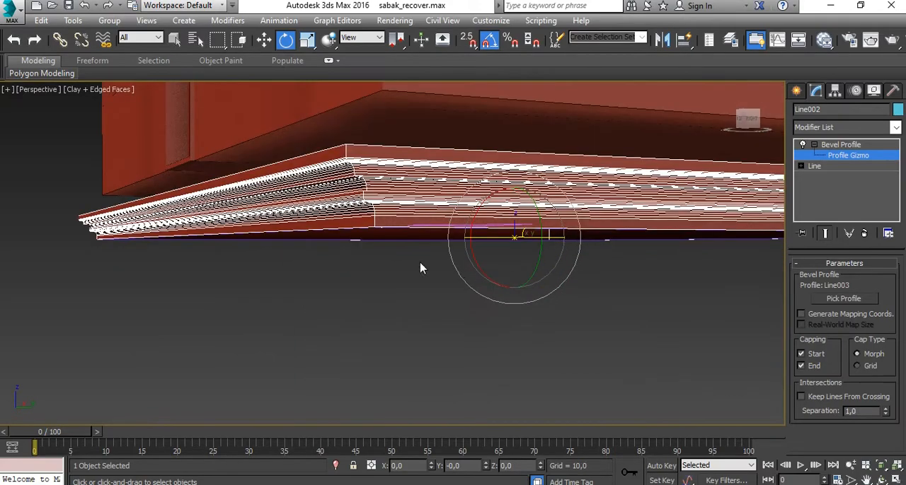
{"action": "middle_click_drag", "start_coordinate": [421, 264], "coordinate": [578, 270], "text": "alt"}
{"action": "middle_click_drag", "start_coordinate": [551, 359], "coordinate": [431, 368], "text": "alt"}
- Maximize the Front view, leave Profile Gizmo editing, and reselect the moulding as a whole object
{"action": "key", "text": "alt+w"}
{"action": "middle_click", "coordinate": [572, 208]}
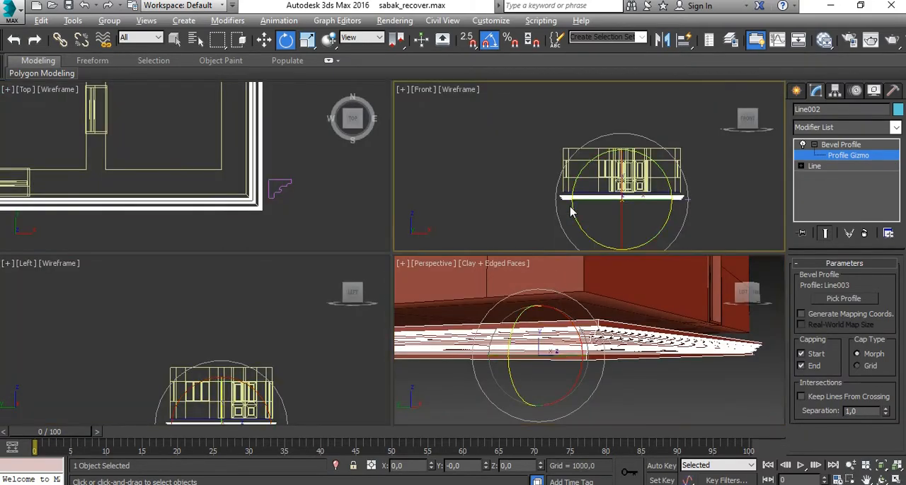
{"action": "key", "text": "alt+w"}
{"action": "scroll", "coordinate": [545, 317], "scroll_direction": "up", "scroll_amount": 3}
{"action": "scroll", "coordinate": [640, 321], "scroll_direction": "up", "scroll_amount": 7}
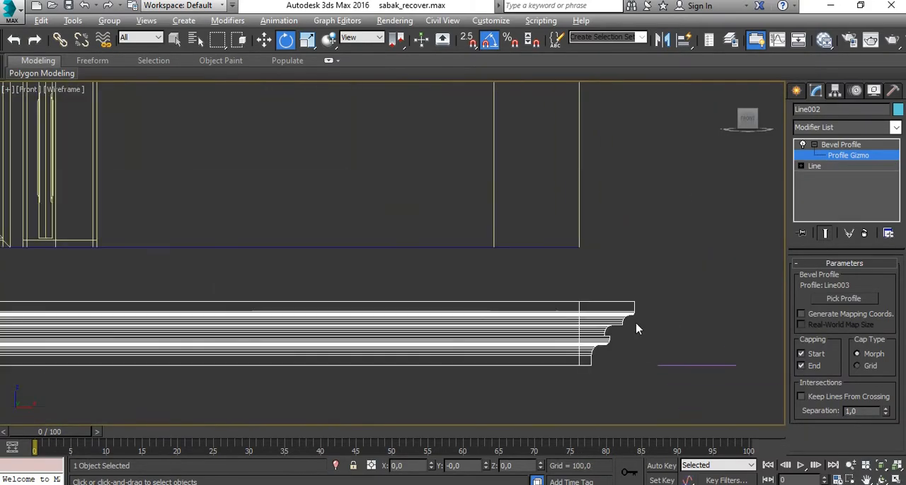
{"action": "left_click", "coordinate": [811, 160]}
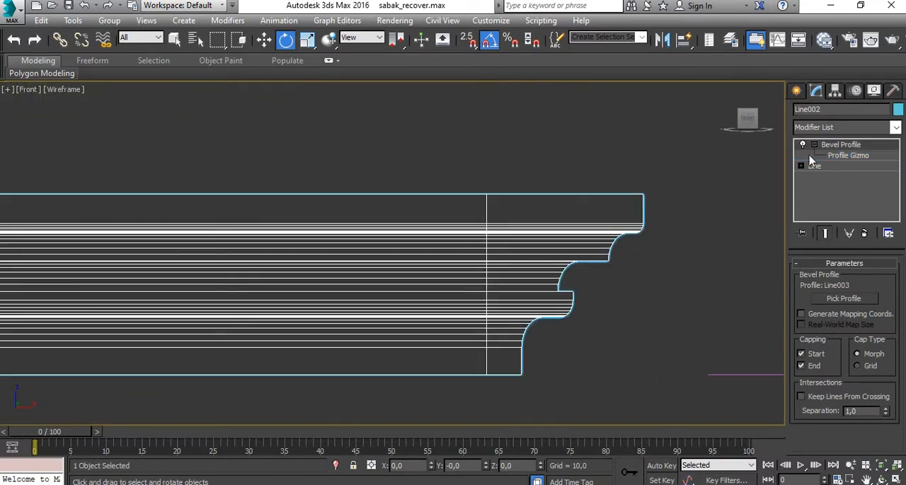
{"action": "scroll", "coordinate": [480, 385], "scroll_direction": "down", "scroll_amount": 6}
{"action": "left_click", "coordinate": [590, 324]}
{"action": "scroll", "coordinate": [565, 342], "scroll_direction": "down", "scroll_amount": 3}
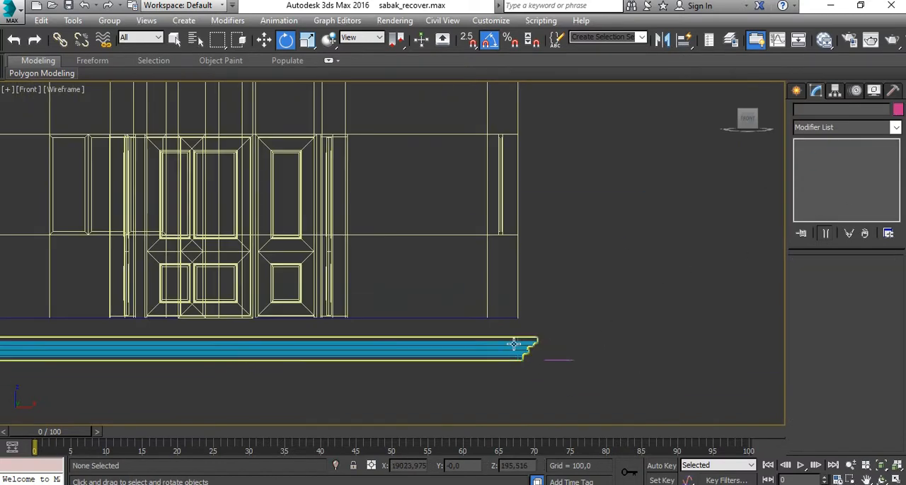
{"action": "left_click", "coordinate": [512, 346]}
{"action": "scroll", "coordinate": [459, 340], "scroll_direction": "down", "scroll_amount": 2}
{"action": "scroll", "coordinate": [457, 340], "scroll_direction": "down", "scroll_amount": 3}
{"action": "scroll", "coordinate": [370, 344], "scroll_direction": "up", "scroll_amount": 3}
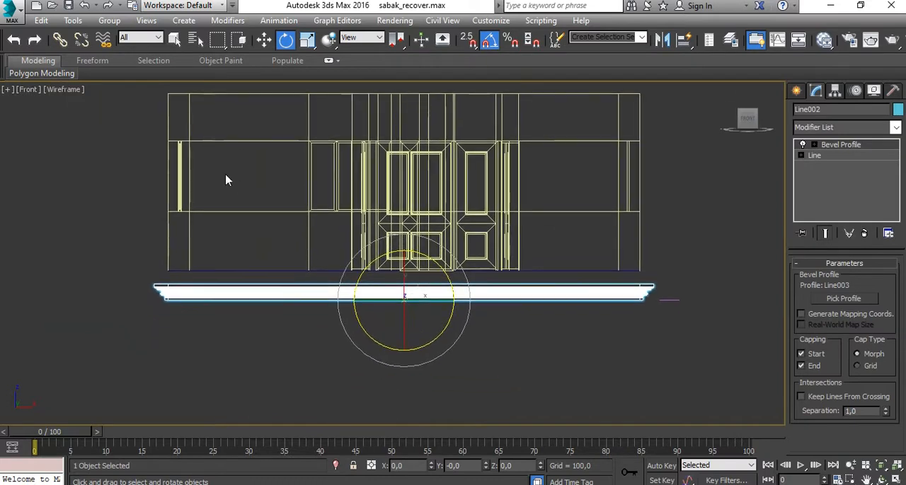
- Move the moulding up with snapping until its top edge is flush with the top of the walls, and deselect it
{"action": "left_click", "coordinate": [264, 40]}
{"action": "middle_click_drag", "start_coordinate": [403, 248], "coordinate": [413, 350]}
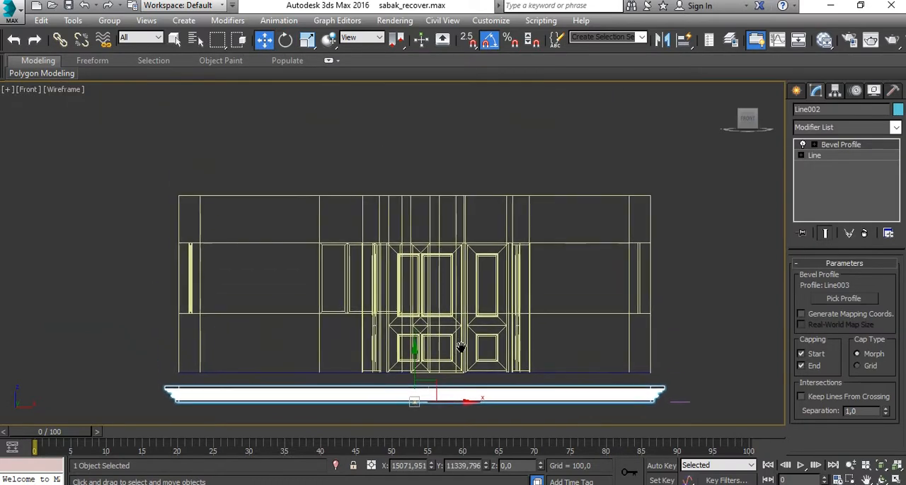
{"action": "left_click_drag", "start_coordinate": [413, 350], "coordinate": [241, 198]}
{"action": "key", "text": "s"}
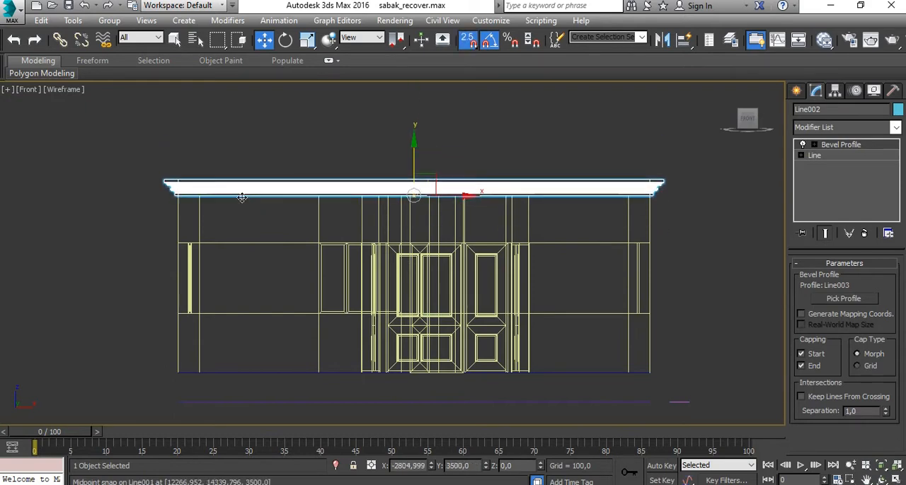
{"action": "scroll", "coordinate": [176, 196], "scroll_direction": "up", "scroll_amount": 6}
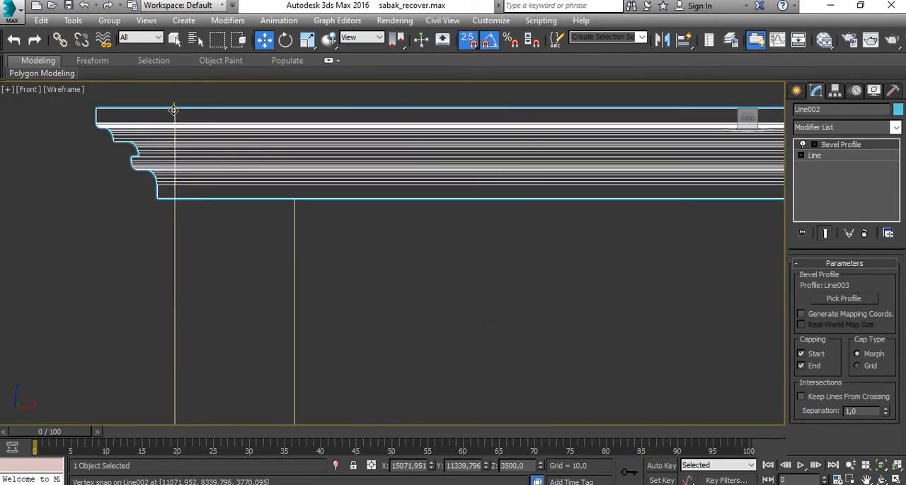
{"action": "left_click_drag", "start_coordinate": [174, 110], "coordinate": [175, 201]}
{"action": "left_click", "coordinate": [574, 119]}
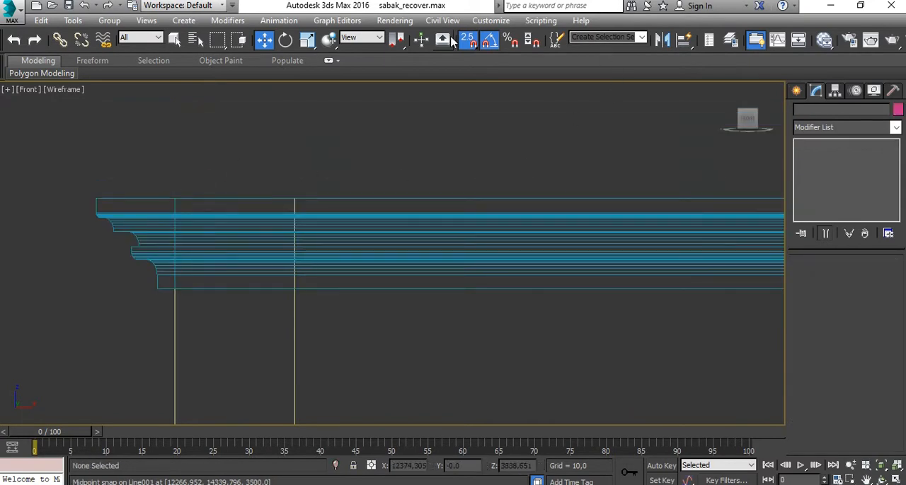
{"action": "scroll", "coordinate": [481, 205], "scroll_direction": "down", "scroll_amount": 6}
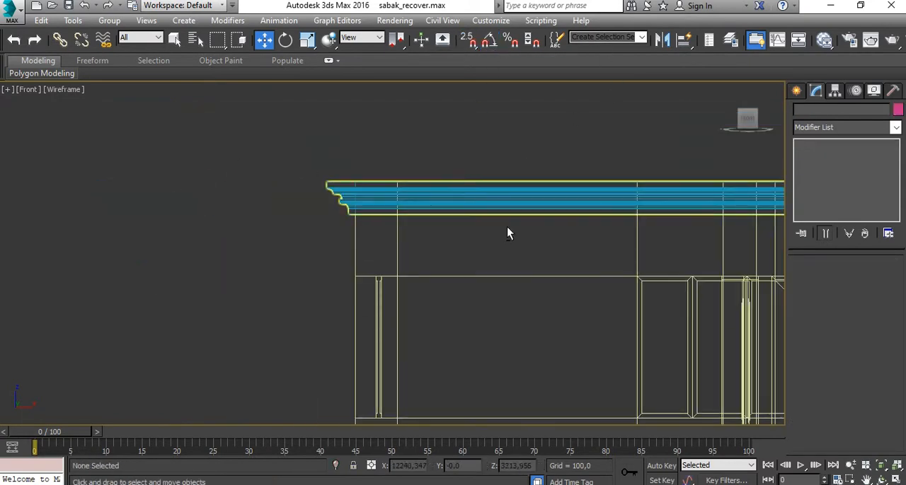
- Return to the maximized Perspective view and unhide all hidden objects of the house
{"action": "key", "text": "alt+w"}
{"action": "key", "text": "alt+w"}
{"action": "scroll", "coordinate": [558, 297], "scroll_direction": "down", "scroll_amount": 4}
{"action": "middle_click_drag", "start_coordinate": [538, 254], "coordinate": [499, 283], "text": "alt"}
{"action": "right_click", "coordinate": [498, 282]}
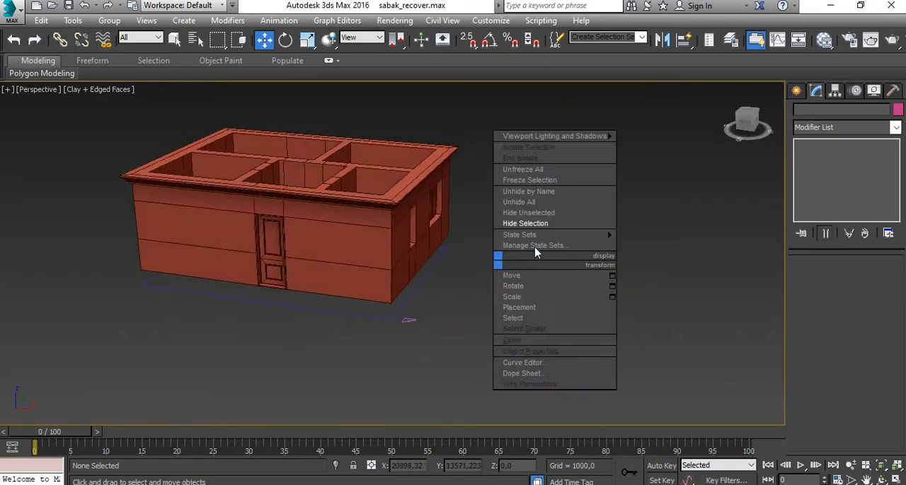
{"action": "left_click", "coordinate": [549, 203]}
- Examine the cornice beneath the roof and the whole house exterior from all sides
{"action": "middle_click_drag", "start_coordinate": [559, 329], "coordinate": [589, 283], "text": "alt"}
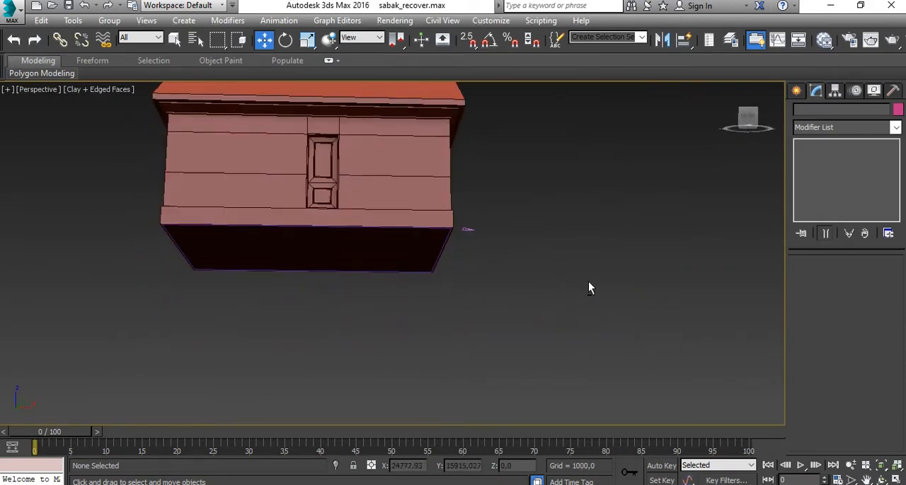
{"action": "middle_click_drag", "start_coordinate": [481, 154], "coordinate": [319, 284], "text": "alt"}
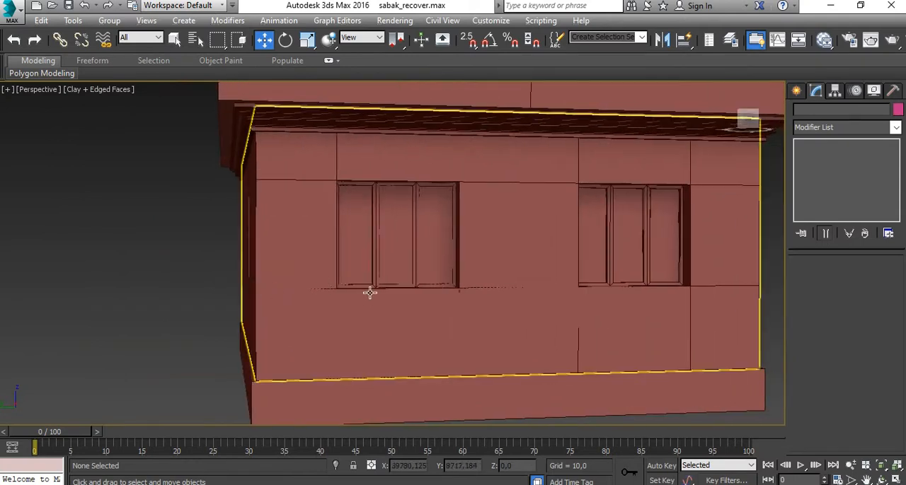
{"action": "scroll", "coordinate": [370, 292], "scroll_direction": "down", "scroll_amount": 5}
{"action": "middle_click_drag", "start_coordinate": [413, 289], "coordinate": [396, 162], "text": "alt"}
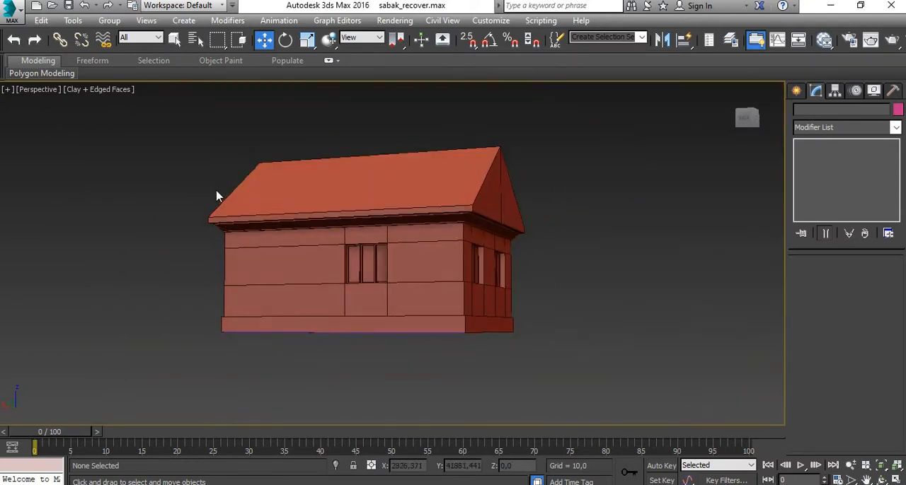
{"action": "middle_click_drag", "start_coordinate": [336, 214], "coordinate": [479, 233], "text": "alt"}
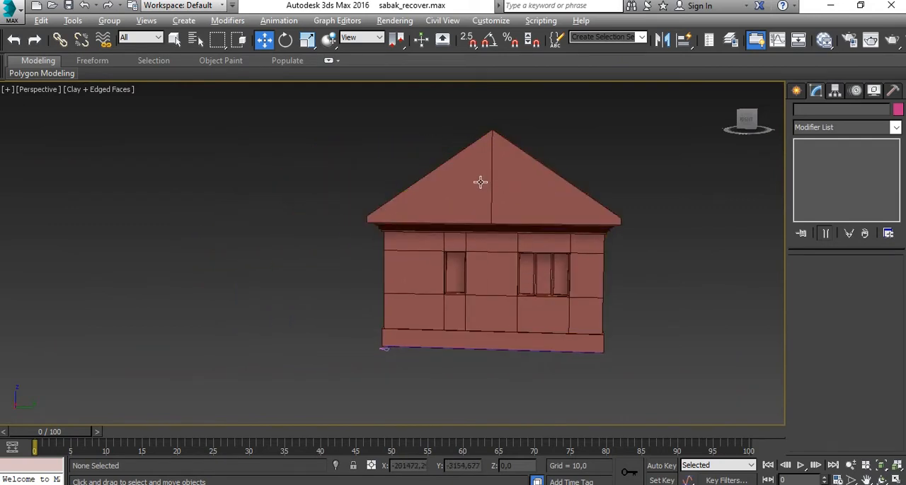
{"action": "middle_click_drag", "start_coordinate": [480, 183], "coordinate": [544, 178], "text": "alt"}
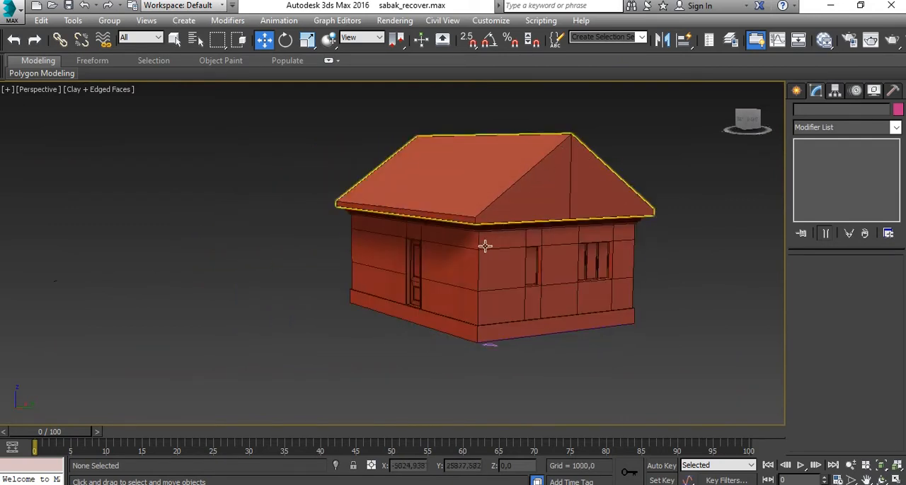
{"action": "middle_click_drag", "start_coordinate": [485, 246], "coordinate": [369, 218], "text": "alt"}
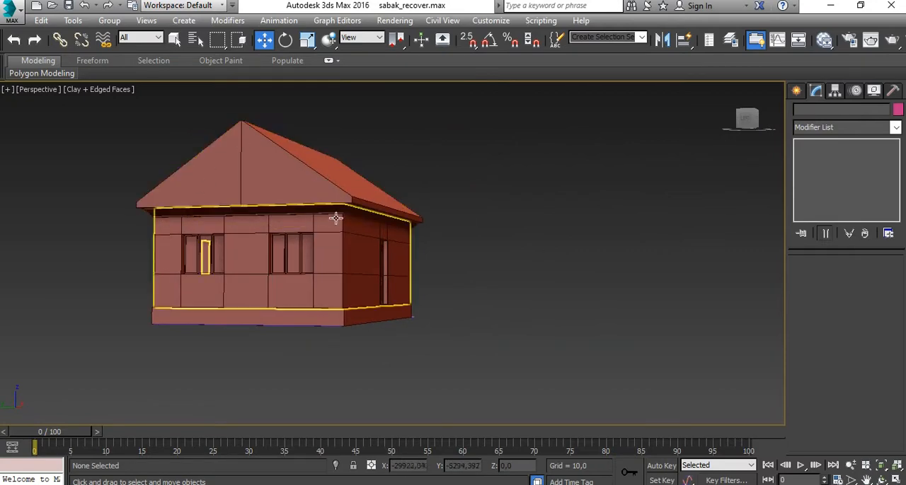
{"action": "middle_click_drag", "start_coordinate": [461, 267], "coordinate": [336, 281], "text": "alt"}
{"action": "scroll", "coordinate": [425, 272], "scroll_direction": "up", "scroll_amount": 10}
{"action": "scroll", "coordinate": [408, 265], "scroll_direction": "up", "scroll_amount": 2}
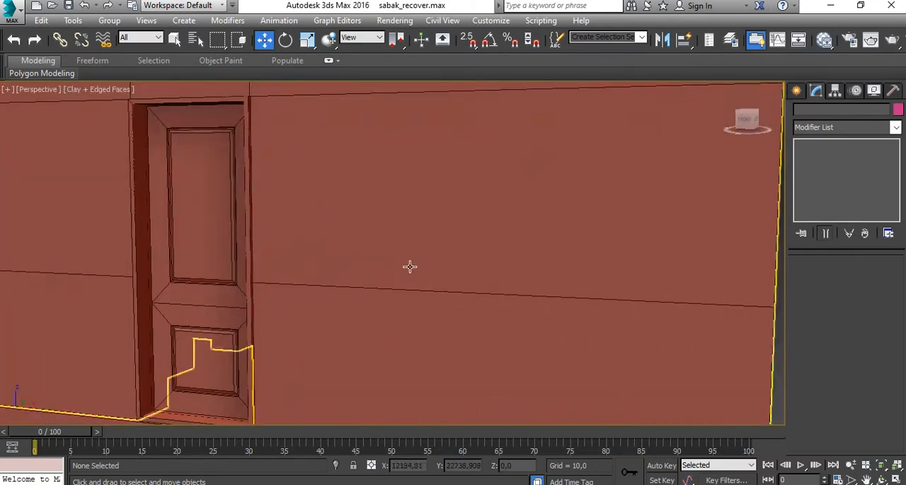
{"action": "scroll", "coordinate": [410, 259], "scroll_direction": "down", "scroll_amount": 10}
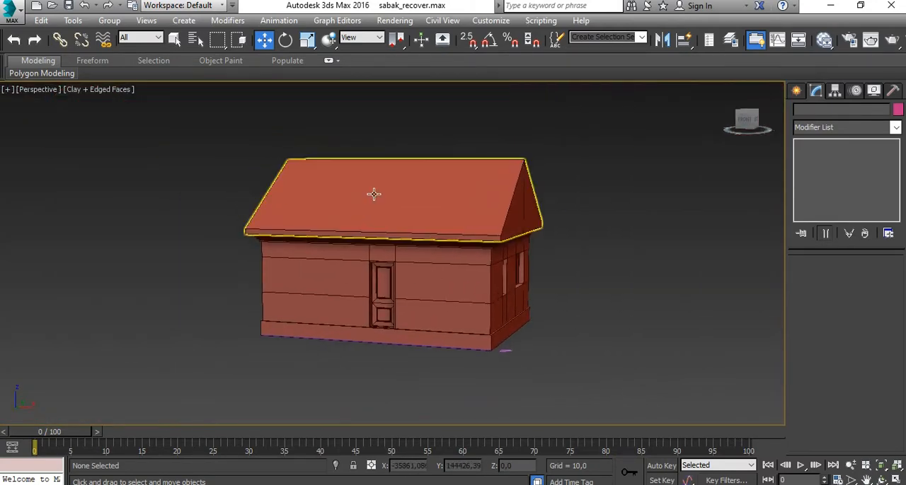
- Select the gabled roof object in the Perspective view
{"action": "left_click", "coordinate": [472, 194]}
{"action": "middle_click_drag", "start_coordinate": [461, 211], "coordinate": [481, 277], "text": "alt"}
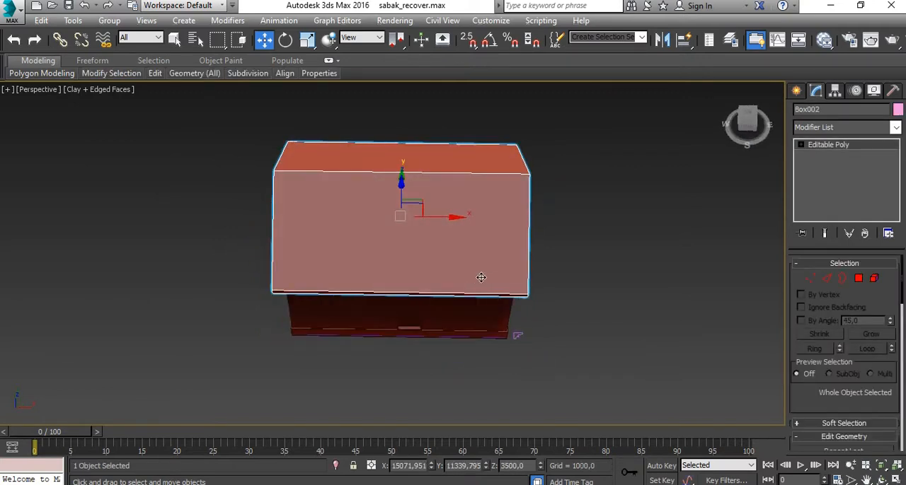
{"action": "scroll", "coordinate": [432, 231], "scroll_direction": "down", "scroll_amount": 3}
{"action": "middle_click_drag", "start_coordinate": [433, 231], "coordinate": [491, 204]}
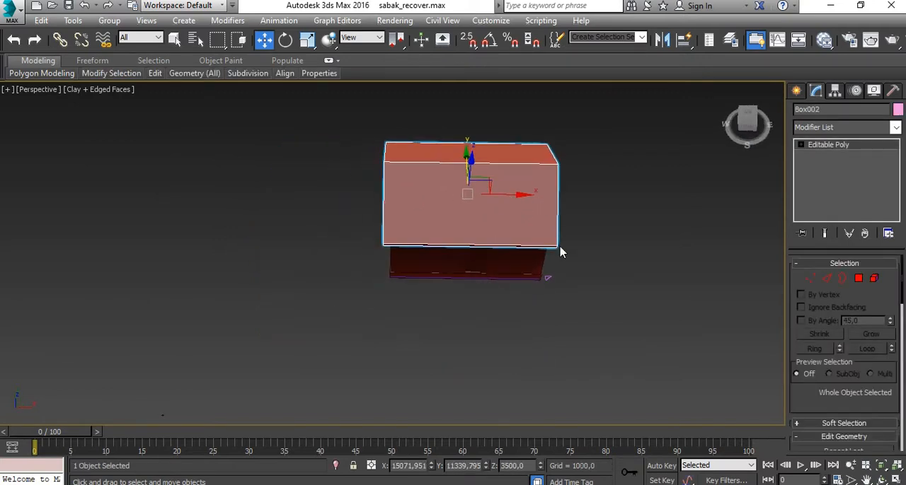
- Clone the gabled roof as a single copy and place the copy beside the house
{"action": "middle_click_drag", "start_coordinate": [561, 253], "coordinate": [495, 170], "text": "alt"}
{"action": "left_click_drag", "start_coordinate": [499, 176], "coordinate": [342, 284], "text": "shift"}
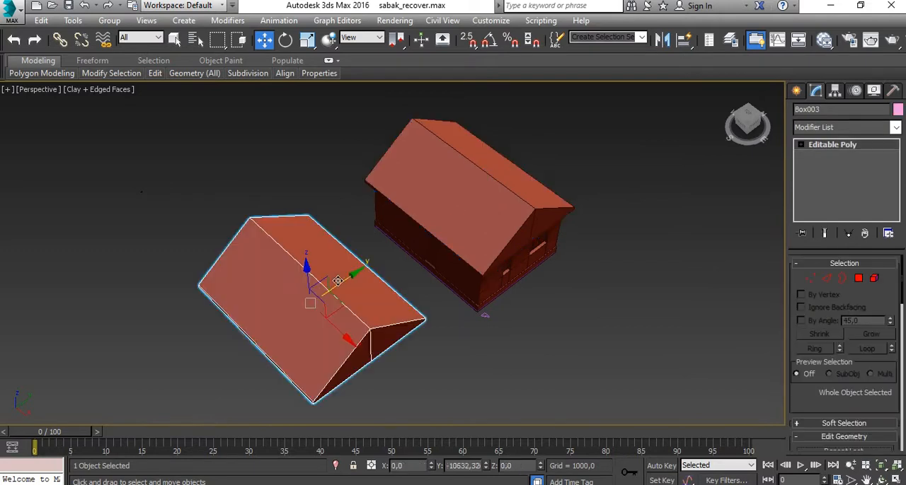
{"action": "left_click", "coordinate": [452, 306]}
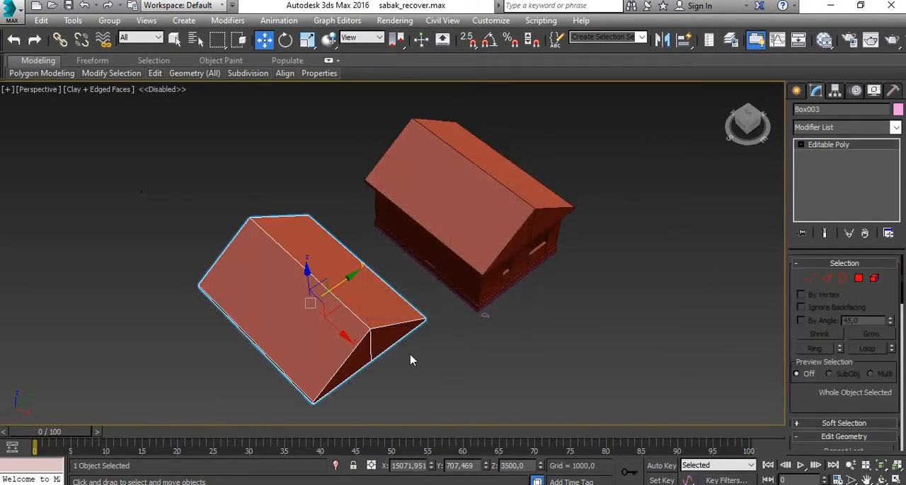
- Rotate the roof copy -90 degrees about Z with angle snap and move it across the house's main roof
{"action": "key", "text": "e"}
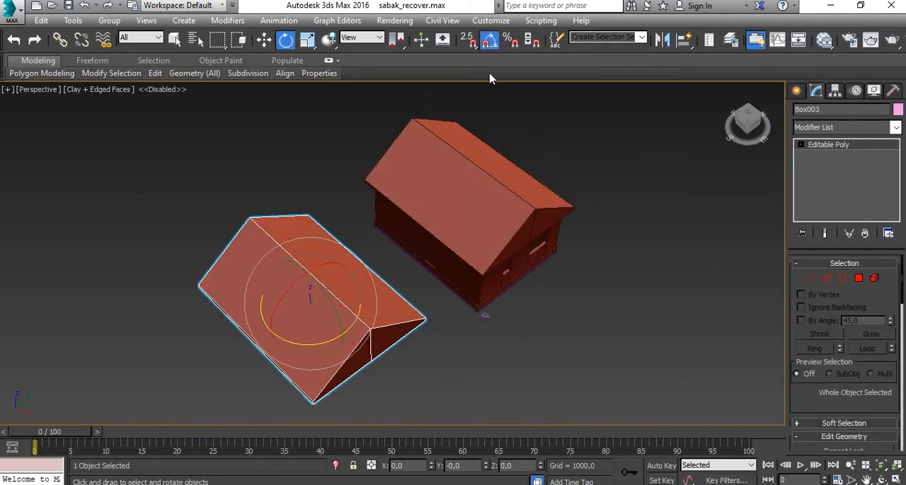
{"action": "left_click", "coordinate": [489, 40]}
{"action": "left_click_drag", "start_coordinate": [307, 344], "coordinate": [294, 343]}
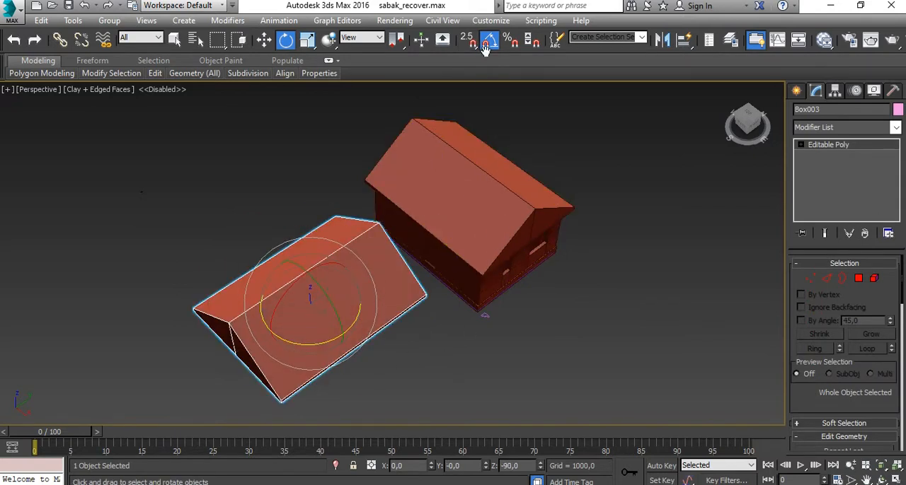
{"action": "left_click", "coordinate": [265, 40]}
{"action": "left_click_drag", "start_coordinate": [350, 280], "coordinate": [502, 229]}
- Try scaling the roof copy uniformly and along individual axes, and undo the scaling
{"action": "key", "text": "r"}
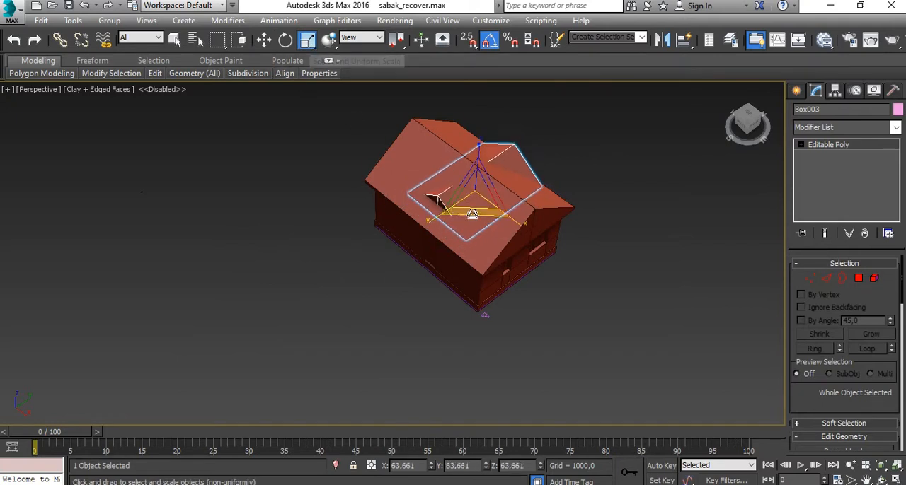
{"action": "left_click_drag", "start_coordinate": [476, 191], "coordinate": [488, 133]}
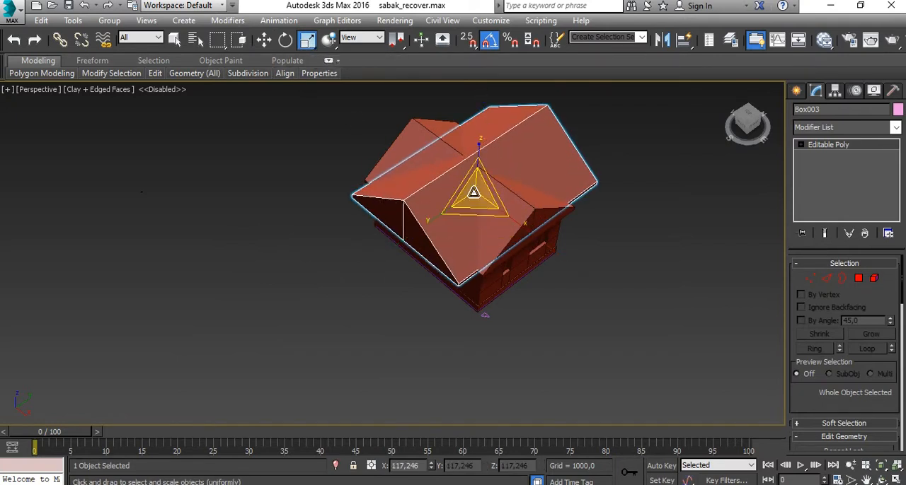
{"action": "left_click_drag", "start_coordinate": [474, 193], "coordinate": [495, 178]}
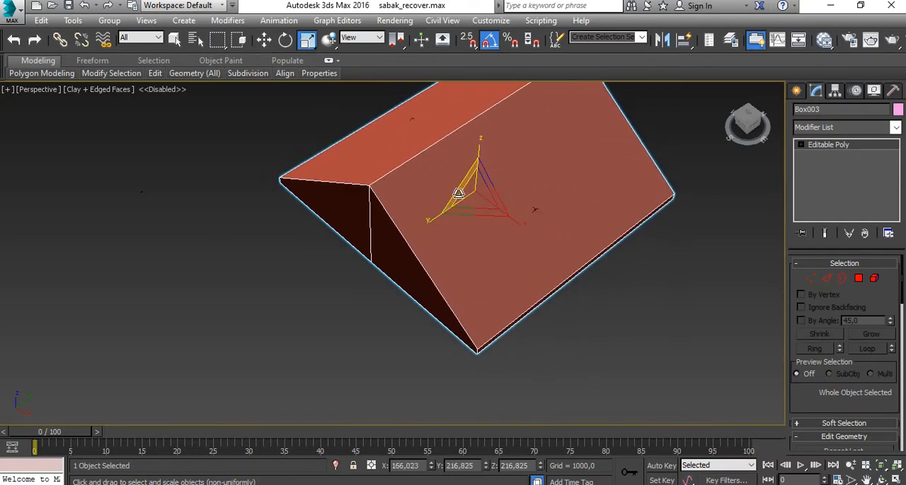
{"action": "left_click_drag", "start_coordinate": [429, 218], "coordinate": [487, 239]}
{"action": "key", "text": "ctrl+z"}
{"action": "key", "text": "ctrl+z"}
{"action": "key", "text": "ctrl+z"}
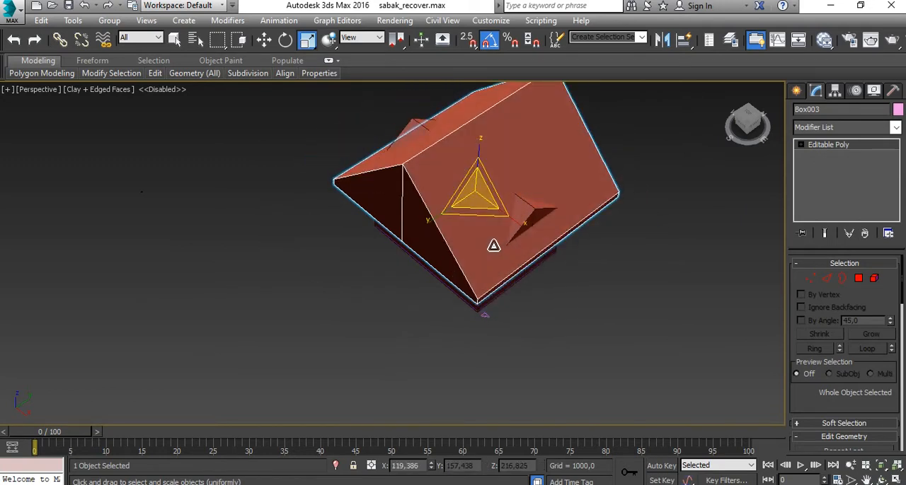
{"action": "key", "text": "ctrl+z"}
{"action": "key", "text": "ctrl+z"}
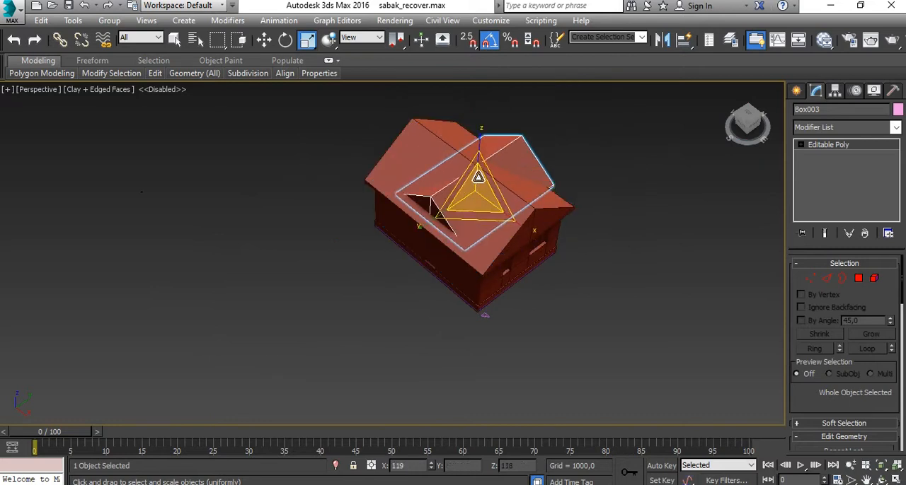
- Resize and position the roof copy as a cross gable over one long eave, and clone it onto the opposite roof slope
{"action": "mouse_move", "coordinate": [478, 176]}
{"action": "left_mouse_down"}
{"action": "mouse_move", "coordinate": [479, 153]}
{"action": "mouse_move", "coordinate": [474, 190]}
{"action": "mouse_move", "coordinate": [481, 160]}
{"action": "left_mouse_up"}
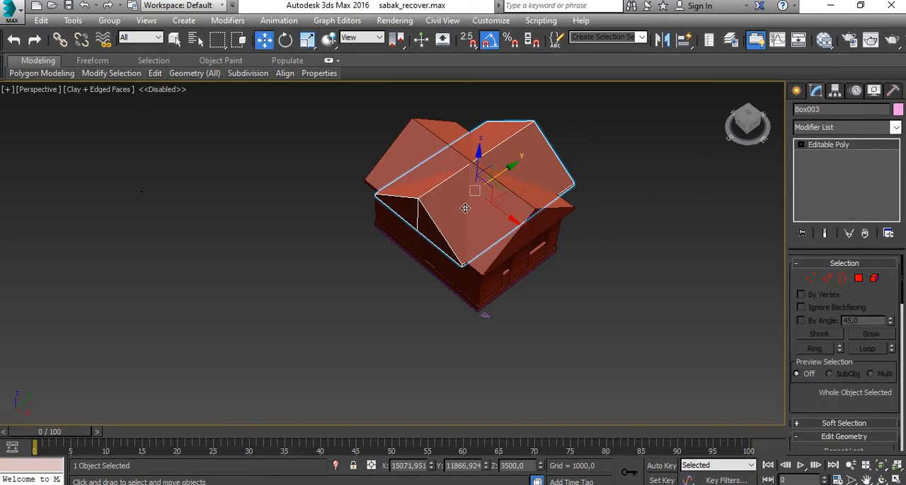
{"action": "left_click_drag", "start_coordinate": [501, 175], "coordinate": [486, 232]}
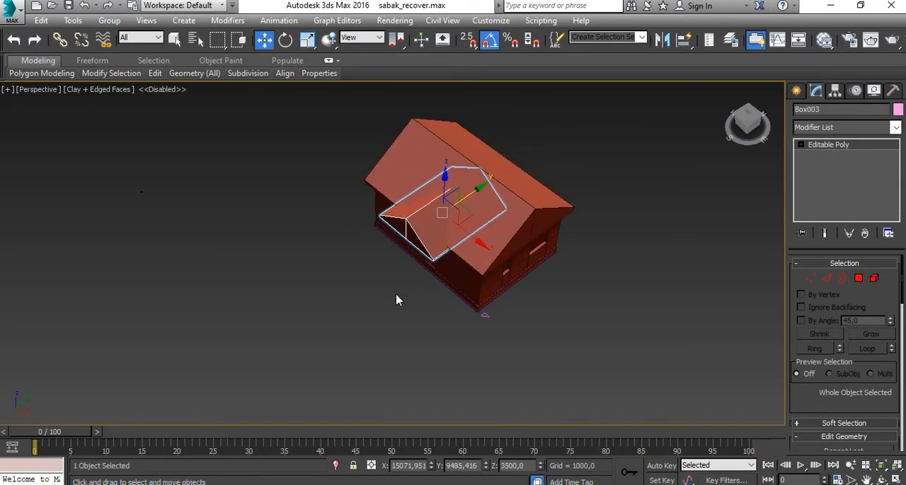
{"action": "middle_click_drag", "start_coordinate": [396, 300], "coordinate": [416, 257], "text": "alt"}
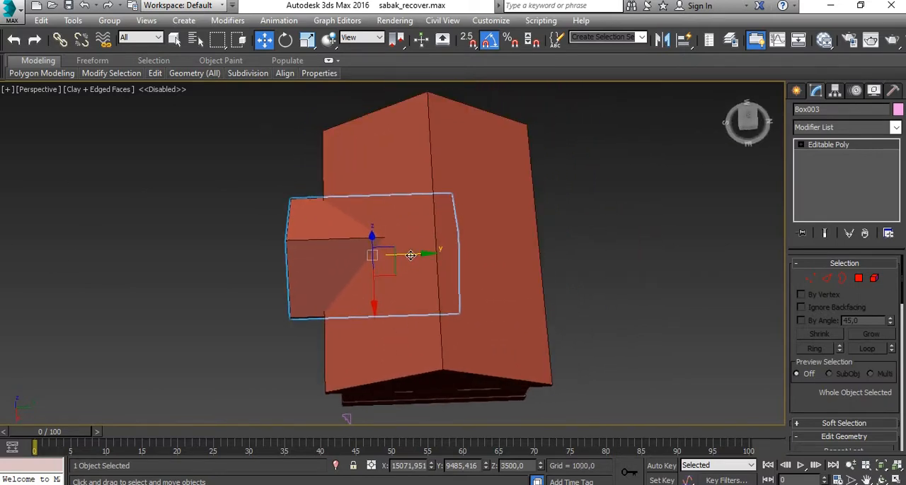
{"action": "left_click_drag", "start_coordinate": [410, 255], "coordinate": [506, 255], "text": "shift"}
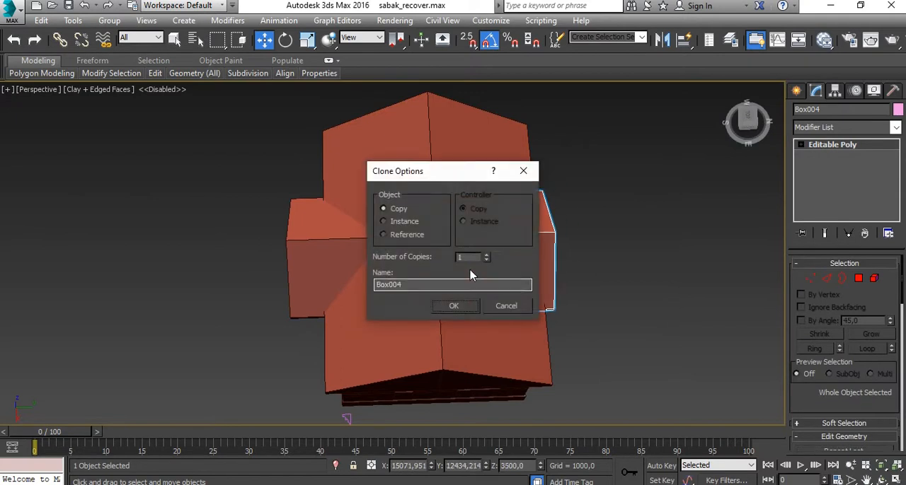
{"action": "left_click", "coordinate": [454, 306]}
- Scale the second cross gable down into a narrow dormer roof and place it near one end of its slope
{"action": "mouse_move", "coordinate": [560, 317]}
{"action": "middle_mouse_down", "text": "alt"}
{"action": "mouse_move", "coordinate": [504, 290]}
{"action": "mouse_move", "coordinate": [464, 287]}
{"action": "middle_mouse_up", "text": "alt"}
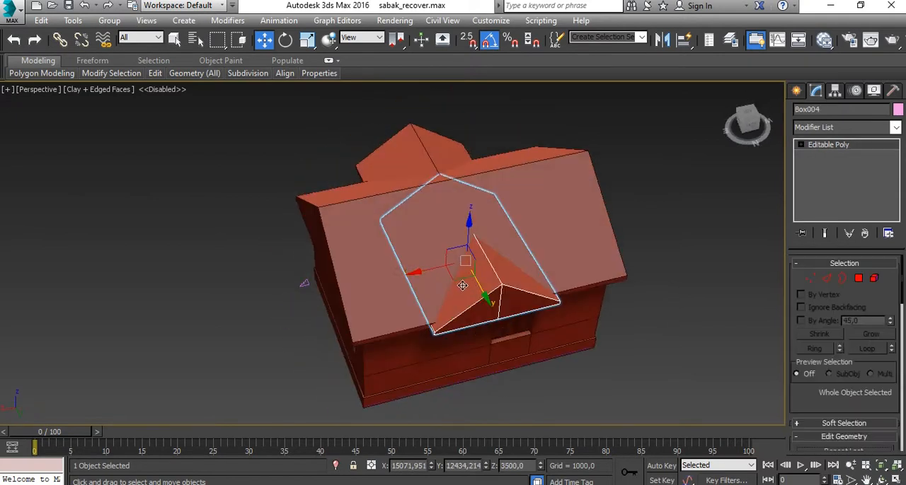
{"action": "key", "text": "r"}
{"action": "left_click_drag", "start_coordinate": [458, 263], "coordinate": [552, 213]}
{"action": "key", "text": "w"}
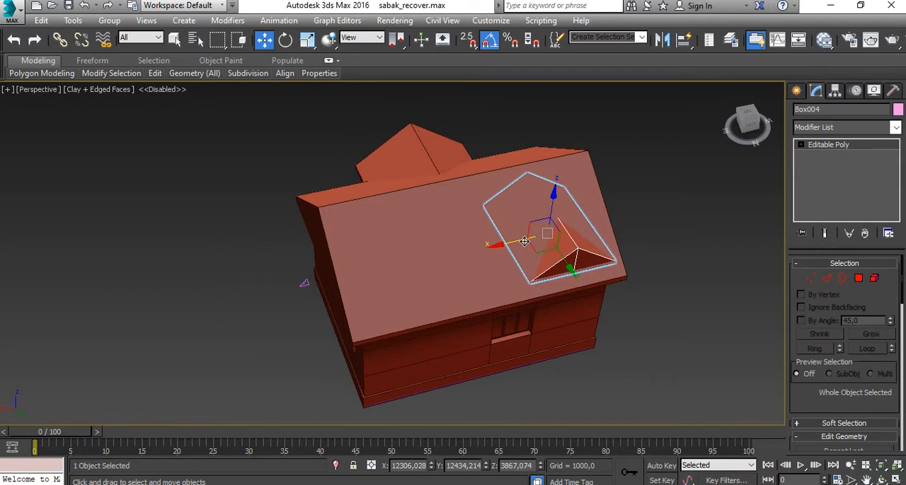
{"action": "mouse_move", "coordinate": [524, 242]}
{"action": "left_mouse_down"}
{"action": "mouse_move", "coordinate": [444, 268]}
{"action": "mouse_move", "coordinate": [515, 248]}
{"action": "left_mouse_up"}
{"action": "key", "text": "r"}
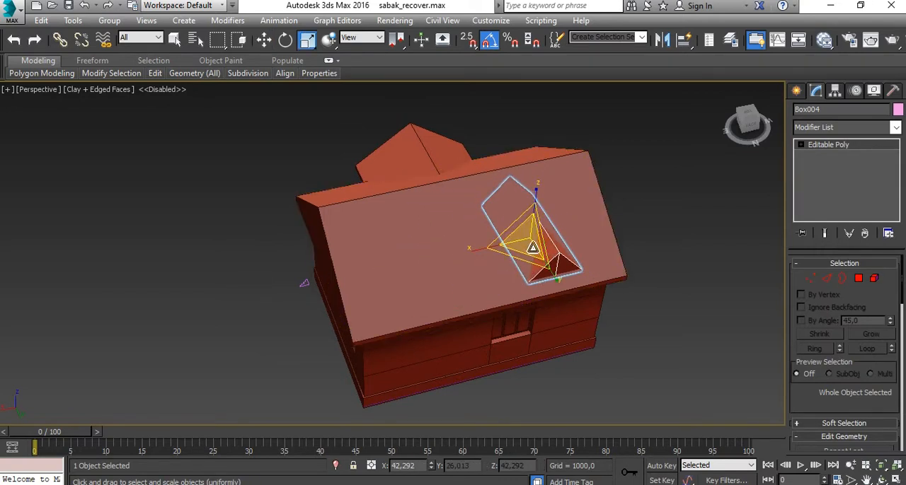
- Clone the small dormer roof along the X axis towards the other end of the same slope
{"action": "key", "text": "w"}
{"action": "mouse_move", "coordinate": [505, 243]}
{"action": "left_mouse_down", "text": "shift"}
{"action": "mouse_move", "coordinate": [425, 258]}
{"action": "mouse_move", "coordinate": [418, 269]}
{"action": "left_mouse_up", "text": "shift"}
{"action": "left_click", "coordinate": [469, 306]}
- Delete the large cross gable and both small dormer roofs, leaving only the main gabled roof
{"action": "mouse_move", "coordinate": [602, 361]}
{"action": "middle_mouse_down", "text": "alt"}
{"action": "mouse_move", "coordinate": [629, 330]}
{"action": "mouse_move", "coordinate": [485, 293]}
{"action": "mouse_move", "coordinate": [469, 307]}
{"action": "mouse_move", "coordinate": [619, 323]}
{"action": "mouse_move", "coordinate": [463, 330]}
{"action": "mouse_move", "coordinate": [493, 275]}
{"action": "mouse_move", "coordinate": [567, 304]}
{"action": "middle_mouse_up", "text": "alt"}
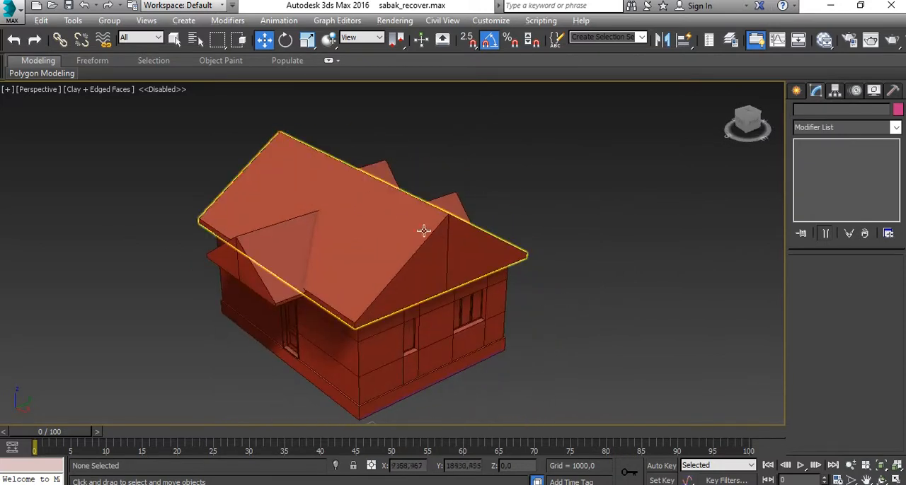
{"action": "middle_click_drag", "start_coordinate": [422, 232], "coordinate": [333, 318], "text": "alt"}
{"action": "left_click", "coordinate": [289, 245]}
{"action": "key", "text": "Delete"}
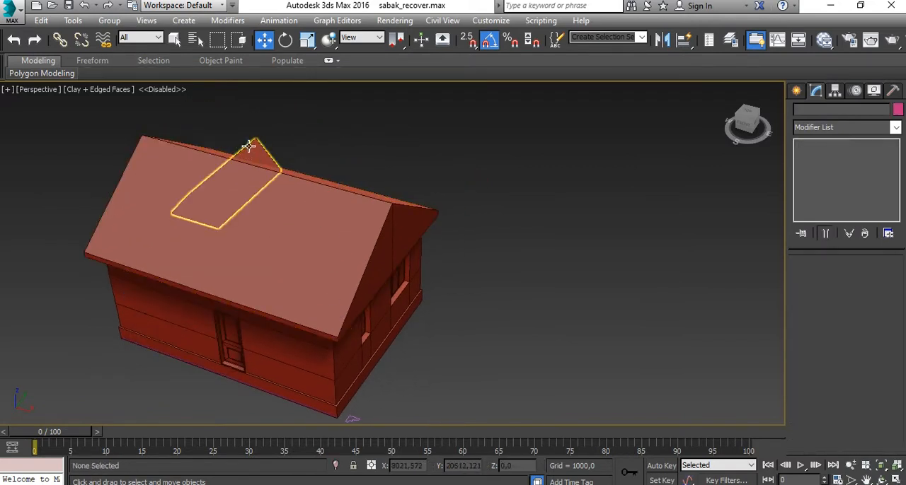
{"action": "left_click", "coordinate": [293, 216]}
{"action": "key", "text": "Delete"}
- Examine the walls, door, windows and cornice of the house from all sides and up close
{"action": "middle_click_drag", "start_coordinate": [345, 371], "coordinate": [382, 322], "text": "alt"}
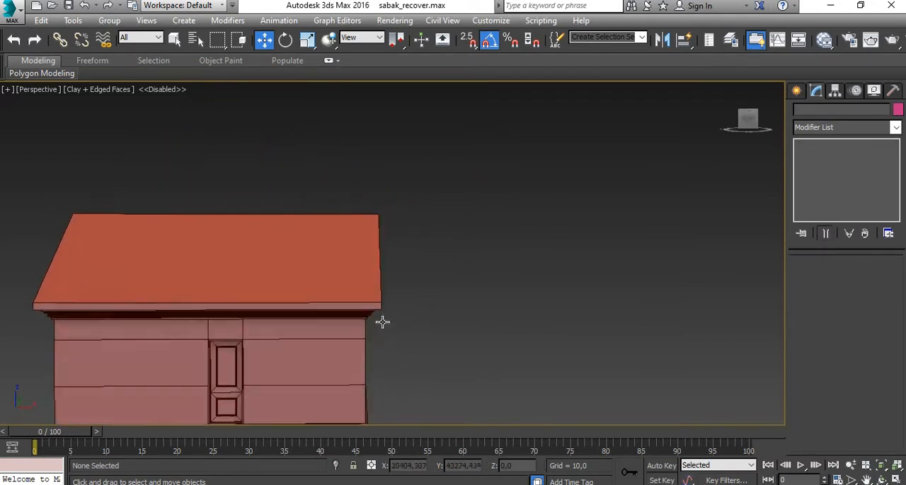
{"action": "scroll", "coordinate": [307, 364], "scroll_direction": "up", "scroll_amount": 3}
{"action": "middle_click_drag", "start_coordinate": [307, 364], "coordinate": [437, 230]}
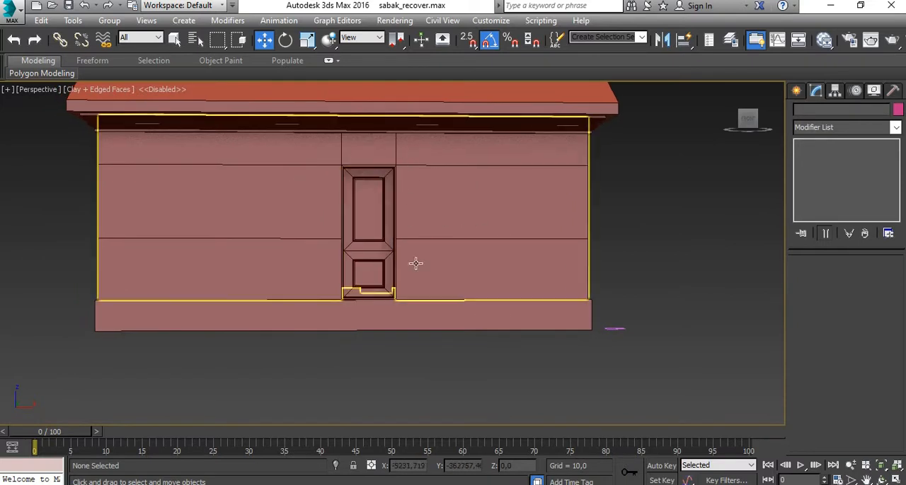
{"action": "middle_click_drag", "start_coordinate": [247, 253], "coordinate": [373, 248], "text": "alt"}
{"action": "middle_click_drag", "start_coordinate": [517, 200], "coordinate": [532, 307]}
{"action": "scroll", "coordinate": [453, 329], "scroll_direction": "down", "scroll_amount": 3}
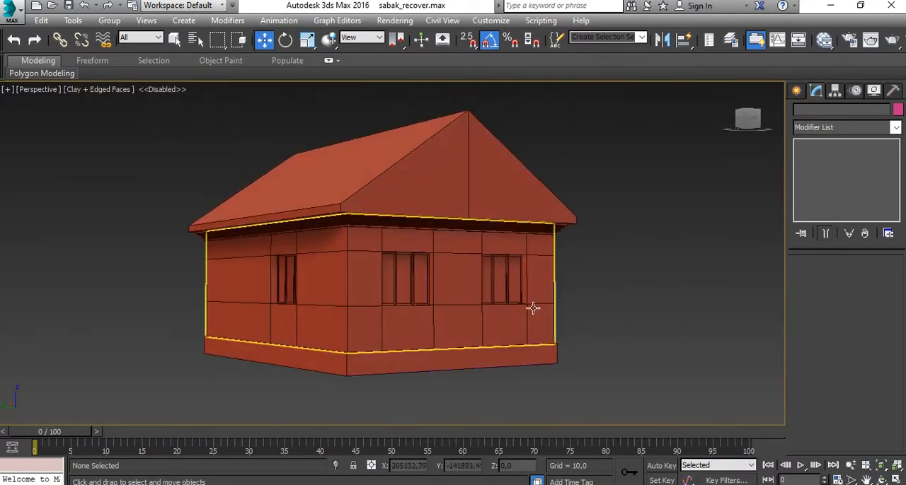
{"action": "scroll", "coordinate": [554, 268], "scroll_direction": "up", "scroll_amount": 3}
{"action": "middle_click_drag", "start_coordinate": [554, 267], "coordinate": [492, 279], "text": "alt"}
{"action": "middle_click_drag", "start_coordinate": [427, 247], "coordinate": [311, 235], "text": "alt"}
{"action": "scroll", "coordinate": [310, 235], "scroll_direction": "up", "scroll_amount": 3}
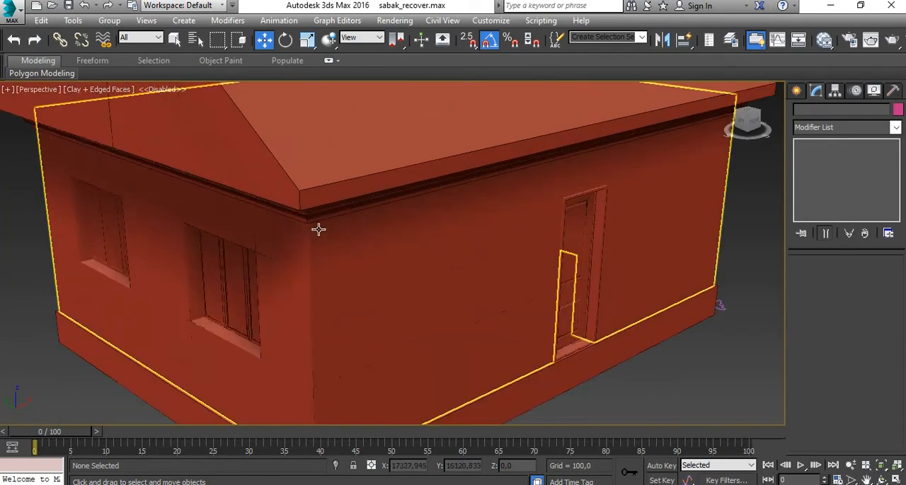
{"action": "scroll", "coordinate": [318, 229], "scroll_direction": "down", "scroll_amount": 3}
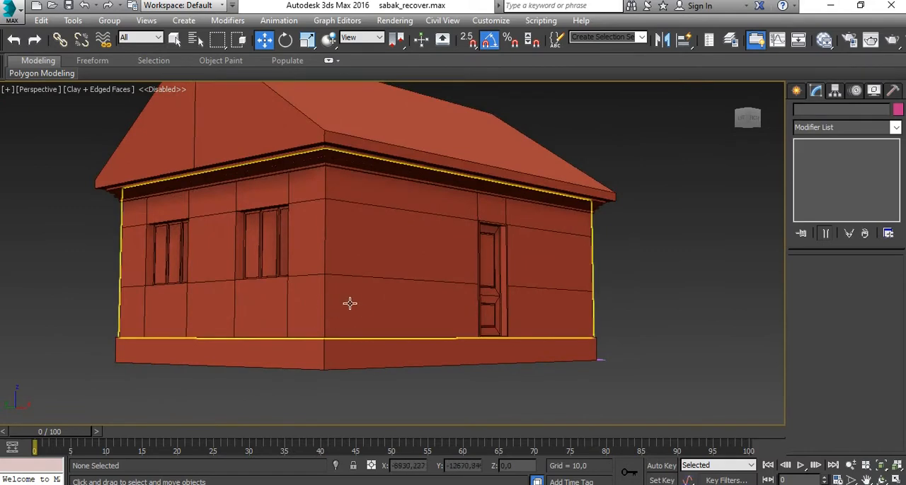
{"action": "middle_click_drag", "start_coordinate": [349, 304], "coordinate": [305, 330], "text": "alt"}
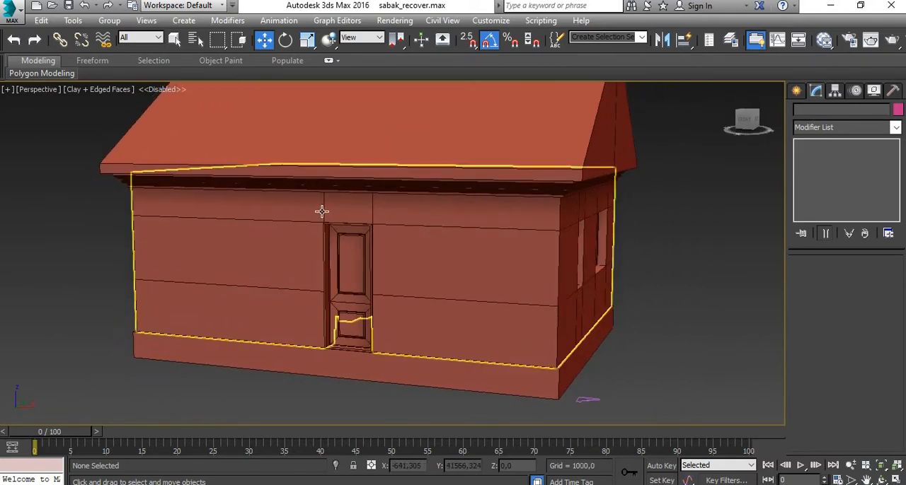
{"action": "middle_click_drag", "start_coordinate": [394, 316], "coordinate": [451, 307], "text": "alt"}
{"action": "scroll", "coordinate": [564, 337], "scroll_direction": "down", "scroll_amount": 4}
- Select the foundation box under the walls and hide it
{"action": "left_click", "coordinate": [521, 348]}
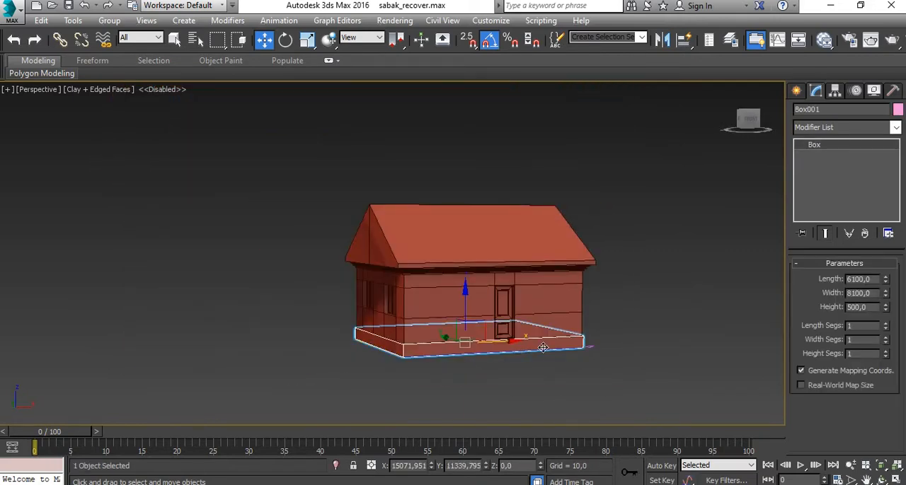
{"action": "scroll", "coordinate": [524, 347], "scroll_direction": "up", "scroll_amount": 6}
{"action": "right_click", "coordinate": [544, 344]}
{"action": "left_click", "coordinate": [572, 305]}
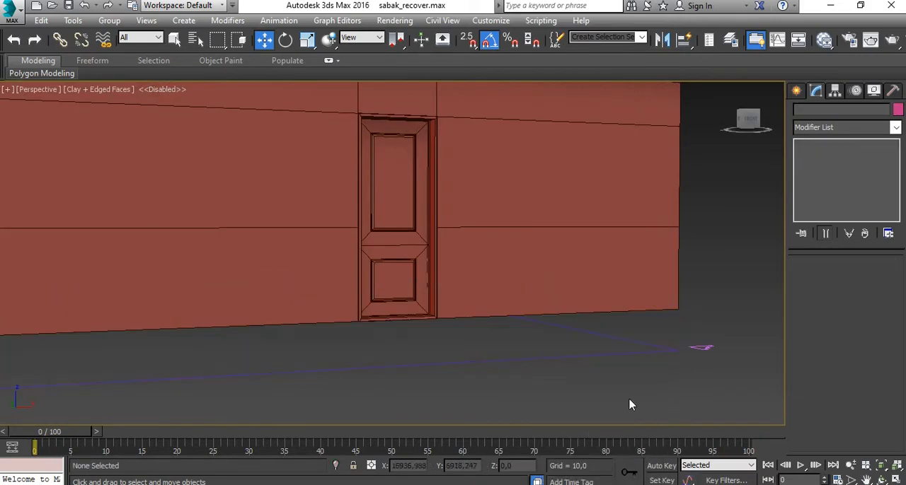
- Clone the rectangle spline around the house base as a single copy, offset along the Y axis clear of the house
{"action": "scroll", "coordinate": [630, 380], "scroll_direction": "down", "scroll_amount": 3}
{"action": "left_click", "coordinate": [632, 364]}
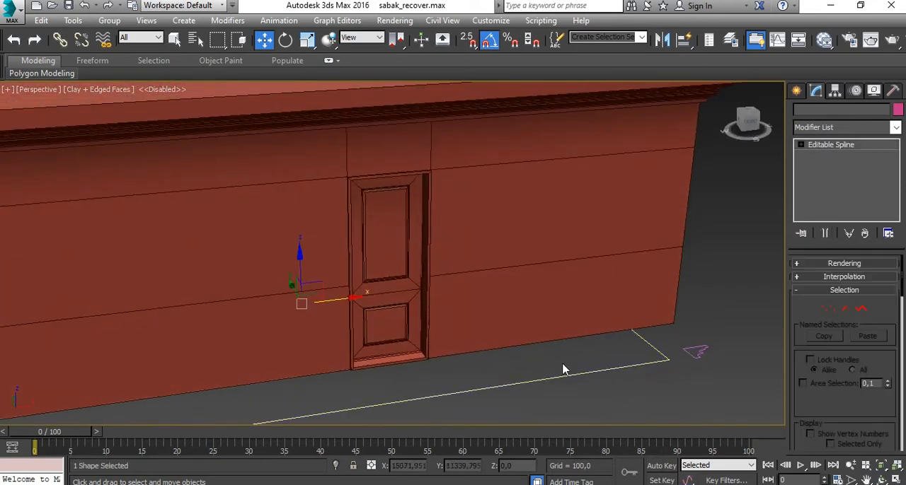
{"action": "scroll", "coordinate": [561, 370], "scroll_direction": "down", "scroll_amount": 3}
{"action": "middle_click_drag", "start_coordinate": [561, 370], "coordinate": [291, 326]}
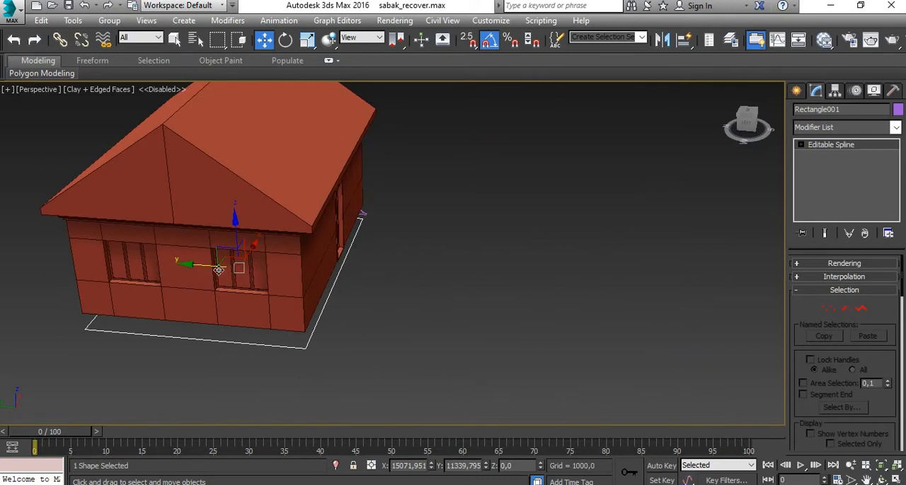
{"action": "left_click_drag", "start_coordinate": [219, 269], "coordinate": [540, 290], "text": "shift"}
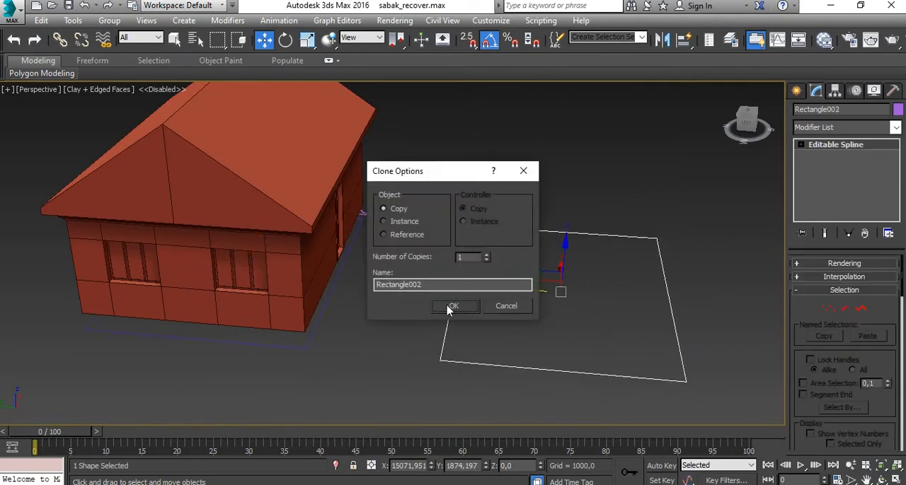
{"action": "left_click", "coordinate": [455, 309]}
{"action": "left_click", "coordinate": [566, 333]}
- Clone the cornice profile line along the Y axis, placing the copy next to the copied rectangle, and deselect it
{"action": "mouse_move", "coordinate": [566, 334]}
{"action": "middle_mouse_down", "text": "alt"}
{"action": "mouse_move", "coordinate": [438, 358]}
{"action": "mouse_move", "coordinate": [336, 360]}
{"action": "middle_mouse_up", "text": "alt"}
{"action": "left_click", "coordinate": [405, 209]}
{"action": "scroll", "coordinate": [417, 224], "scroll_direction": "up", "scroll_amount": 3}
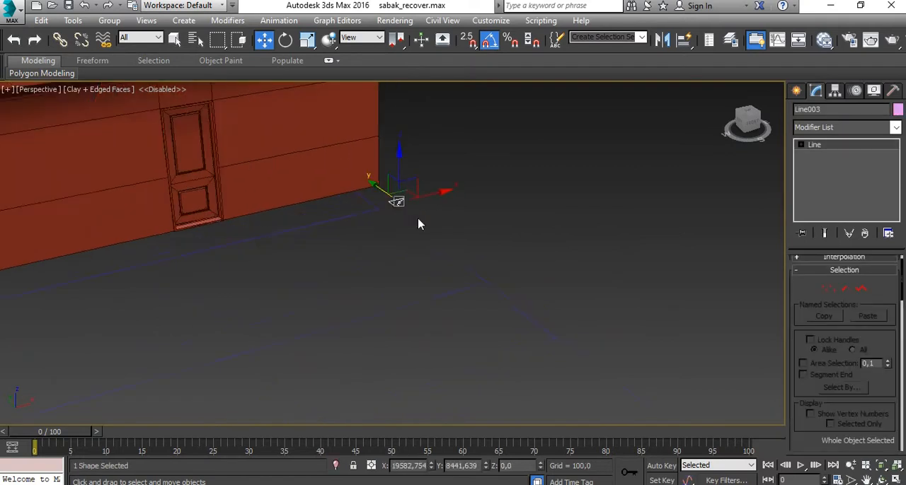
{"action": "left_click_drag", "start_coordinate": [389, 194], "coordinate": [529, 294], "text": "shift"}
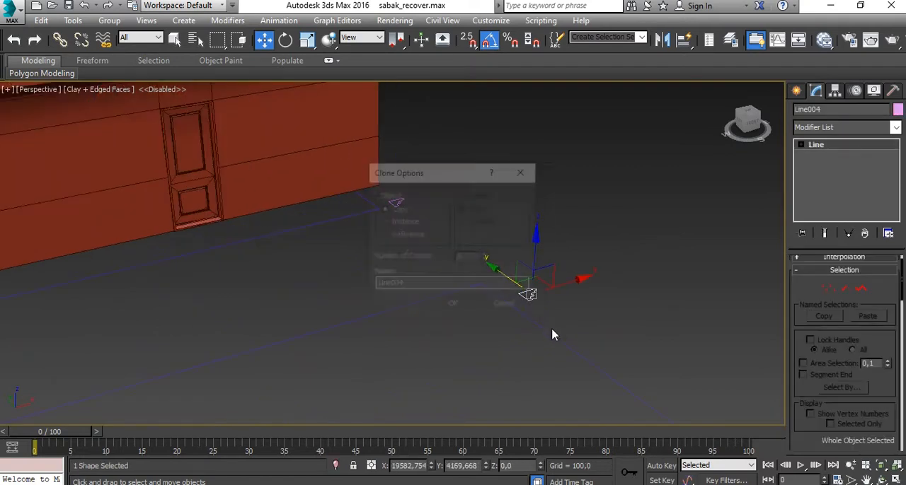
{"action": "left_click", "coordinate": [453, 305]}
{"action": "left_click", "coordinate": [550, 319]}
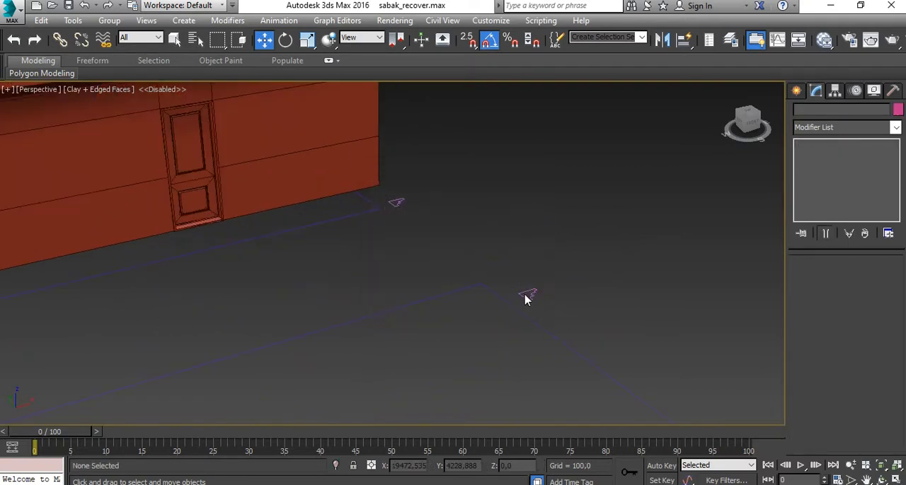
- Switch to a maximized Top view and select the copied cornice profile beside the copied rectangle
{"action": "key", "text": "alt+w"}
{"action": "middle_click", "coordinate": [327, 210]}
{"action": "key", "text": "alt+w"}
{"action": "scroll", "coordinate": [363, 273], "scroll_direction": "down", "scroll_amount": 8}
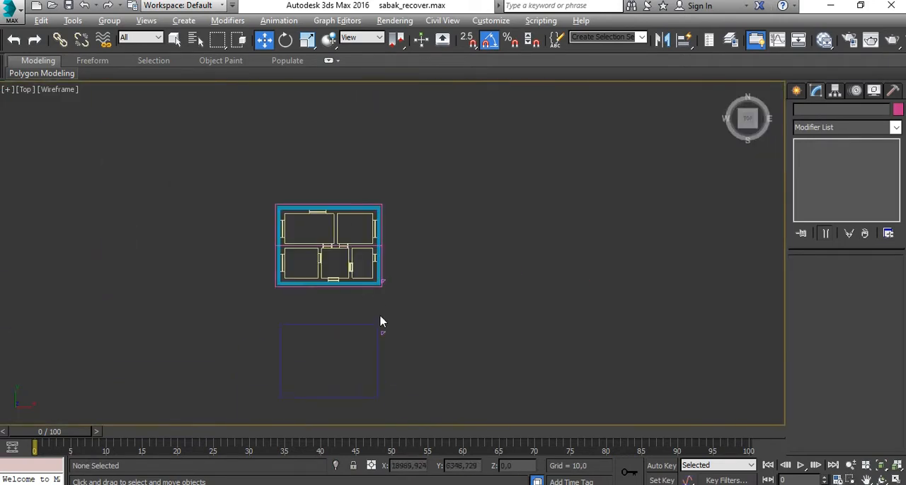
{"action": "scroll", "coordinate": [390, 297], "scroll_direction": "up", "scroll_amount": 6}
{"action": "left_click", "coordinate": [391, 282]}
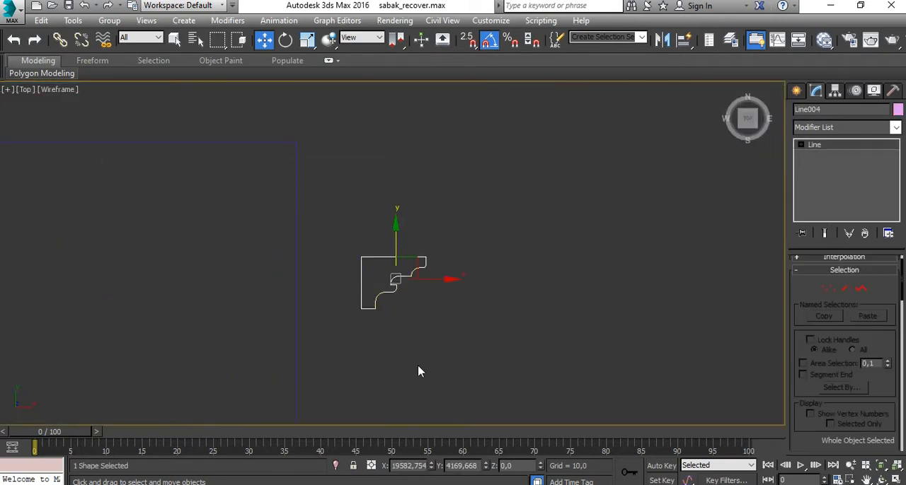
{"action": "scroll", "coordinate": [397, 312], "scroll_direction": "up", "scroll_amount": 3}
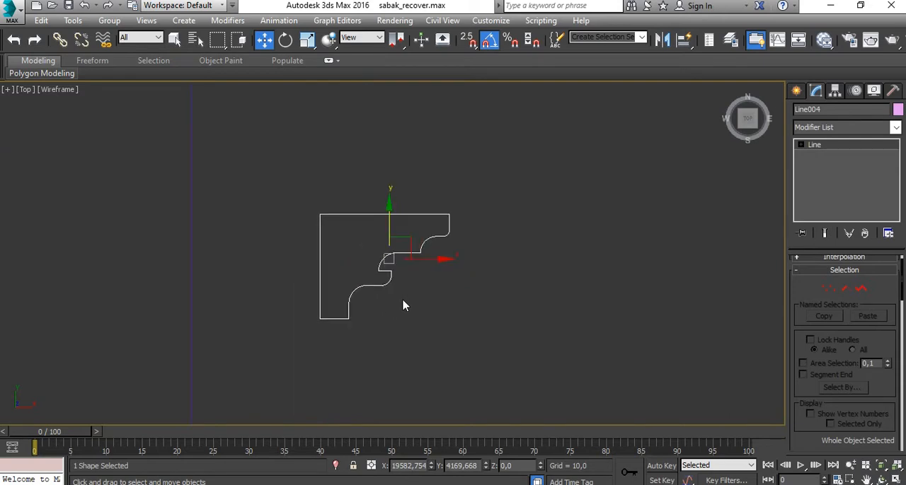
- Examine the copied profile and rectangle against the house in the Perspective view, and return to a maximized Top view
{"action": "scroll", "coordinate": [452, 338], "scroll_direction": "down", "scroll_amount": 4}
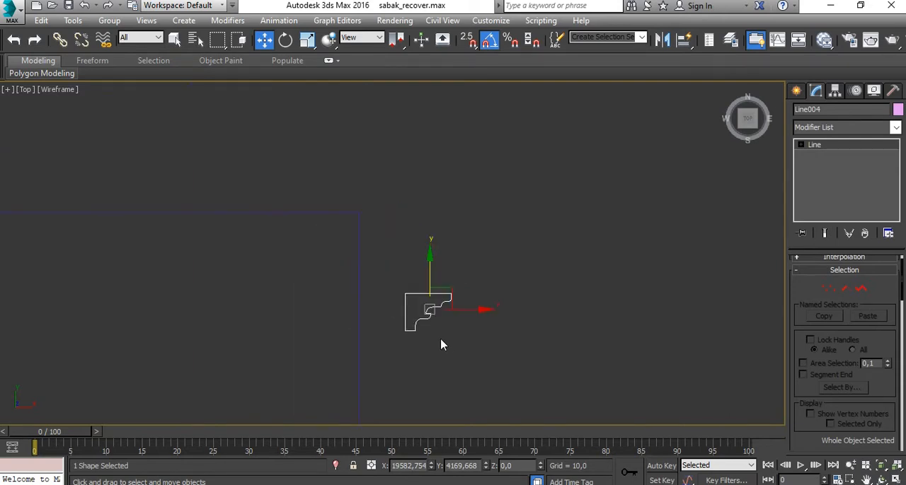
{"action": "key", "text": "alt+w"}
{"action": "right_click", "coordinate": [512, 332]}
{"action": "key", "text": "alt+w"}
{"action": "middle_click_drag", "start_coordinate": [340, 263], "coordinate": [361, 361], "text": "alt"}
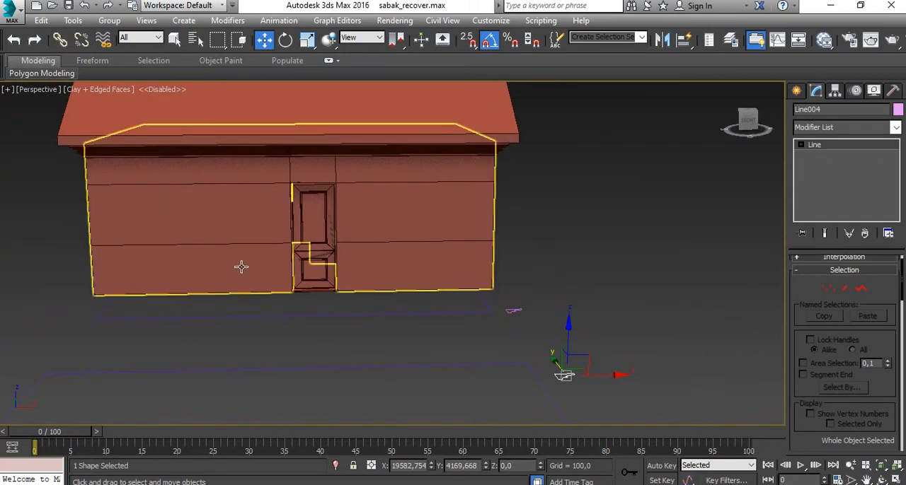
{"action": "key", "text": "alt+w"}
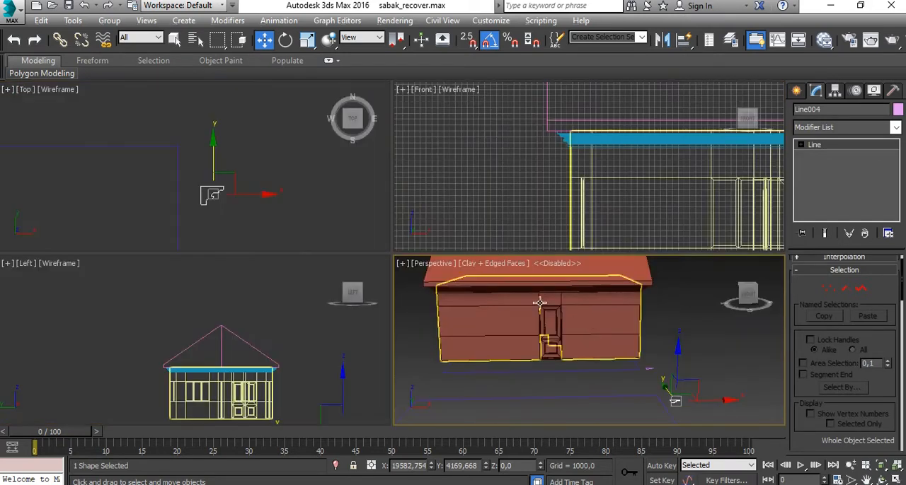
{"action": "right_click", "coordinate": [276, 244]}
{"action": "key", "text": "alt+w"}
{"action": "middle_click_drag", "start_coordinate": [413, 305], "coordinate": [497, 208]}
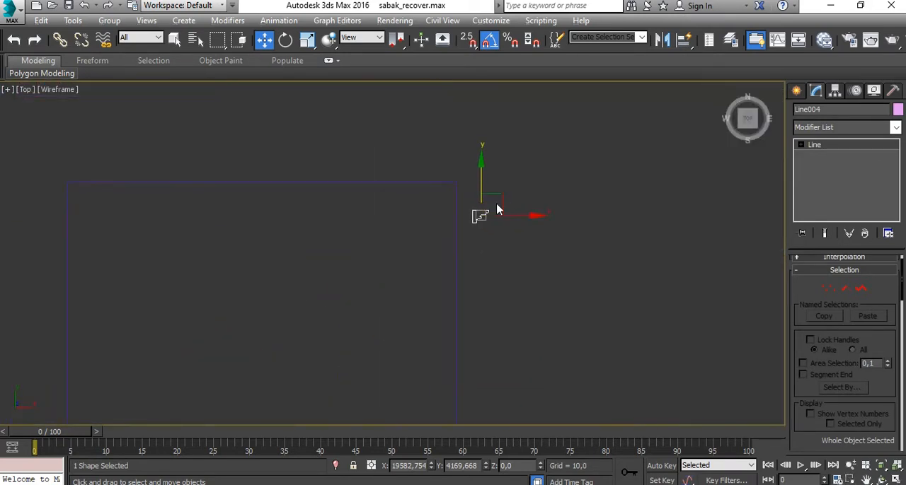
- Enter vertex editing on the copied profile and shift the vertices of its upper moulding along X toward the straight back edge
{"action": "scroll", "coordinate": [497, 208], "scroll_direction": "up", "scroll_amount": 15}
{"action": "left_click", "coordinate": [829, 288]}
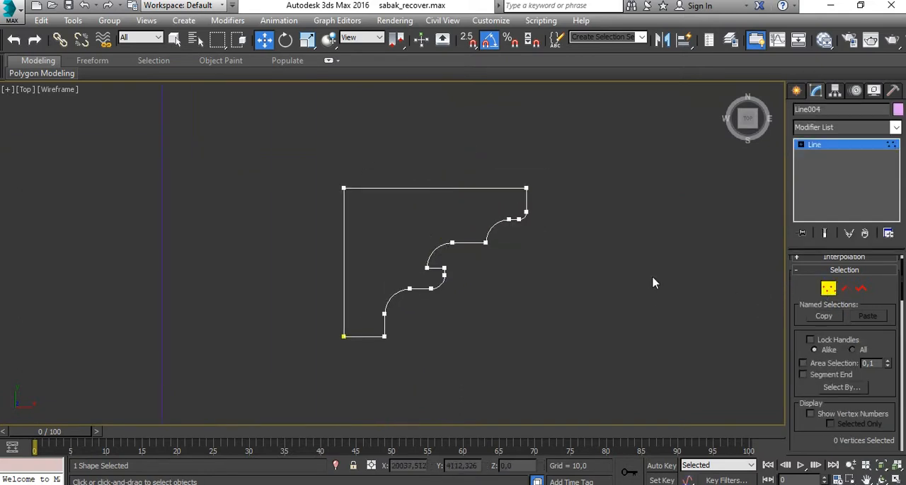
{"action": "scroll", "coordinate": [429, 228], "scroll_direction": "up", "scroll_amount": 2}
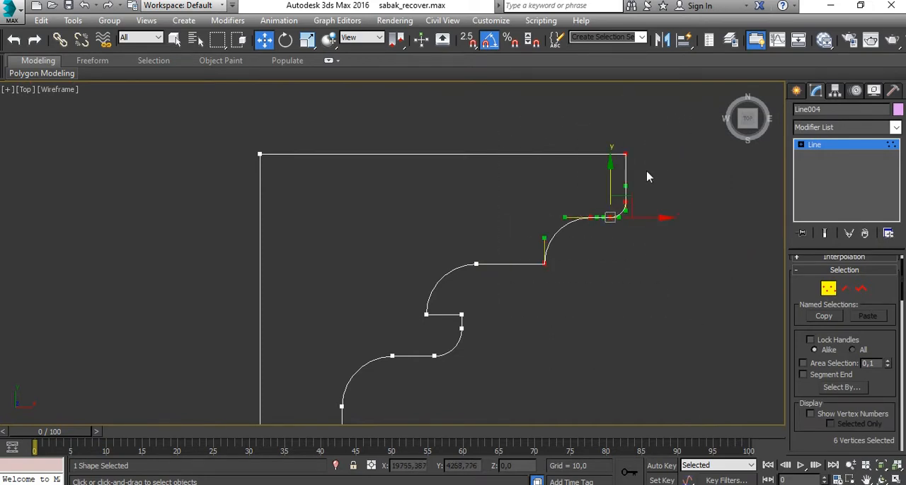
{"action": "left_click_drag", "start_coordinate": [647, 220], "coordinate": [591, 220]}
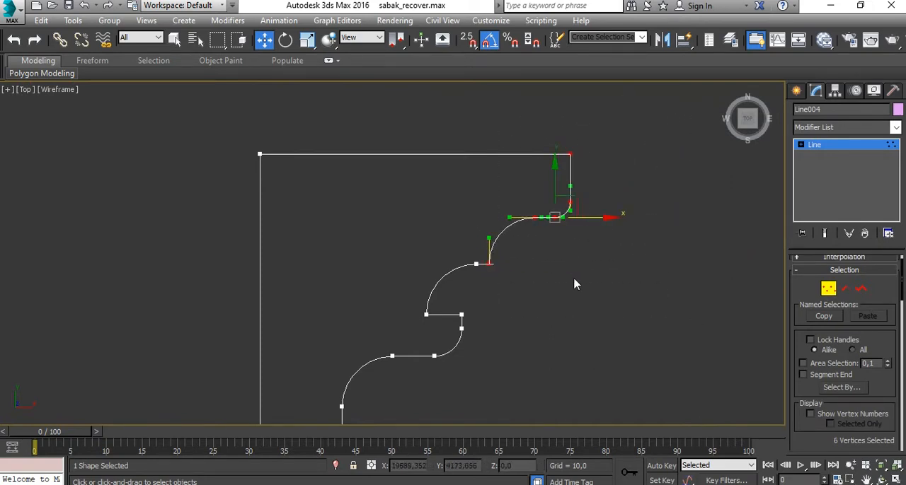
{"action": "left_click_drag", "start_coordinate": [602, 156], "coordinate": [419, 170]}
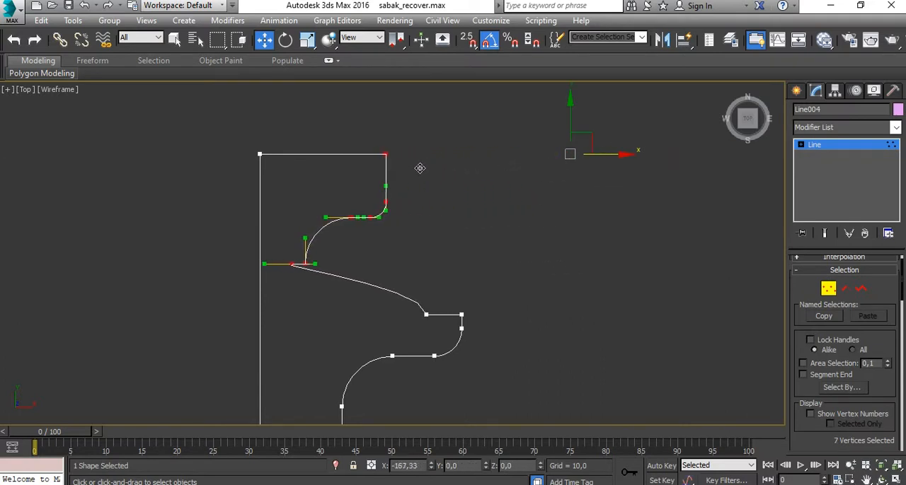
- Delete the two leftover vertices between the upper curve and the lower lobe, leaving a sloped segment between them
{"action": "left_click", "coordinate": [451, 304]}
{"action": "scroll", "coordinate": [429, 312], "scroll_direction": "up", "scroll_amount": 3}
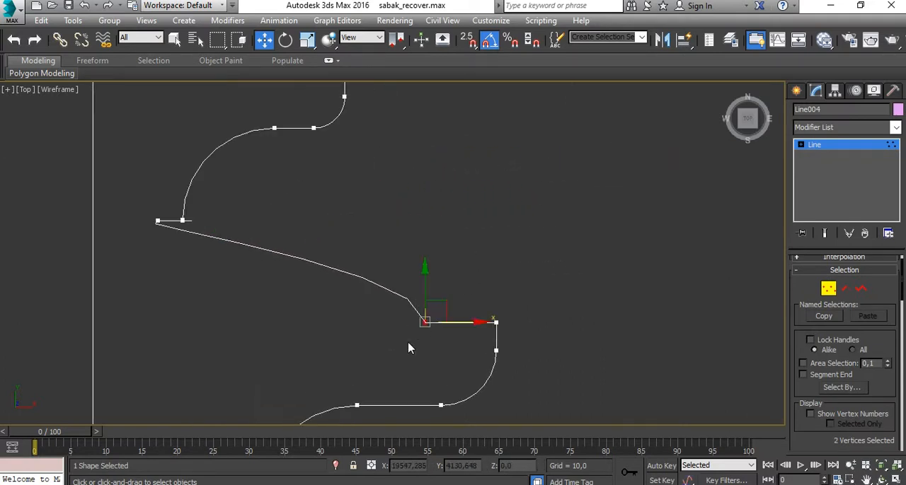
{"action": "middle_click_drag", "start_coordinate": [440, 350], "coordinate": [449, 317]}
{"action": "key", "text": "Delete"}
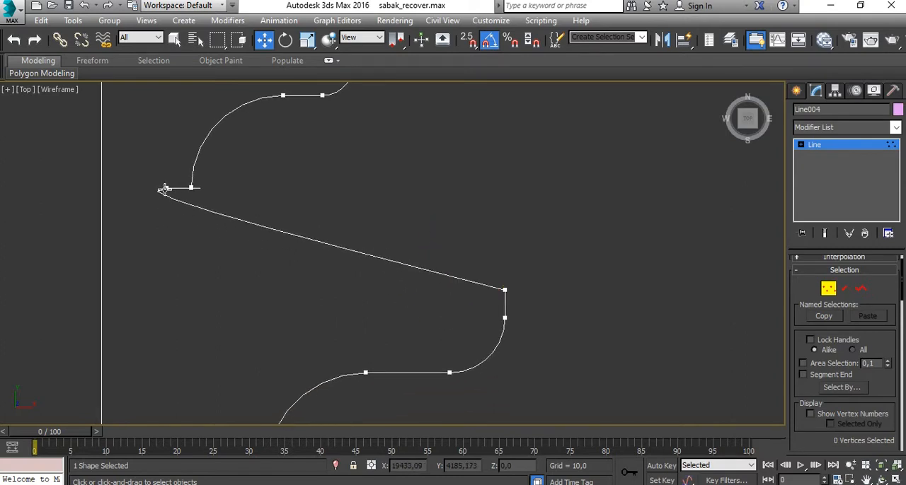
{"action": "left_click", "coordinate": [164, 189]}
{"action": "key", "text": "Delete"}
{"action": "middle_click_drag", "start_coordinate": [208, 242], "coordinate": [250, 248]}
{"action": "scroll", "coordinate": [285, 250], "scroll_direction": "down", "scroll_amount": 3}
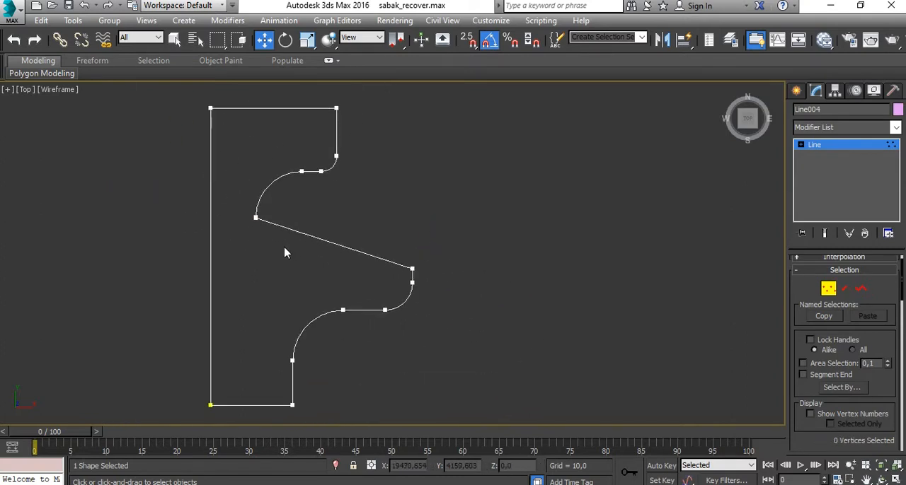
- Shift the profile's four uppermost outer vertices toward the back edge, and move the top outer corner vertex further in
{"action": "middle_click_drag", "start_coordinate": [346, 257], "coordinate": [437, 254]}
{"action": "middle_click_drag", "start_coordinate": [436, 185], "coordinate": [445, 223]}
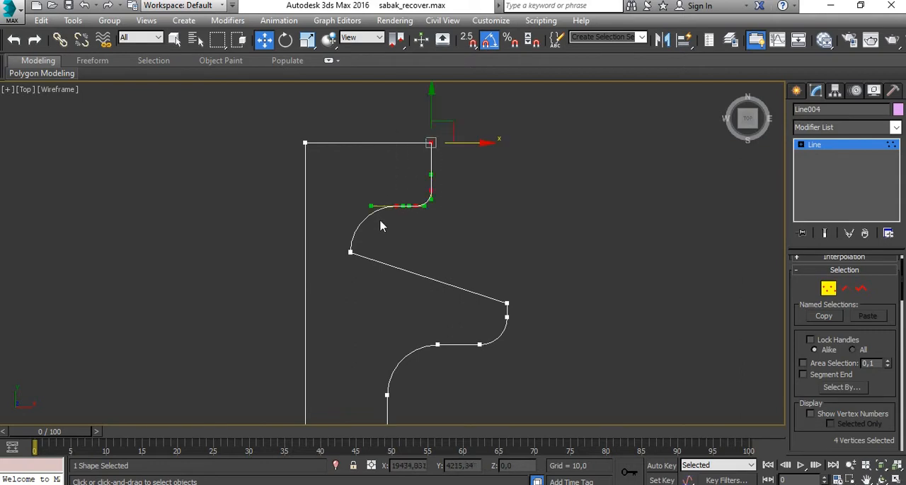
{"action": "left_click_drag", "start_coordinate": [455, 207], "coordinate": [390, 213]}
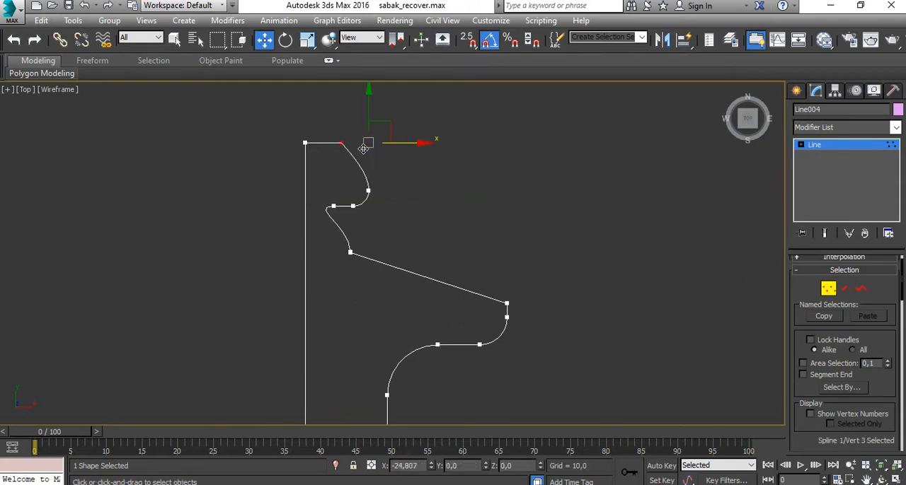
{"action": "left_click", "coordinate": [426, 199]}
- Delete the inner vertex of the short horizontal segment beneath the profile's upper lobe
{"action": "scroll", "coordinate": [427, 263], "scroll_direction": "down", "scroll_amount": 2}
{"action": "middle_click_drag", "start_coordinate": [427, 267], "coordinate": [426, 215]}
{"action": "scroll", "coordinate": [367, 190], "scroll_direction": "up", "scroll_amount": 3}
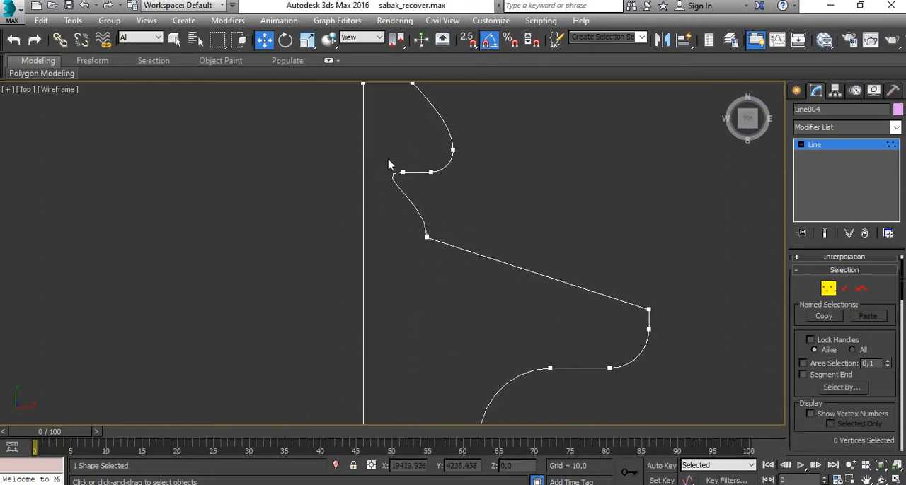
{"action": "left_click_drag", "start_coordinate": [388, 160], "coordinate": [410, 186]}
{"action": "middle_click_drag", "start_coordinate": [436, 227], "coordinate": [436, 207]}
{"action": "key", "text": "Delete"}
- Move the profile's bottom outer corner vertex along X toward the back edge to slant the lowest part
{"action": "middle_click_drag", "start_coordinate": [454, 258], "coordinate": [451, 177]}
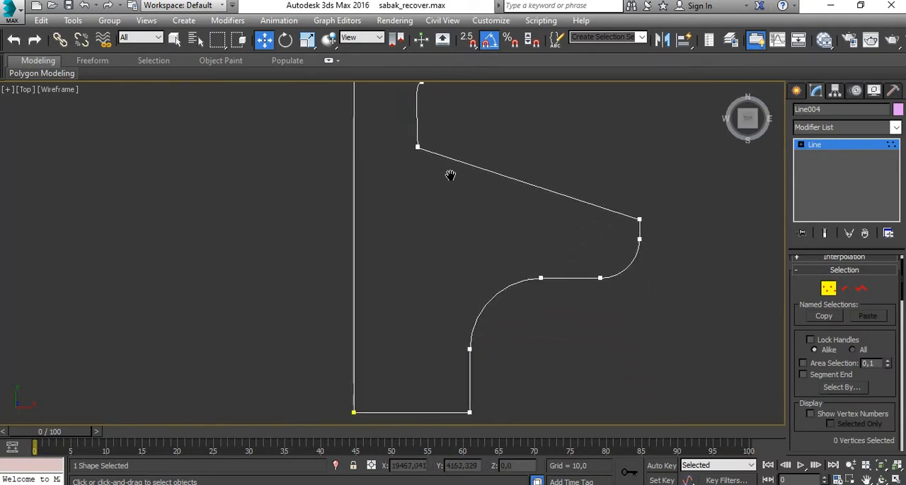
{"action": "scroll", "coordinate": [451, 195], "scroll_direction": "down", "scroll_amount": 2}
{"action": "left_click_drag", "start_coordinate": [447, 320], "coordinate": [496, 344]}
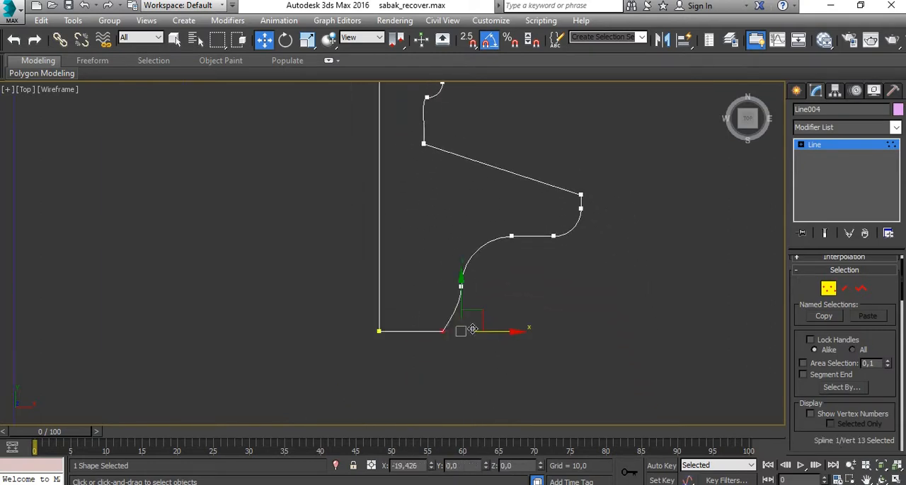
{"action": "middle_click_drag", "start_coordinate": [510, 301], "coordinate": [458, 382]}
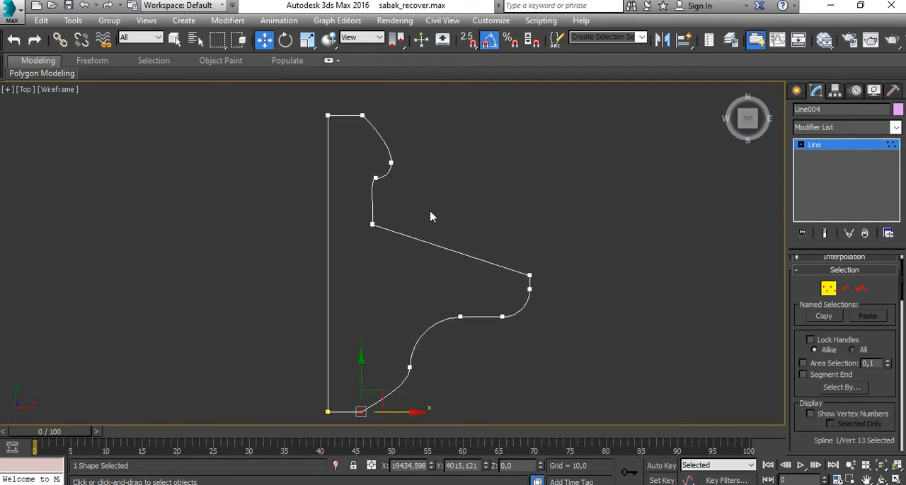
- Pull the lower lobe's vertices toward the back edge, move its top corner vertex up and inward, and exit vertex editing
{"action": "left_click_drag", "start_coordinate": [591, 365], "coordinate": [591, 365]}
{"action": "left_click_drag", "start_coordinate": [563, 276], "coordinate": [492, 280]}
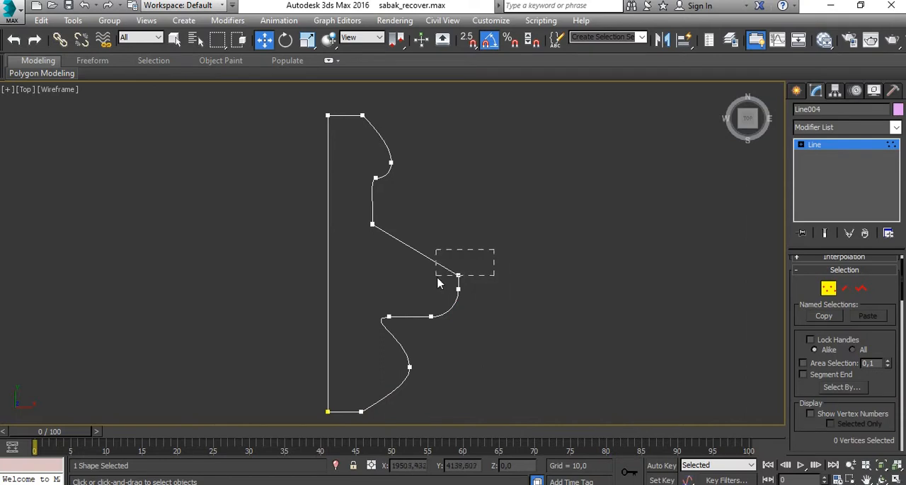
{"action": "left_click_drag", "start_coordinate": [436, 278], "coordinate": [436, 278]}
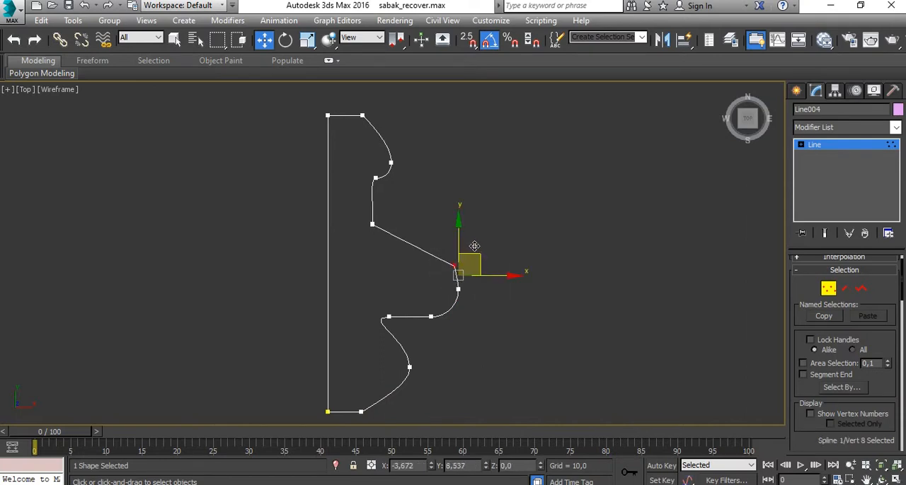
{"action": "left_click_drag", "start_coordinate": [441, 229], "coordinate": [445, 226]}
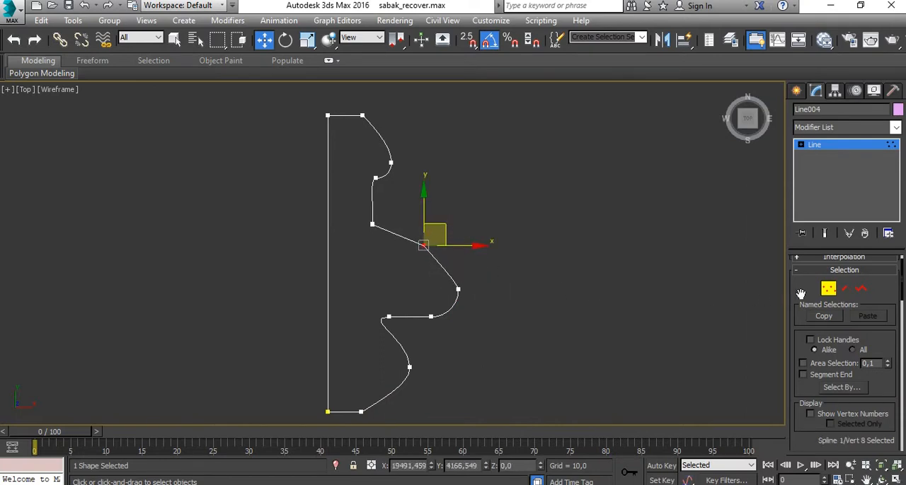
{"action": "left_click", "coordinate": [829, 291]}
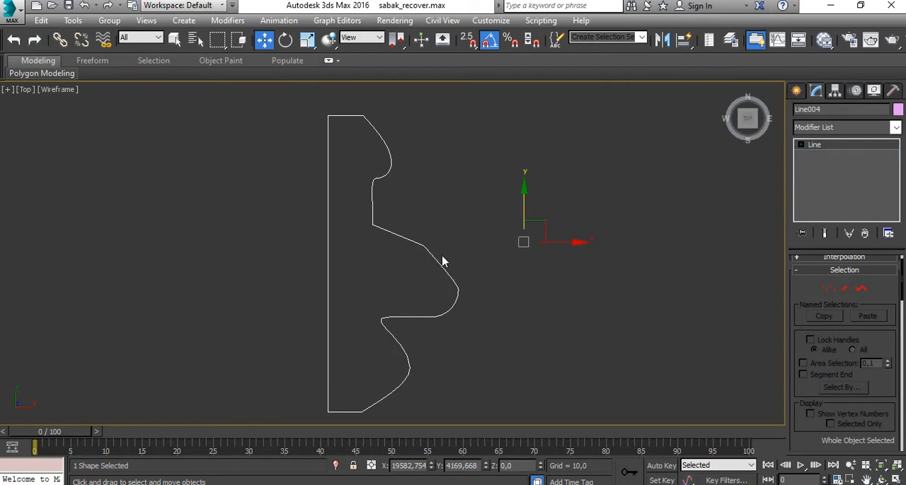
- Apply a Bevel Profile modifier to the copied rectangle, picking the reshaped line as its profile
{"action": "scroll", "coordinate": [442, 262], "scroll_direction": "down", "scroll_amount": 3}
{"action": "left_click", "coordinate": [388, 242]}
{"action": "scroll", "coordinate": [390, 241], "scroll_direction": "up", "scroll_amount": 8}
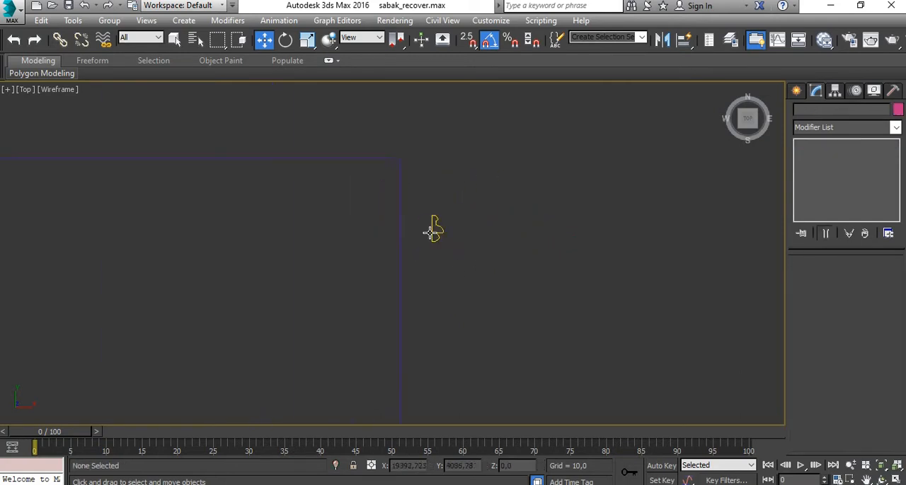
{"action": "left_click", "coordinate": [399, 202]}
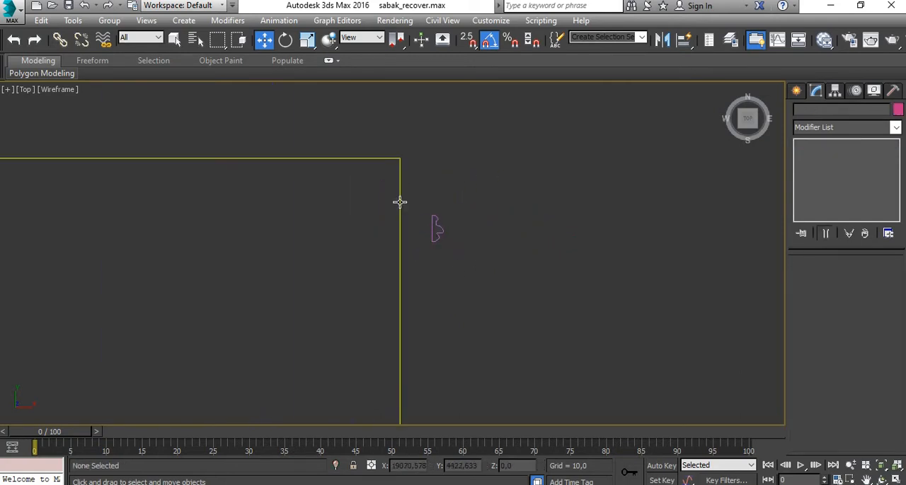
{"action": "left_click", "coordinate": [896, 128]}
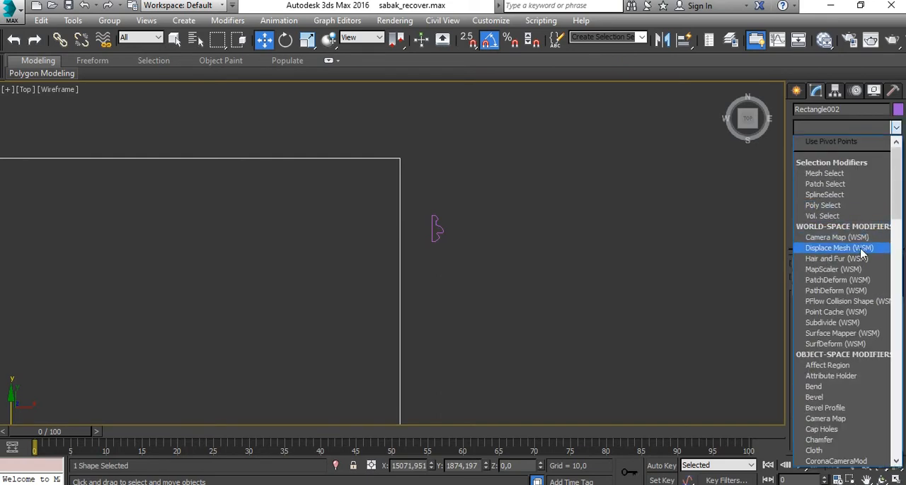
{"action": "left_click", "coordinate": [825, 408]}
{"action": "left_click", "coordinate": [835, 299]}
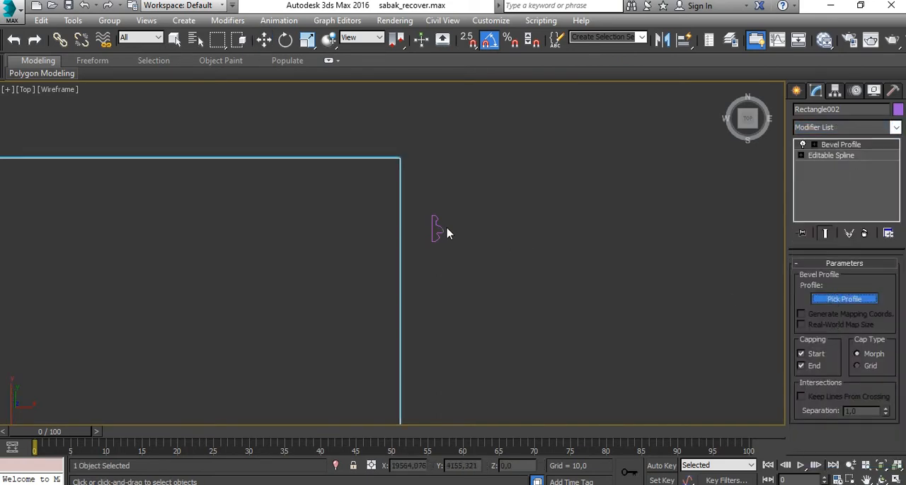
{"action": "scroll", "coordinate": [442, 234], "scroll_direction": "up", "scroll_amount": 5}
{"action": "left_click", "coordinate": [434, 245]}
{"action": "scroll", "coordinate": [453, 254], "scroll_direction": "down", "scroll_amount": 5}
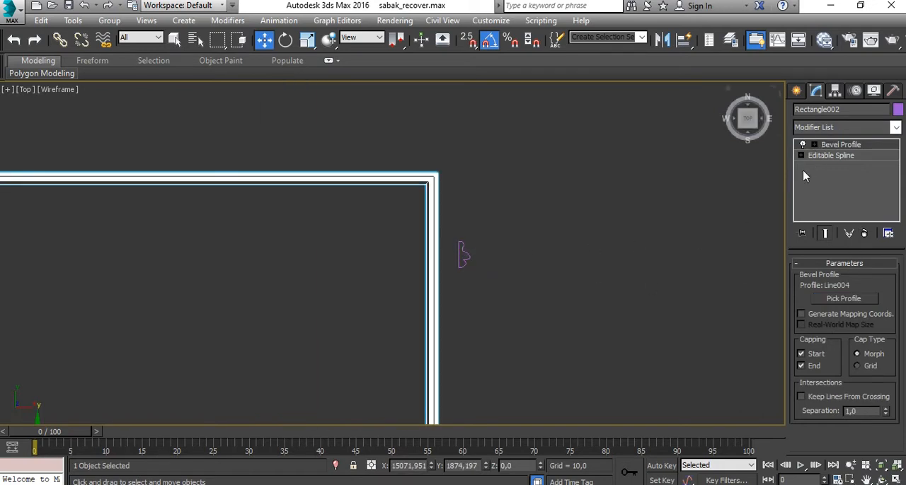
- Examine the profiled rectangular frame from several angles in the maximized Perspective view
{"action": "key", "text": "z"}
{"action": "key", "text": "alt+w"}
{"action": "middle_click", "coordinate": [635, 309]}
{"action": "key", "text": "alt+w"}
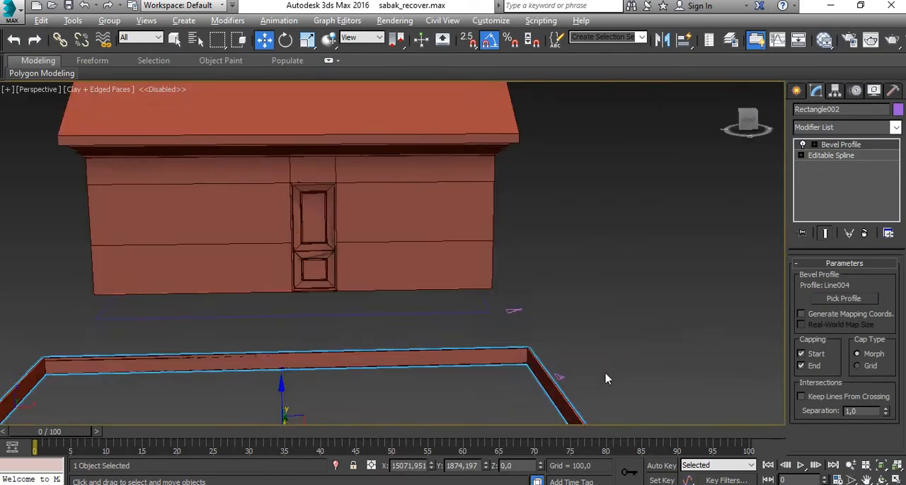
{"action": "middle_click_drag", "start_coordinate": [604, 378], "coordinate": [564, 255]}
{"action": "middle_click_drag", "start_coordinate": [562, 311], "coordinate": [460, 325], "text": "alt"}
{"action": "middle_click_drag", "start_coordinate": [459, 324], "coordinate": [477, 315]}
{"action": "scroll", "coordinate": [508, 256], "scroll_direction": "down", "scroll_amount": 4}
{"action": "scroll", "coordinate": [451, 278], "scroll_direction": "up", "scroll_amount": 4}
{"action": "scroll", "coordinate": [472, 288], "scroll_direction": "down", "scroll_amount": 6}
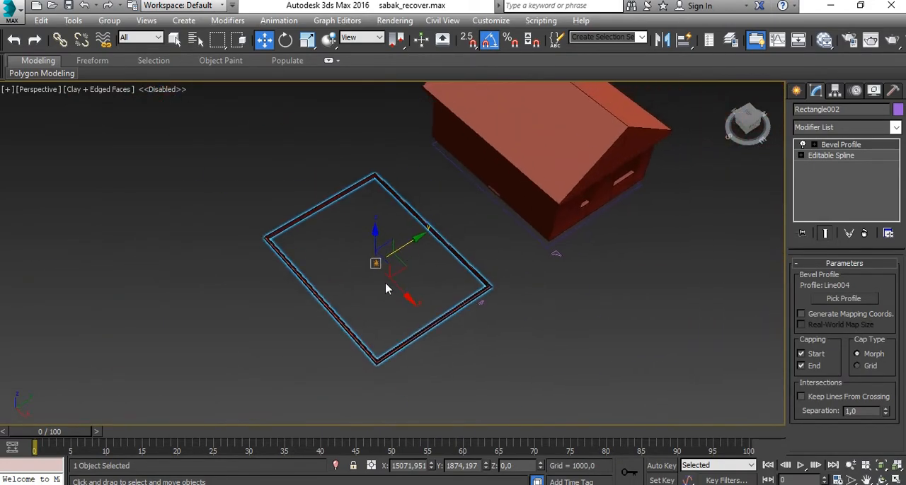
- Move the profiled frame along the Y axis in the Top view to about Y 9869, over the house footprint, and deselect it
{"action": "key", "text": "alt+w"}
{"action": "right_click", "coordinate": [167, 162]}
{"action": "key", "text": "alt+w"}
{"action": "scroll", "coordinate": [303, 281], "scroll_direction": "down", "scroll_amount": 4}
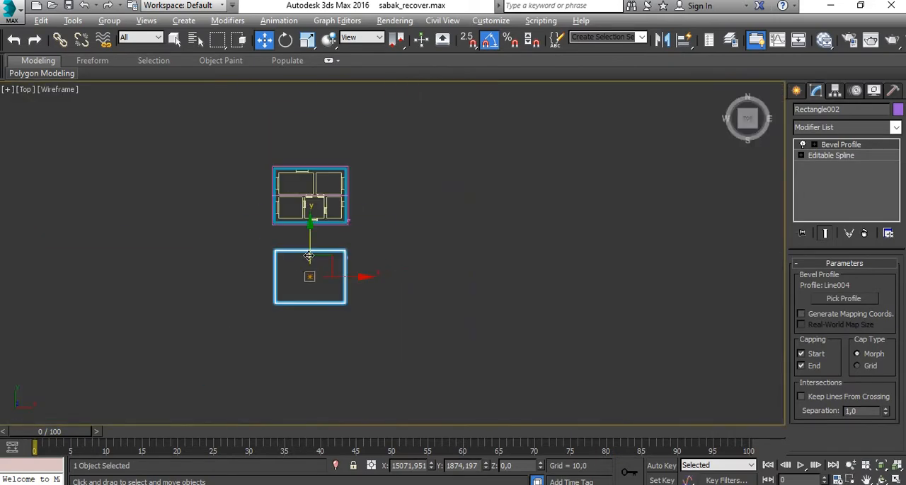
{"action": "left_click_drag", "start_coordinate": [309, 256], "coordinate": [309, 174]}
{"action": "scroll", "coordinate": [275, 173], "scroll_direction": "up", "scroll_amount": 8}
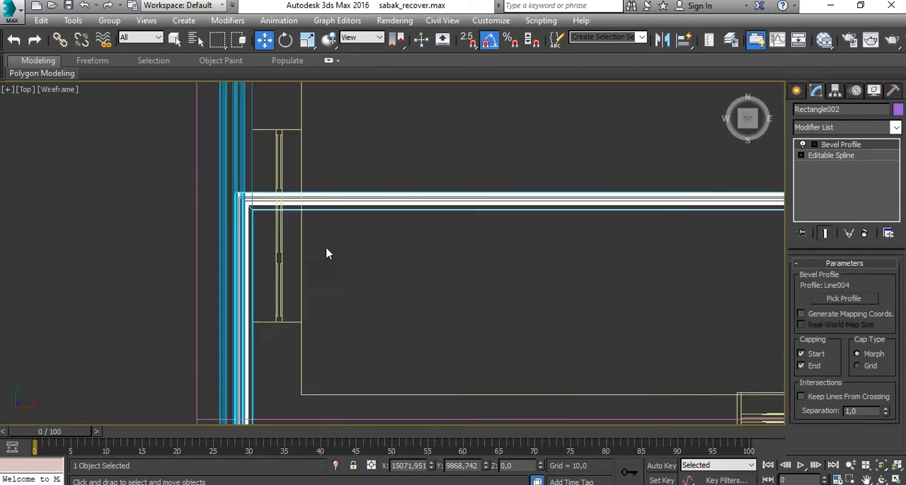
{"action": "scroll", "coordinate": [327, 253], "scroll_direction": "down", "scroll_amount": 5}
{"action": "key", "text": "alt+w"}
{"action": "scroll", "coordinate": [609, 353], "scroll_direction": "up", "scroll_amount": 3}
{"action": "key", "text": "alt+w"}
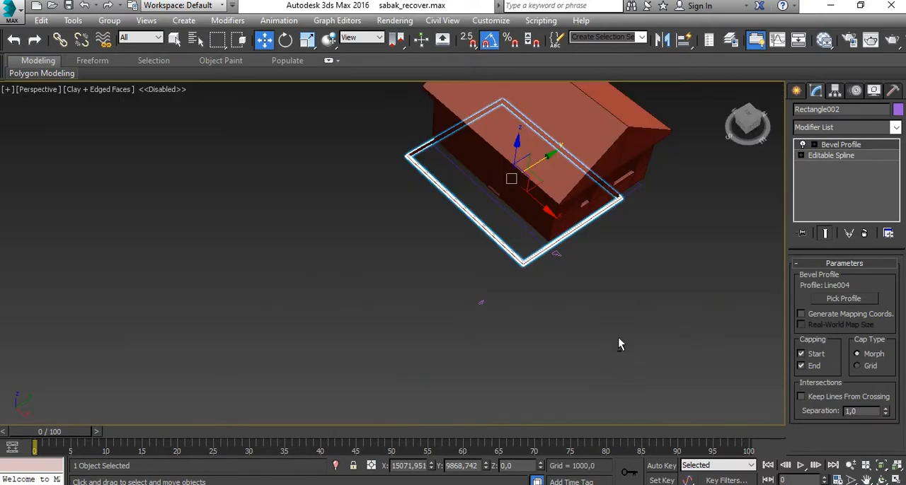
{"action": "middle_click_drag", "start_coordinate": [618, 344], "coordinate": [573, 360], "text": "alt"}
{"action": "left_click", "coordinate": [575, 182]}
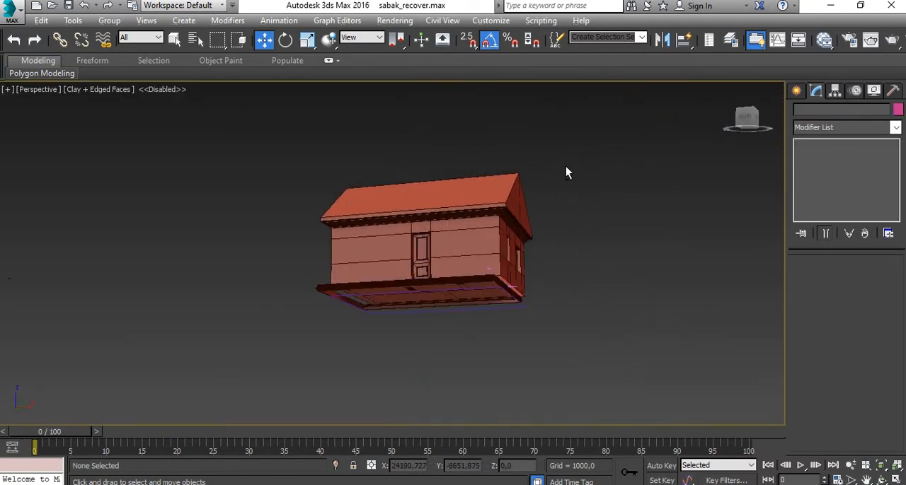
- Hide the roof and the cornice moulding so only the walls and the base frame remain in view
{"action": "middle_click_drag", "start_coordinate": [565, 172], "coordinate": [563, 137], "text": "alt"}
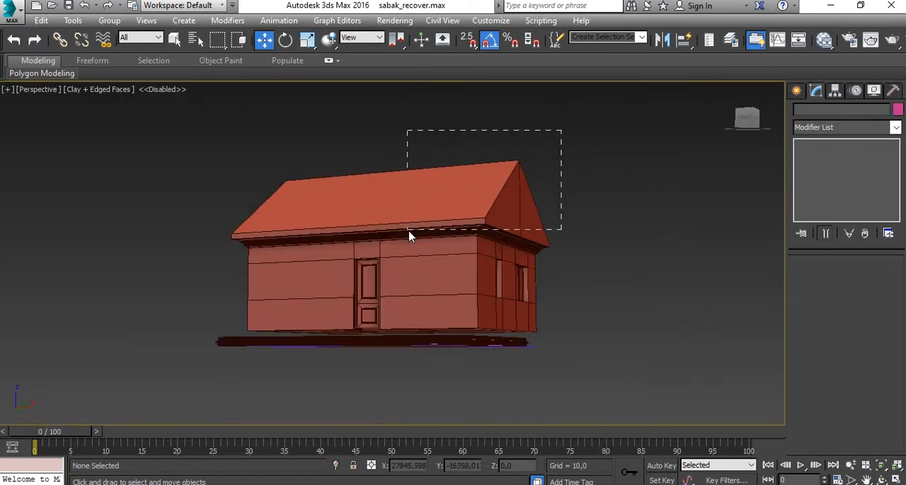
{"action": "left_click_drag", "start_coordinate": [419, 229], "coordinate": [421, 227]}
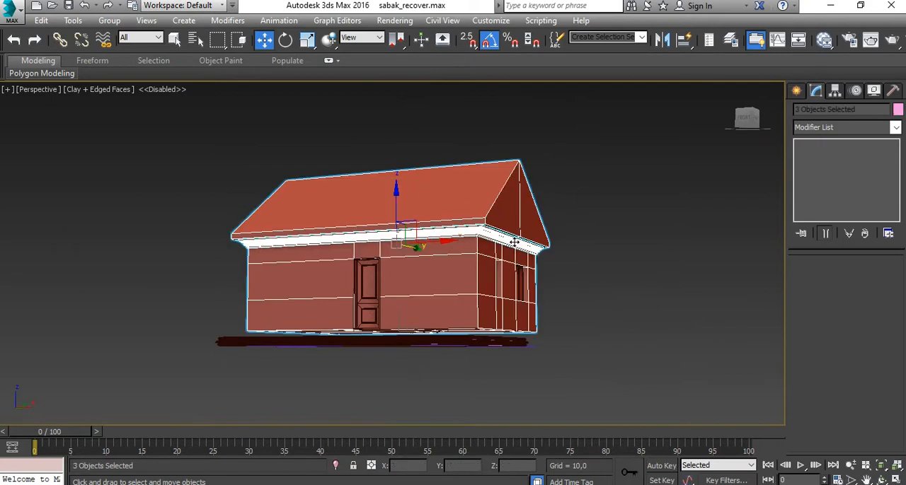
{"action": "left_click", "coordinate": [520, 181]}
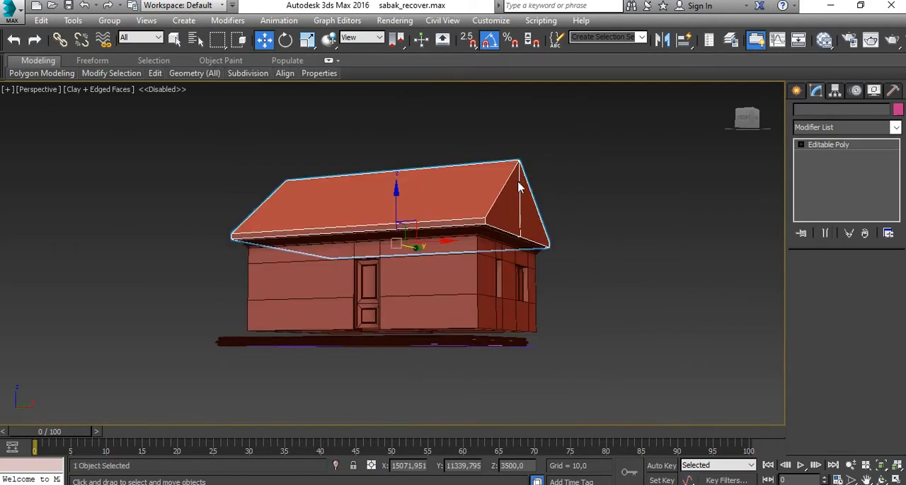
{"action": "right_click", "coordinate": [519, 178]}
{"action": "left_click", "coordinate": [572, 145]}
{"action": "left_click", "coordinate": [510, 235]}
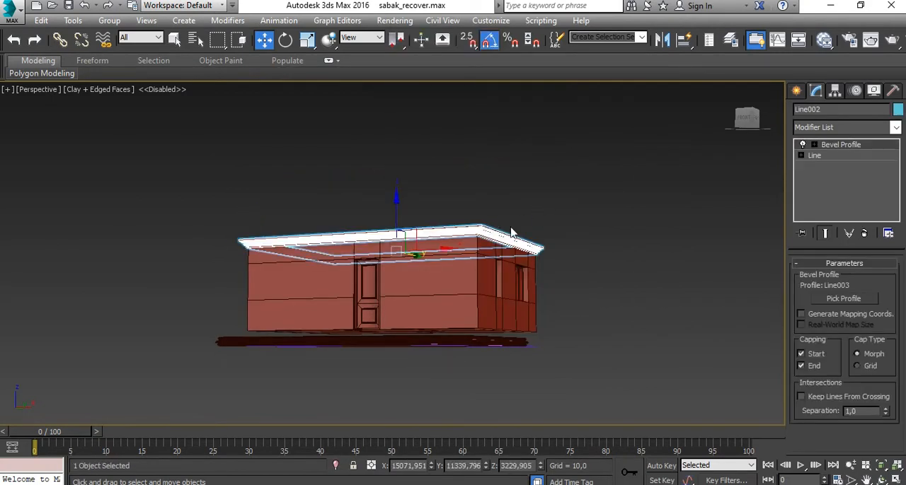
{"action": "right_click", "coordinate": [539, 186]}
{"action": "left_click", "coordinate": [572, 154]}
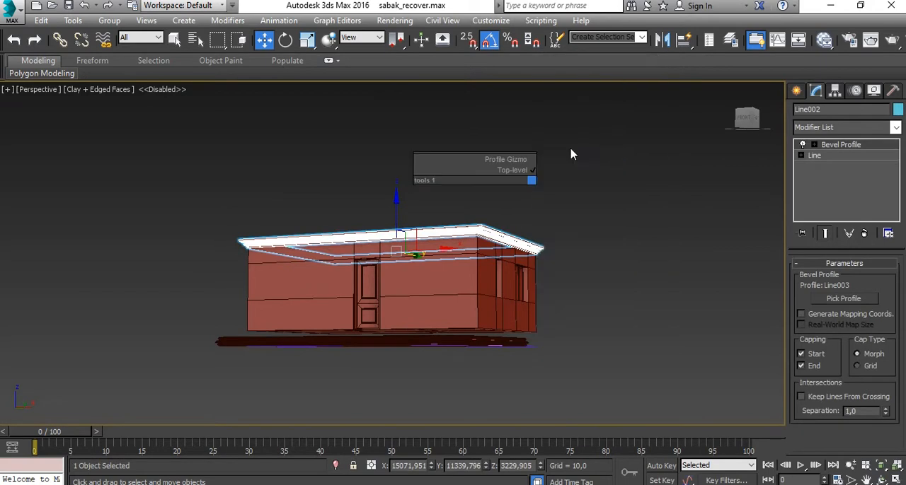
- Snap the profiled frame along Y in the Top view so its inner corner meets the outer wall corner, about Y 11340
{"action": "left_click", "coordinate": [449, 344]}
{"action": "key", "text": "alt+w"}
{"action": "right_click", "coordinate": [250, 221]}
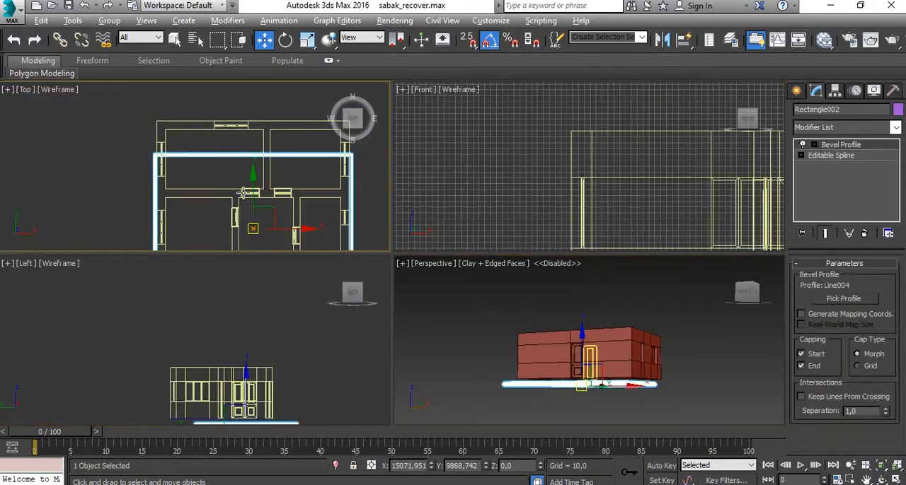
{"action": "key", "text": "alt+w"}
{"action": "scroll", "coordinate": [325, 177], "scroll_direction": "up", "scroll_amount": 6}
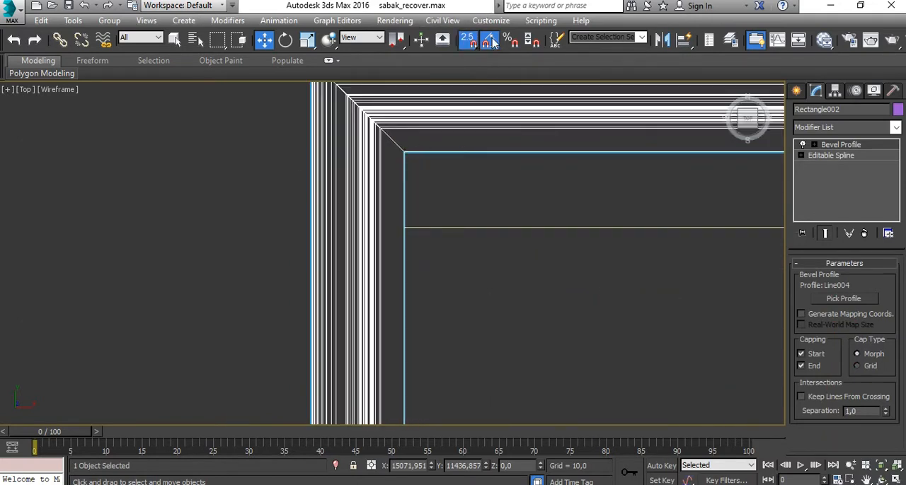
{"action": "scroll", "coordinate": [401, 151], "scroll_direction": "down", "scroll_amount": 7}
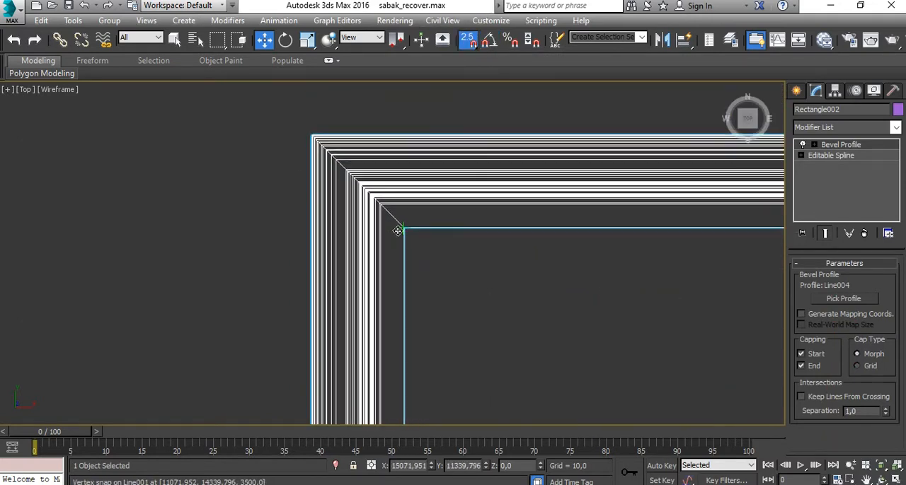
- Raise the profiled frame in the Left view to Z 1000, around the lower part of the walls
{"action": "key", "text": "alt+w"}
{"action": "right_click", "coordinate": [584, 333]}
{"action": "key", "text": "alt+w"}
{"action": "middle_click_drag", "start_coordinate": [548, 327], "coordinate": [616, 276], "text": "alt"}
{"action": "key", "text": "alt+w"}
{"action": "right_click", "coordinate": [633, 232]}
{"action": "right_click", "coordinate": [348, 358]}
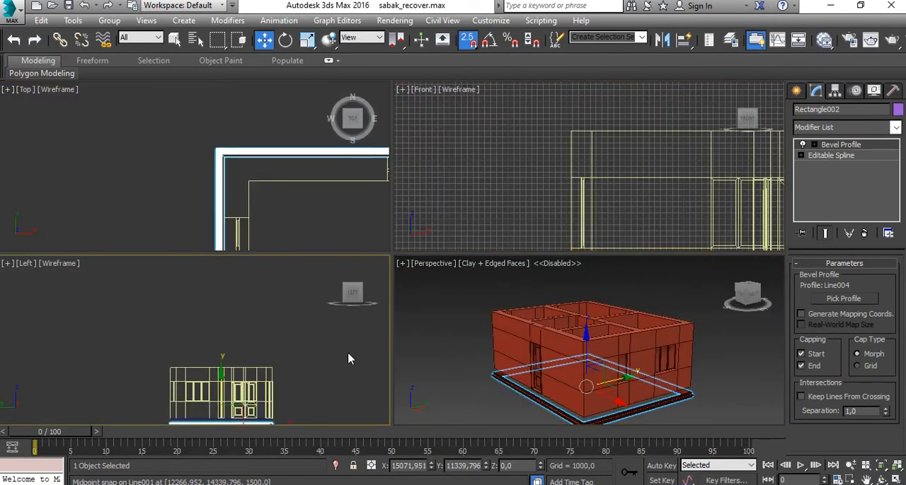
{"action": "key", "text": "alt+w"}
{"action": "scroll", "coordinate": [471, 365], "scroll_direction": "up", "scroll_amount": 4}
{"action": "middle_click_drag", "start_coordinate": [471, 366], "coordinate": [455, 304]}
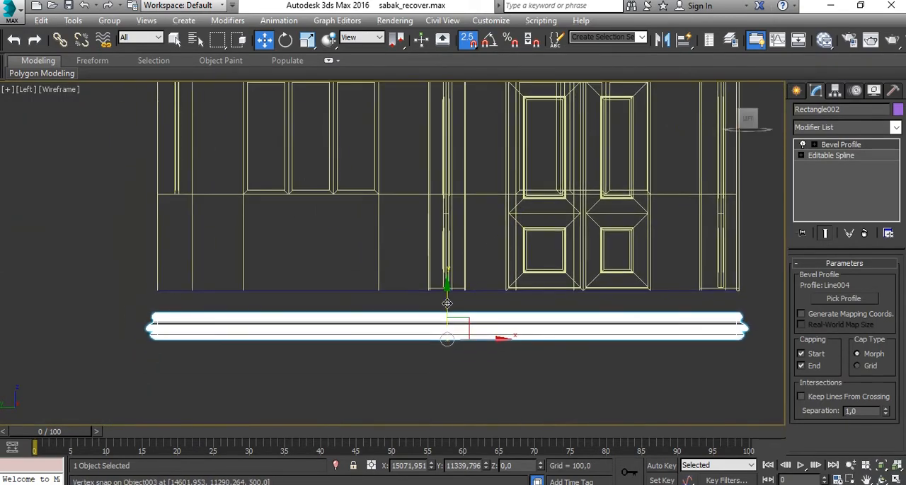
{"action": "left_click_drag", "start_coordinate": [448, 304], "coordinate": [377, 239]}
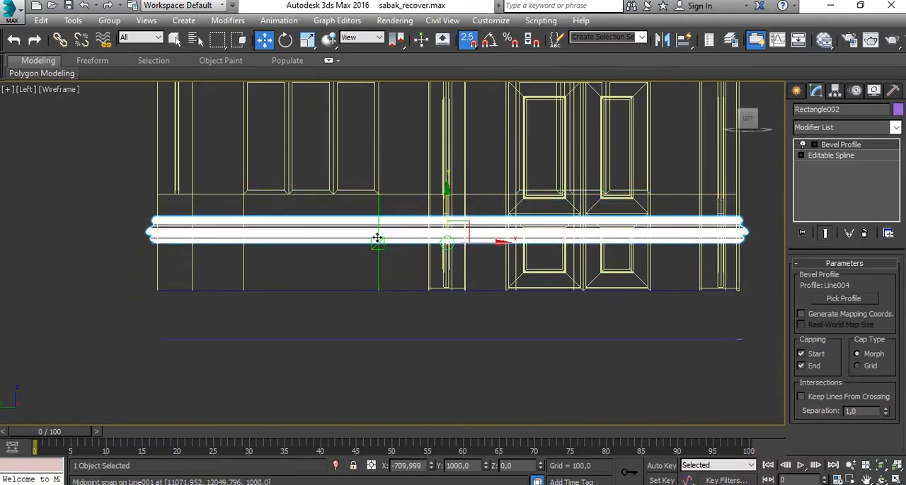
- Examine the raised moulding against the walls and at the house corner in the maximized Perspective view
{"action": "key", "text": "alt+w"}
{"action": "key", "text": "alt+w"}
{"action": "middle_click_drag", "start_coordinate": [473, 378], "coordinate": [616, 361], "text": "alt"}
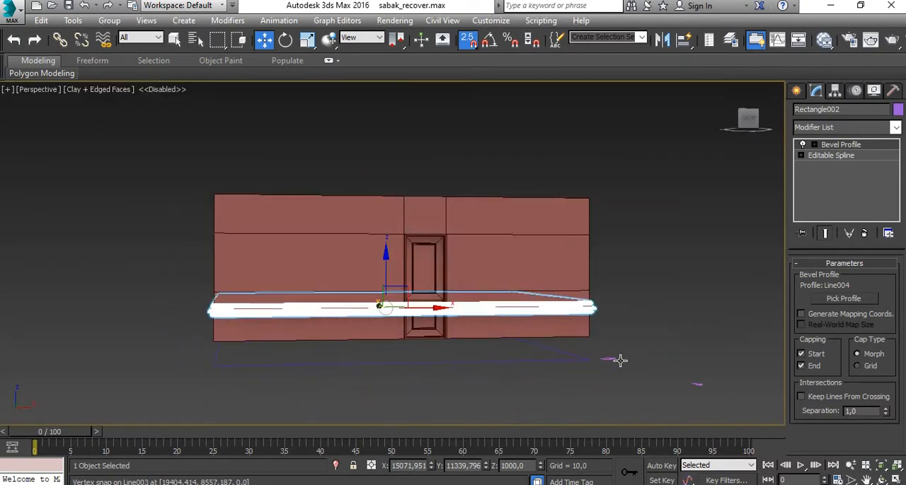
{"action": "left_click", "coordinate": [497, 335]}
{"action": "scroll", "coordinate": [479, 387], "scroll_direction": "up", "scroll_amount": 3}
{"action": "middle_click_drag", "start_coordinate": [458, 296], "coordinate": [195, 322]}
{"action": "scroll", "coordinate": [313, 291], "scroll_direction": "up", "scroll_amount": 4}
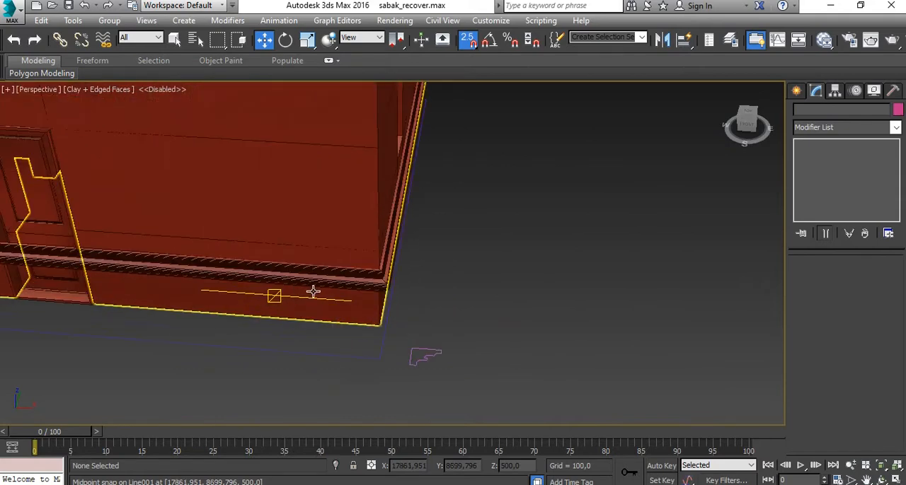
{"action": "left_click", "coordinate": [329, 279]}
{"action": "scroll", "coordinate": [358, 336], "scroll_direction": "down", "scroll_amount": 4}
{"action": "middle_click_drag", "start_coordinate": [386, 334], "coordinate": [409, 326]}
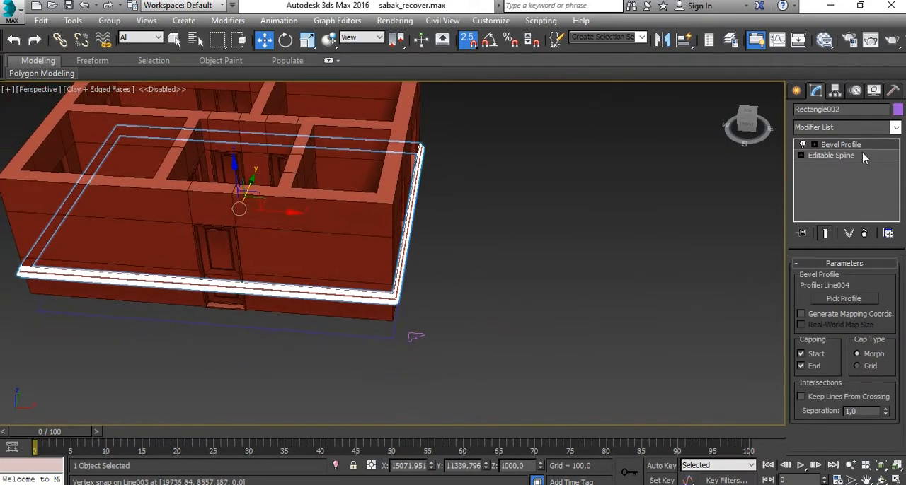
- Select the reshaped profile line in front of the house, try enlarging it in the YZ plane, and scale it uniformly to about 56%
{"action": "scroll", "coordinate": [534, 297], "scroll_direction": "down", "scroll_amount": 5}
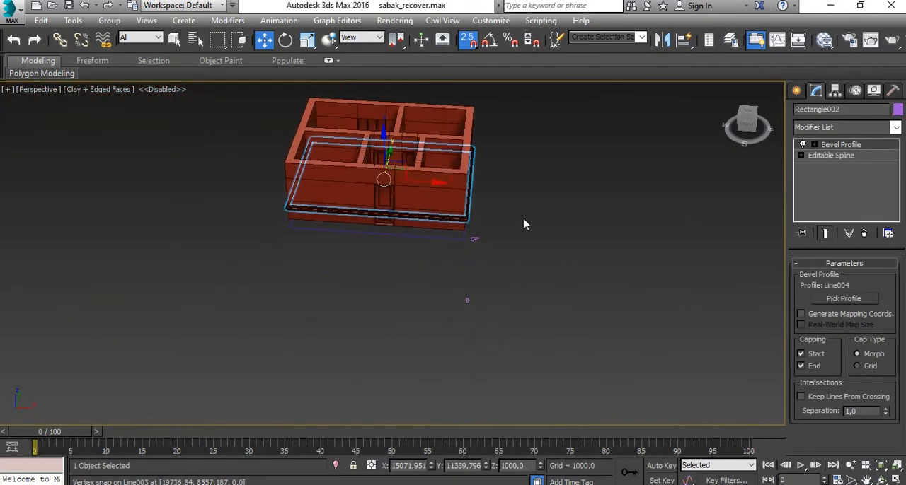
{"action": "scroll", "coordinate": [467, 298], "scroll_direction": "up", "scroll_amount": 8}
{"action": "middle_click_drag", "start_coordinate": [502, 237], "coordinate": [497, 295]}
{"action": "middle_click_drag", "start_coordinate": [489, 343], "coordinate": [491, 295]}
{"action": "left_click", "coordinate": [478, 368]}
{"action": "left_click", "coordinate": [477, 369]}
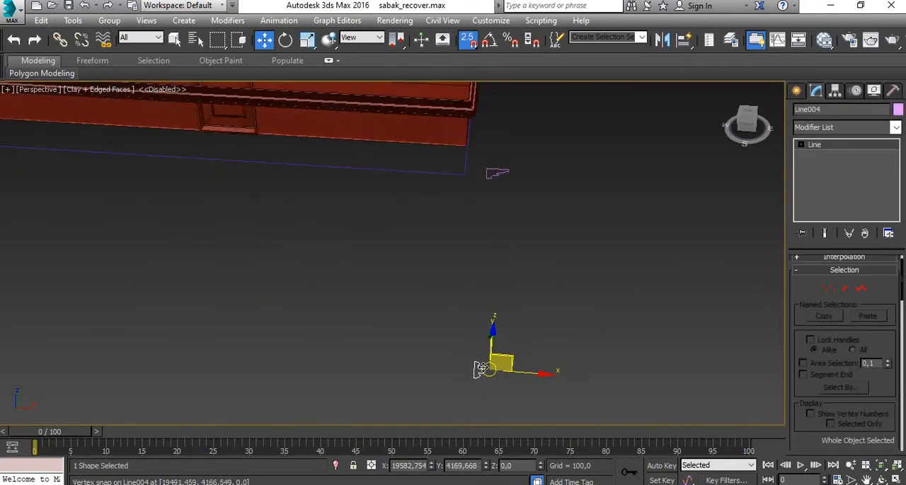
{"action": "key", "text": "r"}
{"action": "left_click_drag", "start_coordinate": [493, 356], "coordinate": [504, 371]}
{"action": "scroll", "coordinate": [511, 362], "scroll_direction": "down", "scroll_amount": 2}
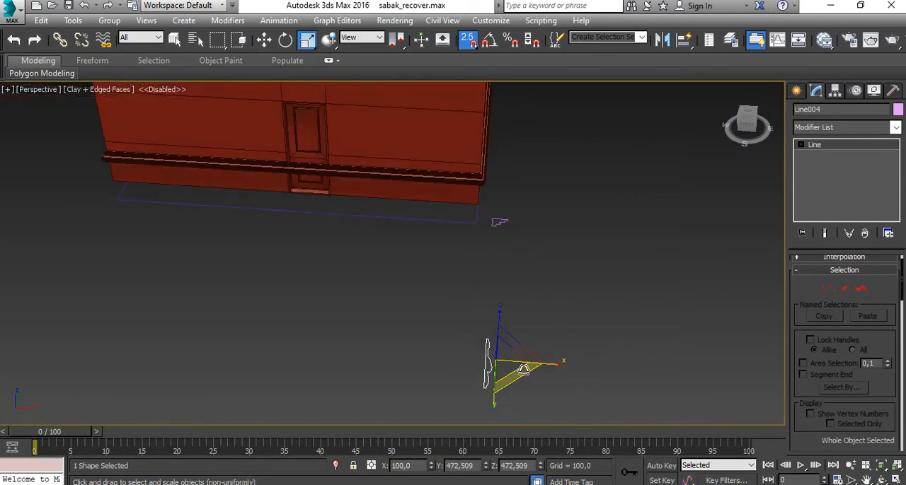
{"action": "scroll", "coordinate": [523, 369], "scroll_direction": "up", "scroll_amount": 3}
{"action": "middle_click_drag", "start_coordinate": [477, 353], "coordinate": [427, 360], "text": "alt"}
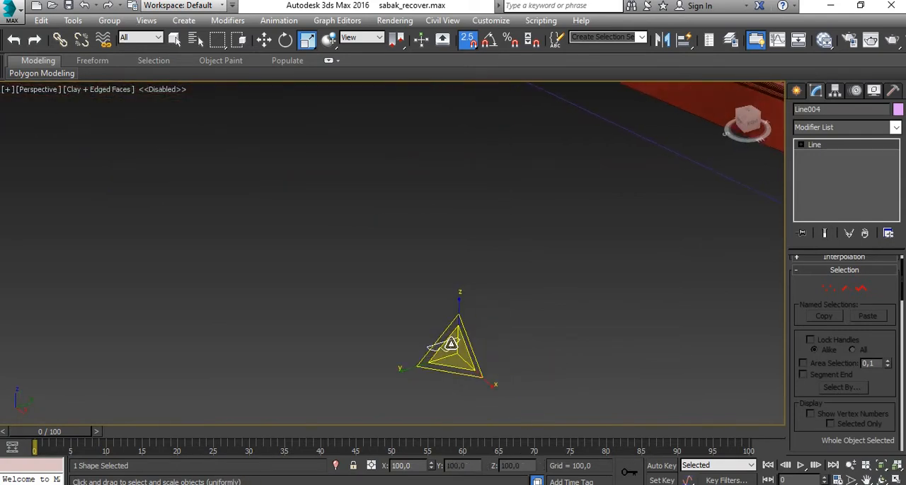
{"action": "left_click_drag", "start_coordinate": [451, 345], "coordinate": [494, 396]}
- Scale the wall moulding's Bevel Profile gizmo uniformly down to about 47%
{"action": "scroll", "coordinate": [505, 356], "scroll_direction": "down", "scroll_amount": 4}
{"action": "middle_click_drag", "start_coordinate": [504, 336], "coordinate": [313, 350]}
{"action": "scroll", "coordinate": [564, 229], "scroll_direction": "up", "scroll_amount": 4}
{"action": "left_click", "coordinate": [502, 204]}
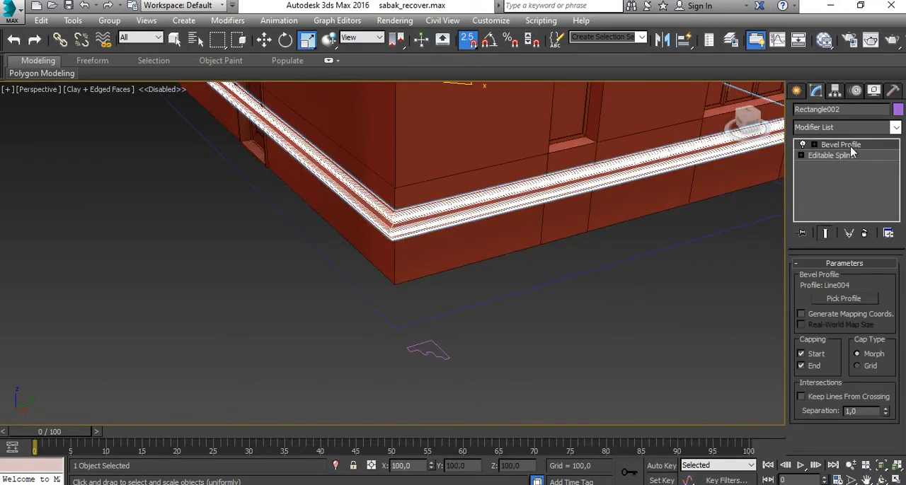
{"action": "left_click", "coordinate": [813, 145]}
{"action": "left_click", "coordinate": [833, 156]}
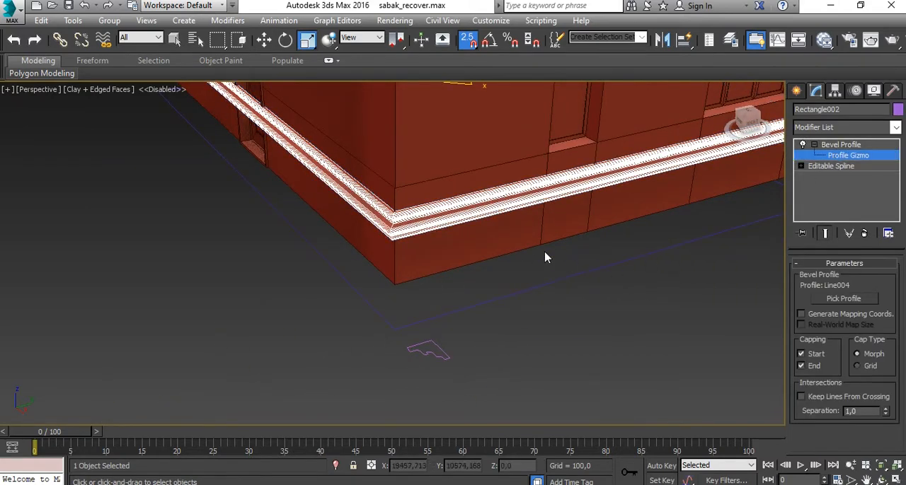
{"action": "middle_click_drag", "start_coordinate": [542, 257], "coordinate": [457, 230], "text": "alt"}
{"action": "left_click_drag", "start_coordinate": [471, 225], "coordinate": [532, 307]}
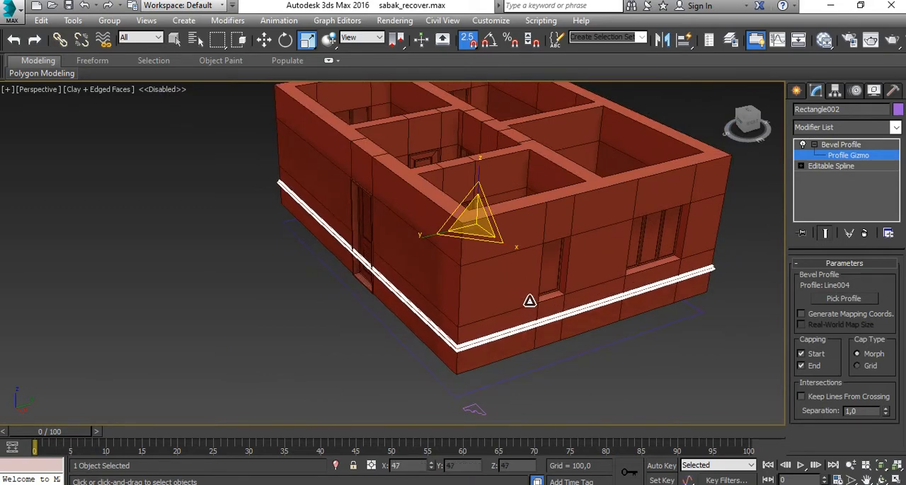
- Examine the scaled moulding's corner close up, leave Profile Gizmo editing, and deselect the moulding
{"action": "middle_click_drag", "start_coordinate": [460, 328], "coordinate": [505, 293], "text": "alt"}
{"action": "scroll", "coordinate": [581, 232], "scroll_direction": "up", "scroll_amount": 3}
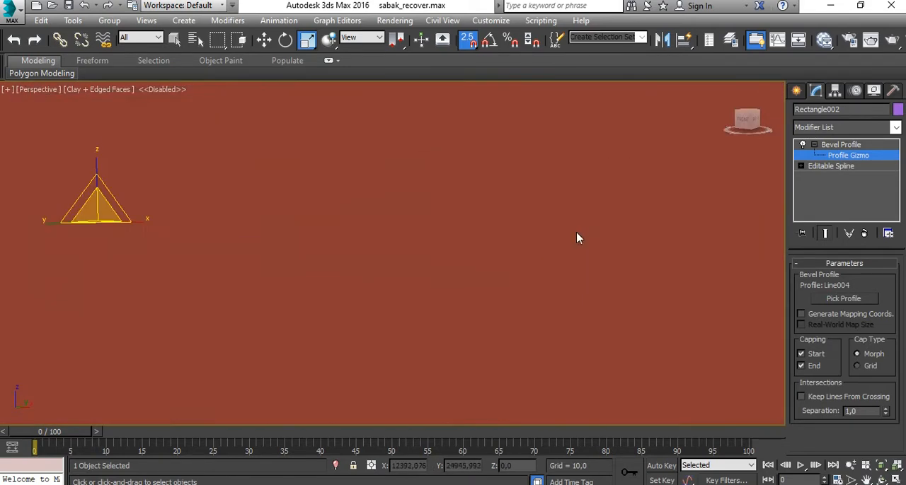
{"action": "scroll", "coordinate": [588, 251], "scroll_direction": "down", "scroll_amount": 2}
{"action": "middle_click_drag", "start_coordinate": [588, 251], "coordinate": [545, 259], "text": "alt"}
{"action": "scroll", "coordinate": [559, 257], "scroll_direction": "up", "scroll_amount": 8}
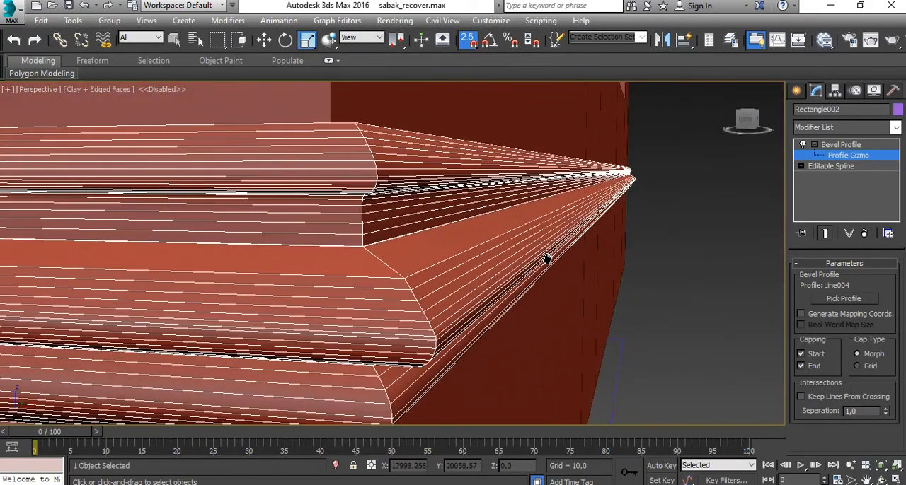
{"action": "left_click", "coordinate": [822, 152]}
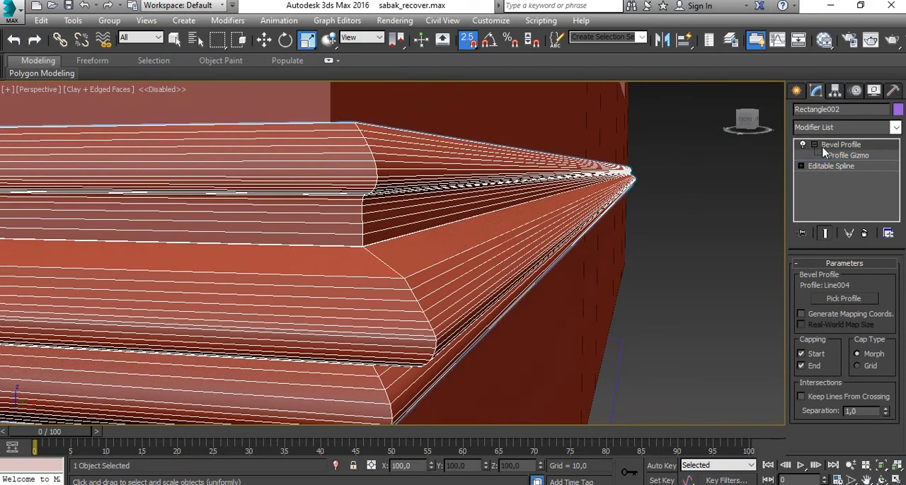
{"action": "left_click", "coordinate": [815, 145]}
{"action": "scroll", "coordinate": [686, 225], "scroll_direction": "down", "scroll_amount": 8}
{"action": "left_click", "coordinate": [709, 250]}
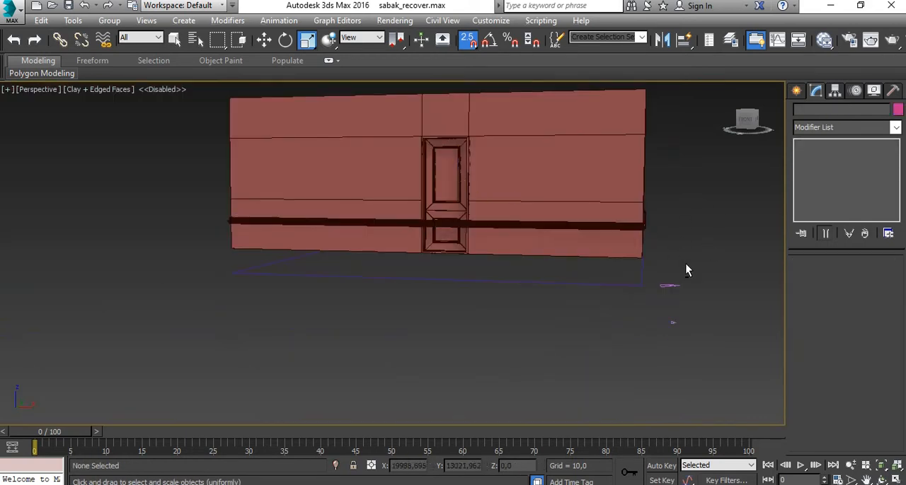
- Try deleting both profile lines beside the house, the reshaped one and the original cornice profile
{"action": "middle_click_drag", "start_coordinate": [684, 265], "coordinate": [646, 187], "text": "alt"}
{"action": "left_click_drag", "start_coordinate": [612, 315], "coordinate": [511, 389]}
{"action": "middle_click_drag", "start_coordinate": [649, 345], "coordinate": [565, 306]}
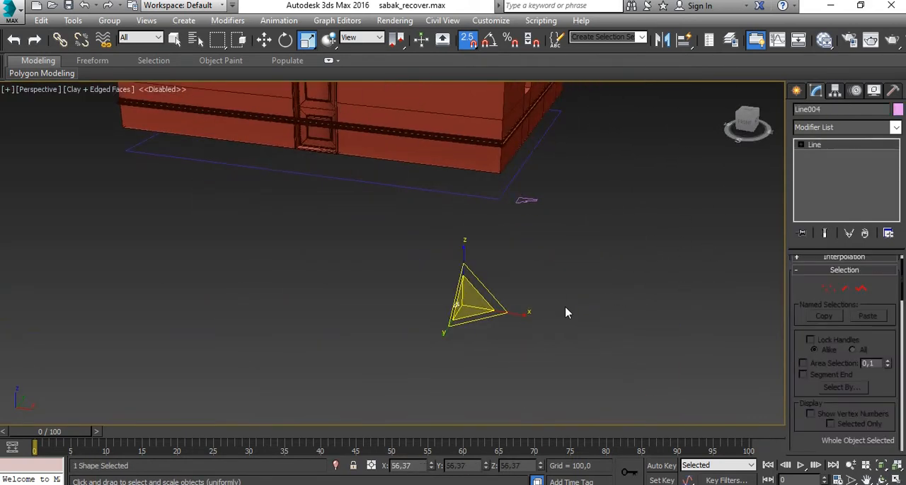
{"action": "key", "text": "Delete"}
{"action": "left_click_drag", "start_coordinate": [544, 179], "coordinate": [517, 221]}
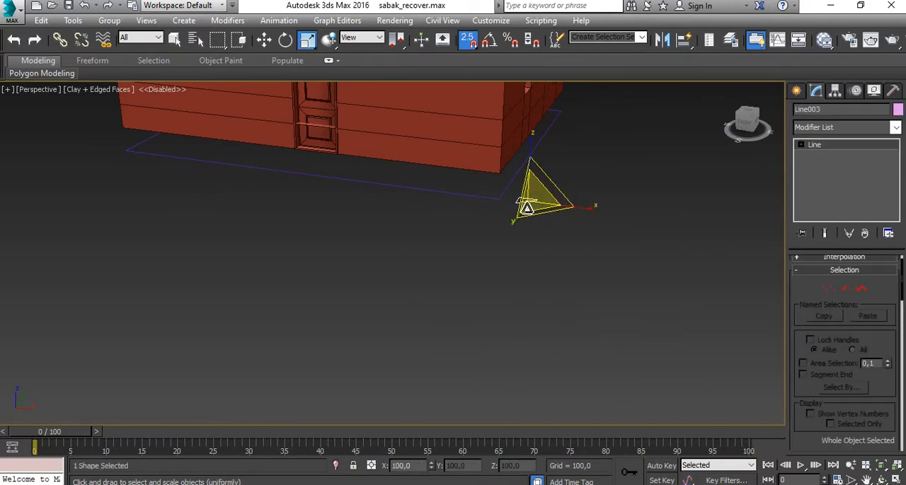
{"action": "key", "text": "Delete"}
- Select the base frame, open its Profile Gizmo level, and inspect the frame around the walls
{"action": "middle_click_drag", "start_coordinate": [534, 212], "coordinate": [561, 291]}
{"action": "scroll", "coordinate": [341, 201], "scroll_direction": "up", "scroll_amount": 5}
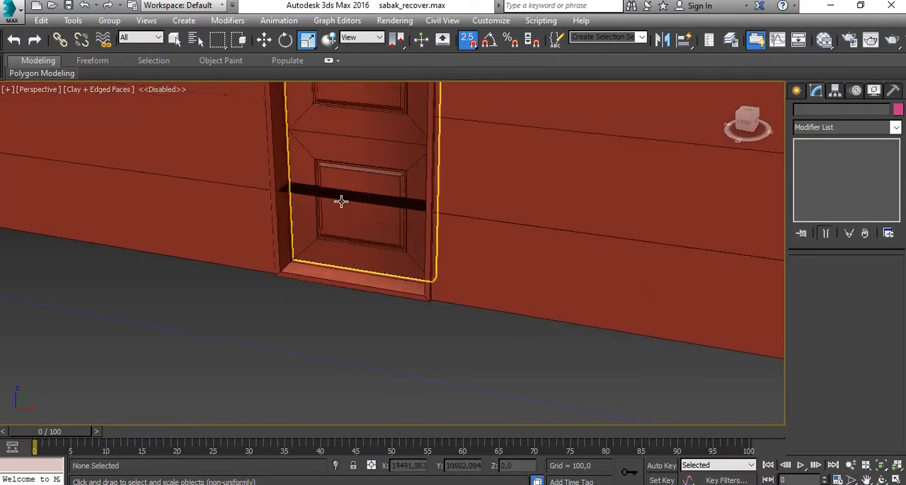
{"action": "left_click", "coordinate": [349, 194]}
{"action": "scroll", "coordinate": [351, 195], "scroll_direction": "up", "scroll_amount": 3}
{"action": "scroll", "coordinate": [349, 196], "scroll_direction": "down", "scroll_amount": 4}
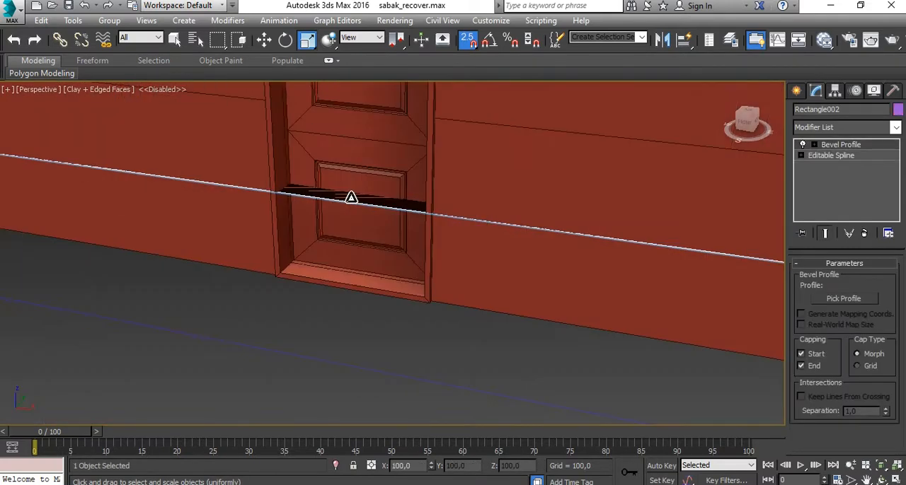
{"action": "scroll", "coordinate": [402, 242], "scroll_direction": "down", "scroll_amount": 6}
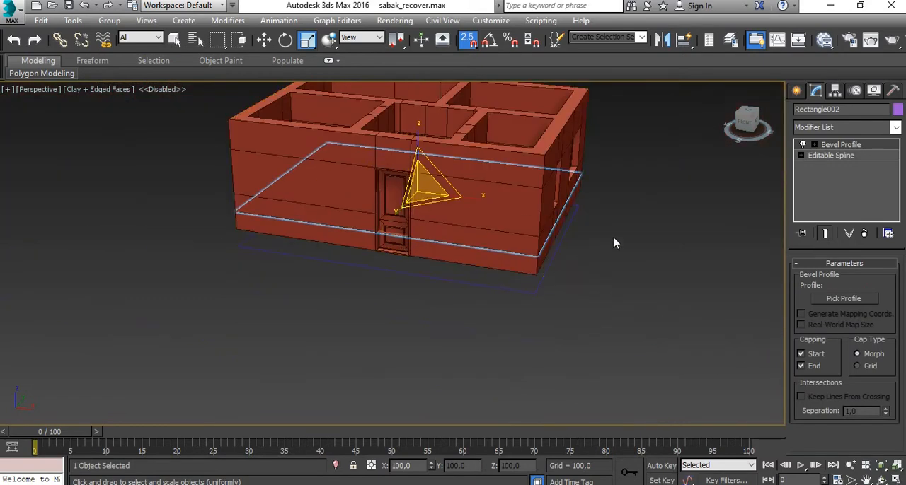
{"action": "left_click", "coordinate": [814, 144]}
{"action": "left_click", "coordinate": [848, 155]}
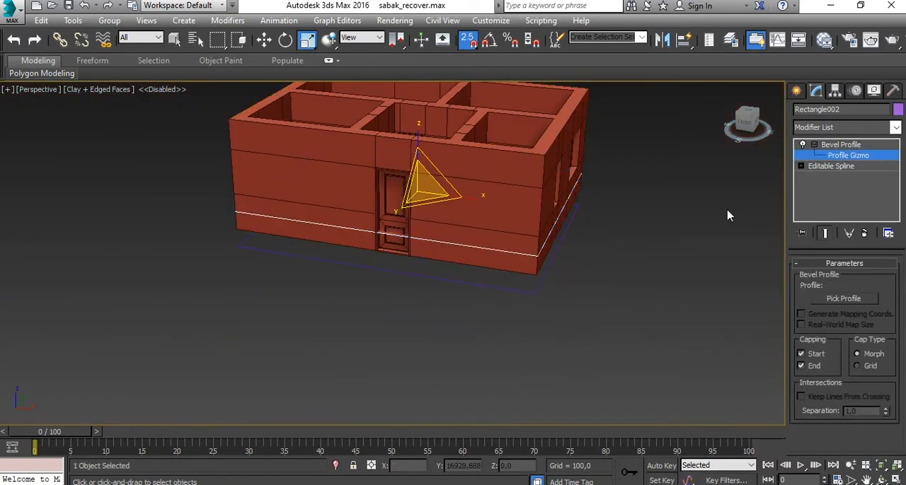
{"action": "middle_click_drag", "start_coordinate": [475, 253], "coordinate": [375, 253], "text": "alt"}
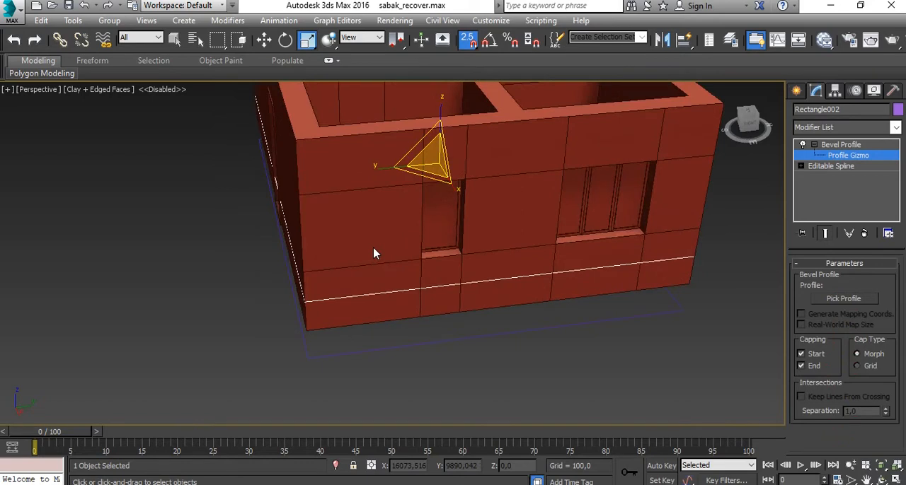
- Undo the deletion of the two profile lines and clear the selection
{"action": "key", "text": "ctrl+z"}
{"action": "key", "text": "ctrl+z"}
{"action": "key", "text": "ctrl+z"}
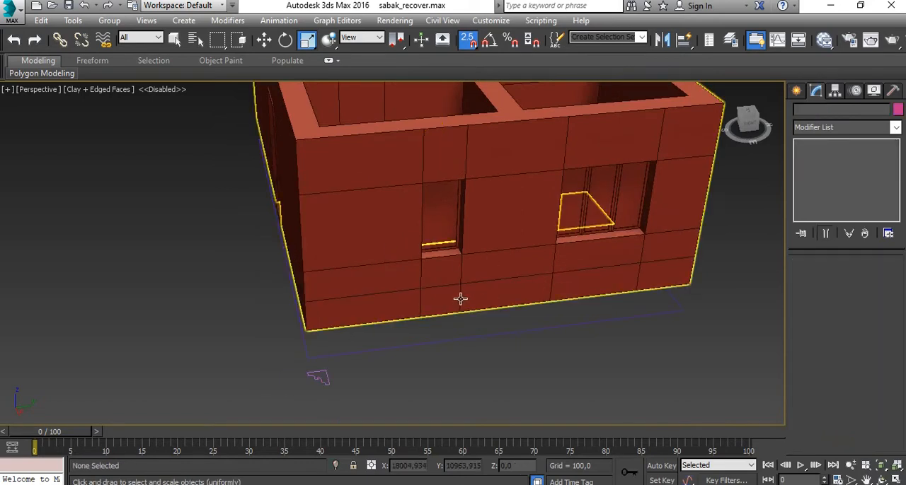
{"action": "key", "text": "ctrl+z"}
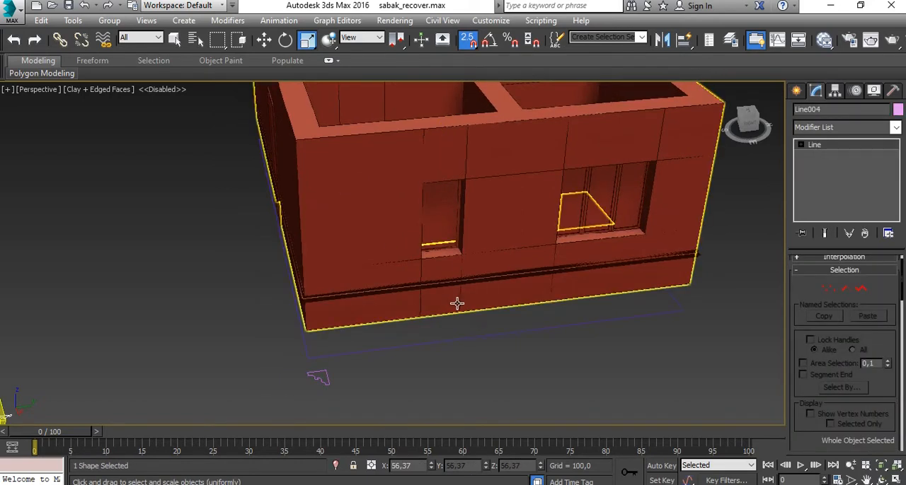
{"action": "left_click", "coordinate": [439, 326]}
{"action": "scroll", "coordinate": [439, 326], "scroll_direction": "down", "scroll_amount": 3}
{"action": "middle_click_drag", "start_coordinate": [440, 327], "coordinate": [552, 263]}
{"action": "scroll", "coordinate": [467, 293], "scroll_direction": "up", "scroll_amount": 2}
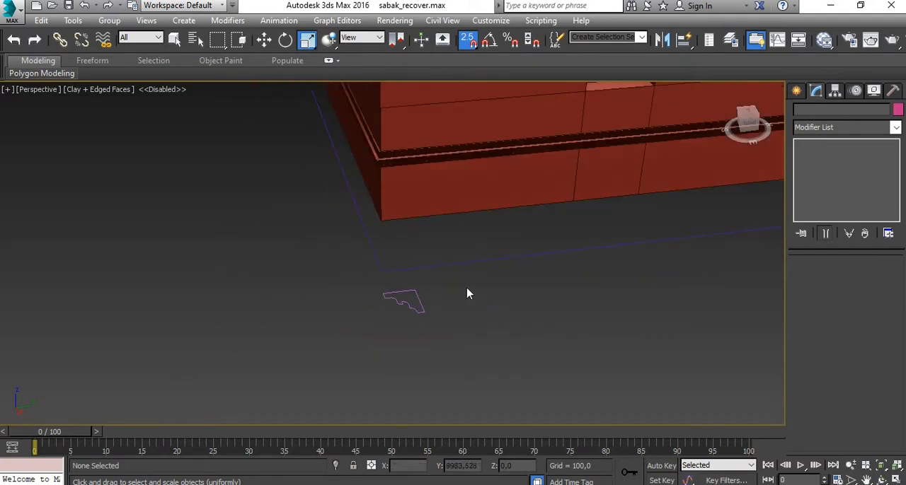
- Move the reshaped profile line along Y away from the house, next to the original cornice profile, and deselect it
{"action": "left_click_drag", "start_coordinate": [463, 285], "coordinate": [342, 347]}
{"action": "scroll", "coordinate": [342, 347], "scroll_direction": "down", "scroll_amount": 2}
{"action": "key", "text": "w"}
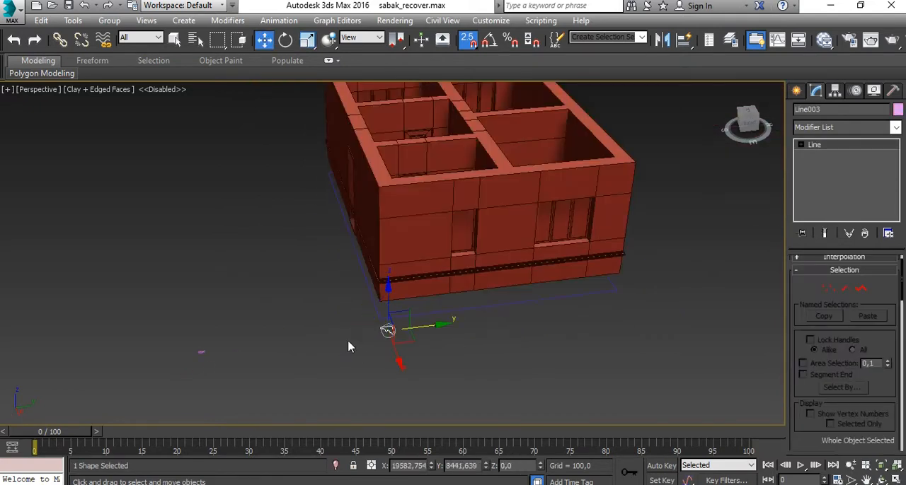
{"action": "left_click_drag", "start_coordinate": [428, 327], "coordinate": [259, 348]}
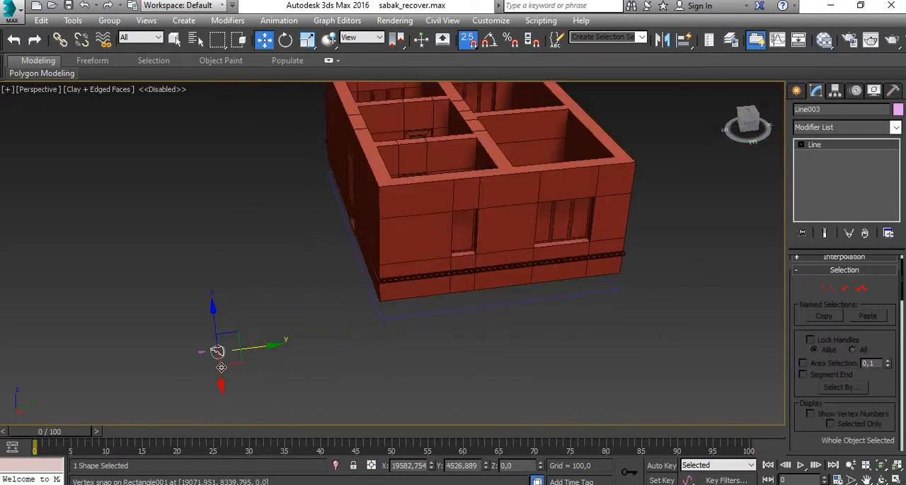
{"action": "left_click", "coordinate": [318, 359]}
- Select the profiled moulding around the lower walls and convert it to an Editable Poly
{"action": "scroll", "coordinate": [359, 304], "scroll_direction": "up", "scroll_amount": 5}
{"action": "scroll", "coordinate": [344, 374], "scroll_direction": "up", "scroll_amount": 5}
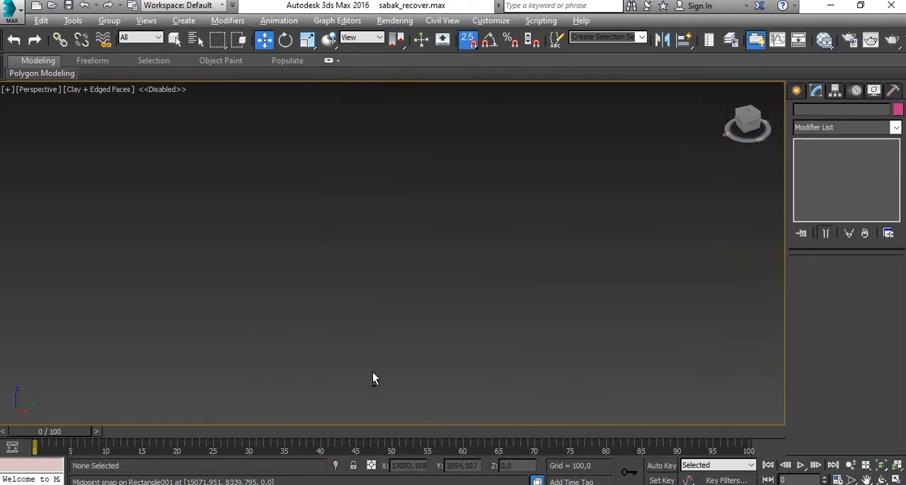
{"action": "scroll", "coordinate": [368, 364], "scroll_direction": "down", "scroll_amount": 6}
{"action": "scroll", "coordinate": [436, 259], "scroll_direction": "up", "scroll_amount": 6}
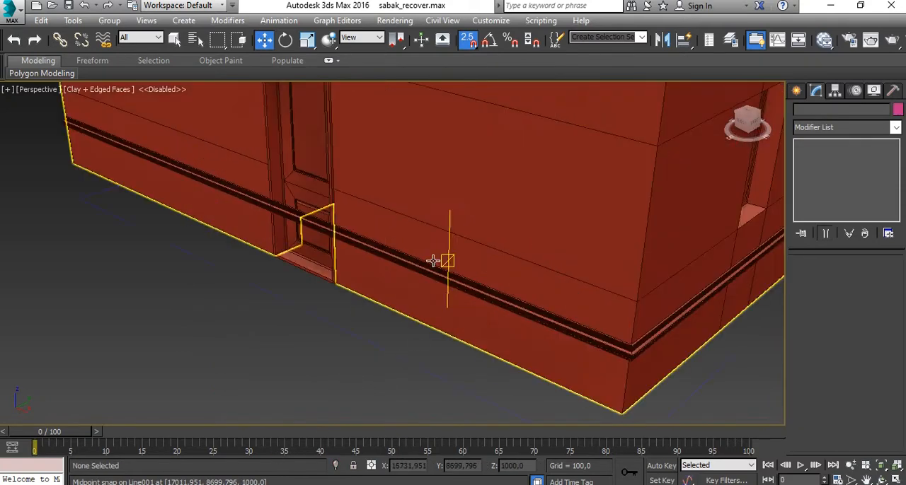
{"action": "left_click", "coordinate": [396, 263]}
{"action": "scroll", "coordinate": [404, 228], "scroll_direction": "up", "scroll_amount": 6}
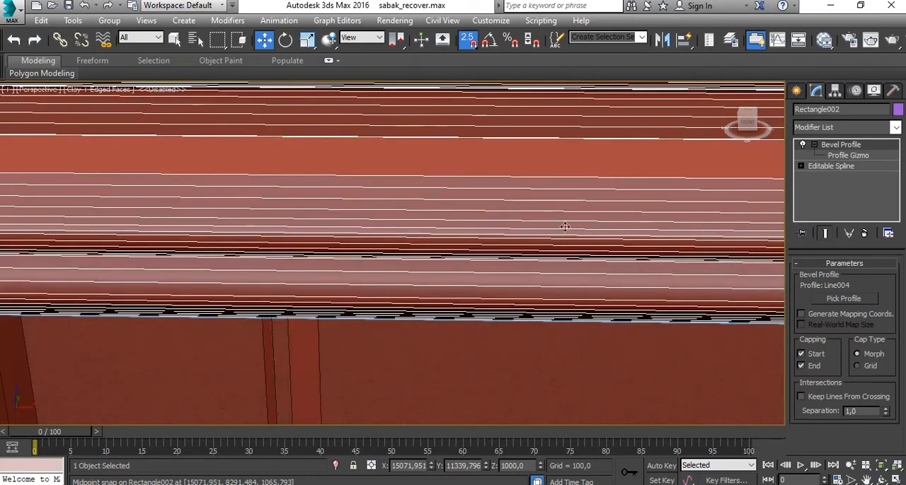
{"action": "scroll", "coordinate": [573, 231], "scroll_direction": "down", "scroll_amount": 5}
{"action": "middle_click_drag", "start_coordinate": [575, 231], "coordinate": [491, 231]}
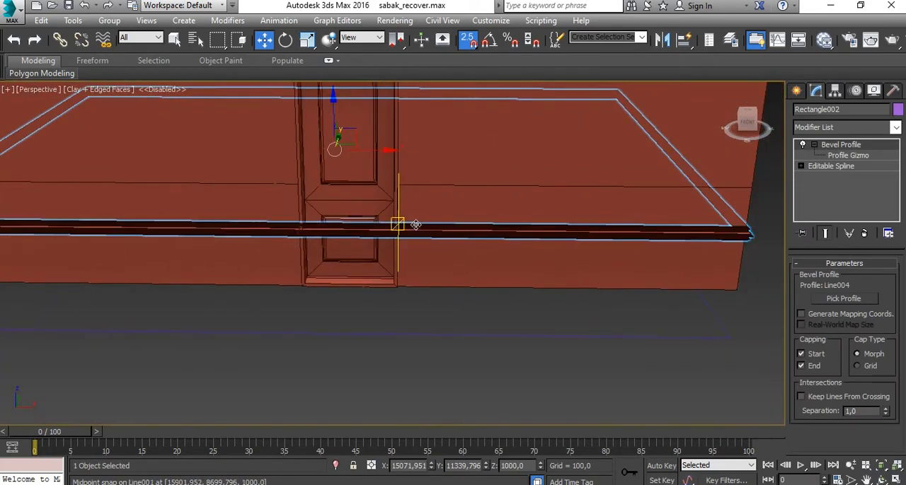
{"action": "scroll", "coordinate": [336, 229], "scroll_direction": "up", "scroll_amount": 5}
{"action": "scroll", "coordinate": [333, 237], "scroll_direction": "down", "scroll_amount": 7}
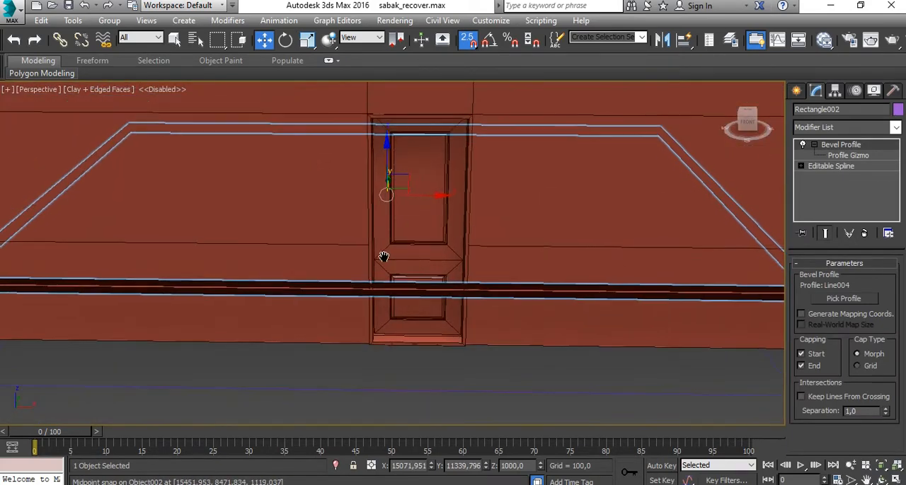
{"action": "left_click", "coordinate": [826, 234]}
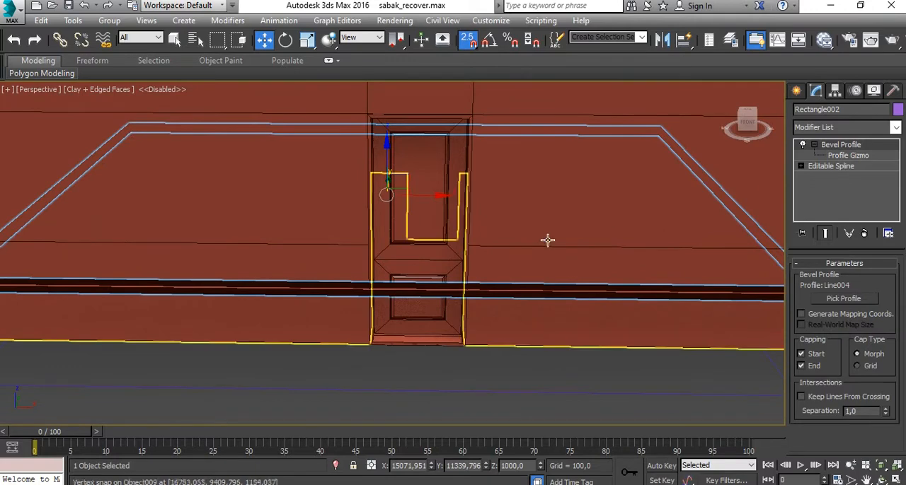
{"action": "right_click", "coordinate": [395, 283]}
{"action": "mouse_move", "coordinate": [470, 417]}
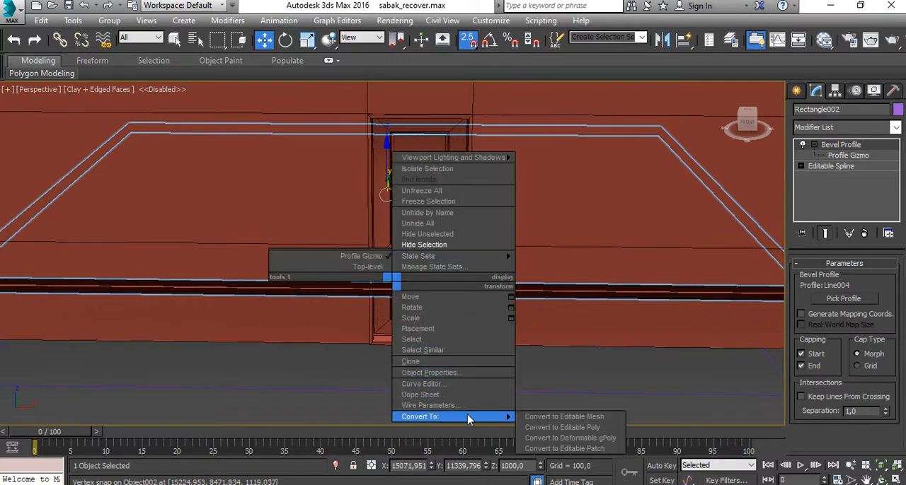
{"action": "left_click", "coordinate": [570, 427]}
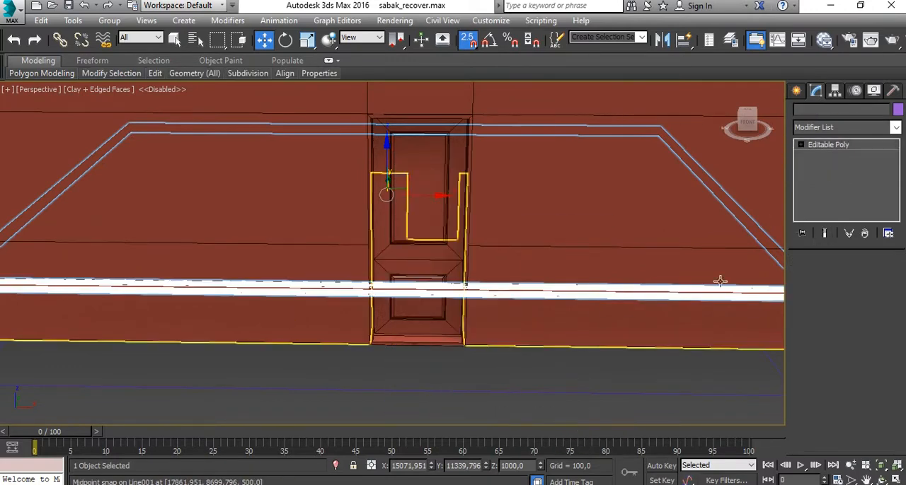
- Select the lengthwise edges of the moulding run crossing the front door and connect them with 2 segments
{"action": "left_click", "coordinate": [832, 276]}
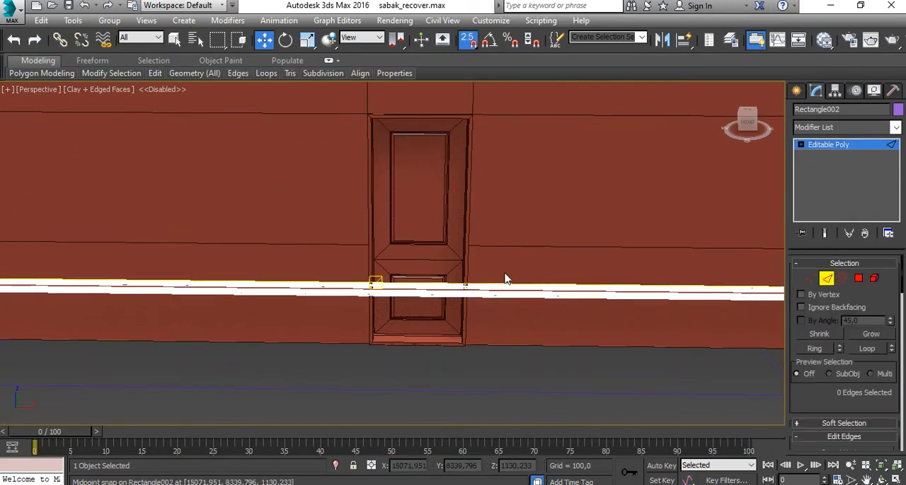
{"action": "left_click_drag", "start_coordinate": [493, 361], "coordinate": [412, 257]}
{"action": "scroll", "coordinate": [489, 318], "scroll_direction": "down", "scroll_amount": 8}
{"action": "middle_click_drag", "start_coordinate": [488, 318], "coordinate": [503, 352], "text": "alt"}
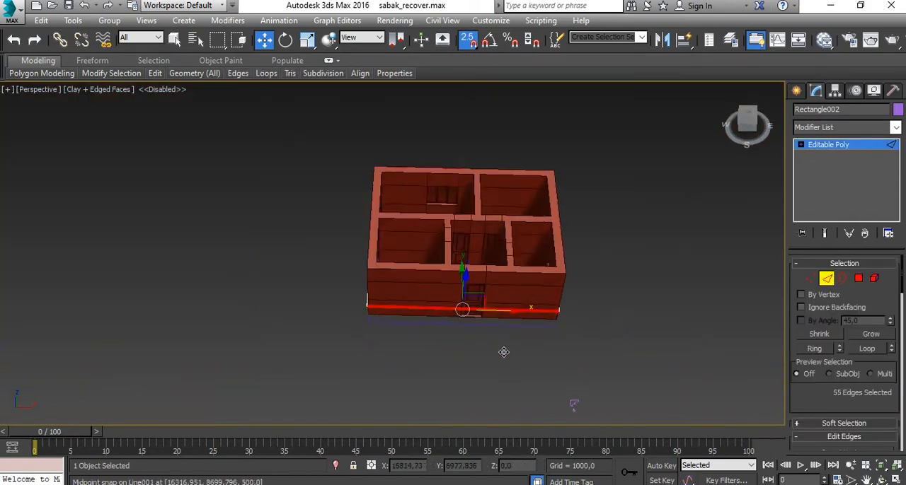
{"action": "scroll", "coordinate": [480, 319], "scroll_direction": "up", "scroll_amount": 8}
{"action": "left_click_drag", "start_coordinate": [871, 445], "coordinate": [823, 384]}
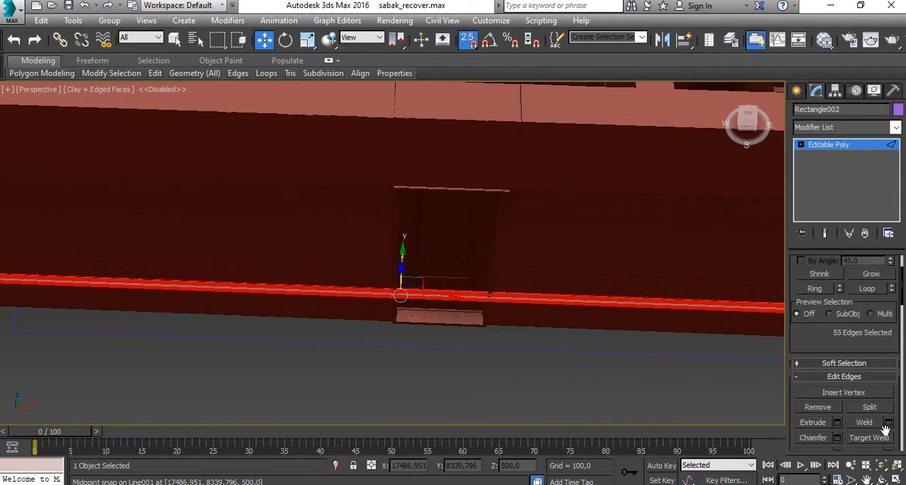
{"action": "scroll", "coordinate": [874, 425], "scroll_direction": "down", "scroll_amount": 3}
{"action": "left_click", "coordinate": [888, 393]}
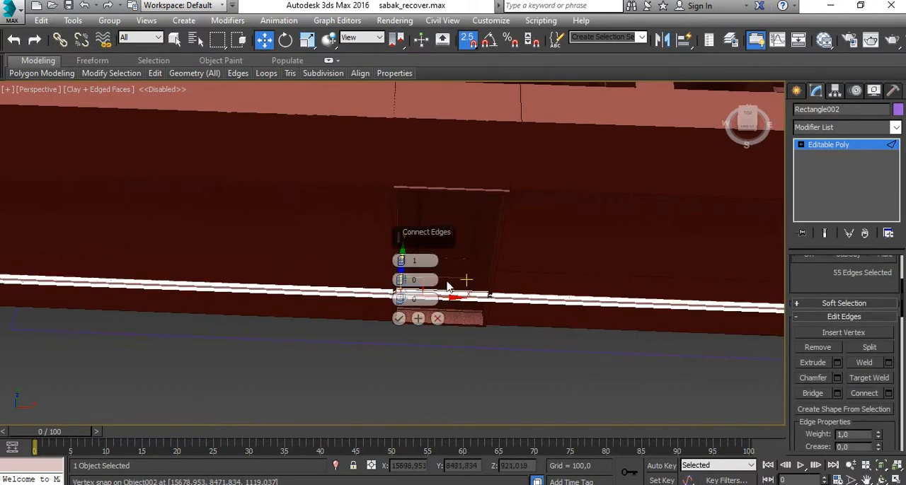
{"action": "key", "text": "alt+w"}
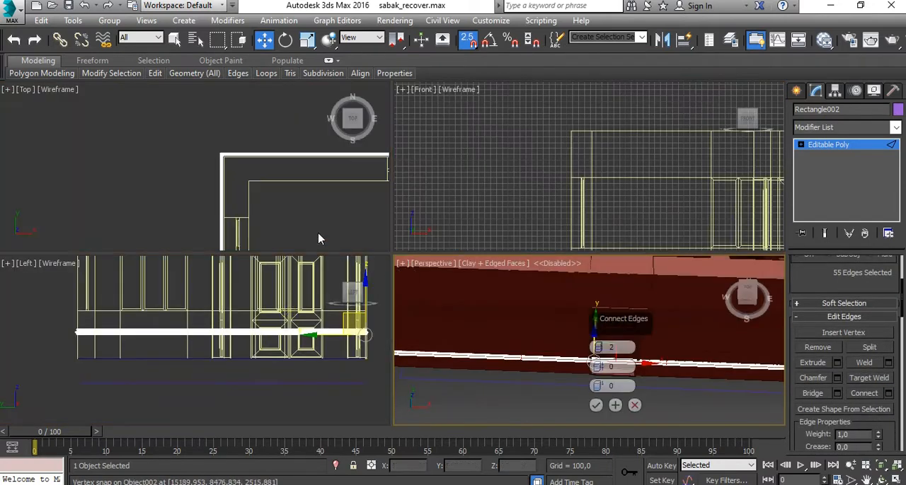
{"action": "right_click", "coordinate": [312, 214]}
{"action": "key", "text": "alt+w"}
{"action": "scroll", "coordinate": [327, 229], "scroll_direction": "down", "scroll_amount": 7}
{"action": "scroll", "coordinate": [422, 351], "scroll_direction": "up", "scroll_amount": 5}
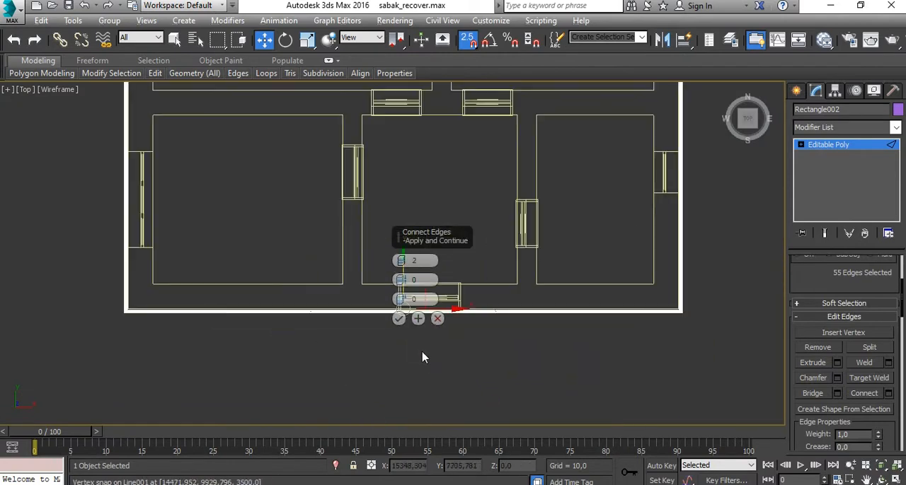
{"action": "scroll", "coordinate": [413, 310], "scroll_direction": "up", "scroll_amount": 5}
{"action": "middle_click_drag", "start_coordinate": [690, 354], "coordinate": [584, 348]}
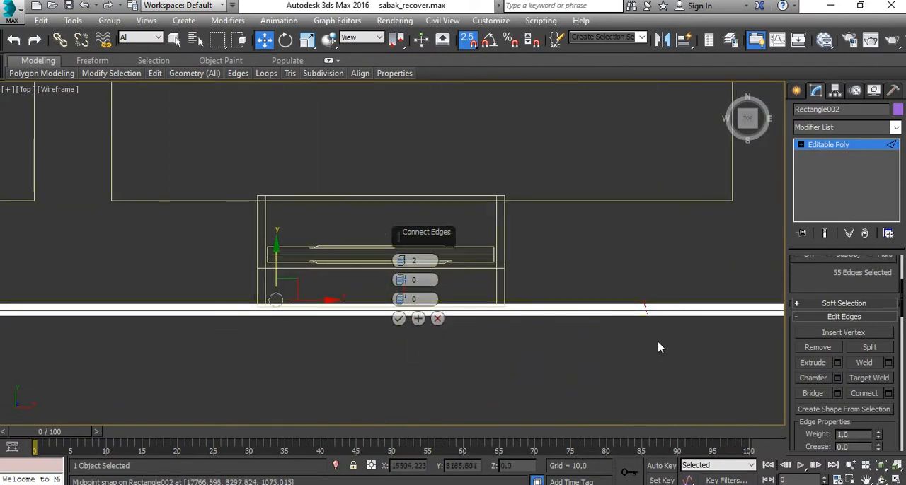
{"action": "scroll", "coordinate": [233, 309], "scroll_direction": "down", "scroll_amount": 2}
{"action": "middle_click_drag", "start_coordinate": [234, 309], "coordinate": [329, 294]}
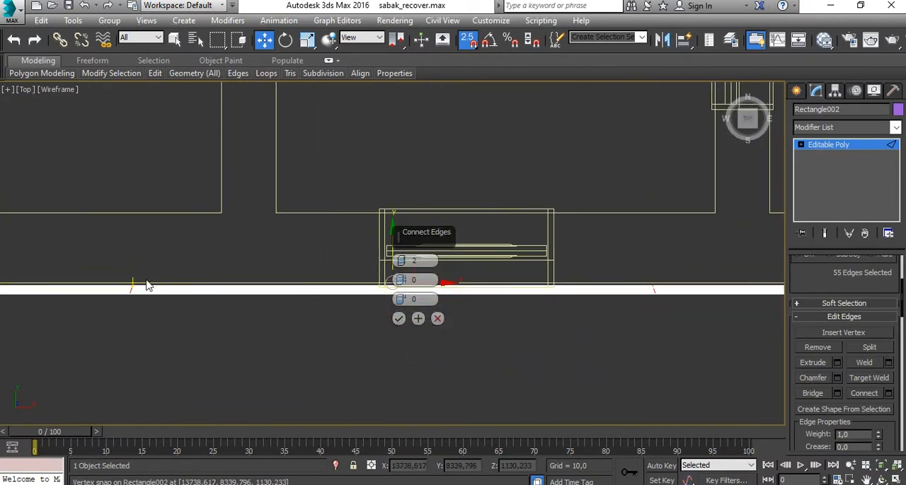
{"action": "left_click", "coordinate": [399, 319]}
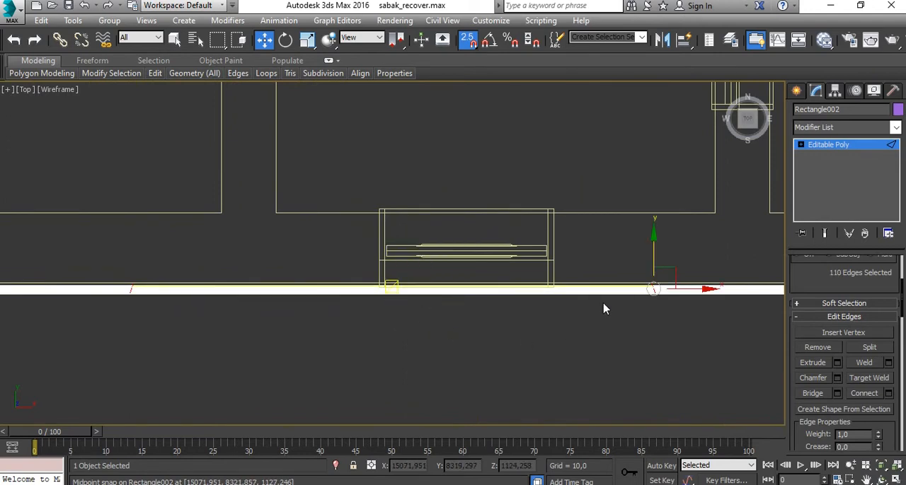
- Try deleting the moulding polygons between the two new cuts in front of the door
{"action": "scroll", "coordinate": [847, 289], "scroll_direction": "up", "scroll_amount": 3}
{"action": "left_click", "coordinate": [858, 278]}
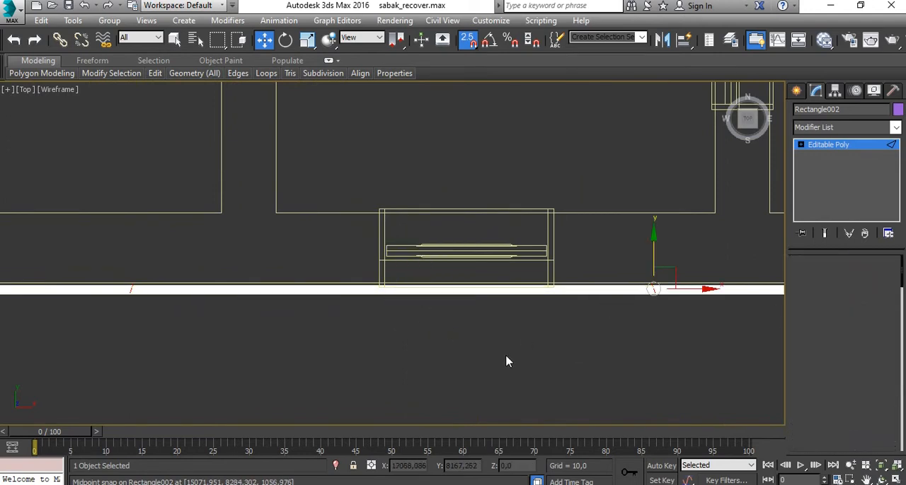
{"action": "left_click_drag", "start_coordinate": [480, 352], "coordinate": [300, 256]}
{"action": "middle_click_drag", "start_coordinate": [445, 318], "coordinate": [425, 257]}
{"action": "key", "text": "Delete"}
{"action": "scroll", "coordinate": [626, 224], "scroll_direction": "up", "scroll_amount": 5}
{"action": "scroll", "coordinate": [632, 234], "scroll_direction": "down", "scroll_amount": 4}
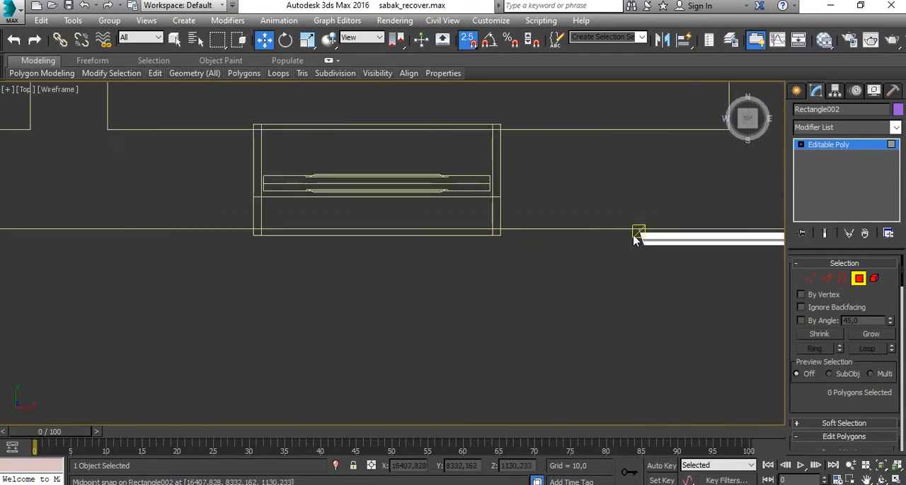
- Inspect the cut moulding beside the door in the perspective view and undo the polygon deletion
{"action": "key", "text": "alt+w"}
{"action": "right_click", "coordinate": [636, 326]}
{"action": "key", "text": "alt+w"}
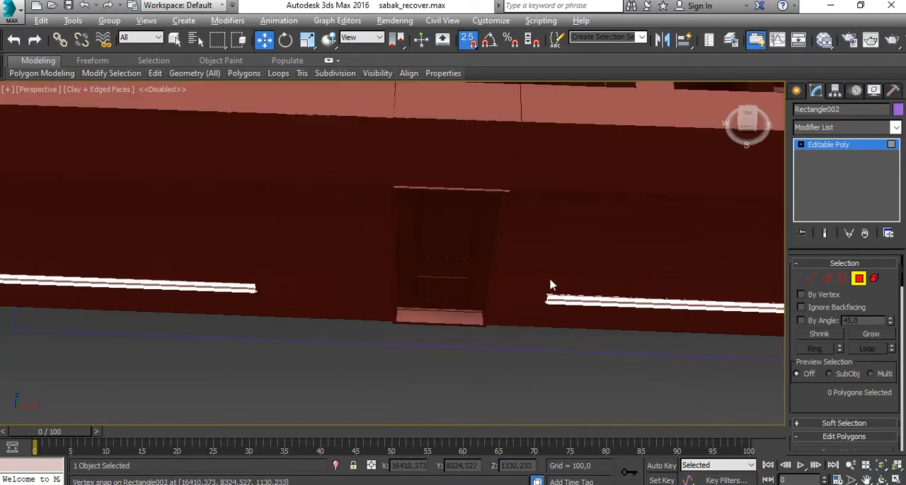
{"action": "middle_click_drag", "start_coordinate": [277, 330], "coordinate": [421, 319]}
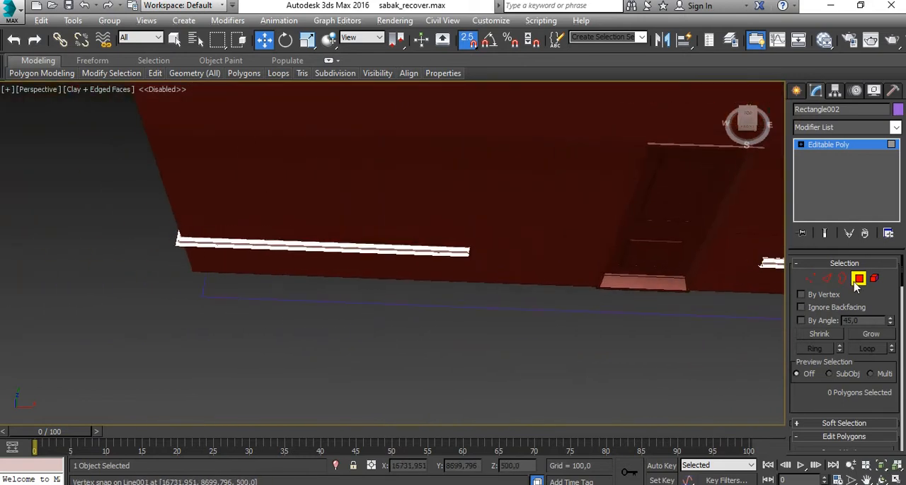
{"action": "middle_click_drag", "start_coordinate": [678, 338], "coordinate": [617, 339]}
{"action": "key", "text": "ctrl+z"}
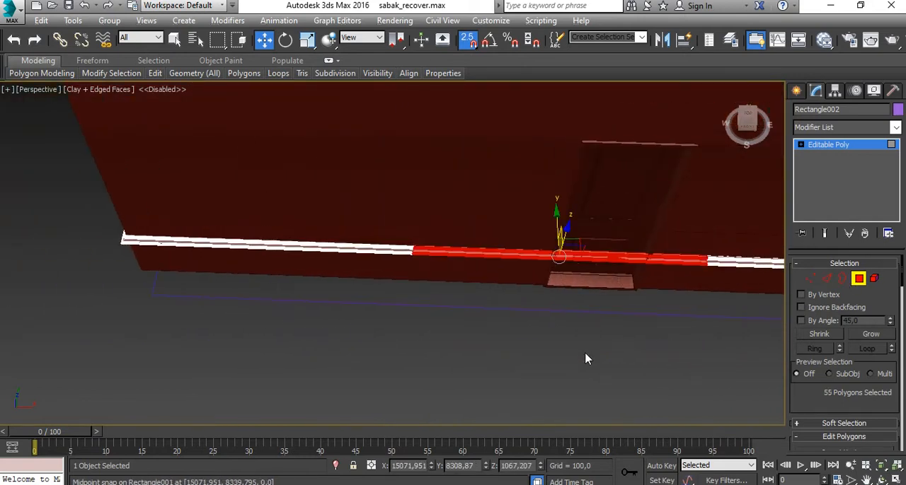
- Select the moulding polygons crossing the door between the two cuts and delete them
{"action": "left_click", "coordinate": [586, 372]}
{"action": "left_click_drag", "start_coordinate": [582, 368], "coordinate": [498, 169]}
{"action": "middle_click_drag", "start_coordinate": [597, 326], "coordinate": [508, 305]}
{"action": "key", "text": "Delete"}
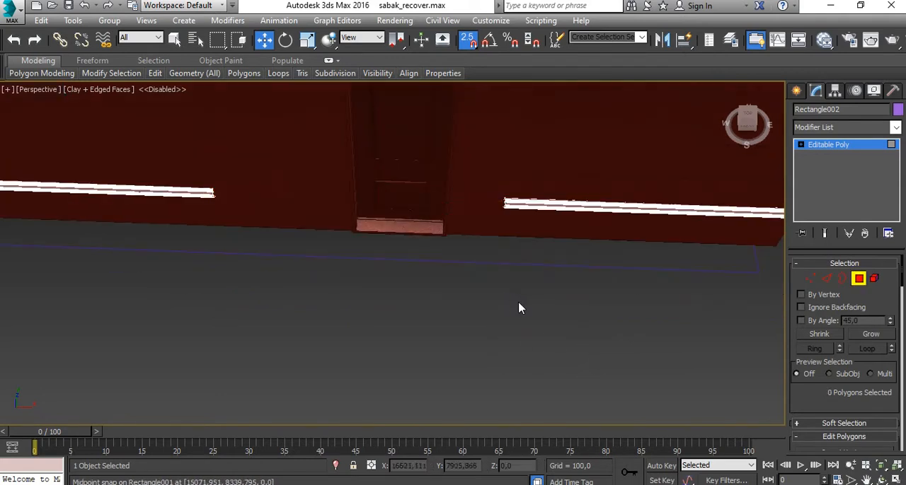
- Select the vertices of the cut moulding end to the right of the door and scale them along X to straighten the slanted end
{"action": "left_click", "coordinate": [811, 279]}
{"action": "left_click_drag", "start_coordinate": [464, 123], "coordinate": [451, 126]}
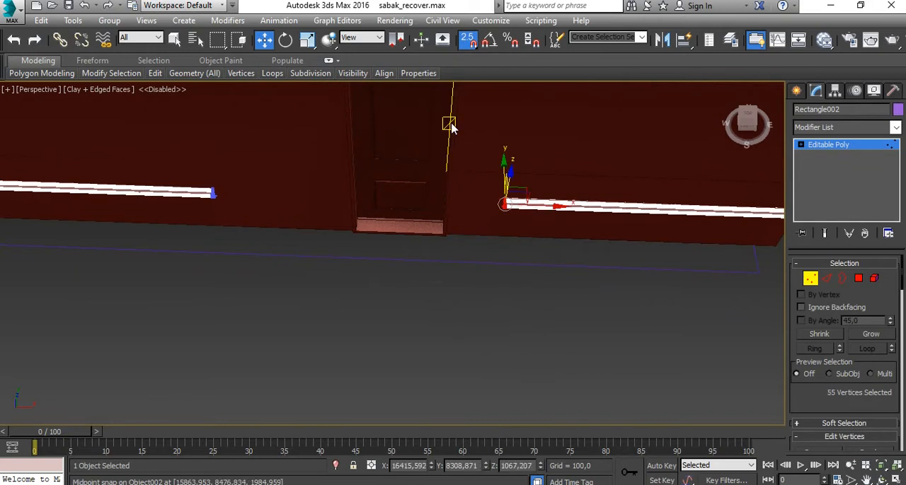
{"action": "key", "text": "alt+w"}
{"action": "right_click", "coordinate": [345, 193]}
{"action": "key", "text": "alt+w"}
{"action": "scroll", "coordinate": [682, 231], "scroll_direction": "up", "scroll_amount": 10}
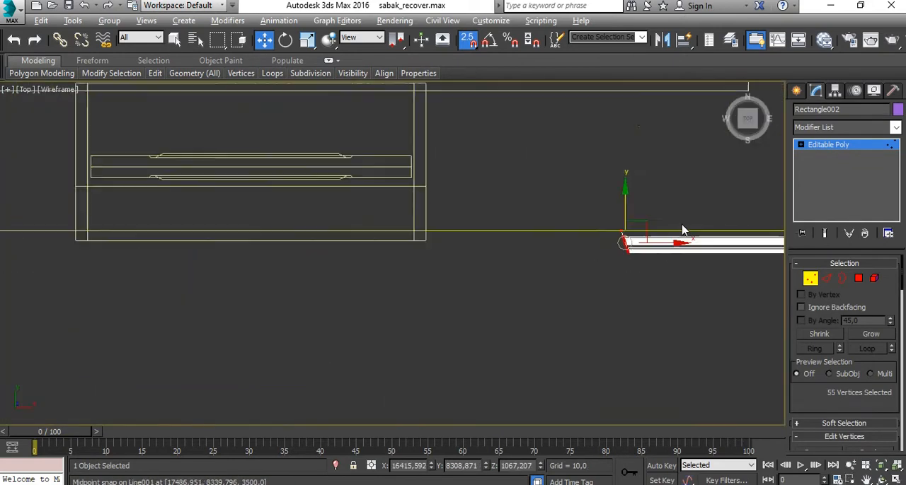
{"action": "middle_click_drag", "start_coordinate": [557, 292], "coordinate": [449, 281]}
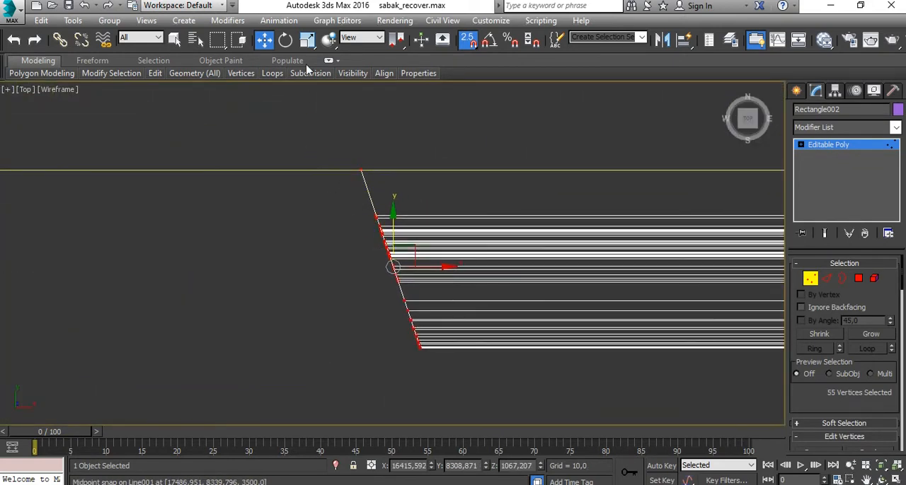
{"action": "left_click", "coordinate": [307, 44]}
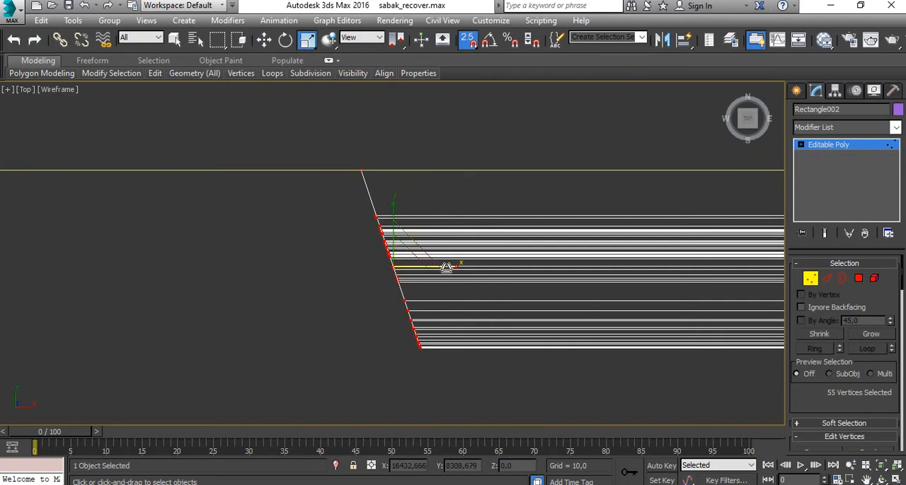
{"action": "left_click_drag", "start_coordinate": [446, 267], "coordinate": [409, 268]}
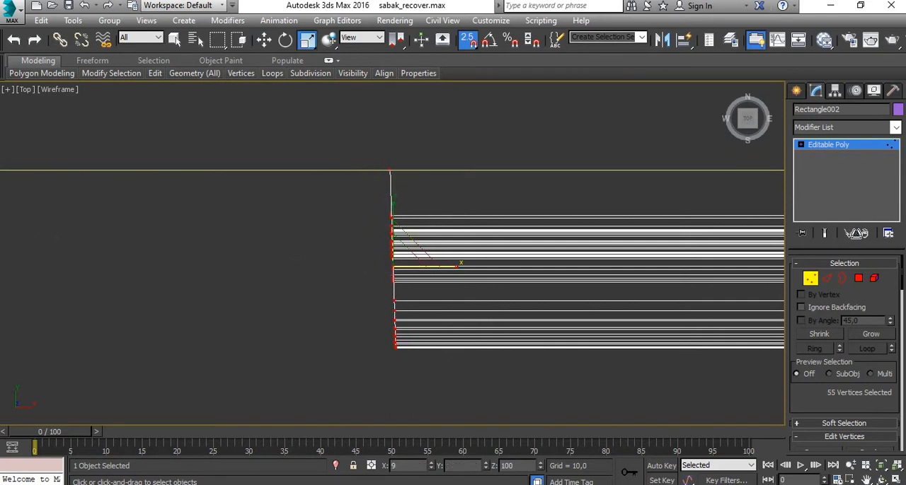
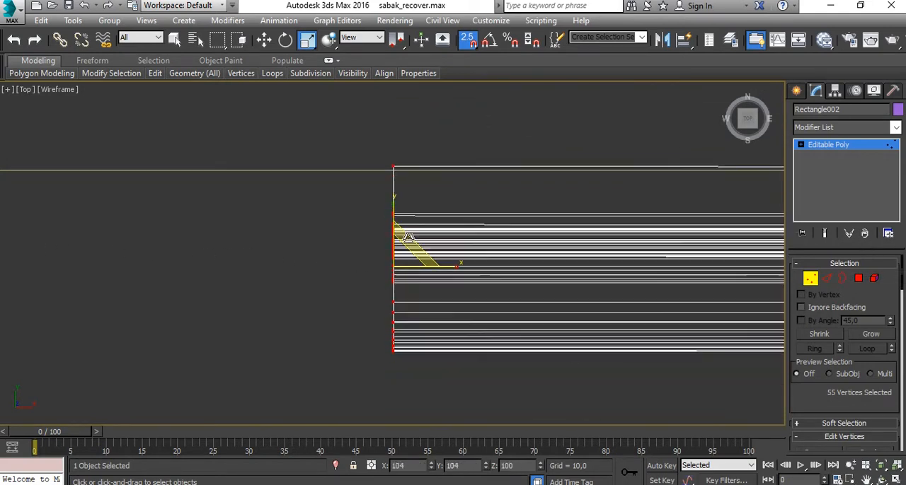
{"action": "scroll", "coordinate": [414, 201], "scroll_direction": "down", "scroll_amount": 4}
{"action": "middle_click_drag", "start_coordinate": [620, 248], "coordinate": [113, 249]}
{"action": "scroll", "coordinate": [578, 230], "scroll_direction": "down", "scroll_amount": 4}
{"action": "middle_click_drag", "start_coordinate": [587, 229], "coordinate": [329, 217]}
{"action": "scroll", "coordinate": [501, 225], "scroll_direction": "up", "scroll_amount": 4}
{"action": "scroll", "coordinate": [501, 224], "scroll_direction": "down", "scroll_amount": 3}
{"action": "middle_click_drag", "start_coordinate": [262, 238], "coordinate": [611, 240]}
{"action": "scroll", "coordinate": [341, 224], "scroll_direction": "up", "scroll_amount": 6}
{"action": "middle_click_drag", "start_coordinate": [320, 215], "coordinate": [406, 251]}
{"action": "key", "text": "ctrl+z"}
{"action": "scroll", "coordinate": [468, 248], "scroll_direction": "up", "scroll_amount": 3}
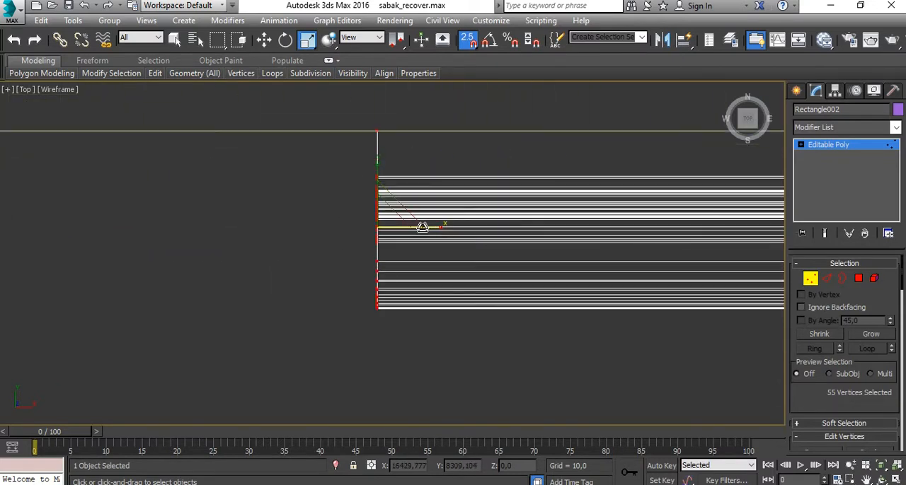
- Move the vertices of the moulding's right-hand end along X until they snap to the right edge of the door frame
{"action": "scroll", "coordinate": [520, 218], "scroll_direction": "down", "scroll_amount": 4}
{"action": "middle_click_drag", "start_coordinate": [491, 208], "coordinate": [514, 220]}
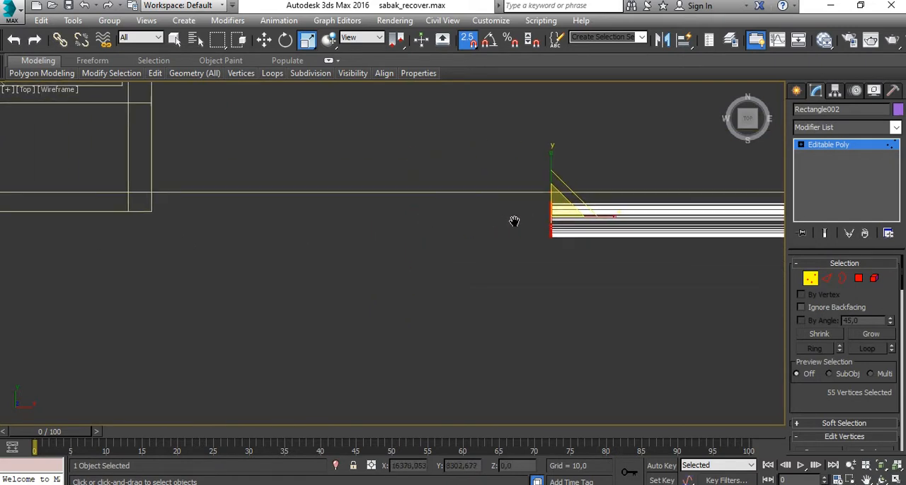
{"action": "left_click", "coordinate": [264, 39]}
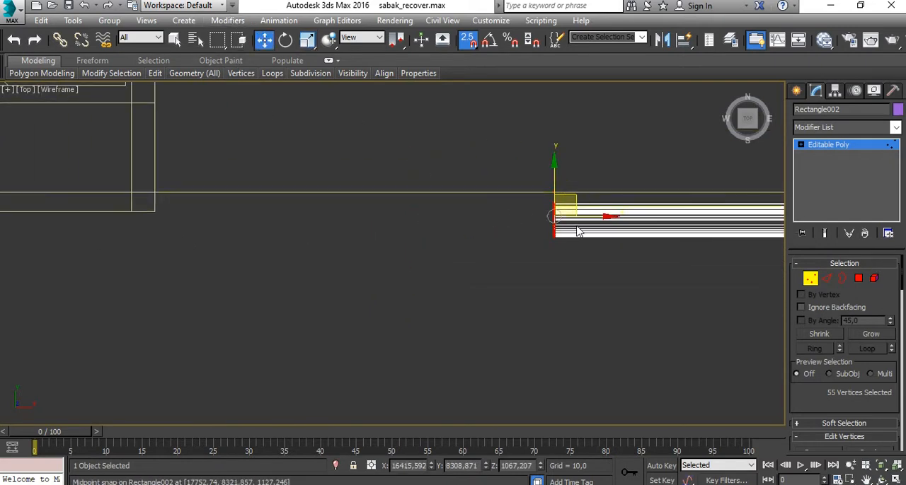
{"action": "left_click_drag", "start_coordinate": [585, 218], "coordinate": [156, 195]}
{"action": "scroll", "coordinate": [168, 262], "scroll_direction": "down", "scroll_amount": 5}
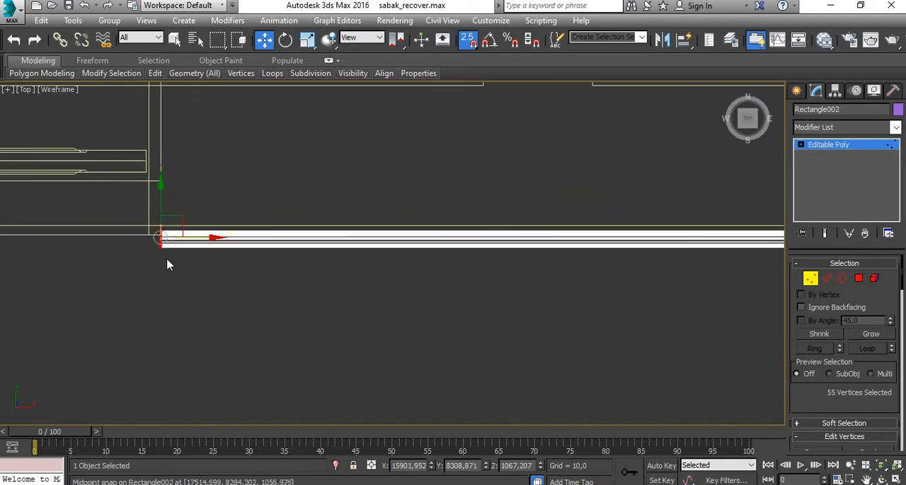
- Select the vertices of the slanted moulding end to the left of the door and scale them along X to straighten it
{"action": "middle_click_drag", "start_coordinate": [300, 252], "coordinate": [590, 227]}
{"action": "middle_click_drag", "start_coordinate": [268, 255], "coordinate": [551, 245]}
{"action": "left_click", "coordinate": [423, 255]}
{"action": "scroll", "coordinate": [128, 211], "scroll_direction": "up", "scroll_amount": 4}
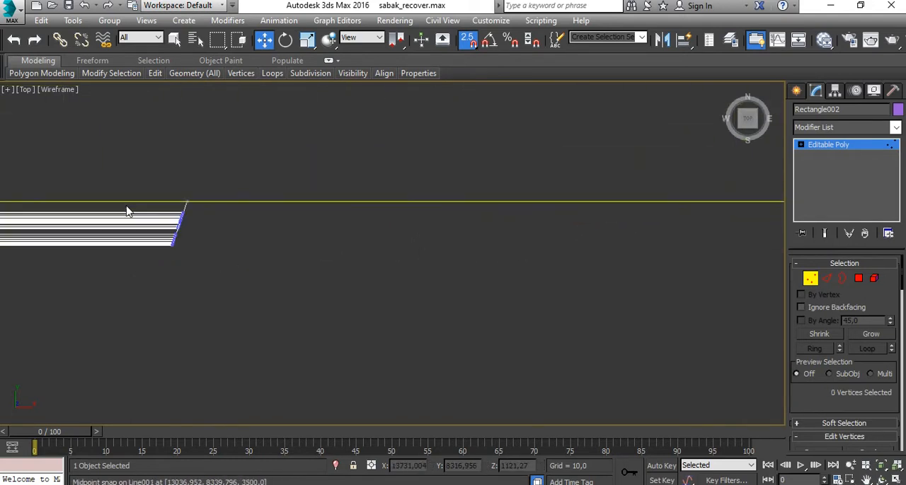
{"action": "scroll", "coordinate": [162, 222], "scroll_direction": "up", "scroll_amount": 3}
{"action": "middle_click_drag", "start_coordinate": [162, 222], "coordinate": [318, 232]}
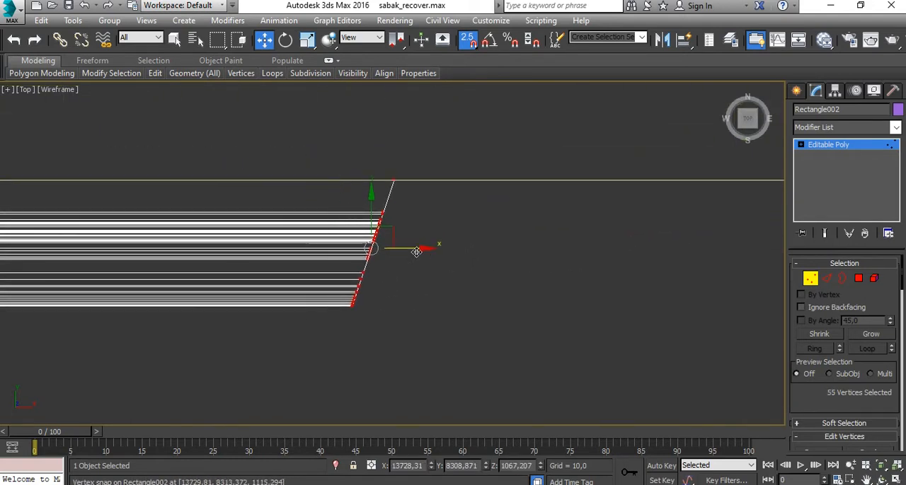
{"action": "left_click", "coordinate": [306, 40]}
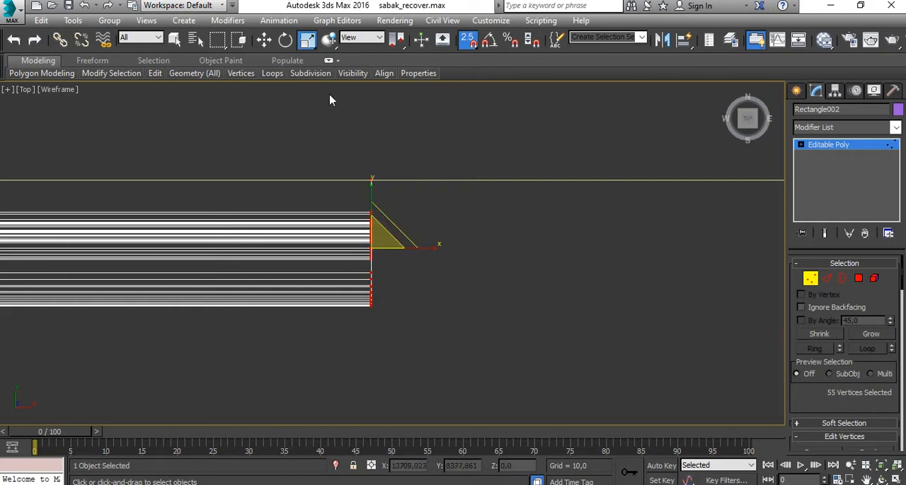
- Move the straightened left moulding end along X to snap to the door frame's left edge, then leave vertex editing and deselect the moulding
{"action": "left_click", "coordinate": [266, 48]}
{"action": "scroll", "coordinate": [398, 245], "scroll_direction": "down", "scroll_amount": 5}
{"action": "middle_click_drag", "start_coordinate": [461, 271], "coordinate": [142, 242]}
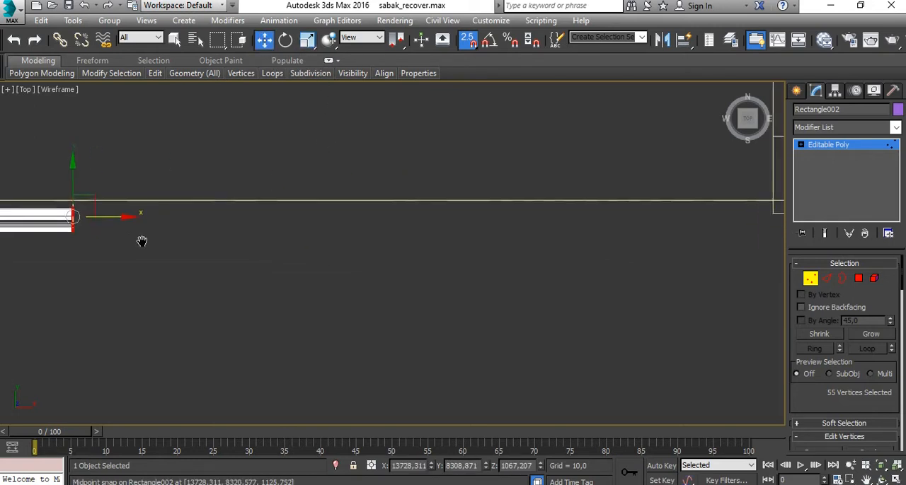
{"action": "scroll", "coordinate": [142, 238], "scroll_direction": "down", "scroll_amount": 3}
{"action": "left_click_drag", "start_coordinate": [142, 229], "coordinate": [457, 220]}
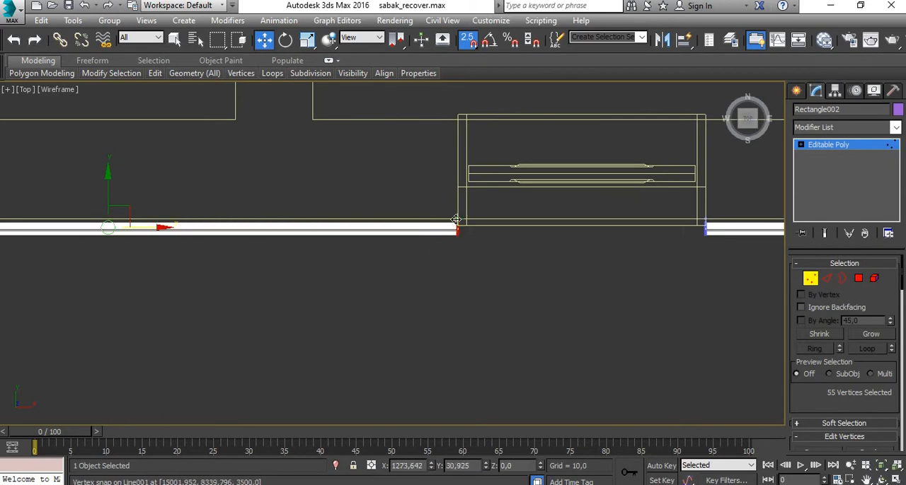
{"action": "left_click", "coordinate": [811, 278]}
{"action": "left_click", "coordinate": [538, 362]}
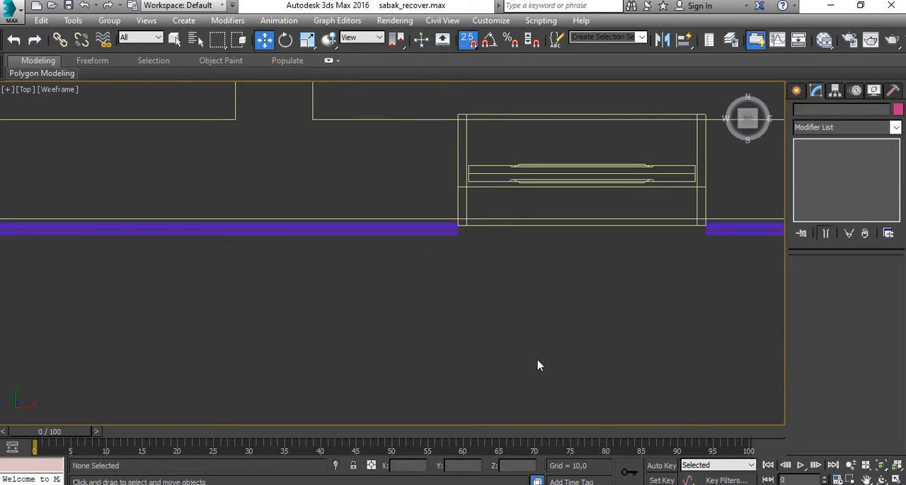
- Inspect both moulding ends beside the front door in the perspective view
{"action": "key", "text": "alt+w"}
{"action": "left_click", "coordinate": [605, 391]}
{"action": "key", "text": "alt+w"}
{"action": "middle_click_drag", "start_coordinate": [495, 318], "coordinate": [497, 205], "text": "alt"}
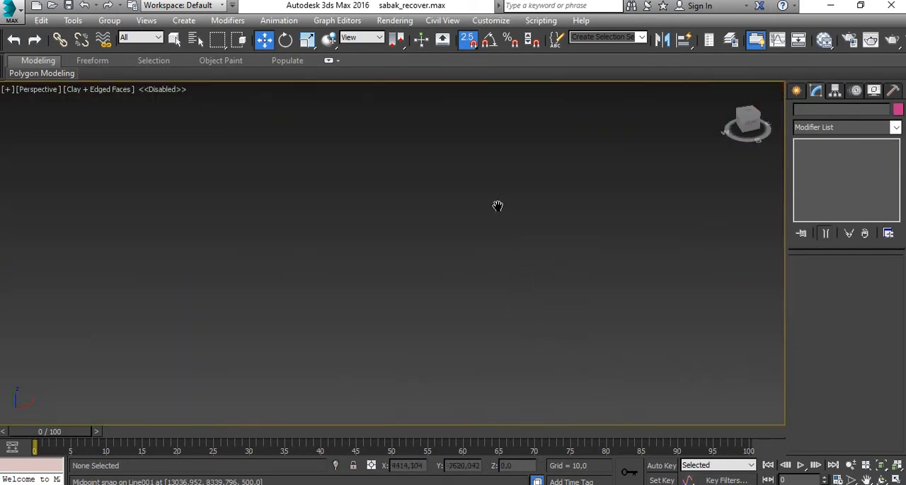
{"action": "scroll", "coordinate": [425, 386], "scroll_direction": "down", "scroll_amount": 8}
{"action": "scroll", "coordinate": [464, 256], "scroll_direction": "up", "scroll_amount": 5}
{"action": "scroll", "coordinate": [463, 256], "scroll_direction": "up", "scroll_amount": 5}
{"action": "scroll", "coordinate": [451, 242], "scroll_direction": "down", "scroll_amount": 2}
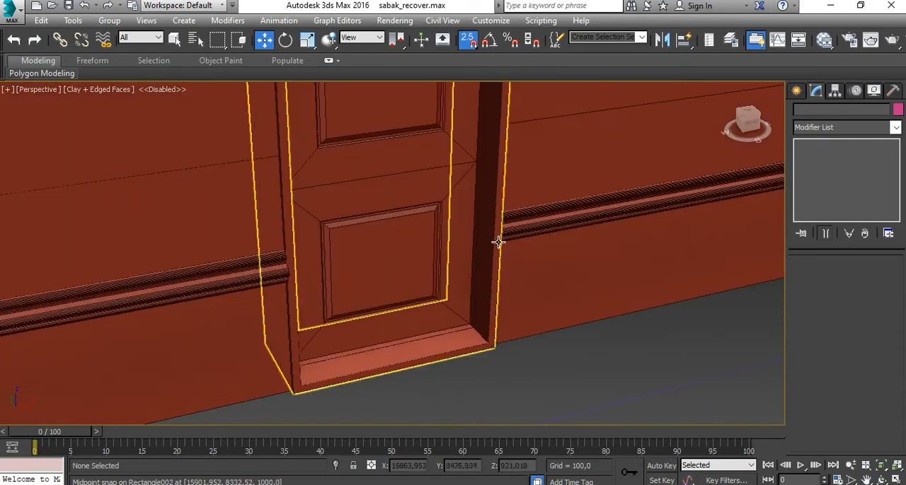
{"action": "left_click", "coordinate": [518, 234]}
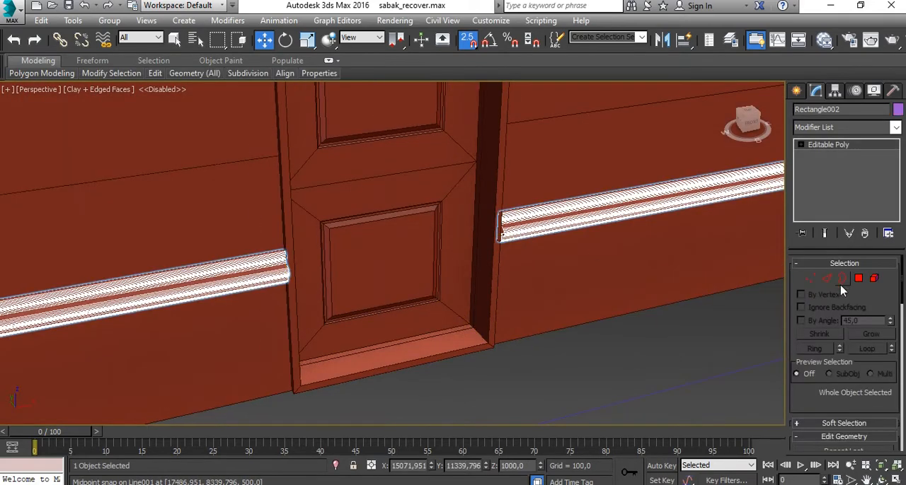
{"action": "left_click", "coordinate": [842, 279]}
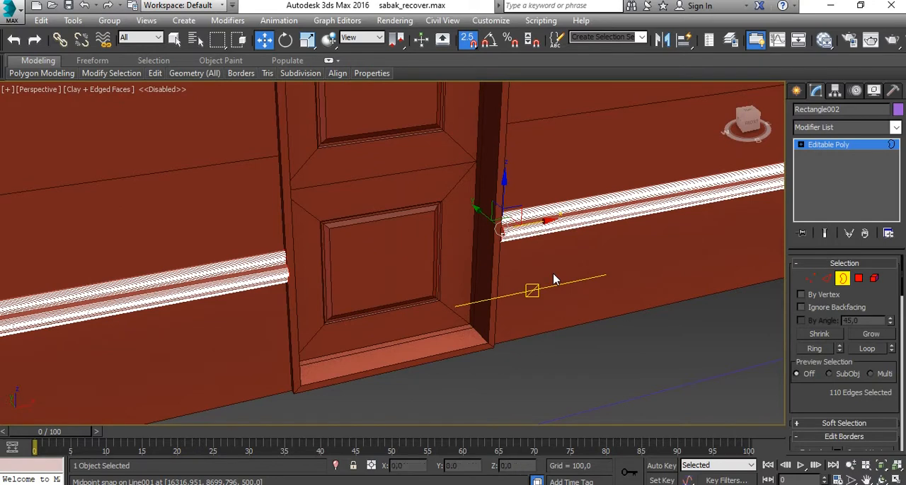
{"action": "left_click_drag", "start_coordinate": [850, 394], "coordinate": [850, 334]}
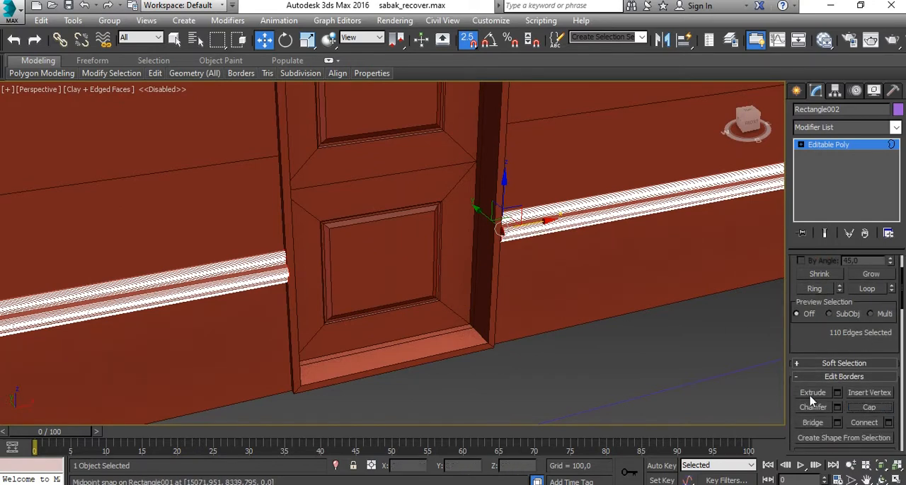
{"action": "left_click", "coordinate": [659, 346]}
{"action": "scroll", "coordinate": [501, 236], "scroll_direction": "up", "scroll_amount": 8}
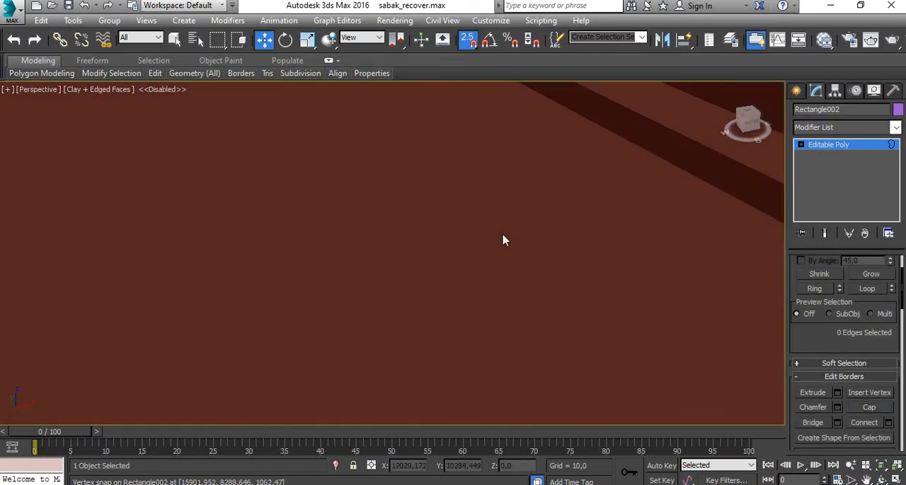
{"action": "scroll", "coordinate": [504, 242], "scroll_direction": "down", "scroll_amount": 6}
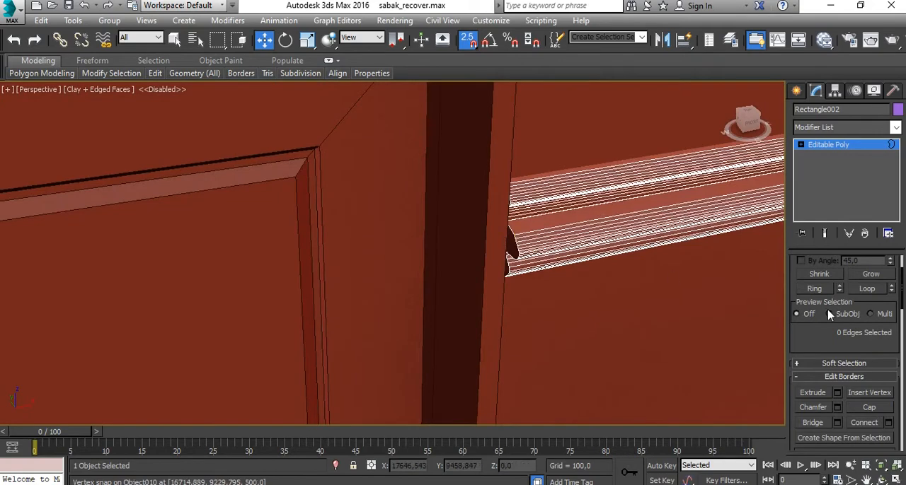
{"action": "scroll", "coordinate": [828, 314], "scroll_direction": "up", "scroll_amount": 3}
{"action": "left_click", "coordinate": [843, 280]}
{"action": "left_click", "coordinate": [511, 242]}
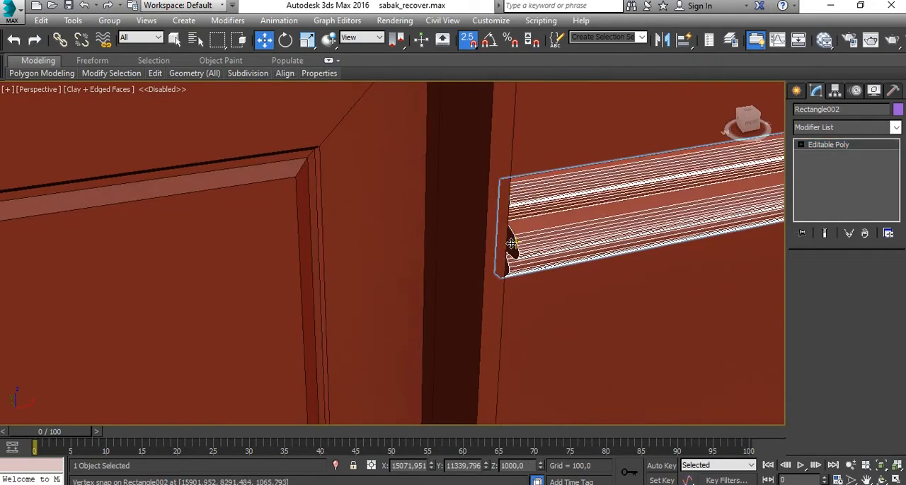
{"action": "scroll", "coordinate": [510, 240], "scroll_direction": "down", "scroll_amount": 4}
{"action": "left_click", "coordinate": [597, 328]}
- Unhide all hidden objects to bring back the complete house with its roof and base
{"action": "scroll", "coordinate": [598, 331], "scroll_direction": "down", "scroll_amount": 6}
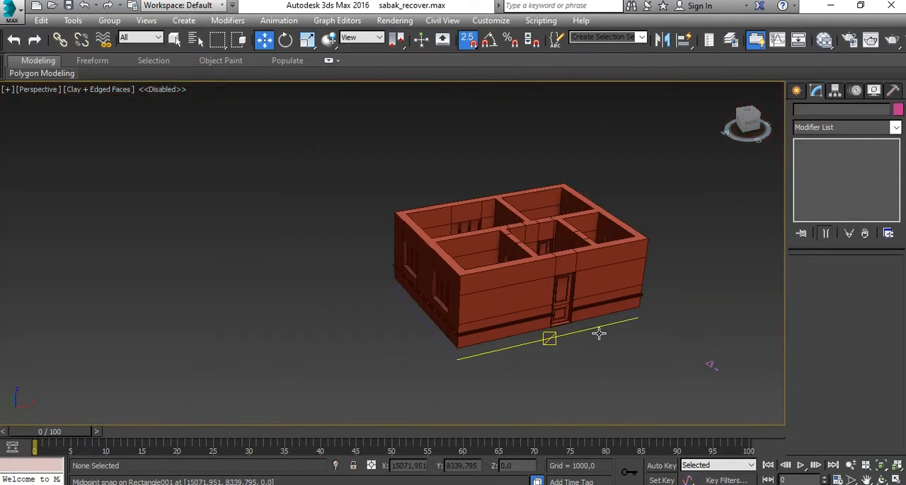
{"action": "middle_click_drag", "start_coordinate": [598, 333], "coordinate": [523, 319]}
{"action": "right_click", "coordinate": [525, 315]}
{"action": "left_click", "coordinate": [553, 253]}
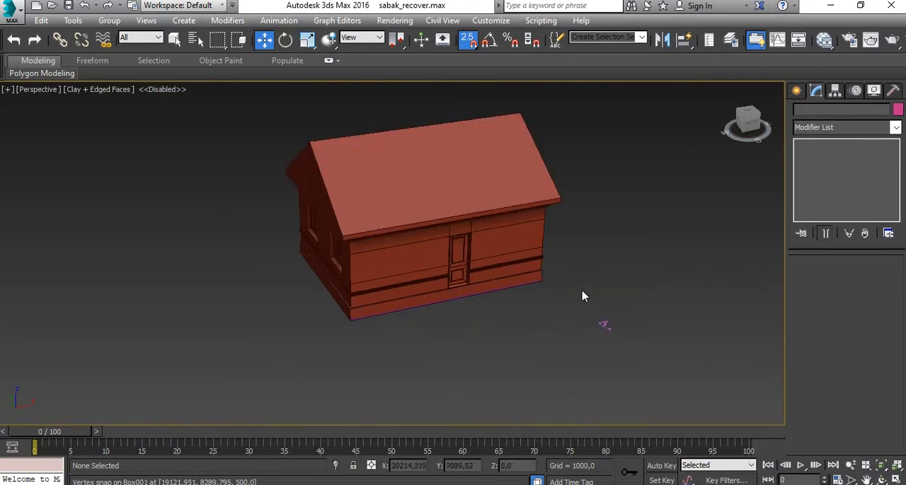
- Select the wall moulding and, with snapping off, adjust its height along Z to about 1060.8 before deselecting it
{"action": "middle_click_drag", "start_coordinate": [560, 352], "coordinate": [485, 134], "text": "alt"}
{"action": "scroll", "coordinate": [374, 227], "scroll_direction": "up", "scroll_amount": 5}
{"action": "left_click", "coordinate": [293, 237]}
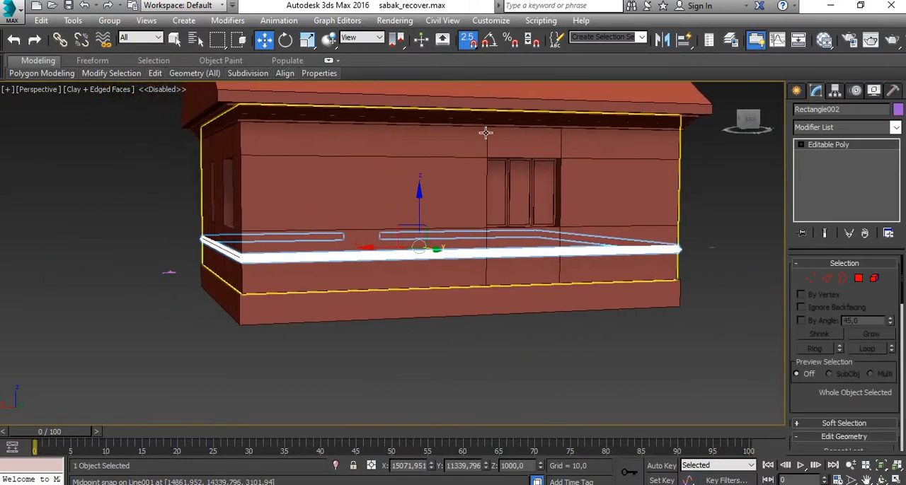
{"action": "left_click_drag", "start_coordinate": [414, 231], "coordinate": [440, 205]}
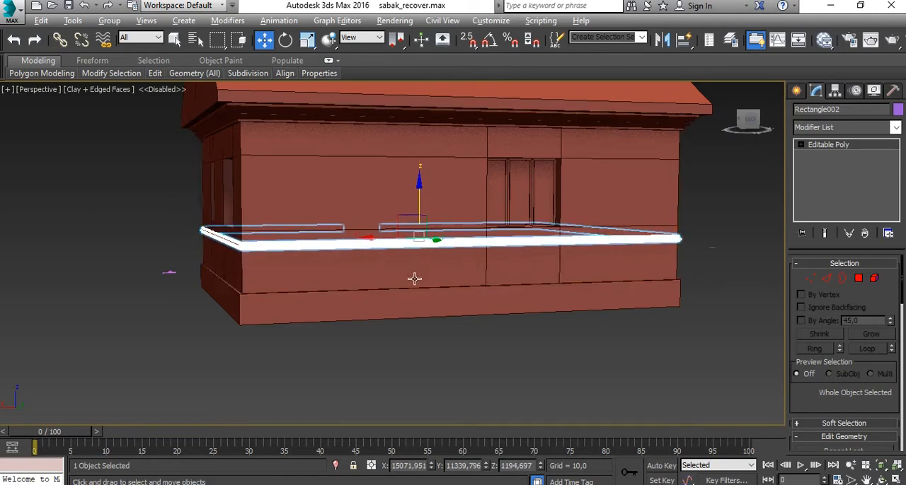
{"action": "middle_click_drag", "start_coordinate": [415, 279], "coordinate": [514, 358], "text": "alt"}
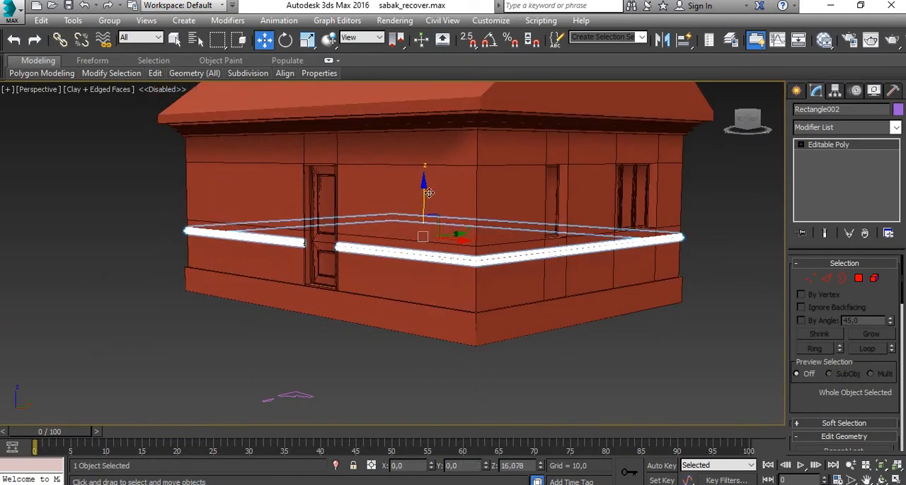
{"action": "left_click_drag", "start_coordinate": [430, 207], "coordinate": [445, 227]}
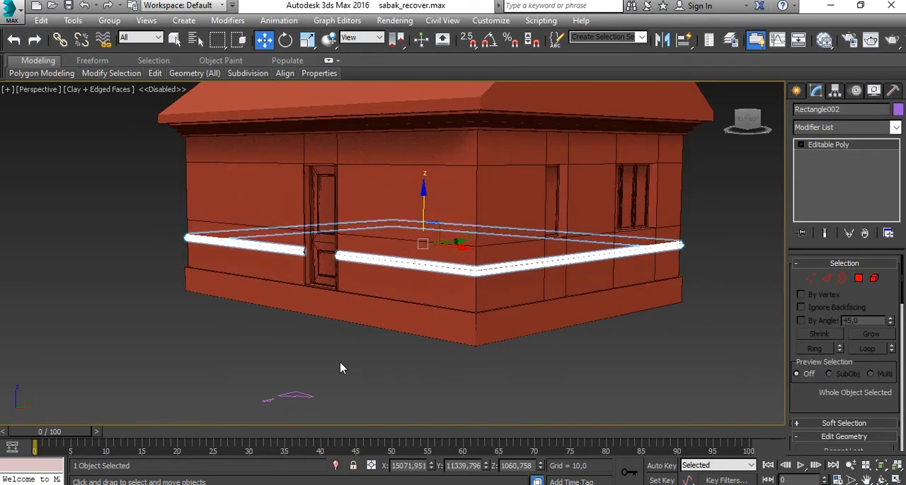
{"action": "left_click", "coordinate": [361, 371]}
- Examine the moulding and the windows on the side walls of the house in the perspective view
{"action": "middle_click_drag", "start_coordinate": [374, 373], "coordinate": [361, 318], "text": "alt"}
{"action": "scroll", "coordinate": [390, 319], "scroll_direction": "down", "scroll_amount": 4}
{"action": "scroll", "coordinate": [391, 318], "scroll_direction": "down", "scroll_amount": 3}
{"action": "middle_click_drag", "start_coordinate": [422, 336], "coordinate": [465, 323], "text": "alt"}
{"action": "scroll", "coordinate": [354, 305], "scroll_direction": "up", "scroll_amount": 5}
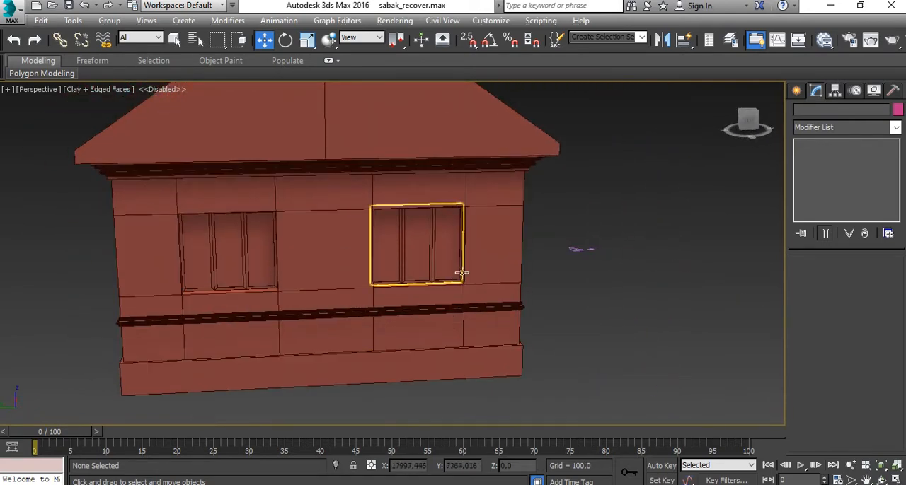
{"action": "left_click", "coordinate": [408, 484]}
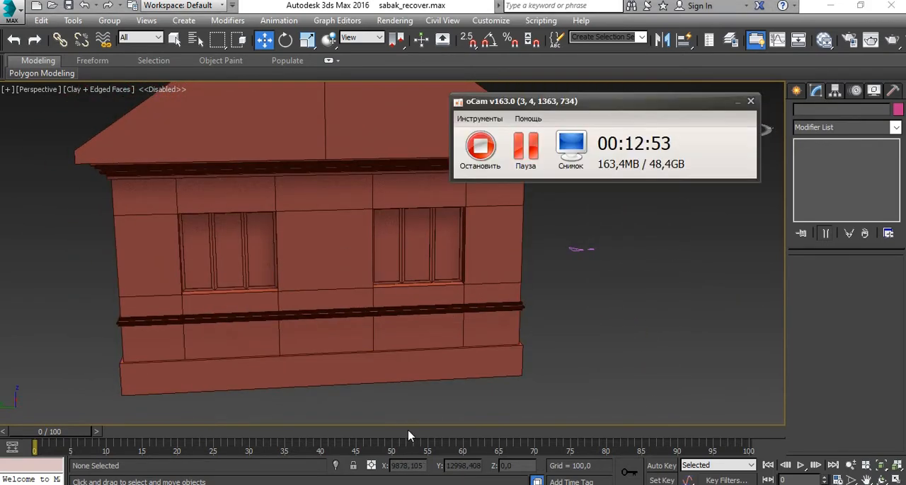
{"action": "left_click", "coordinate": [738, 104]}
{"action": "scroll", "coordinate": [417, 285], "scroll_direction": "up", "scroll_amount": 6}
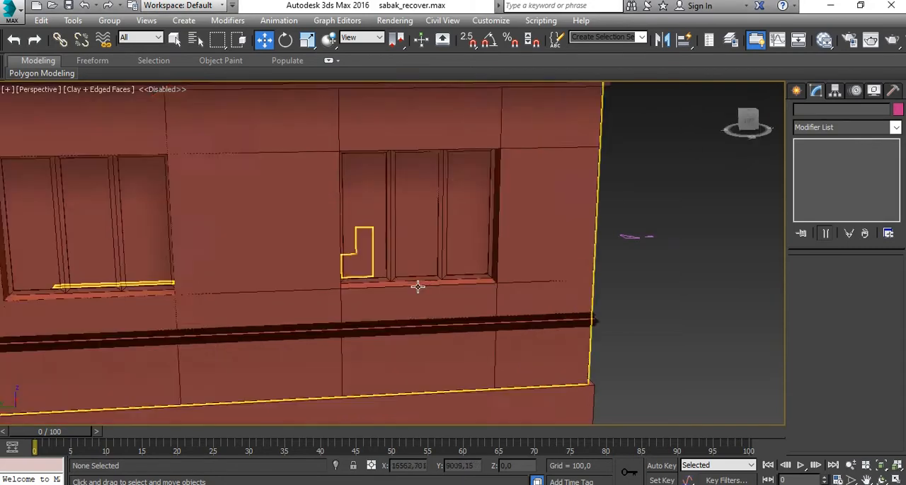
{"action": "scroll", "coordinate": [445, 366], "scroll_direction": "down", "scroll_amount": 5}
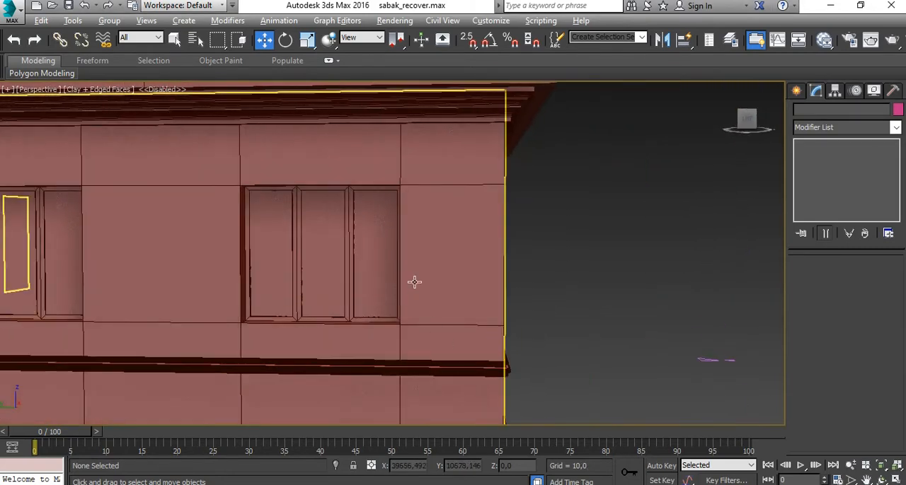
- In the Left view, draw a rectangle spline snapped to the corners of the three-pane window, about 1203.9 long and 1400 wide
{"action": "key", "text": "alt+w"}
{"action": "key", "text": "alt+w"}
{"action": "scroll", "coordinate": [297, 166], "scroll_direction": "down", "scroll_amount": 2}
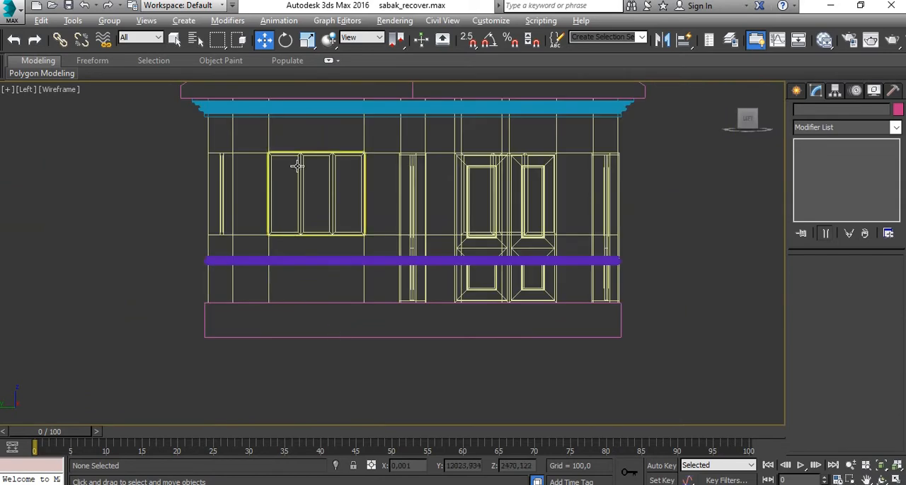
{"action": "scroll", "coordinate": [261, 147], "scroll_direction": "up", "scroll_amount": 5}
{"action": "scroll", "coordinate": [318, 319], "scroll_direction": "down", "scroll_amount": 4}
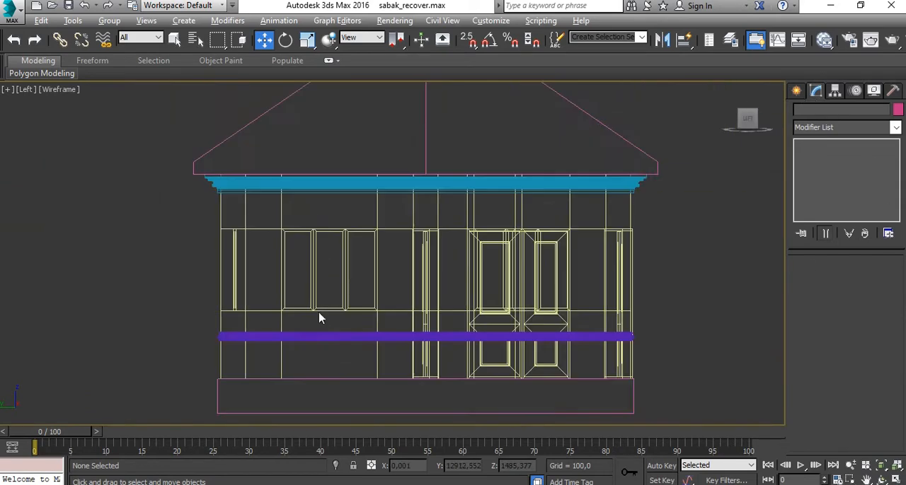
{"action": "key", "text": "alt+w"}
{"action": "scroll", "coordinate": [240, 198], "scroll_direction": "down", "scroll_amount": 4}
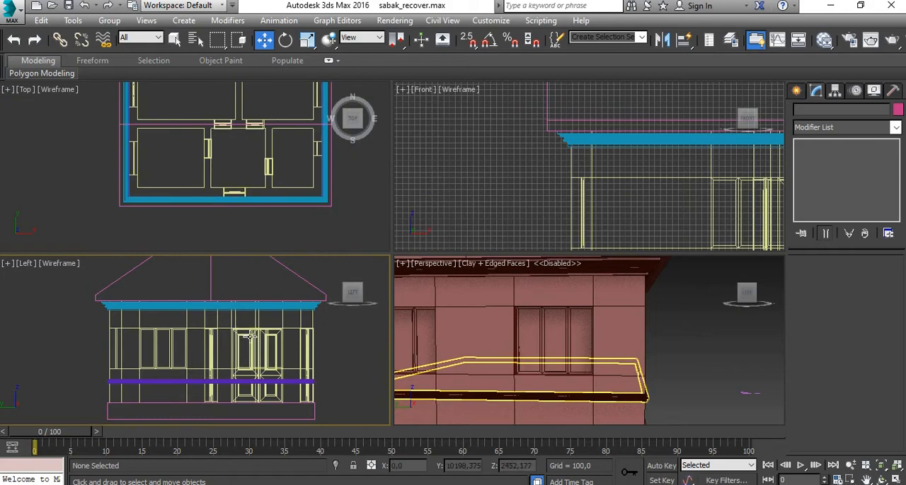
{"action": "key", "text": "alt+w"}
{"action": "scroll", "coordinate": [461, 264], "scroll_direction": "up", "scroll_amount": 3}
{"action": "middle_click_drag", "start_coordinate": [185, 266], "coordinate": [261, 262]}
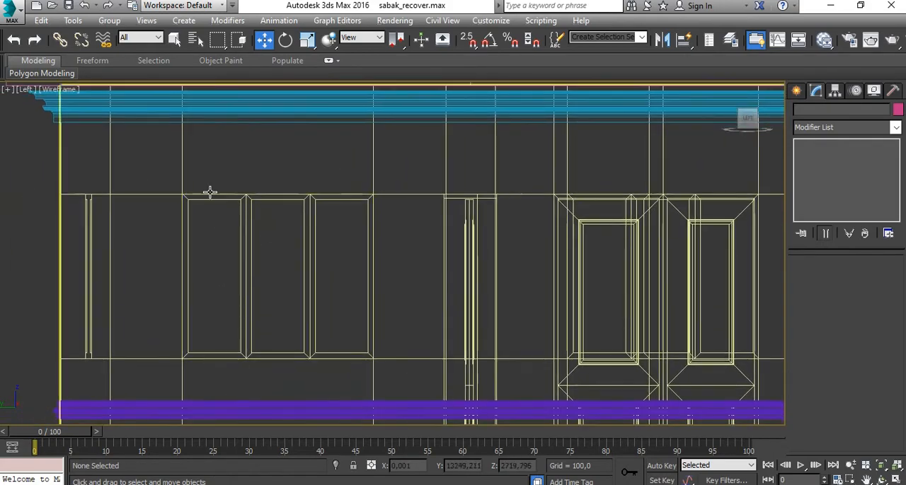
{"action": "middle_click_drag", "start_coordinate": [209, 192], "coordinate": [300, 156]}
{"action": "left_click", "coordinate": [798, 92]}
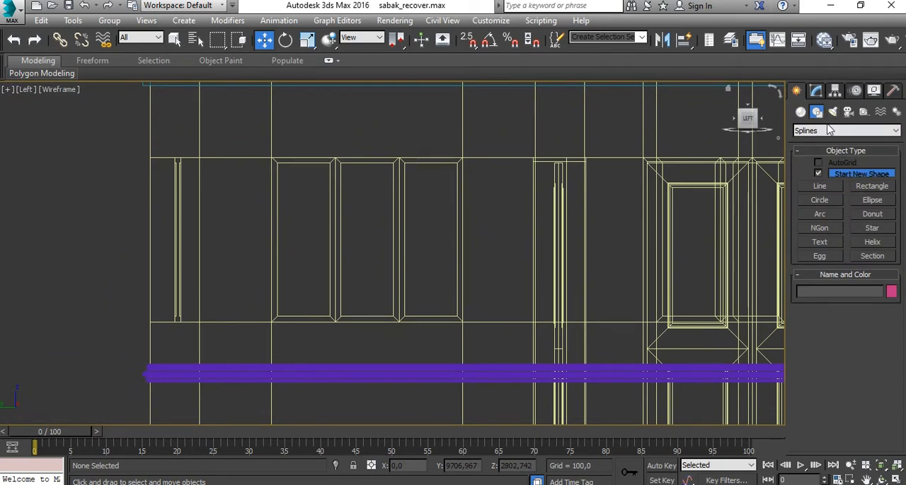
{"action": "left_click", "coordinate": [880, 188]}
{"action": "scroll", "coordinate": [270, 156], "scroll_direction": "up", "scroll_amount": 2}
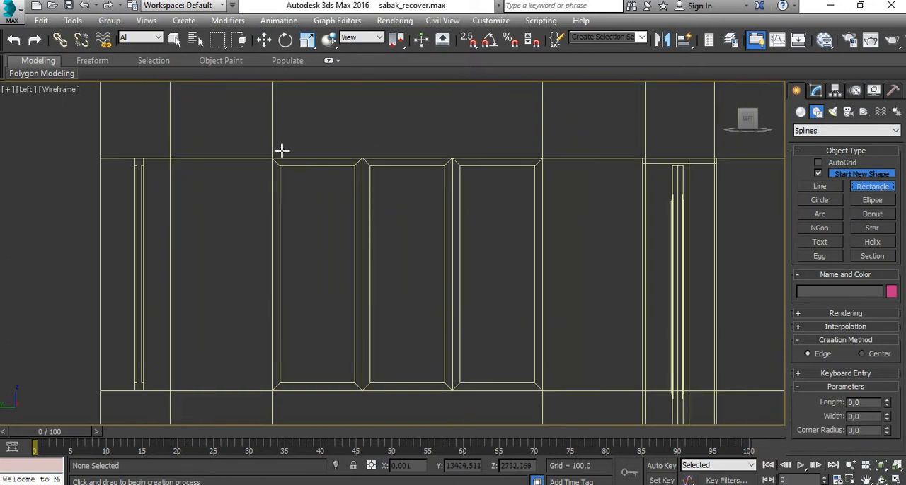
{"action": "left_click", "coordinate": [467, 44]}
{"action": "left_click_drag", "start_coordinate": [275, 154], "coordinate": [546, 399]}
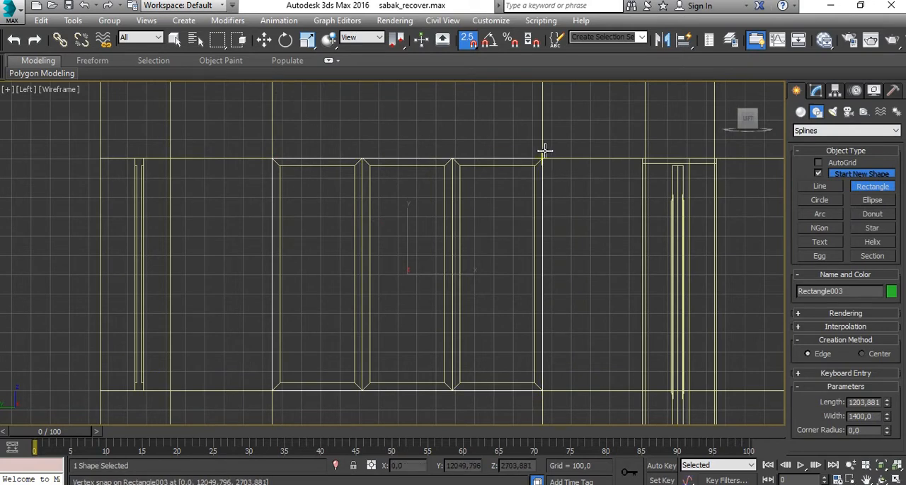
- Finish the window rectangle and convert it to an editable spline
{"action": "scroll", "coordinate": [441, 226], "scroll_direction": "down", "scroll_amount": 3}
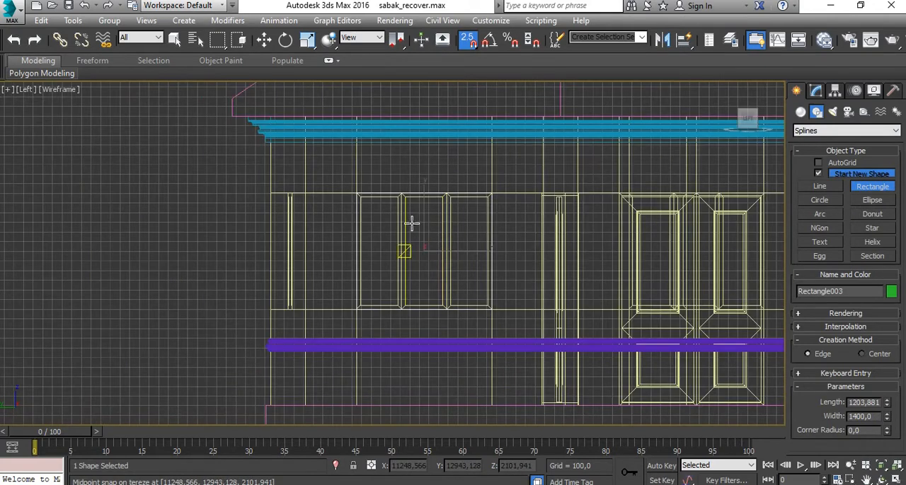
{"action": "right_click", "coordinate": [206, 234]}
{"action": "right_click", "coordinate": [229, 245]}
{"action": "mouse_move", "coordinate": [326, 375]}
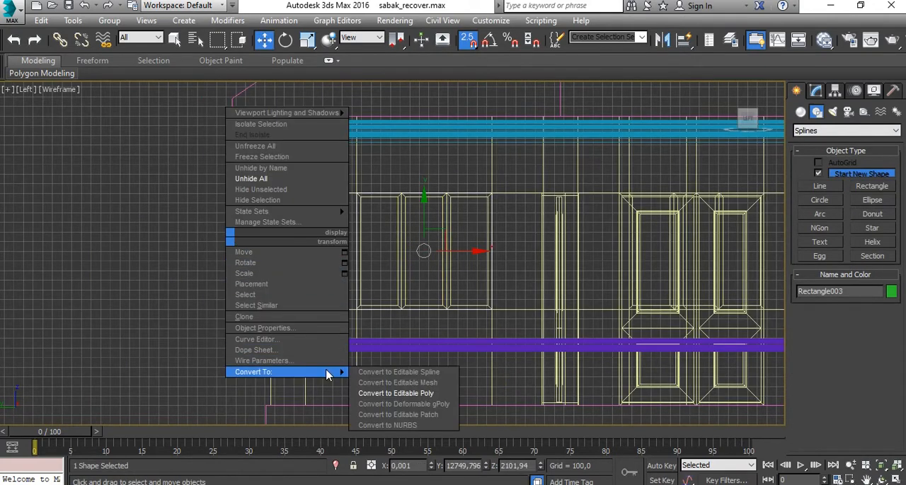
{"action": "left_click", "coordinate": [398, 372]}
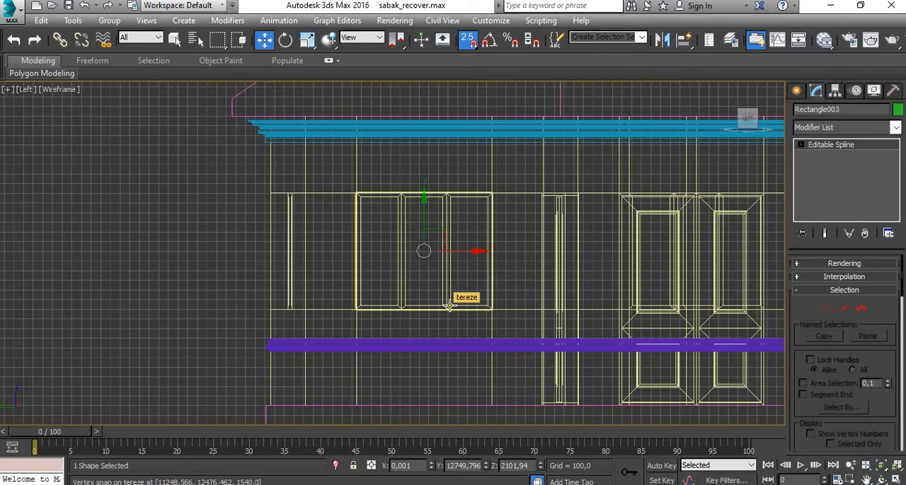
- Deselect the rectangle spline and examine its size and position against the three-pane windows of the house in the Perspective view
{"action": "key", "text": "alt+w"}
{"action": "right_click", "coordinate": [577, 396]}
{"action": "key", "text": "alt+w"}
{"action": "scroll", "coordinate": [488, 344], "scroll_direction": "down", "scroll_amount": 8}
{"action": "middle_click_drag", "start_coordinate": [539, 350], "coordinate": [445, 355], "text": "alt"}
{"action": "left_click", "coordinate": [482, 279]}
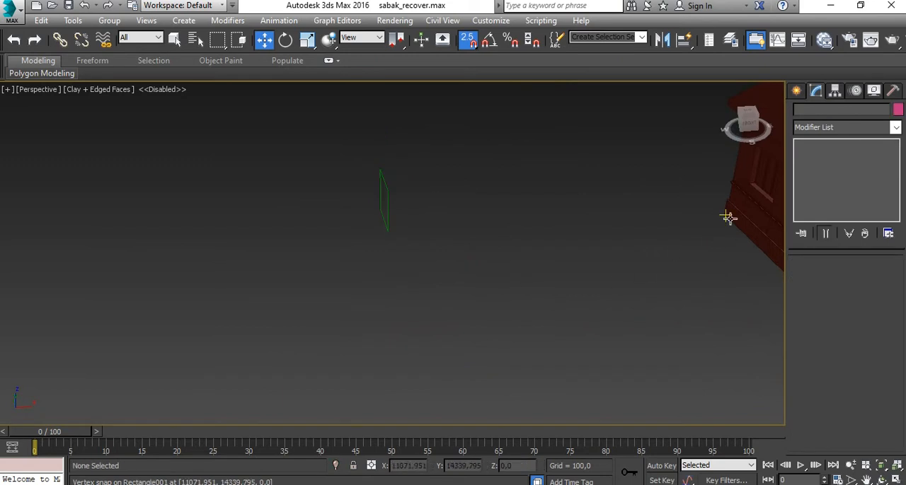
{"action": "middle_click_drag", "start_coordinate": [540, 224], "coordinate": [522, 256]}
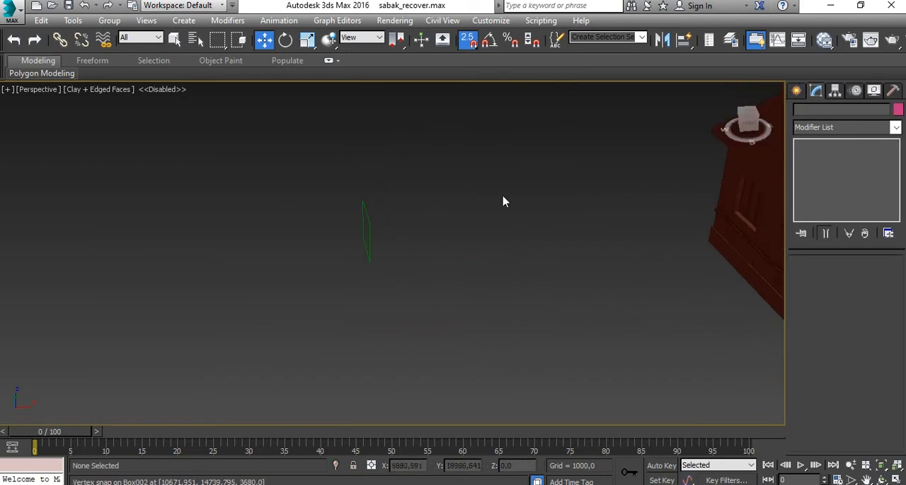
{"action": "middle_click_drag", "start_coordinate": [443, 231], "coordinate": [497, 219], "text": "alt"}
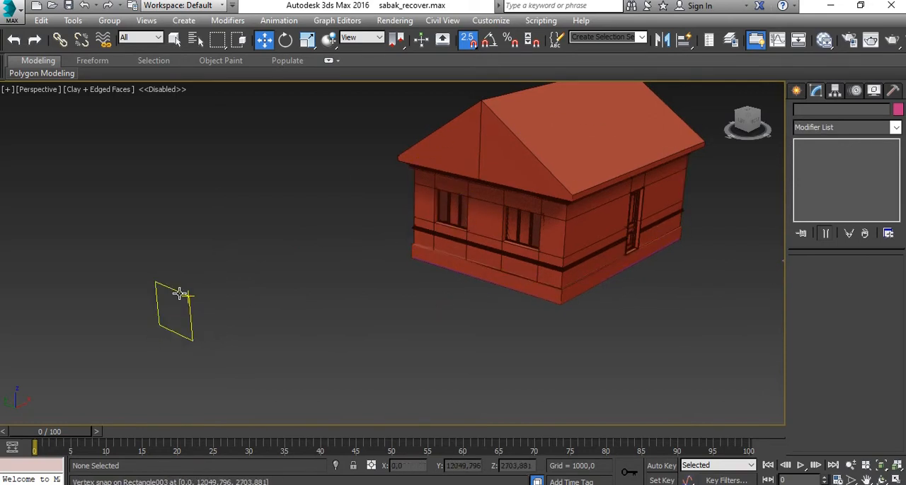
{"action": "scroll", "coordinate": [502, 249], "scroll_direction": "up", "scroll_amount": 6}
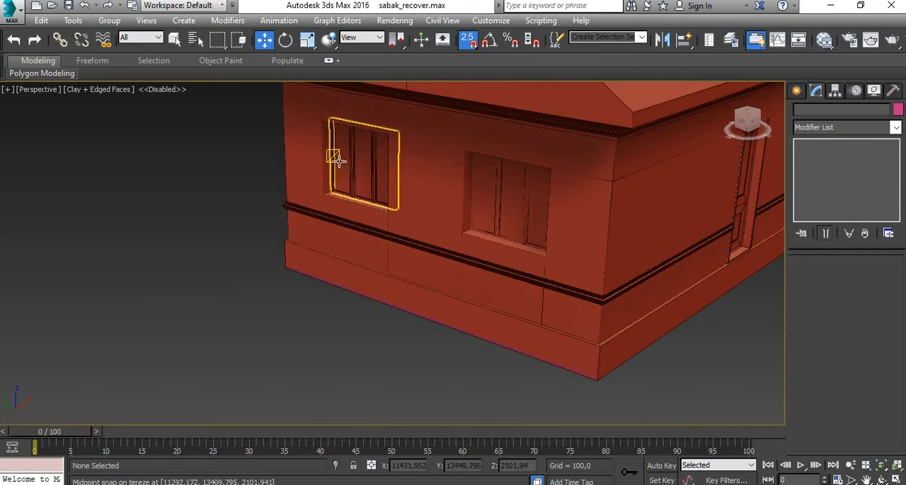
{"action": "scroll", "coordinate": [311, 182], "scroll_direction": "down", "scroll_amount": 4}
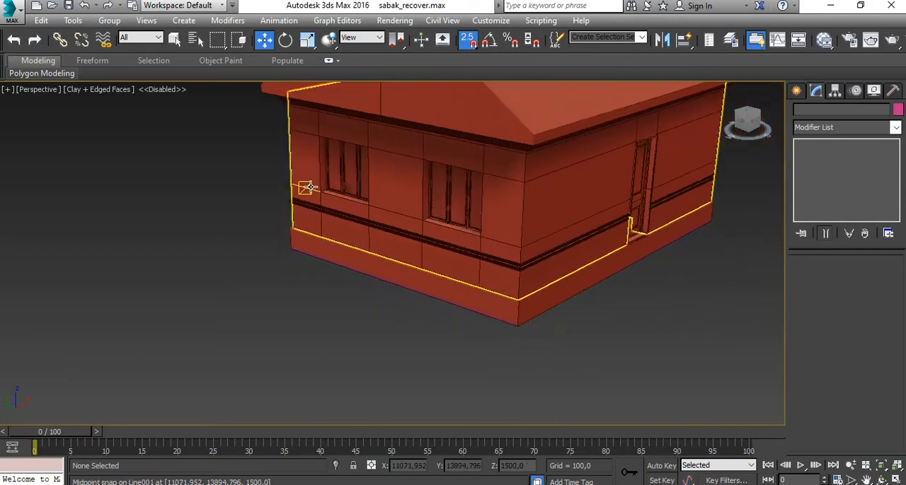
{"action": "middle_click_drag", "start_coordinate": [311, 182], "coordinate": [436, 231]}
{"action": "scroll", "coordinate": [390, 200], "scroll_direction": "down", "scroll_amount": 6}
{"action": "middle_click_drag", "start_coordinate": [318, 228], "coordinate": [465, 208]}
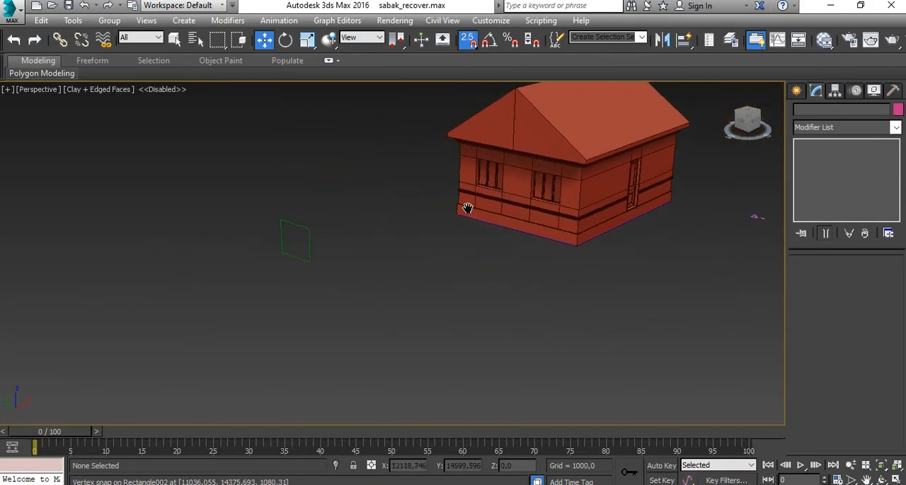
{"action": "scroll", "coordinate": [293, 245], "scroll_direction": "up", "scroll_amount": 4}
{"action": "scroll", "coordinate": [333, 229], "scroll_direction": "up", "scroll_amount": 1}
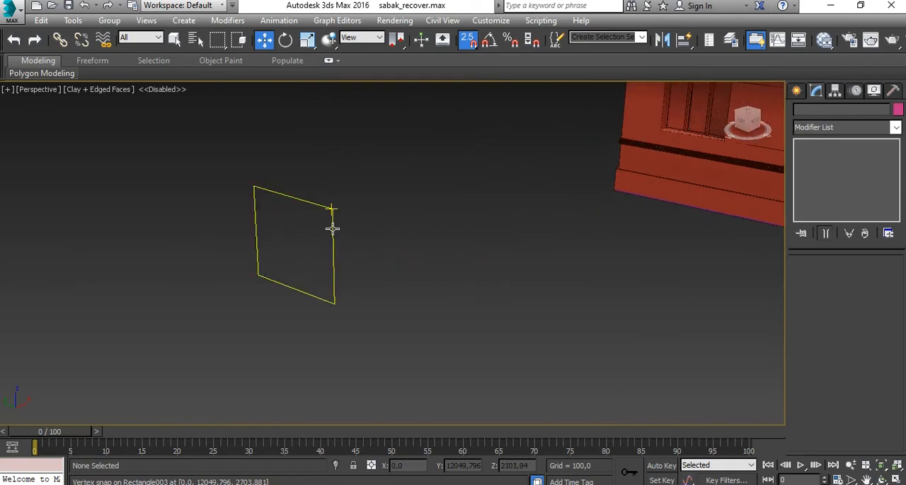
{"action": "scroll", "coordinate": [399, 252], "scroll_direction": "down", "scroll_amount": 3}
{"action": "middle_click_drag", "start_coordinate": [398, 269], "coordinate": [327, 301]}
{"action": "scroll", "coordinate": [513, 196], "scroll_direction": "up", "scroll_amount": 3}
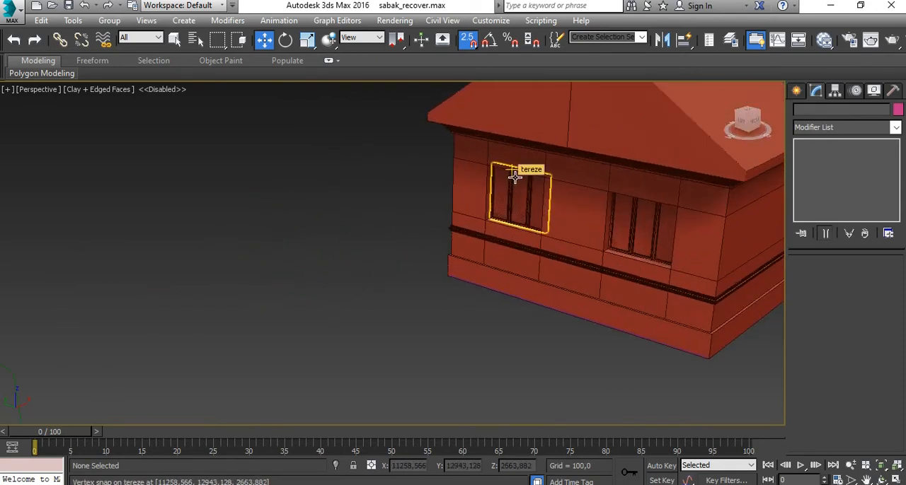
{"action": "scroll", "coordinate": [509, 185], "scroll_direction": "down", "scroll_amount": 3}
{"action": "scroll", "coordinate": [461, 237], "scroll_direction": "up", "scroll_amount": 1}
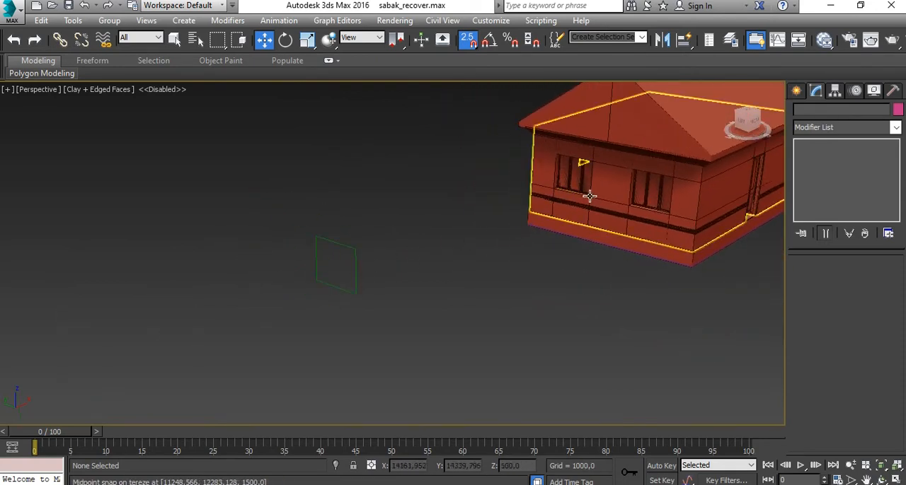
{"action": "middle_click_drag", "start_coordinate": [412, 310], "coordinate": [401, 307]}
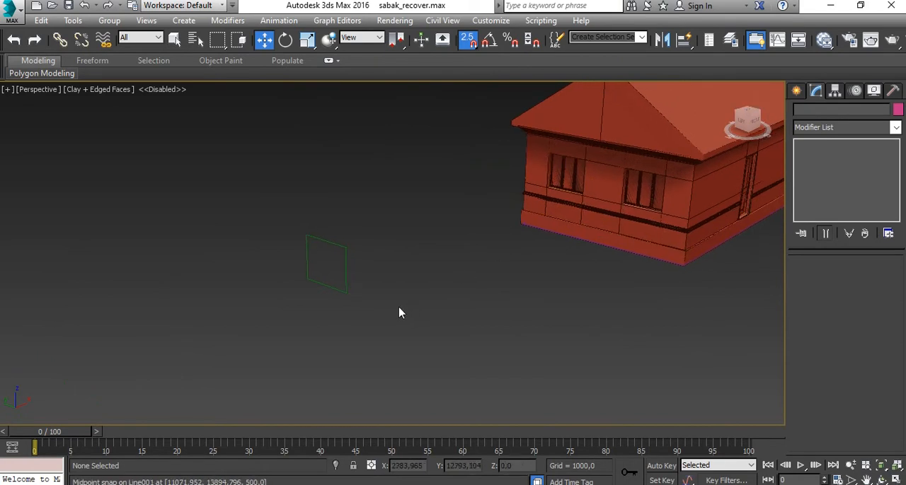
- In the Top view, start a line spline beside the edge-on window rectangle and cancel the curved first attempt
{"action": "key", "text": "alt+w"}
{"action": "left_click", "coordinate": [307, 221]}
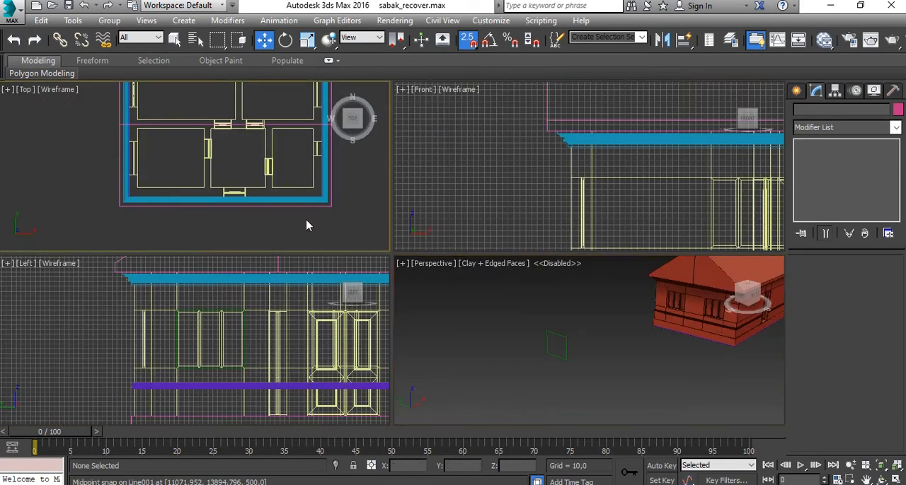
{"action": "key", "text": "alt+w"}
{"action": "scroll", "coordinate": [332, 254], "scroll_direction": "down", "scroll_amount": 5}
{"action": "scroll", "coordinate": [333, 258], "scroll_direction": "down", "scroll_amount": 2}
{"action": "middle_click_drag", "start_coordinate": [358, 317], "coordinate": [524, 309]}
{"action": "scroll", "coordinate": [354, 181], "scroll_direction": "up", "scroll_amount": 6}
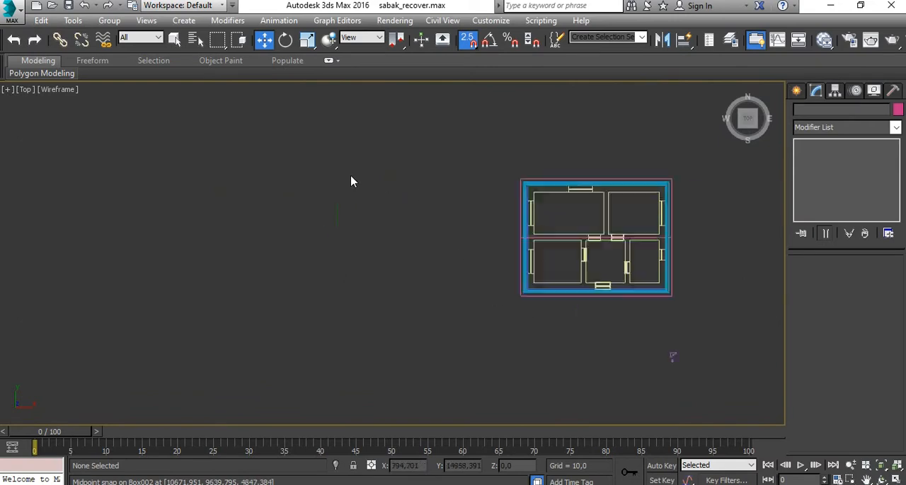
{"action": "middle_click_drag", "start_coordinate": [351, 247], "coordinate": [397, 145]}
{"action": "middle_click_drag", "start_coordinate": [346, 184], "coordinate": [330, 158]}
{"action": "scroll", "coordinate": [332, 177], "scroll_direction": "down", "scroll_amount": 1}
{"action": "left_click", "coordinate": [796, 92]}
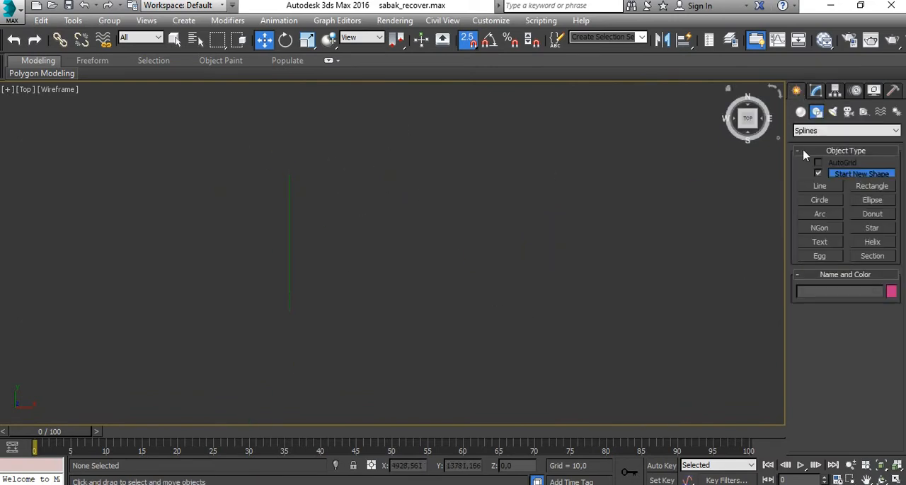
{"action": "left_click", "coordinate": [820, 187]}
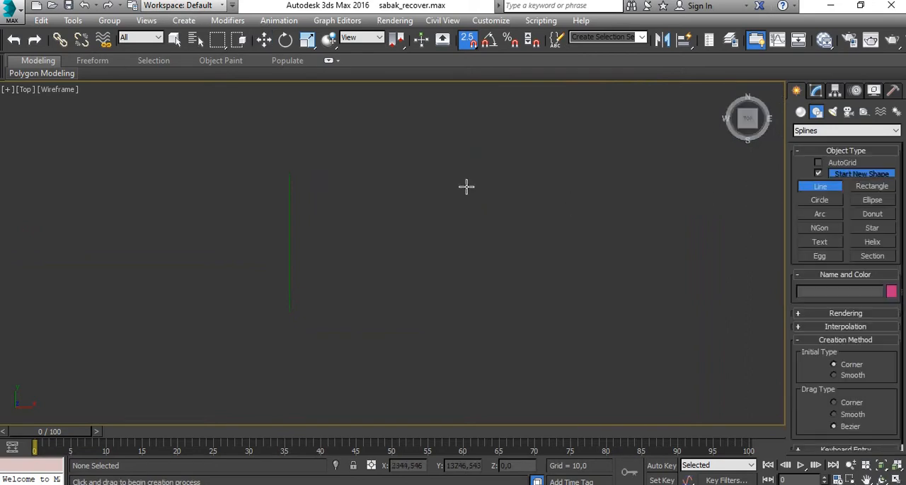
{"action": "left_click", "coordinate": [328, 150]}
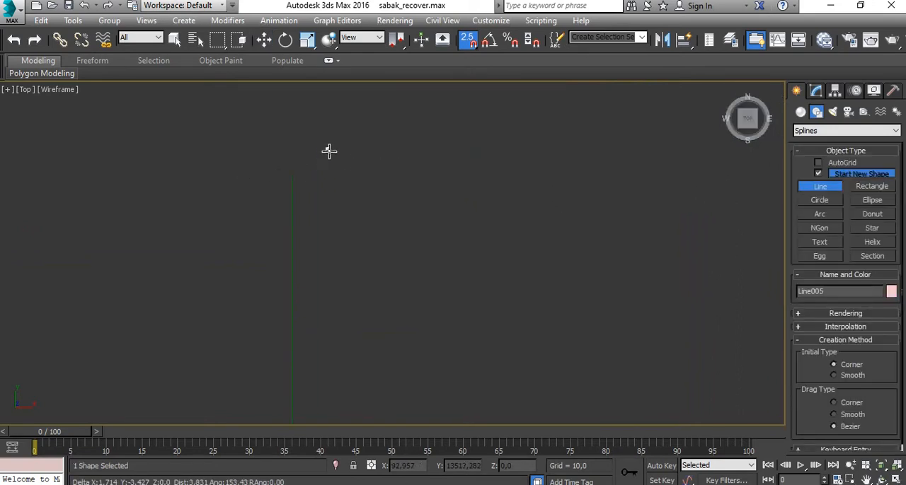
{"action": "right_click", "coordinate": [360, 180]}
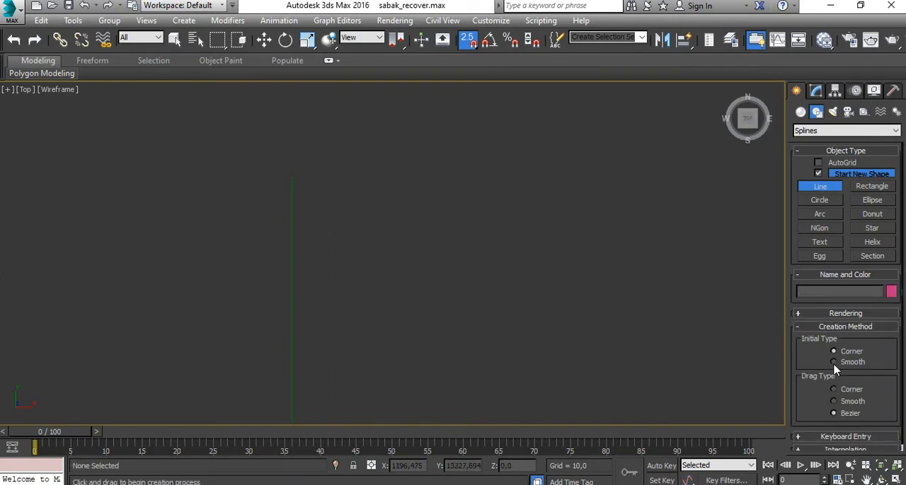
- With the line's drag type set to Corner, draw the profile's straight back edge, a base about 17 wide and an outer edge about 16 long
{"action": "left_click", "coordinate": [330, 148]}
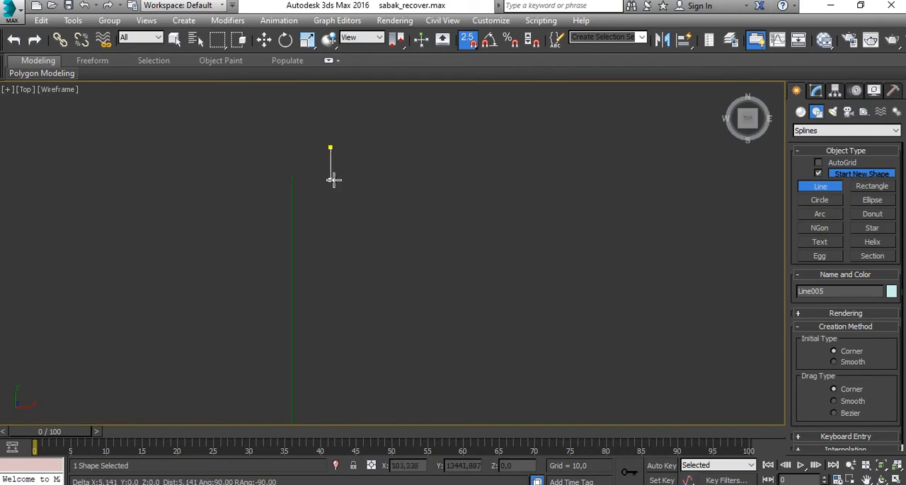
{"action": "left_click", "coordinate": [330, 180]}
{"action": "scroll", "coordinate": [340, 179], "scroll_direction": "up", "scroll_amount": 5}
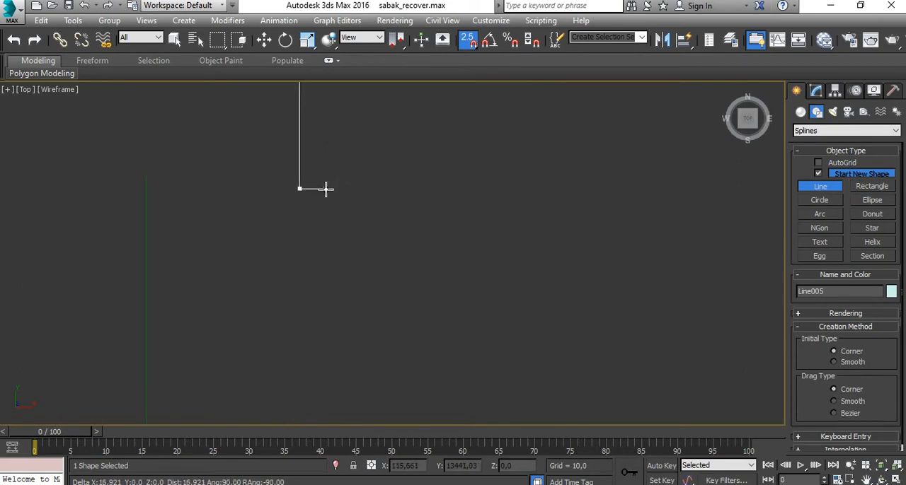
{"action": "left_click", "coordinate": [327, 188]}
{"action": "scroll", "coordinate": [328, 173], "scroll_direction": "down", "scroll_amount": 5}
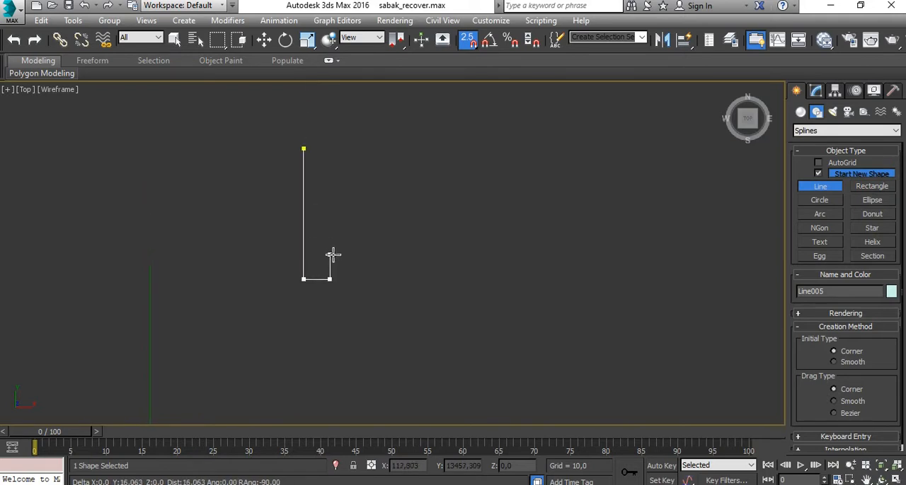
{"action": "left_click", "coordinate": [329, 256]}
{"action": "scroll", "coordinate": [323, 253], "scroll_direction": "up", "scroll_amount": 5}
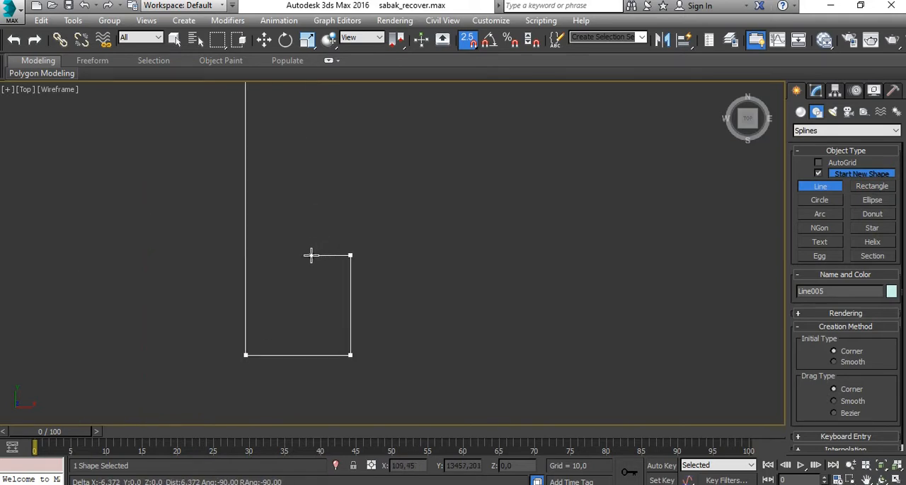
- Continue the front edge of the profile upward with two small rectangular notches separated by a straight stretch about 12 long
{"action": "left_click", "coordinate": [310, 255]}
{"action": "left_click", "coordinate": [310, 217]}
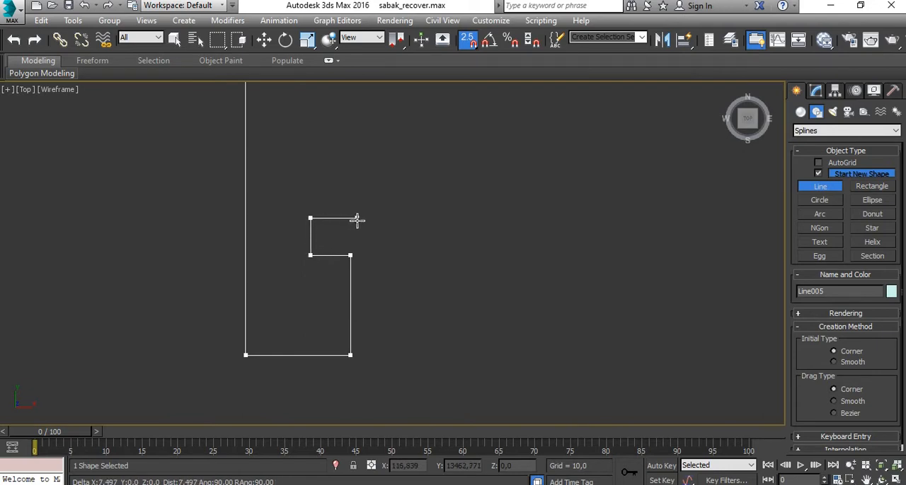
{"action": "left_click", "coordinate": [349, 218]}
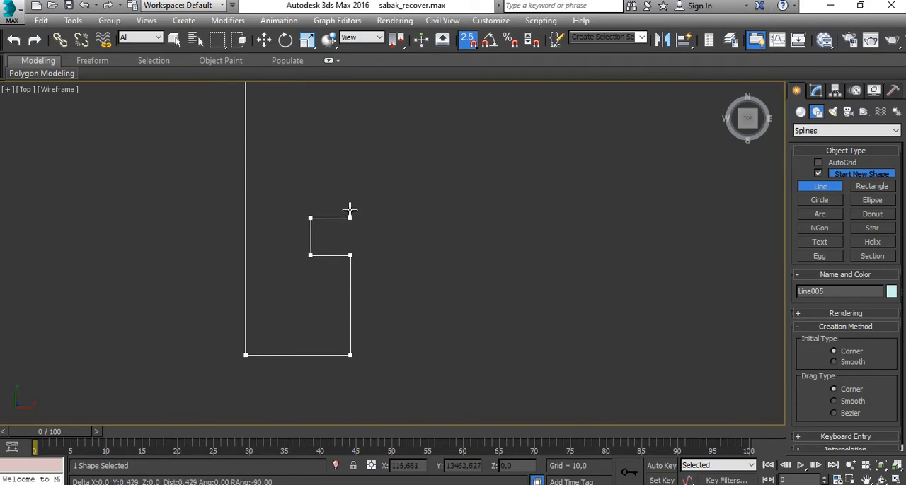
{"action": "left_click", "coordinate": [349, 142]}
{"action": "left_click", "coordinate": [314, 142]}
{"action": "left_click", "coordinate": [314, 108]}
{"action": "left_click", "coordinate": [353, 107]}
- Add a third rectangular notch, run the front edge up level with the start point and close the profile spline there
{"action": "middle_click_drag", "start_coordinate": [358, 109], "coordinate": [418, 289]}
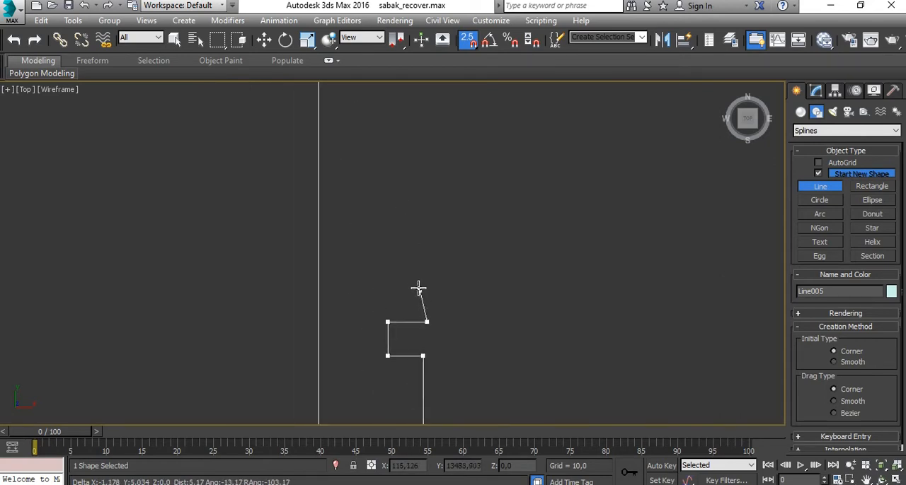
{"action": "scroll", "coordinate": [421, 233], "scroll_direction": "down", "scroll_amount": 3}
{"action": "left_click", "coordinate": [425, 237]}
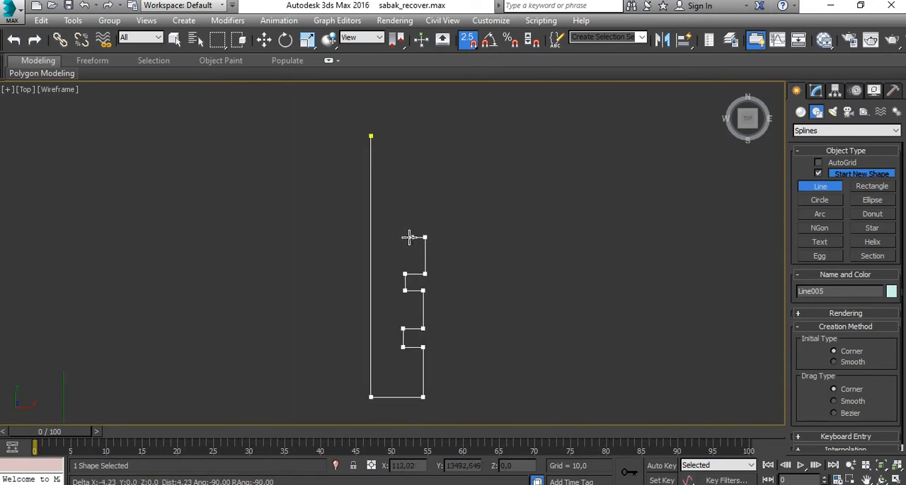
{"action": "left_click", "coordinate": [405, 237]}
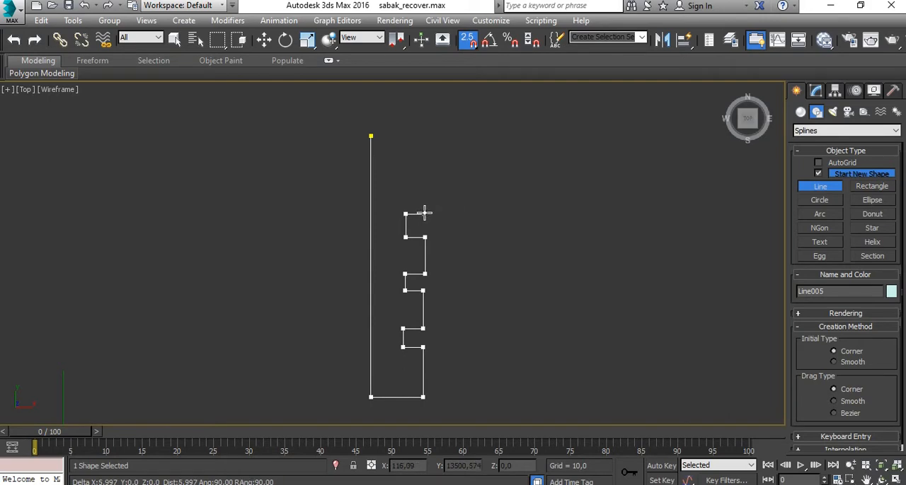
{"action": "left_click", "coordinate": [424, 214]}
{"action": "left_click", "coordinate": [424, 136]}
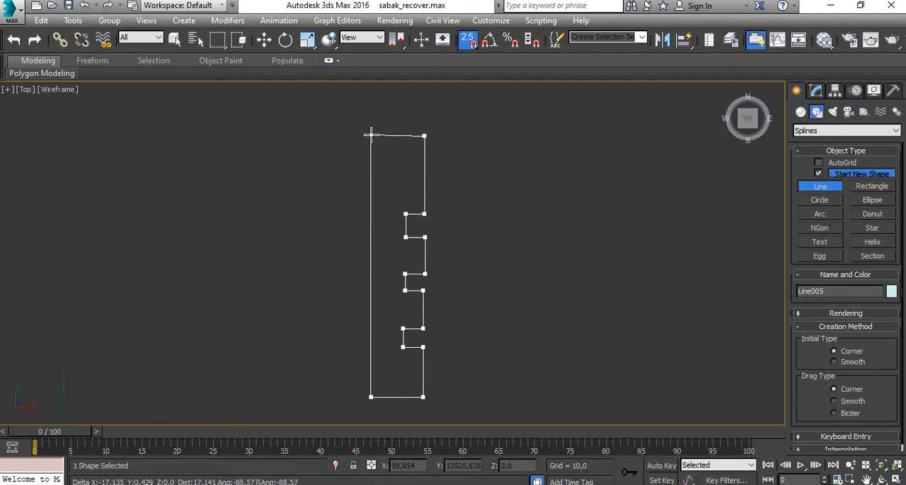
{"action": "left_click", "coordinate": [371, 134]}
{"action": "left_click", "coordinate": [445, 289]}
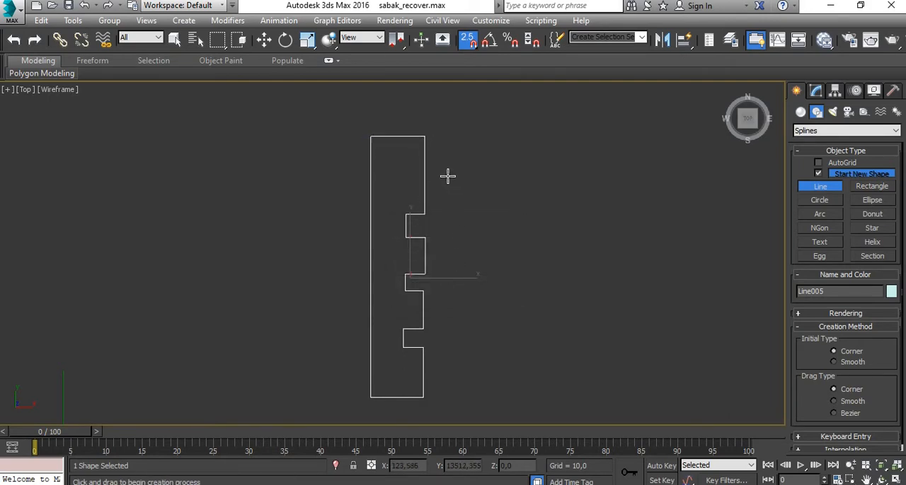
- End line creation and convert the closed notched profile to an editable spline
{"action": "right_click", "coordinate": [487, 180]}
{"action": "right_click", "coordinate": [456, 160]}
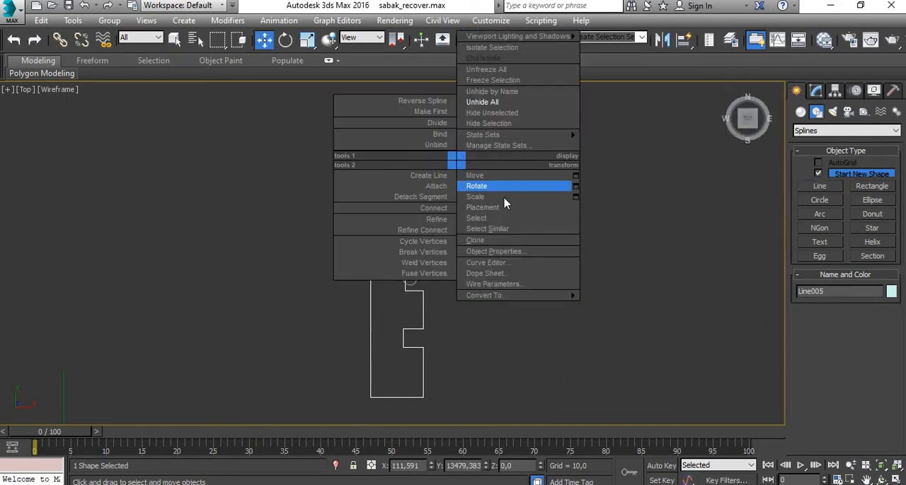
{"action": "mouse_move", "coordinate": [559, 296]}
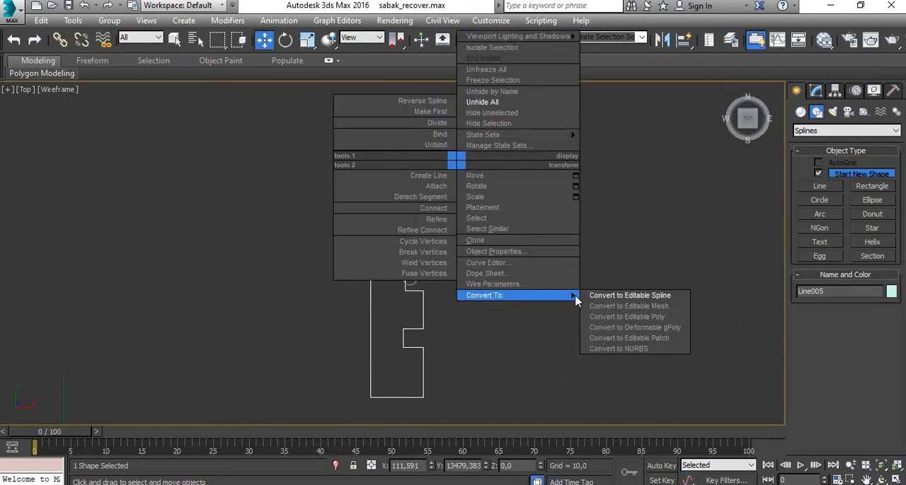
{"action": "left_click", "coordinate": [610, 296]}
- Lower the profile's two top vertices together along Y to shorten the straight section above the upper notch
{"action": "left_click", "coordinate": [828, 288]}
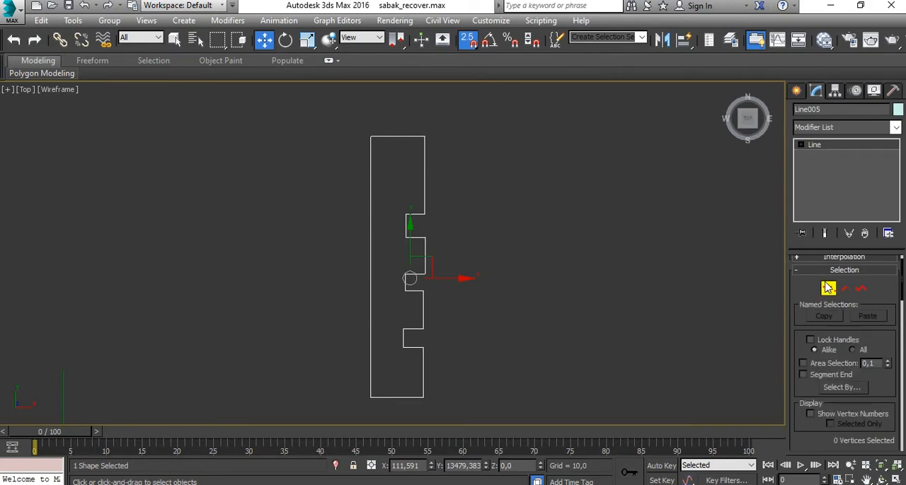
{"action": "left_click_drag", "start_coordinate": [447, 131], "coordinate": [396, 141]}
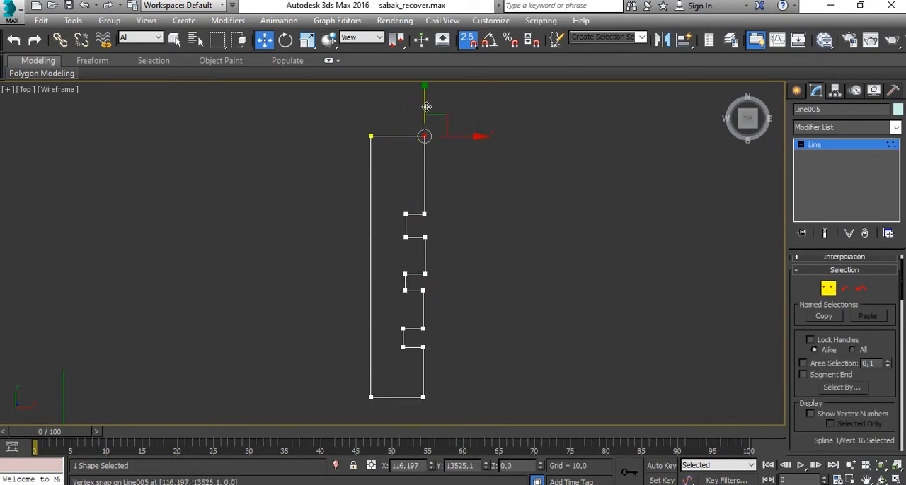
{"action": "left_click", "coordinate": [503, 148]}
{"action": "left_click_drag", "start_coordinate": [495, 112], "coordinate": [378, 176]}
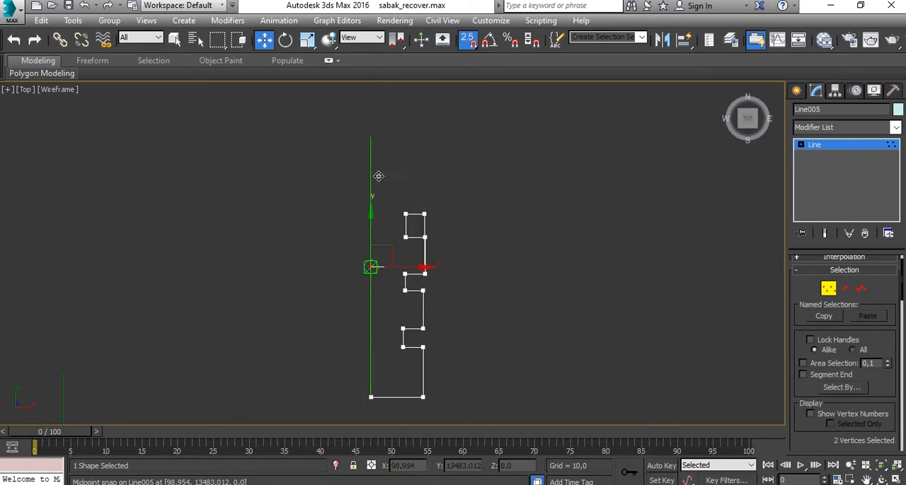
{"action": "left_click", "coordinate": [378, 177]}
{"action": "left_click_drag", "start_coordinate": [371, 267], "coordinate": [370, 137]}
{"action": "left_click_drag", "start_coordinate": [423, 106], "coordinate": [576, 167]}
{"action": "middle_click_drag", "start_coordinate": [567, 266], "coordinate": [565, 222]}
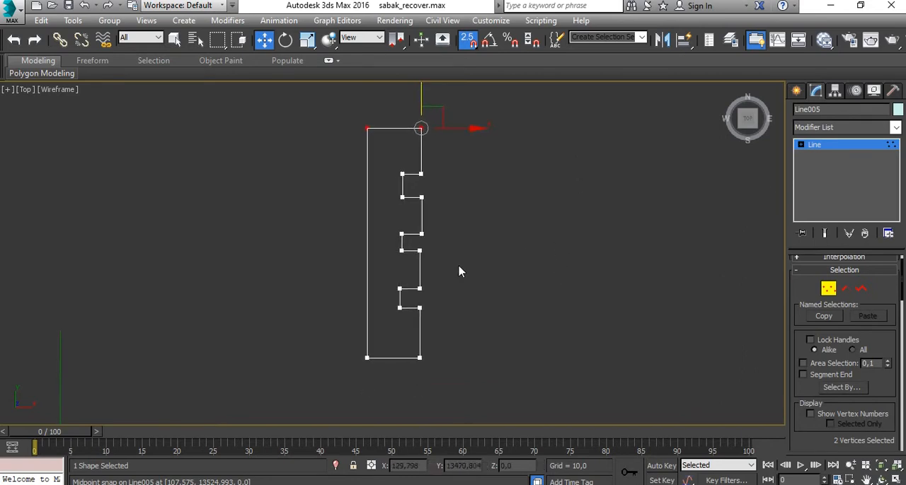
{"action": "scroll", "coordinate": [440, 189], "scroll_direction": "up", "scroll_amount": 2}
{"action": "scroll", "coordinate": [440, 189], "scroll_direction": "down", "scroll_amount": 2}
{"action": "left_click", "coordinate": [499, 113]}
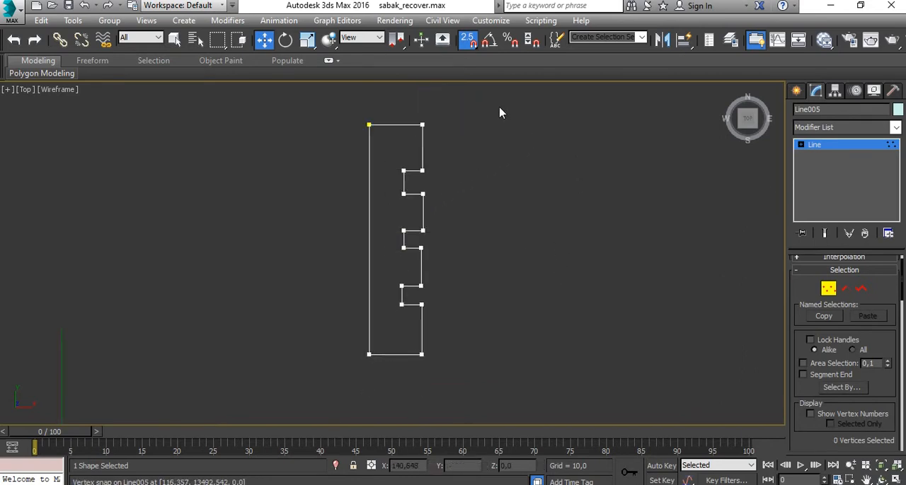
{"action": "left_click_drag", "start_coordinate": [438, 353], "coordinate": [418, 388]}
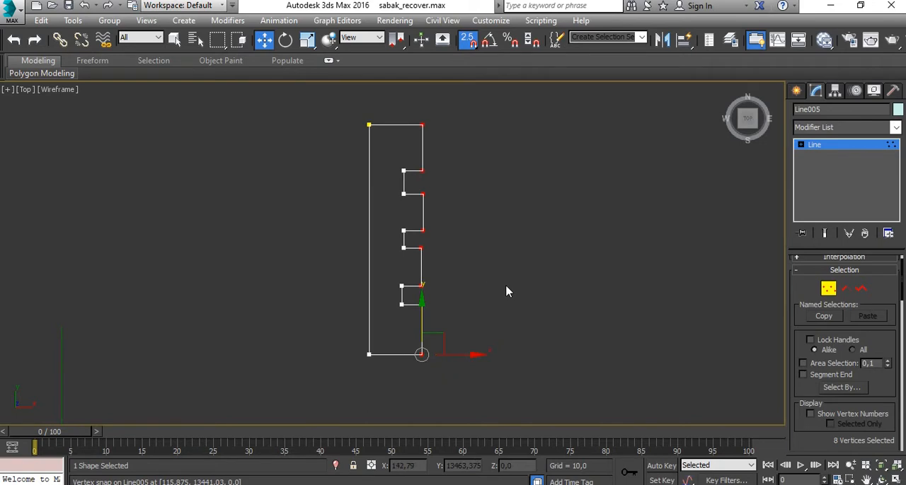
{"action": "key", "text": "r"}
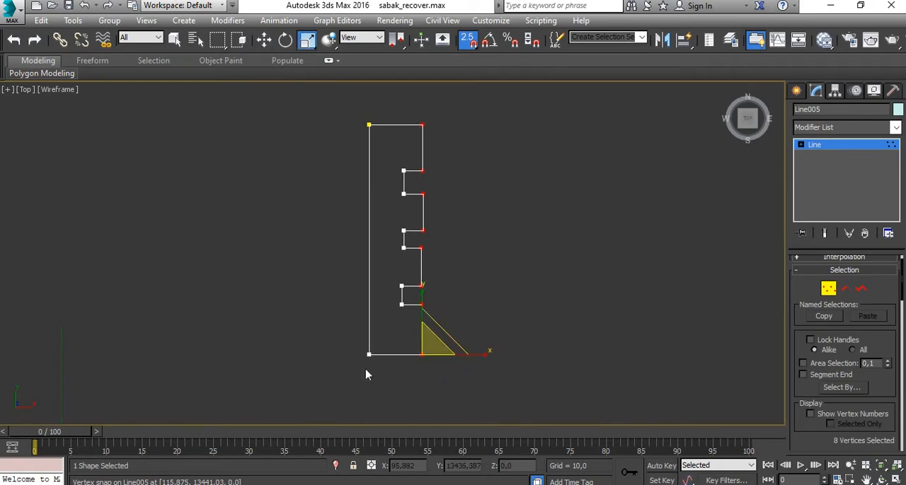
{"action": "scroll", "coordinate": [438, 339], "scroll_direction": "up", "scroll_amount": 2}
{"action": "scroll", "coordinate": [482, 320], "scroll_direction": "down", "scroll_amount": 5}
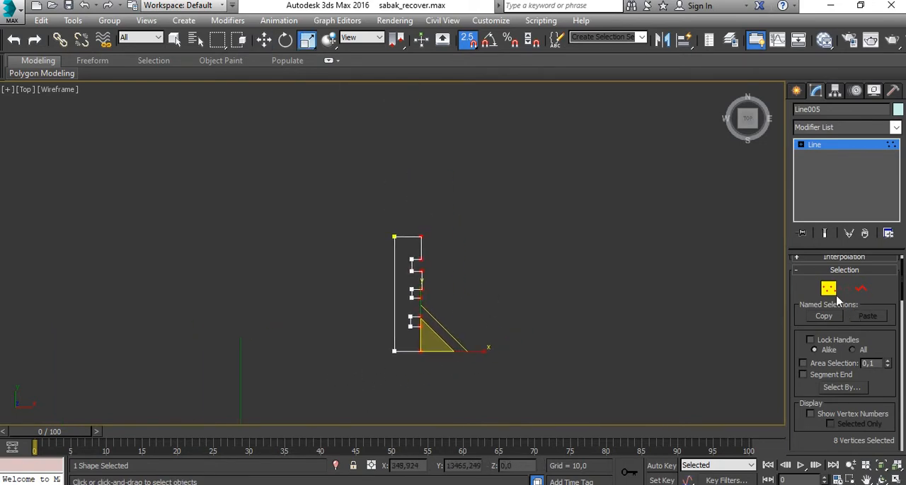
{"action": "scroll", "coordinate": [458, 321], "scroll_direction": "up", "scroll_amount": 4}
{"action": "left_click", "coordinate": [481, 303]}
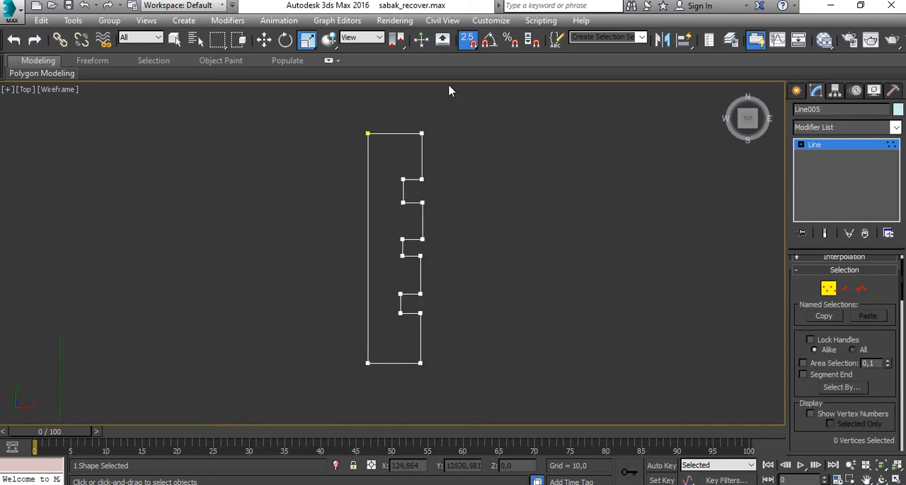
- Straighten the profile's front edge by snapping the vertex pairs of its straight stretches to one common X position
{"action": "left_click_drag", "start_coordinate": [417, 205], "coordinate": [417, 202]}
{"action": "key", "text": "w"}
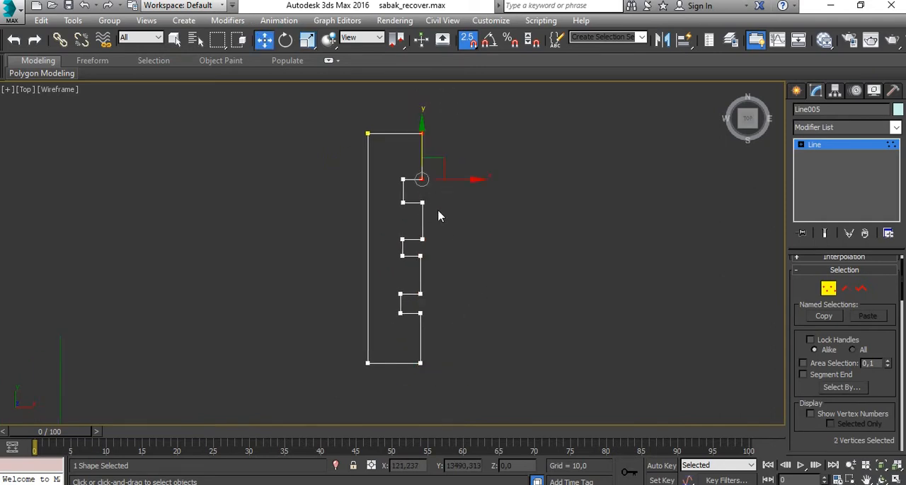
{"action": "left_click_drag", "start_coordinate": [464, 182], "coordinate": [425, 203]}
{"action": "left_click", "coordinate": [458, 241]}
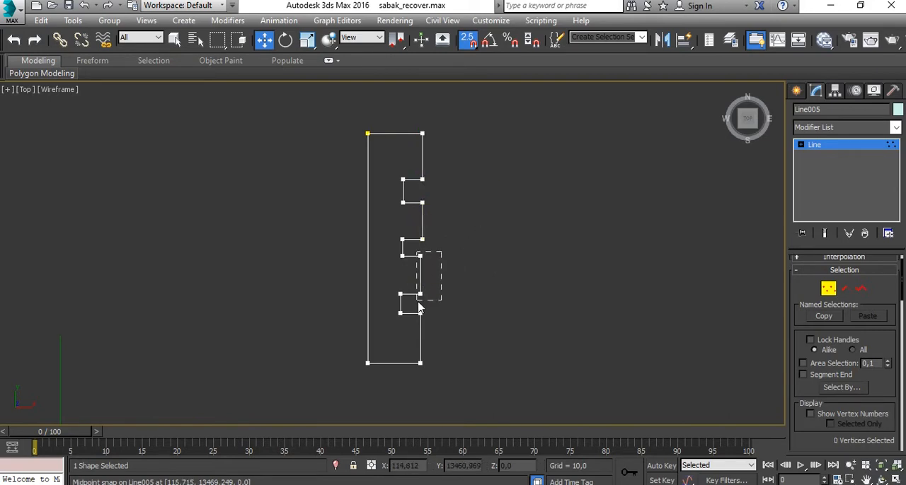
{"action": "left_click_drag", "start_coordinate": [418, 303], "coordinate": [417, 301]}
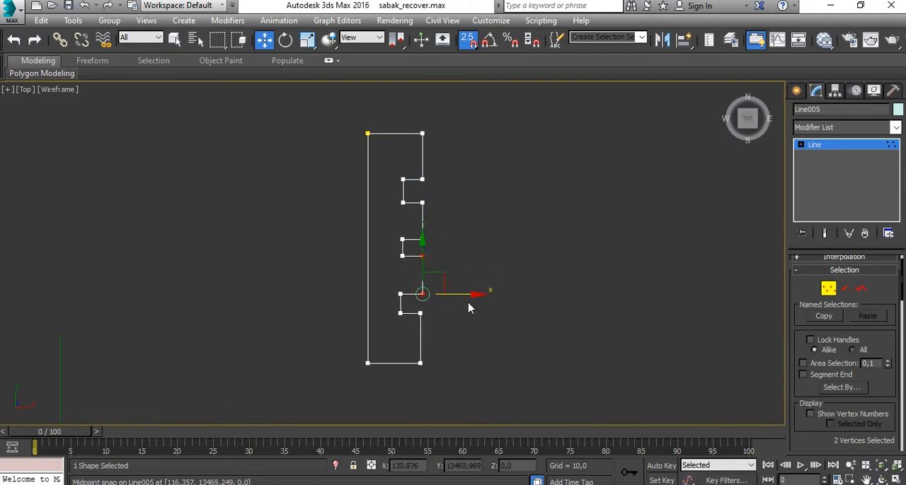
{"action": "middle_click_drag", "start_coordinate": [468, 308], "coordinate": [493, 266]}
{"action": "left_click_drag", "start_coordinate": [462, 276], "coordinate": [466, 293]}
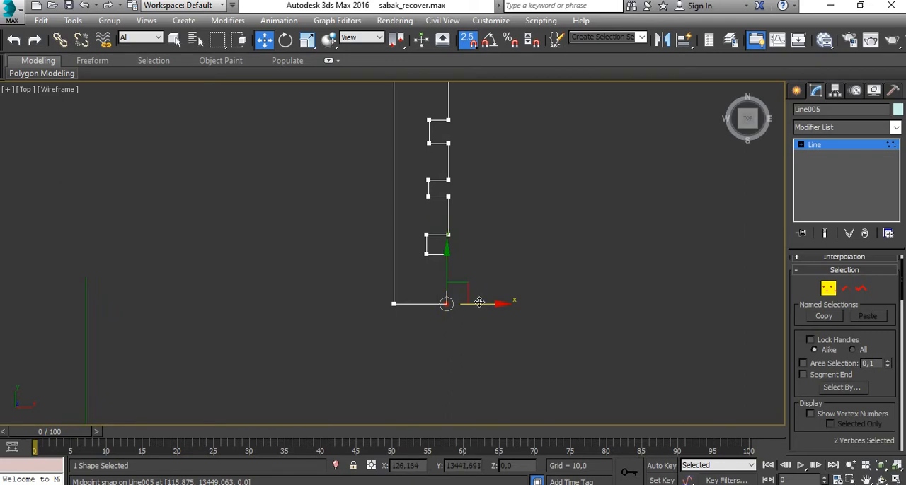
{"action": "left_click", "coordinate": [517, 230]}
- Snap the inner vertices of the notches along X to one common depth, then leave vertex editing and deselect the profile
{"action": "middle_click_drag", "start_coordinate": [504, 177], "coordinate": [519, 290]}
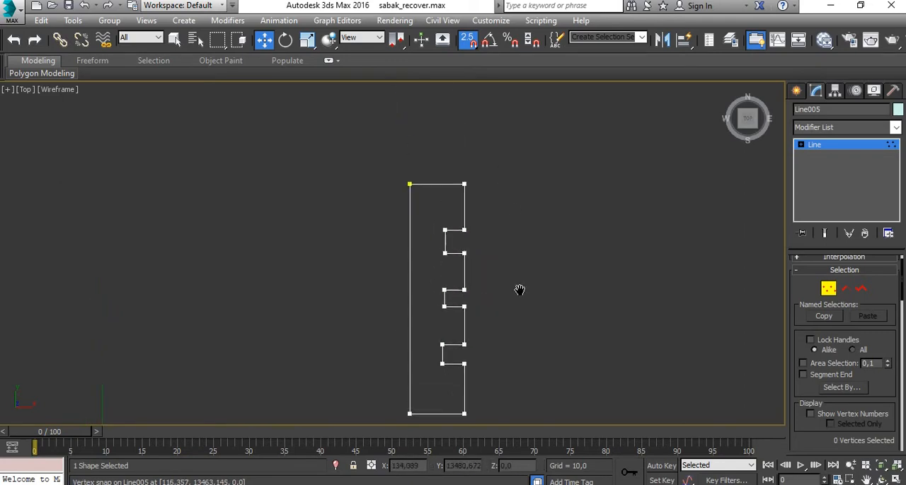
{"action": "left_click_drag", "start_coordinate": [427, 218], "coordinate": [448, 274]}
{"action": "middle_click_drag", "start_coordinate": [477, 257], "coordinate": [500, 229]}
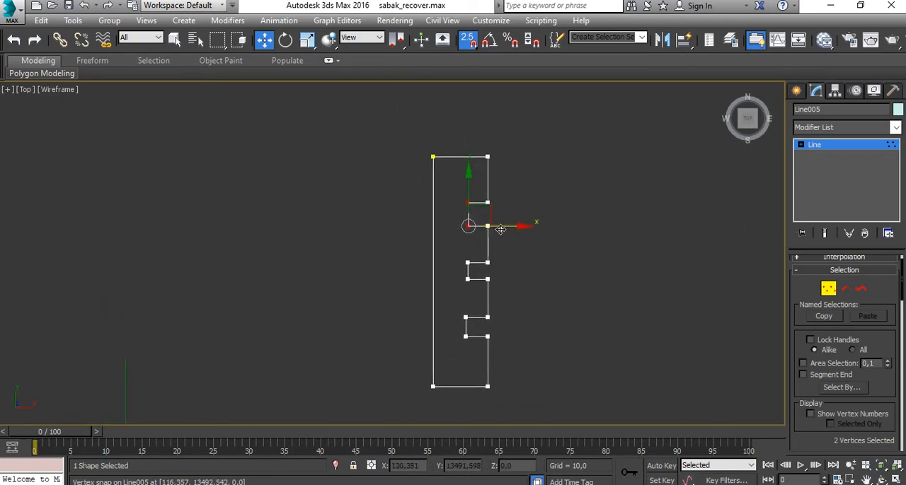
{"action": "middle_click_drag", "start_coordinate": [522, 260], "coordinate": [521, 198]}
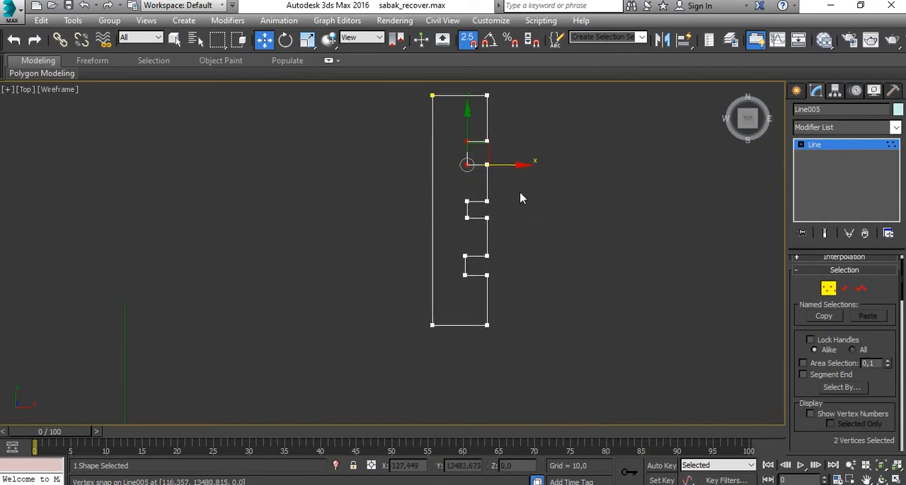
{"action": "left_click_drag", "start_coordinate": [482, 298], "coordinate": [467, 203]}
{"action": "left_click", "coordinate": [536, 214]}
{"action": "middle_click_drag", "start_coordinate": [536, 211], "coordinate": [533, 232]}
{"action": "left_click", "coordinate": [828, 291]}
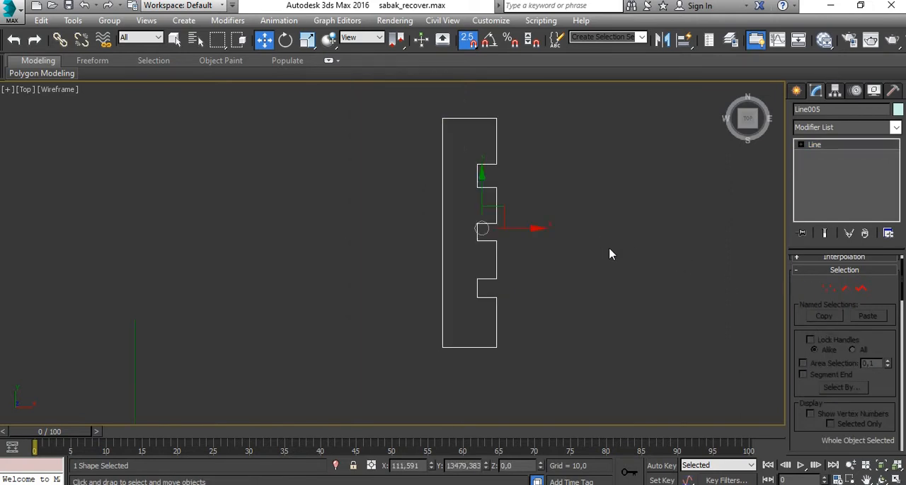
{"action": "middle_click_drag", "start_coordinate": [608, 248], "coordinate": [569, 259]}
{"action": "left_click", "coordinate": [594, 236]}
- Create a guide box snapped over the profile's full extents, about 73.8 by 17.4 and 16.9 high, and move it beside the profile's back edge
{"action": "left_click", "coordinate": [799, 92]}
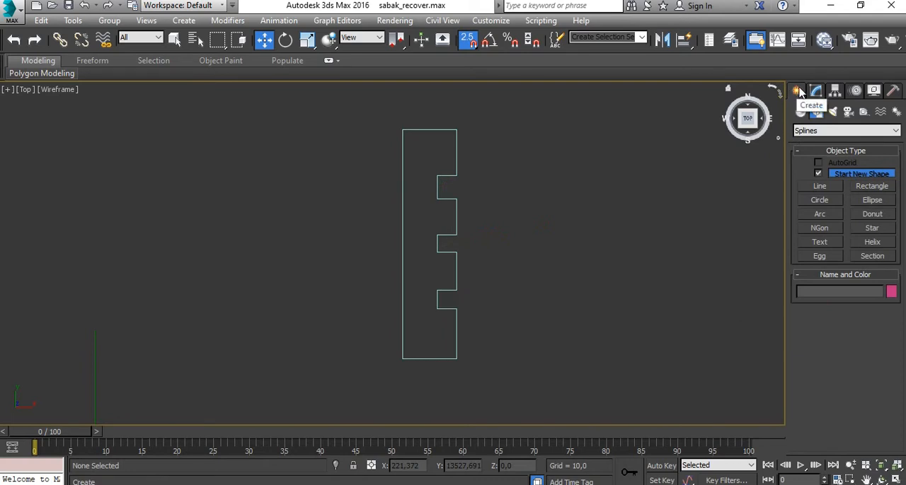
{"action": "left_click", "coordinate": [800, 113]}
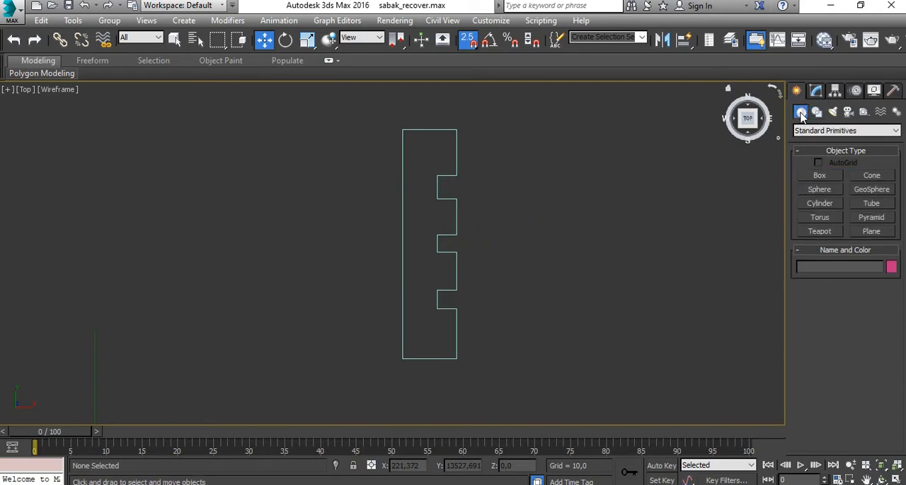
{"action": "left_click", "coordinate": [819, 175]}
{"action": "left_click_drag", "start_coordinate": [403, 129], "coordinate": [461, 364]}
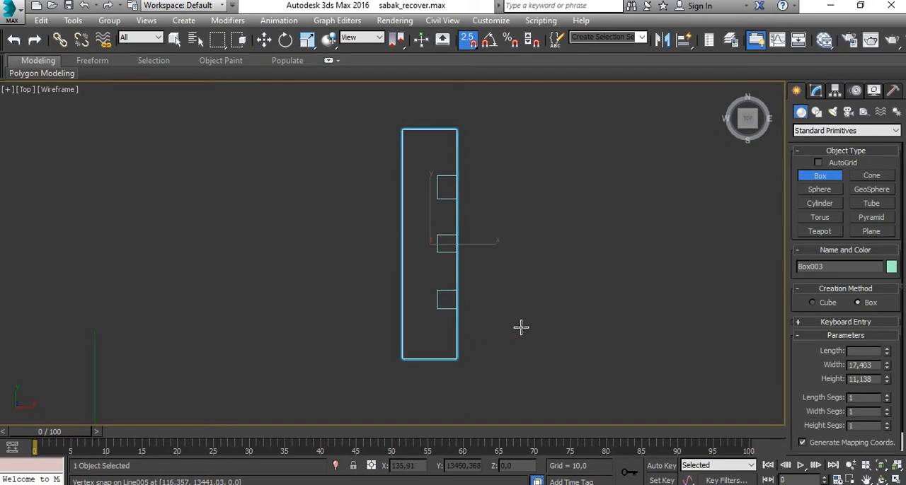
{"action": "key", "text": "w"}
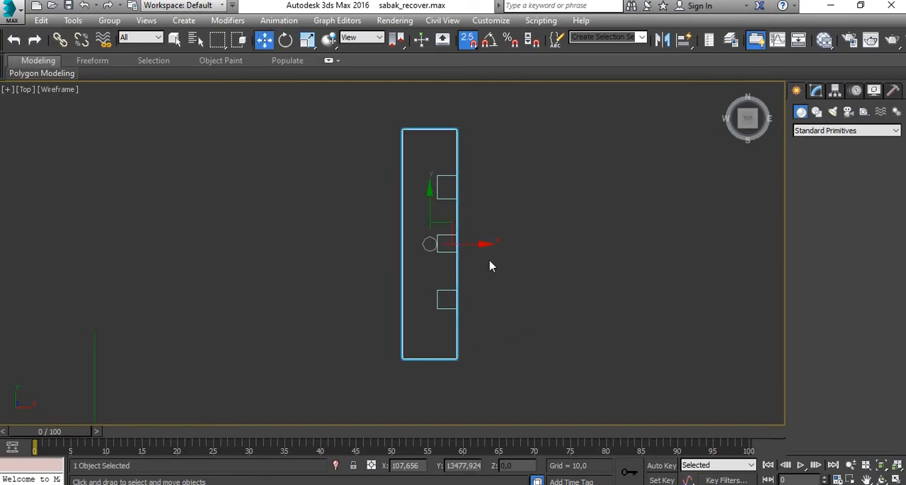
{"action": "left_click_drag", "start_coordinate": [458, 245], "coordinate": [363, 245]}
{"action": "left_click", "coordinate": [497, 245]}
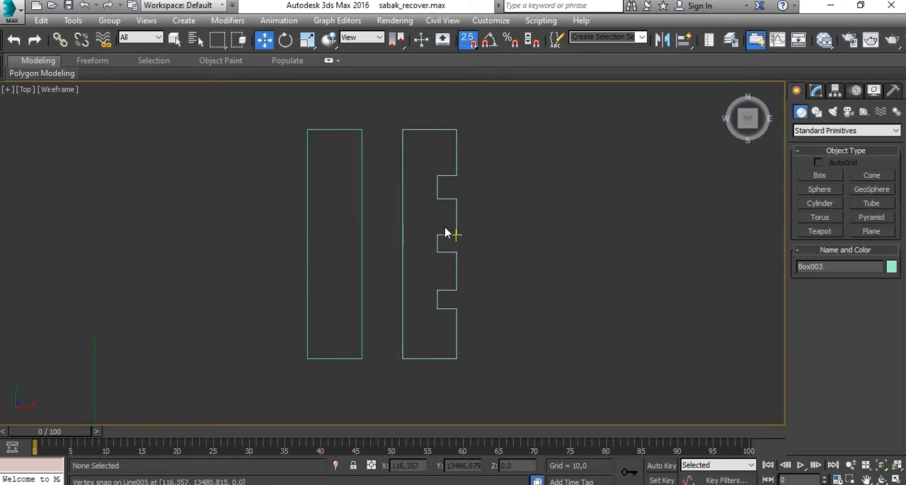
- Set the guide box's length to 70 and its width to 20
{"action": "left_click", "coordinate": [360, 210]}
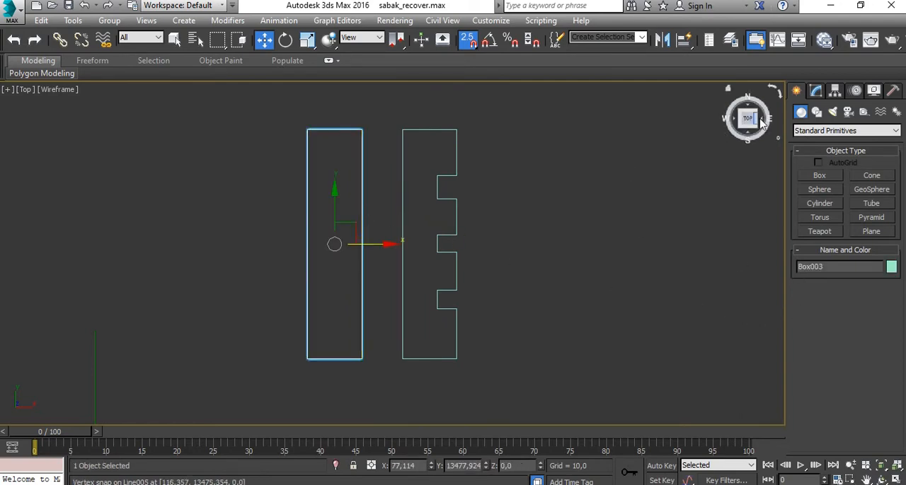
{"action": "left_click", "coordinate": [818, 92]}
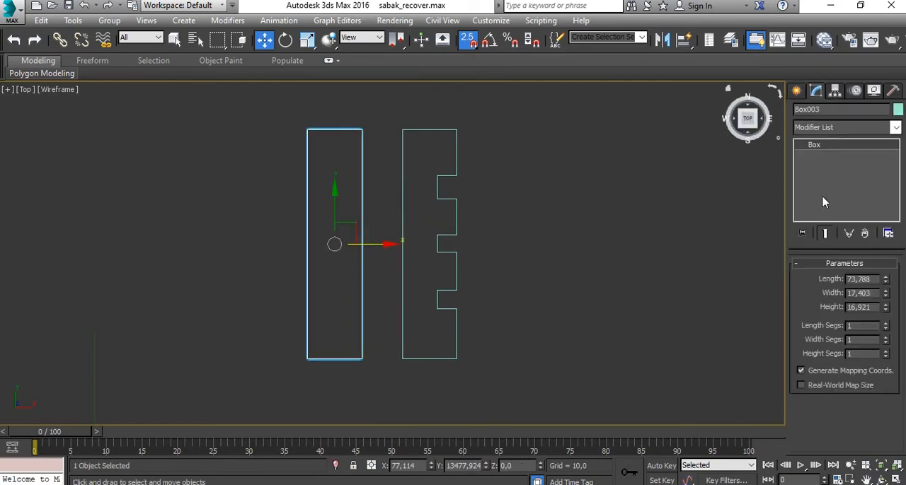
{"action": "left_click", "coordinate": [876, 280]}
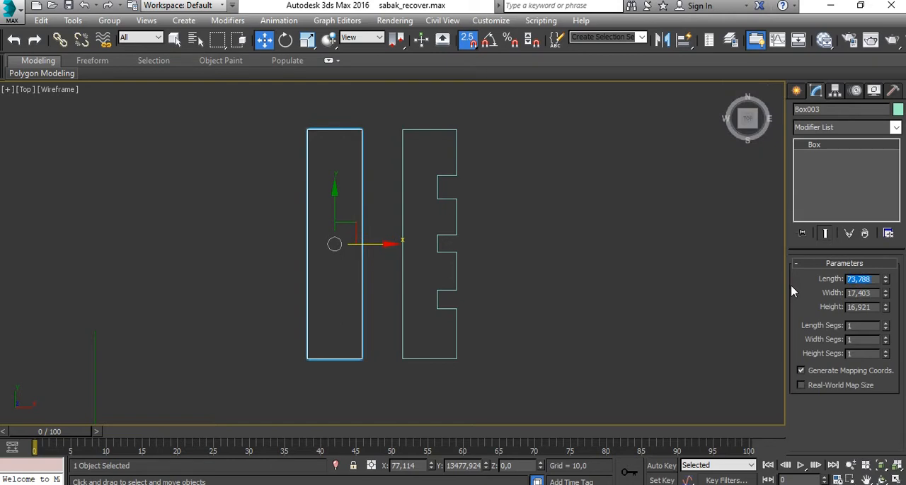
{"action": "type", "text": "70"}
{"action": "left_click", "coordinate": [873, 293]}
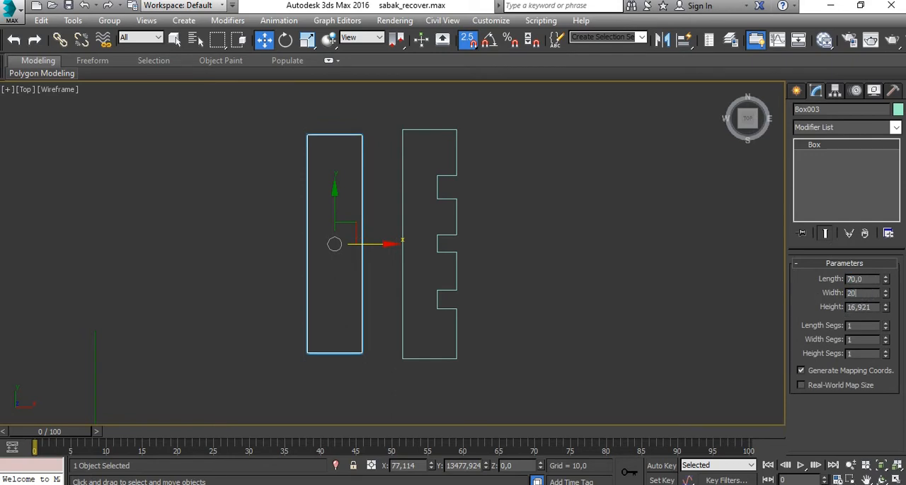
{"action": "key", "text": "Return"}
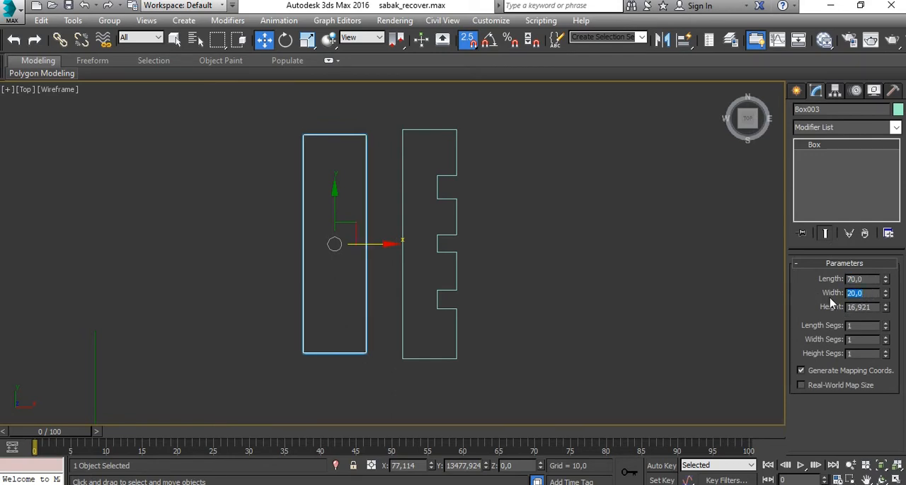
- Divide the guide box into 7 length segments and 2 width segments
{"action": "scroll", "coordinate": [382, 237], "scroll_direction": "up", "scroll_amount": 3}
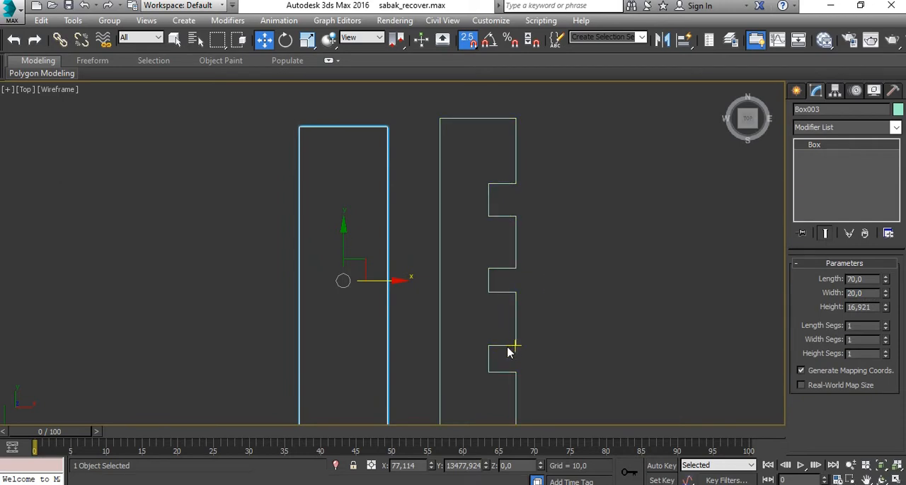
{"action": "middle_click_drag", "start_coordinate": [510, 350], "coordinate": [497, 287]}
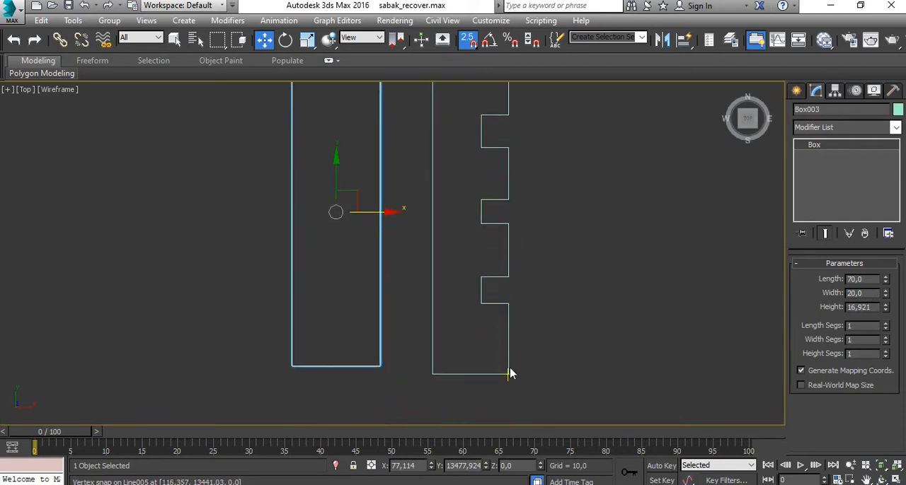
{"action": "left_click", "coordinate": [885, 323]}
{"action": "left_click", "coordinate": [885, 323]}
{"action": "left_click", "coordinate": [885, 322]}
{"action": "left_click", "coordinate": [885, 325]}
{"action": "left_click", "coordinate": [885, 326]}
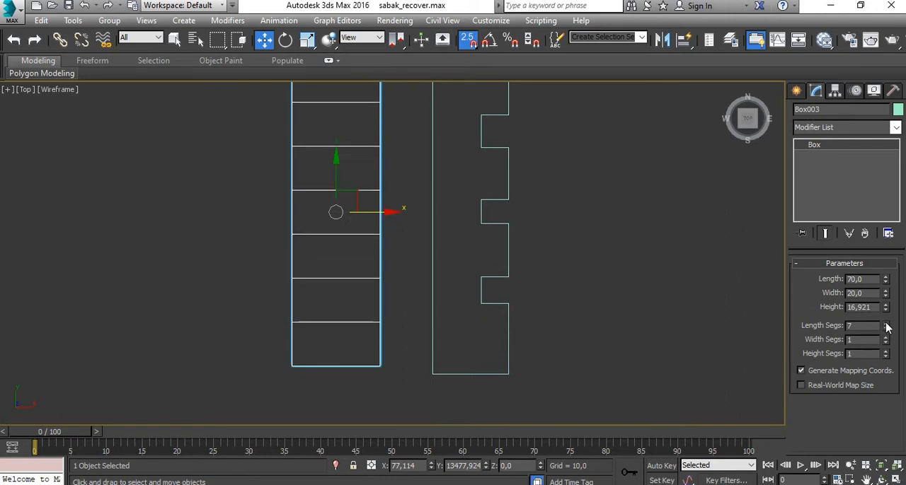
{"action": "middle_click_drag", "start_coordinate": [451, 257], "coordinate": [487, 301]}
{"action": "middle_click_drag", "start_coordinate": [542, 322], "coordinate": [533, 297]}
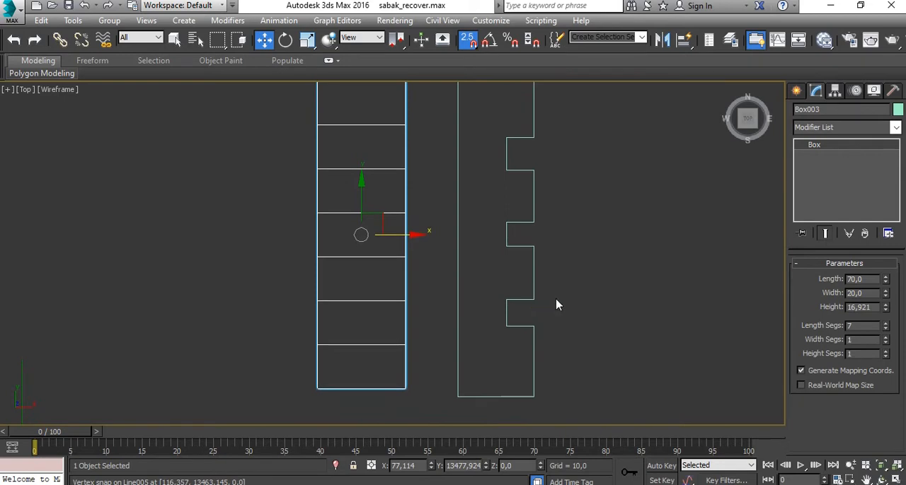
{"action": "left_click", "coordinate": [885, 338]}
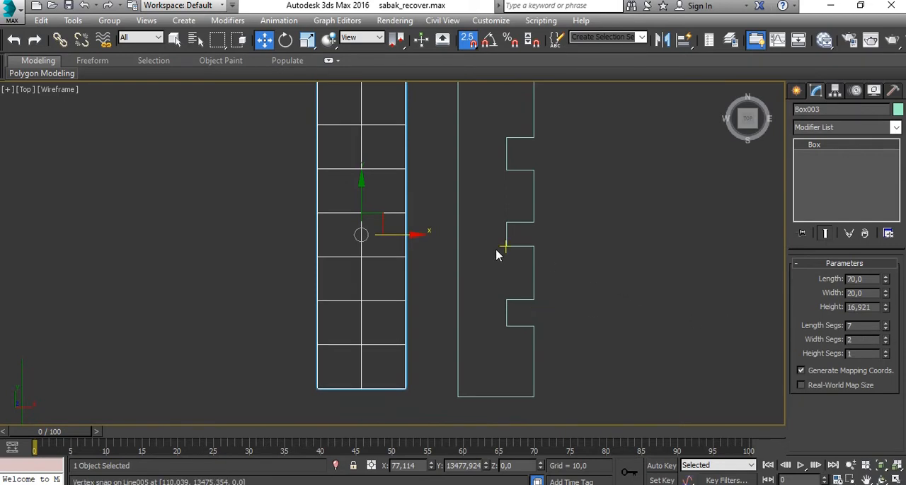
- Move the guide box along X until its centre line snaps to the notches' inner edge, and reselect the notched profile
{"action": "middle_click_drag", "start_coordinate": [624, 257], "coordinate": [616, 286]}
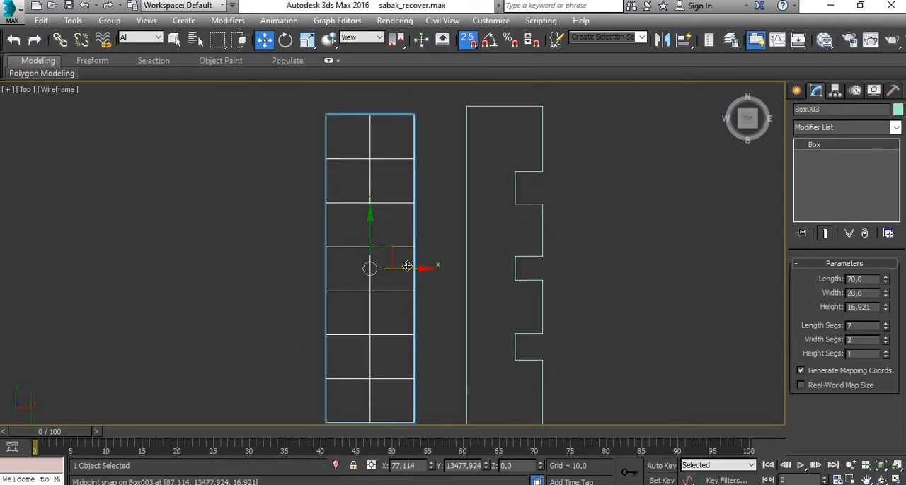
{"action": "left_click_drag", "start_coordinate": [369, 269], "coordinate": [514, 269]}
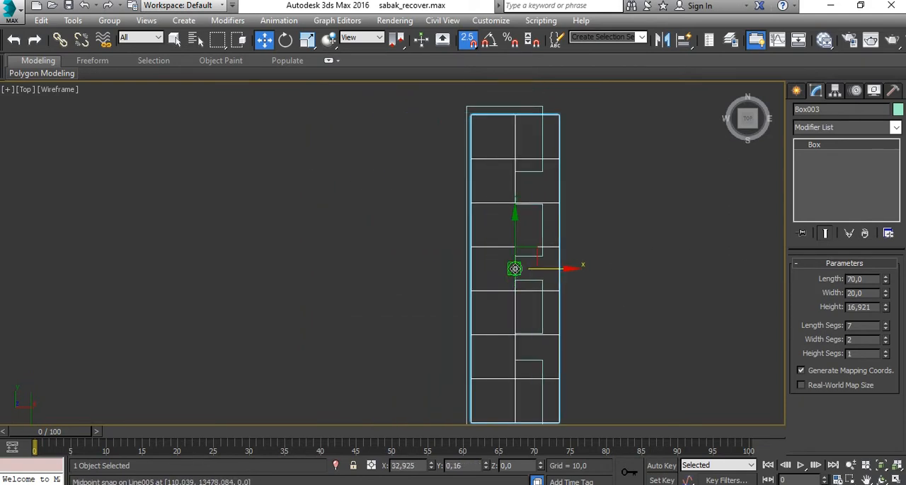
{"action": "left_click", "coordinate": [674, 201]}
{"action": "left_click", "coordinate": [542, 107]}
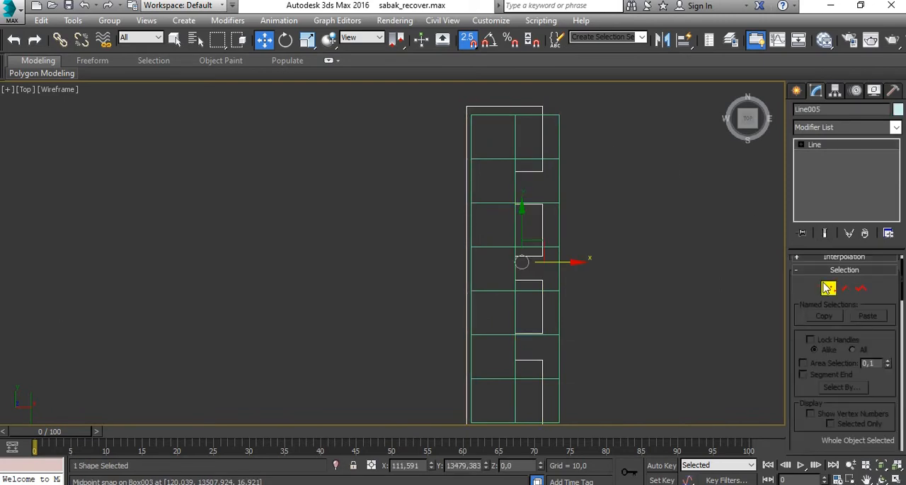
- Edit the notched profile's vertices and snap its upper end edge to the guide box's upper end
{"action": "left_click", "coordinate": [828, 288]}
{"action": "middle_click_drag", "start_coordinate": [445, 92], "coordinate": [429, 142]}
{"action": "left_click_drag", "start_coordinate": [624, 198], "coordinate": [625, 198]}
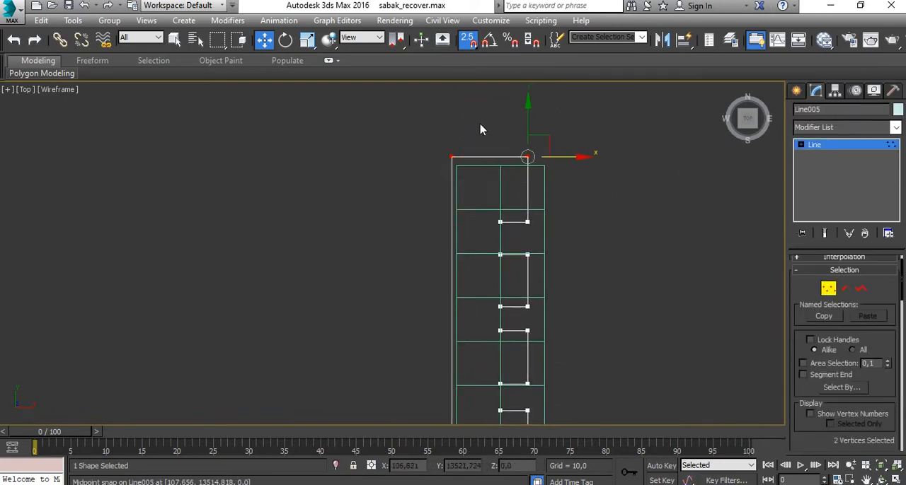
{"action": "left_click_drag", "start_coordinate": [528, 121], "coordinate": [556, 172]}
{"action": "left_click", "coordinate": [581, 178]}
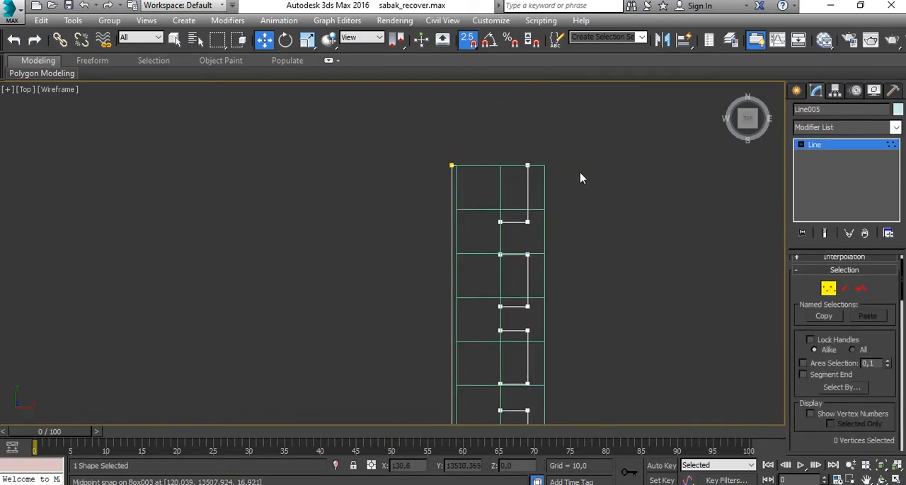
- Snap the first tooth's outer vertices to the guide box's outer side and its lower edge to the first length division
{"action": "left_click_drag", "start_coordinate": [507, 226], "coordinate": [506, 225]}
{"action": "left_click_drag", "start_coordinate": [564, 221], "coordinate": [545, 210]}
{"action": "left_click", "coordinate": [603, 196]}
{"action": "scroll", "coordinate": [556, 216], "scroll_direction": "up", "scroll_amount": 3}
{"action": "left_click_drag", "start_coordinate": [424, 248], "coordinate": [426, 244]}
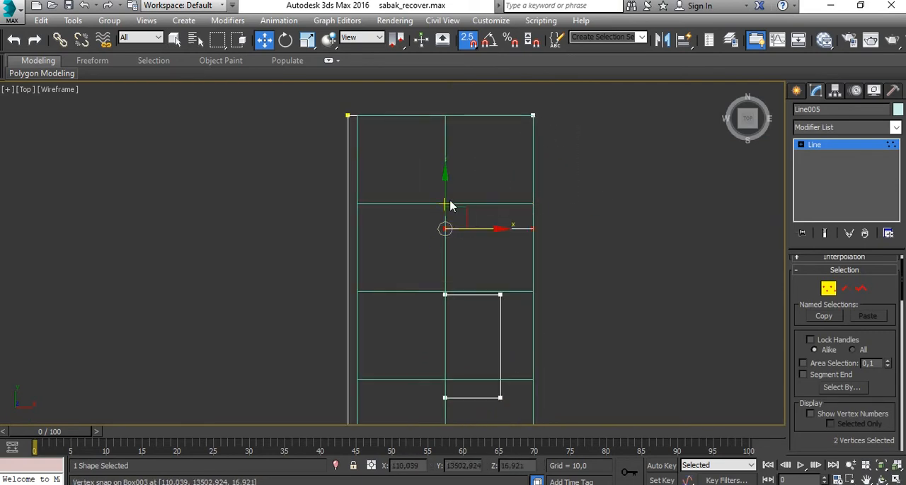
{"action": "left_click_drag", "start_coordinate": [446, 196], "coordinate": [428, 315]}
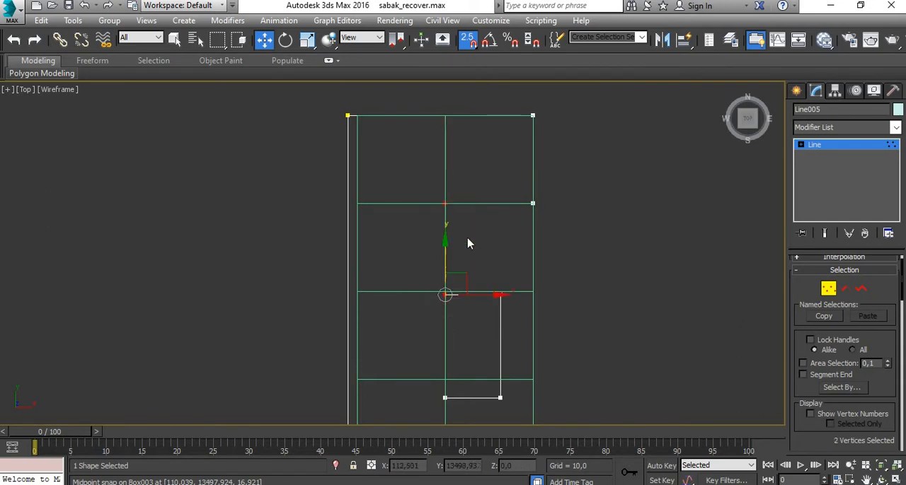
- Snap the second tooth's upper edge vertices to the guide box's second length division
{"action": "left_click", "coordinate": [447, 203]}
{"action": "scroll", "coordinate": [481, 272], "scroll_direction": "down", "scroll_amount": 3}
{"action": "middle_click_drag", "start_coordinate": [481, 272], "coordinate": [466, 200]}
{"action": "scroll", "coordinate": [469, 198], "scroll_direction": "up", "scroll_amount": 3}
{"action": "left_click_drag", "start_coordinate": [539, 204], "coordinate": [408, 238]}
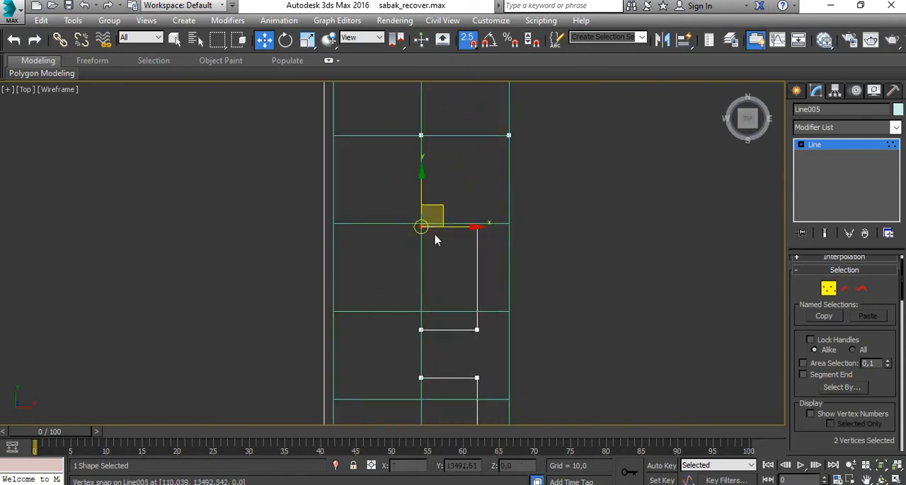
{"action": "left_click_drag", "start_coordinate": [422, 198], "coordinate": [508, 225]}
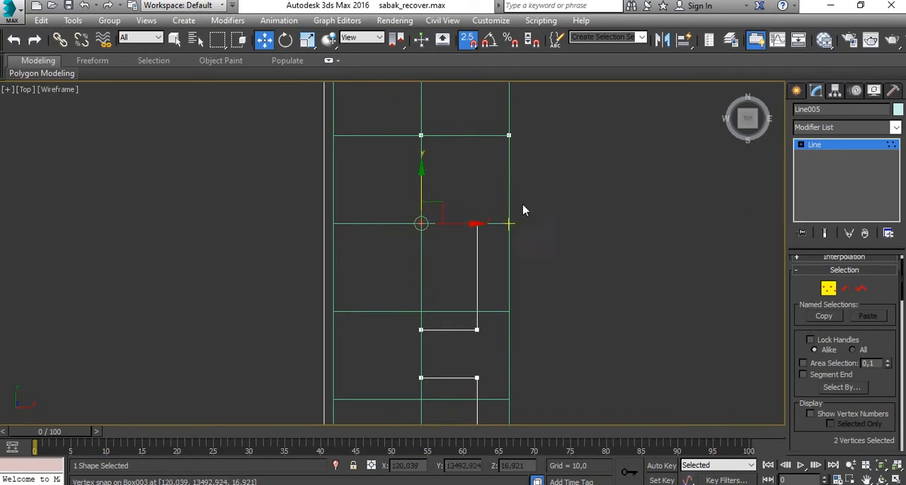
- Align the second tooth's outer vertices with the guide box's outer side and its lower edge with the third length division
{"action": "left_click_drag", "start_coordinate": [545, 199], "coordinate": [470, 336]}
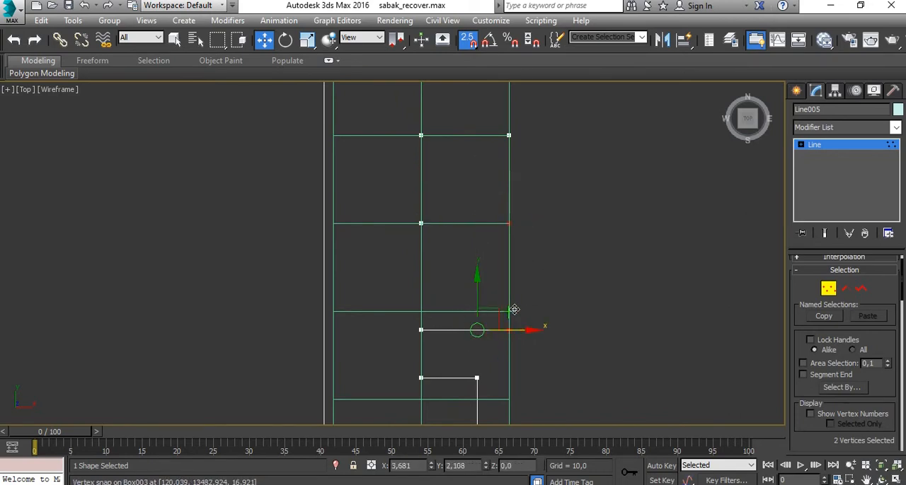
{"action": "left_click_drag", "start_coordinate": [514, 310], "coordinate": [515, 312]}
{"action": "left_click", "coordinate": [573, 293]}
{"action": "middle_click_drag", "start_coordinate": [539, 329], "coordinate": [581, 269]}
{"action": "left_click_drag", "start_coordinate": [571, 259], "coordinate": [449, 286]}
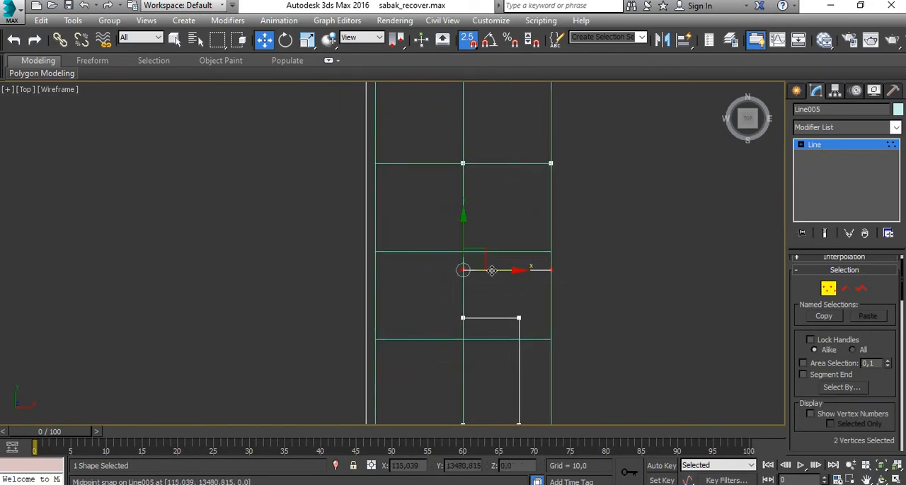
{"action": "left_click_drag", "start_coordinate": [465, 245], "coordinate": [551, 254]}
- Snap the third tooth's upper and lower edges to the guide box's fourth and fifth length divisions
{"action": "middle_click_drag", "start_coordinate": [585, 293], "coordinate": [594, 211]}
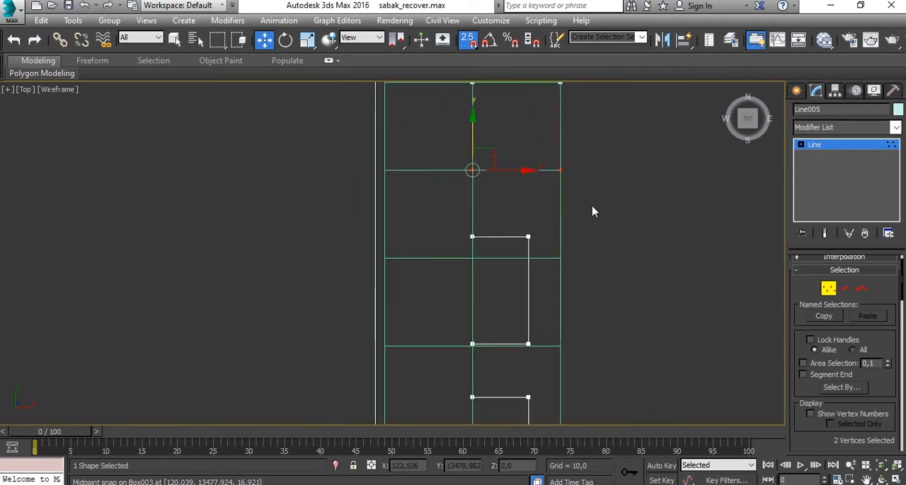
{"action": "left_click_drag", "start_coordinate": [437, 243], "coordinate": [436, 244]}
{"action": "left_click_drag", "start_coordinate": [473, 211], "coordinate": [472, 255]}
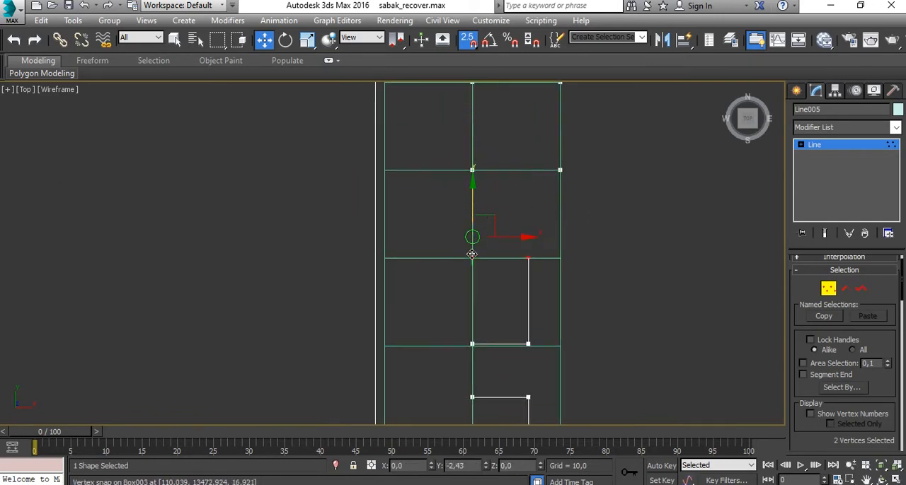
{"action": "left_click", "coordinate": [594, 327]}
{"action": "middle_click_drag", "start_coordinate": [597, 337], "coordinate": [591, 242]}
{"action": "left_click_drag", "start_coordinate": [580, 232], "coordinate": [427, 268]}
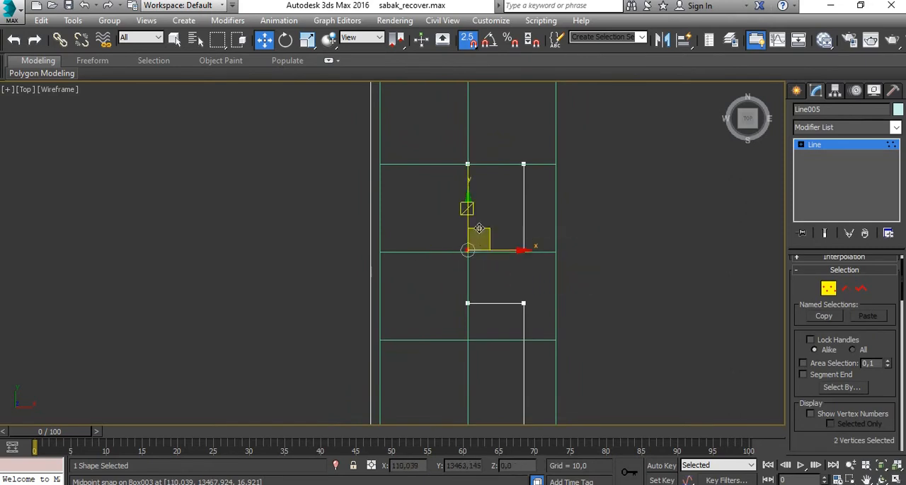
{"action": "left_click_drag", "start_coordinate": [468, 223], "coordinate": [556, 254]}
- Snap the last tooth's upper edge to the sixth length division and the profile's lower end to the box's lower end
{"action": "middle_click_drag", "start_coordinate": [586, 287], "coordinate": [586, 199]}
{"action": "left_click_drag", "start_coordinate": [581, 200], "coordinate": [437, 232]}
{"action": "left_click_drag", "start_coordinate": [486, 205], "coordinate": [570, 251]}
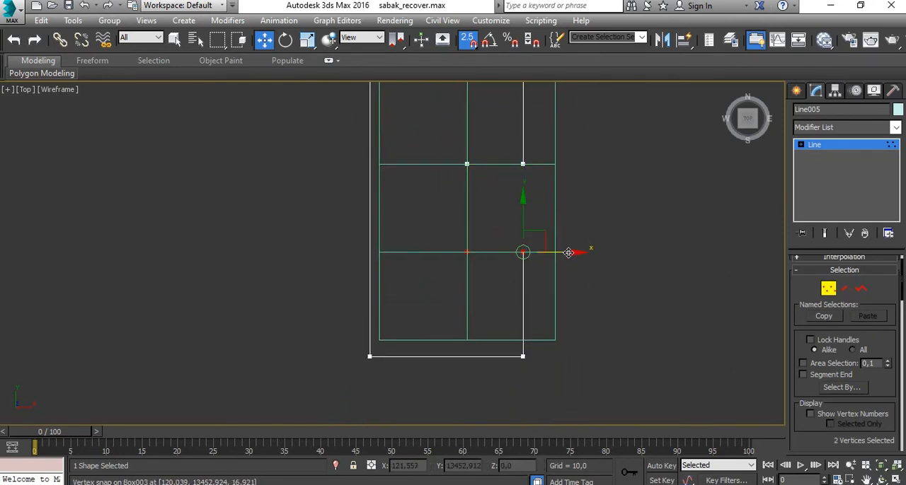
{"action": "middle_click_drag", "start_coordinate": [569, 300], "coordinate": [583, 252]}
{"action": "left_click_drag", "start_coordinate": [611, 297], "coordinate": [333, 351]}
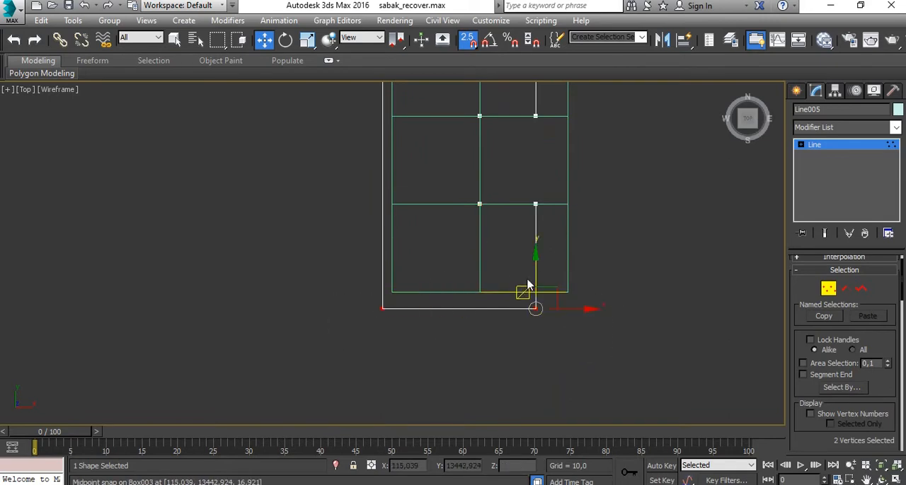
{"action": "left_click_drag", "start_coordinate": [536, 276], "coordinate": [573, 296]}
- Snap the profile's back edge to the guide box's back side and the last two teeth's outer vertices to its outer side
{"action": "scroll", "coordinate": [491, 281], "scroll_direction": "down", "scroll_amount": 5}
{"action": "middle_click_drag", "start_coordinate": [449, 243], "coordinate": [453, 327]}
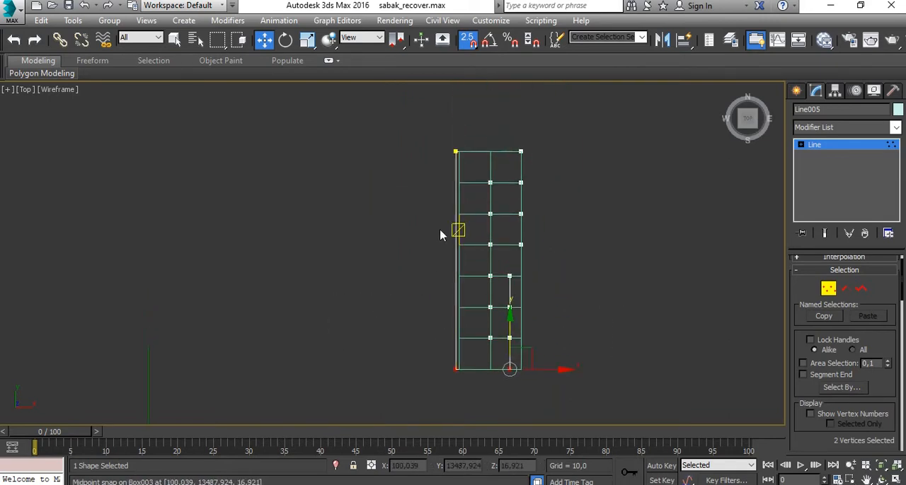
{"action": "left_click_drag", "start_coordinate": [437, 117], "coordinate": [461, 333]}
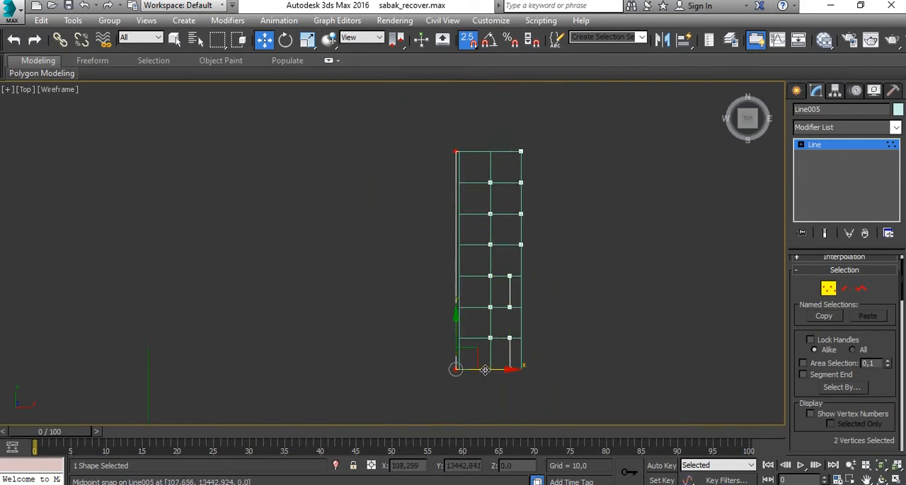
{"action": "left_click_drag", "start_coordinate": [485, 370], "coordinate": [488, 369]}
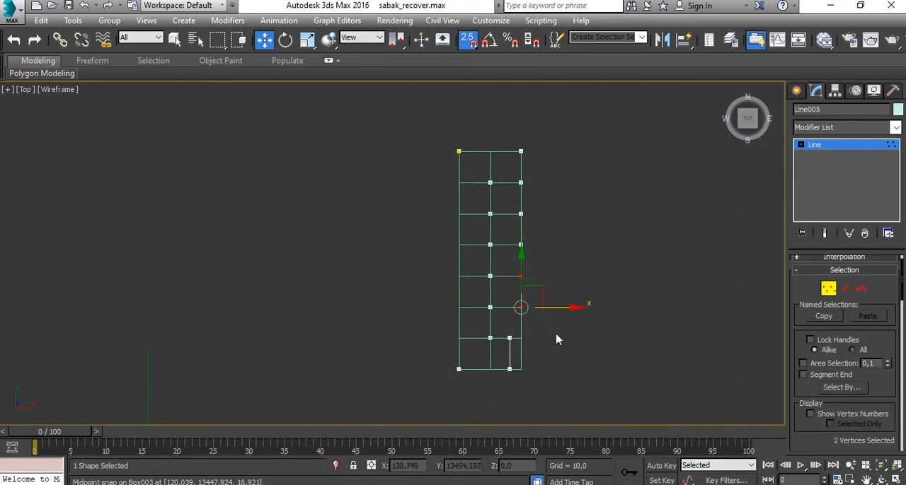
{"action": "left_click_drag", "start_coordinate": [533, 328], "coordinate": [504, 401]}
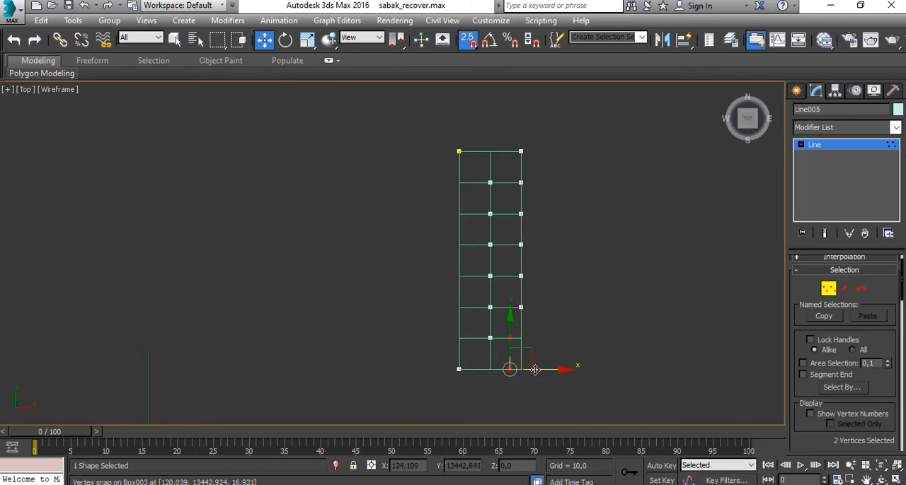
{"action": "left_click", "coordinate": [691, 314]}
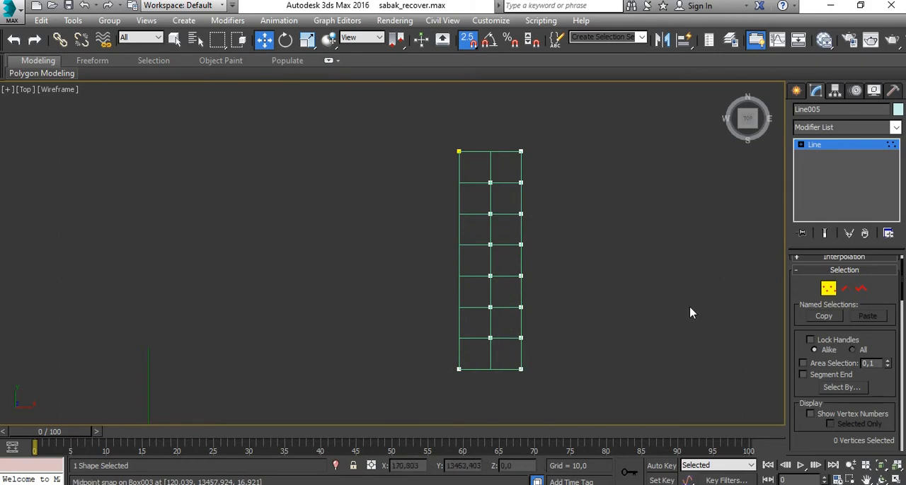
- Leave vertex editing and move the profile about 35 units along negative X, clear of the guide box
{"action": "left_click", "coordinate": [828, 291]}
{"action": "left_click_drag", "start_coordinate": [502, 263], "coordinate": [394, 265]}
{"action": "left_click", "coordinate": [528, 273]}
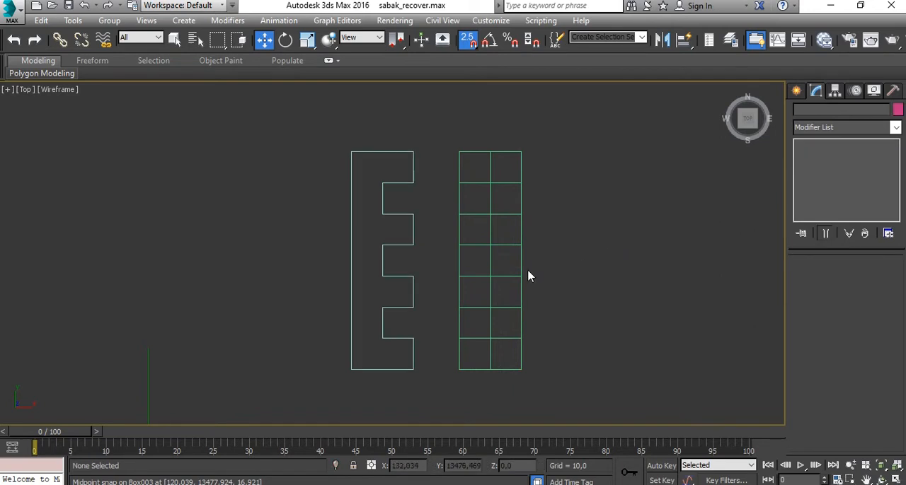
- Fillet the six inner notch vertices of the profile by about 4.95 to round the three notches
{"action": "left_click", "coordinate": [397, 219]}
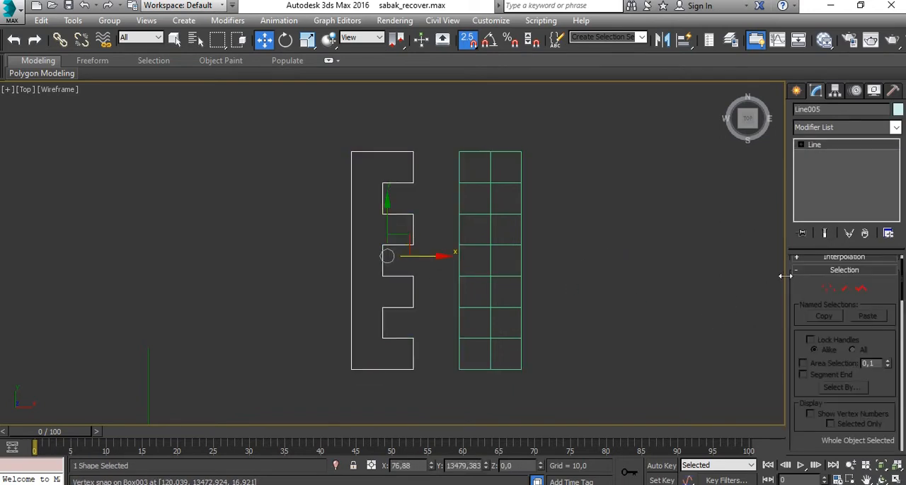
{"action": "left_click", "coordinate": [828, 289]}
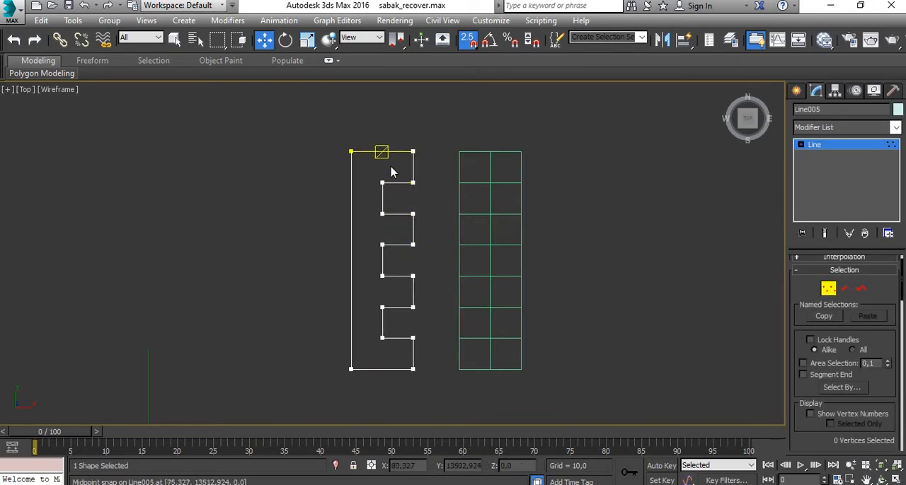
{"action": "scroll", "coordinate": [396, 167], "scroll_direction": "up", "scroll_amount": 2}
{"action": "middle_click_drag", "start_coordinate": [395, 168], "coordinate": [447, 108]}
{"action": "scroll", "coordinate": [447, 108], "scroll_direction": "down", "scroll_amount": 1}
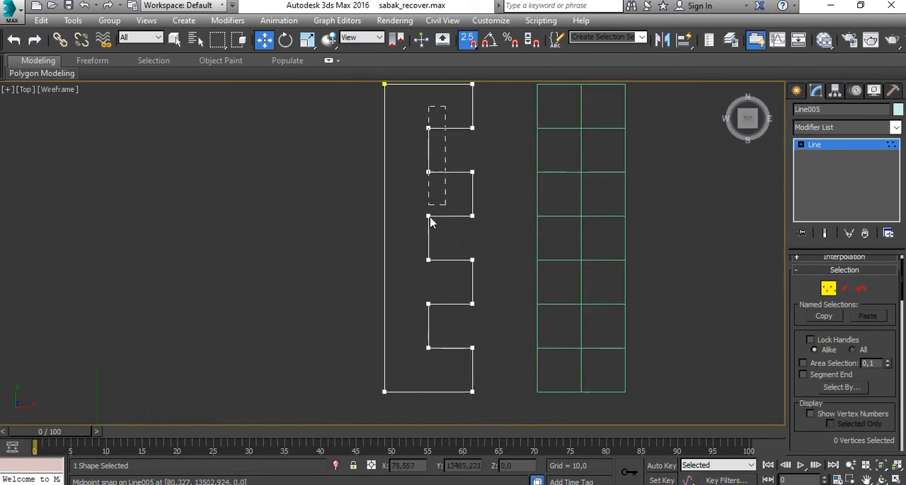
{"action": "left_click_drag", "start_coordinate": [425, 379], "coordinate": [426, 377]}
{"action": "scroll", "coordinate": [875, 382], "scroll_direction": "down", "scroll_amount": 5}
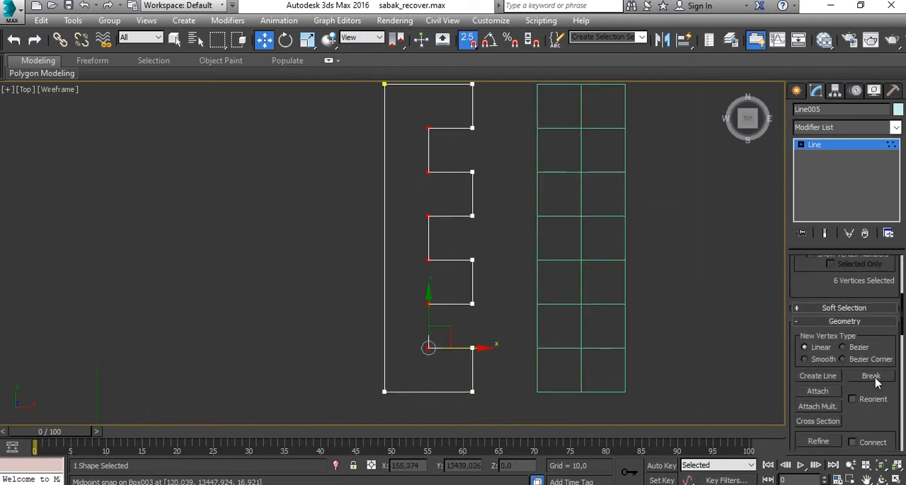
{"action": "scroll", "coordinate": [876, 382], "scroll_direction": "down", "scroll_amount": 8}
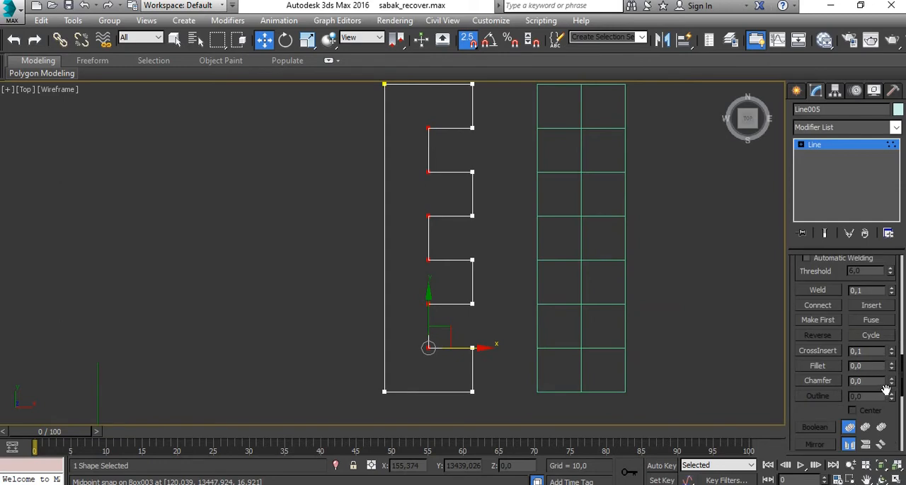
{"action": "left_click_drag", "start_coordinate": [890, 368], "coordinate": [885, 353]}
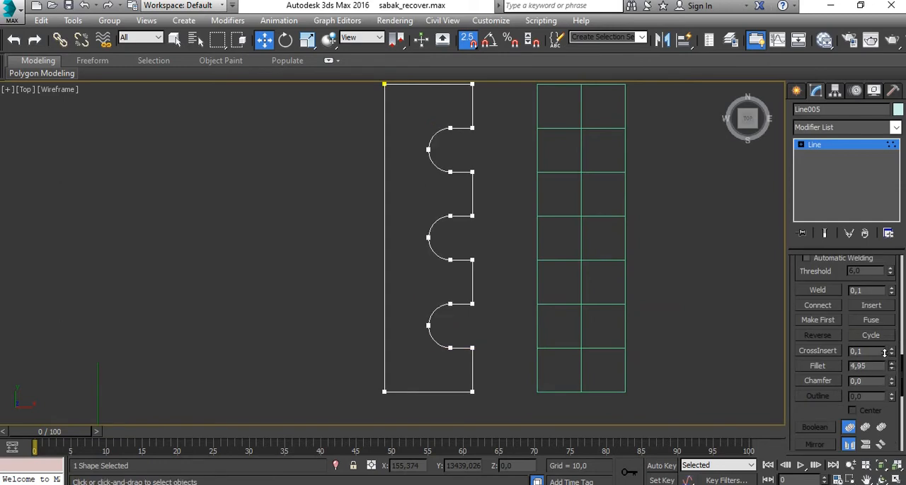
- Move the profile's eight outer vertices about 2.6 units along X towards the back edge, with snapping turned off, and leave vertex editing
{"action": "middle_click_drag", "start_coordinate": [690, 270], "coordinate": [641, 281]}
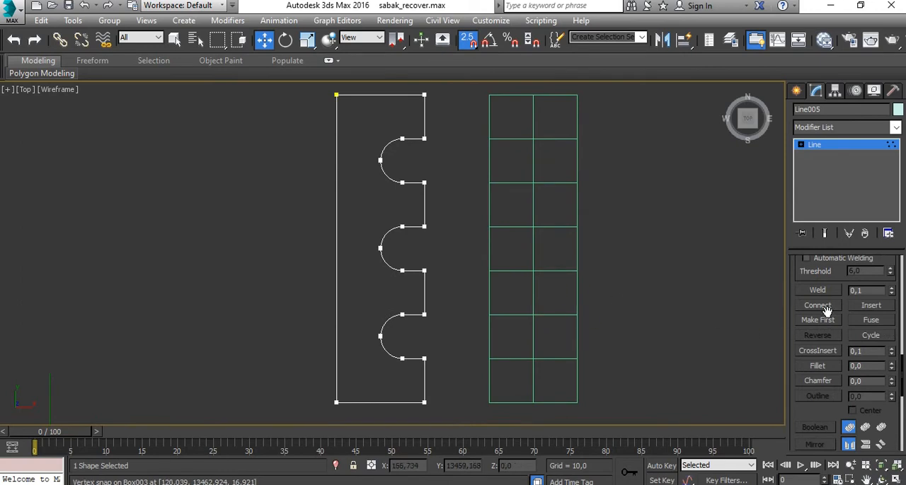
{"action": "scroll", "coordinate": [821, 297], "scroll_direction": "up", "scroll_amount": 10}
{"action": "scroll", "coordinate": [812, 283], "scroll_direction": "up", "scroll_amount": 4}
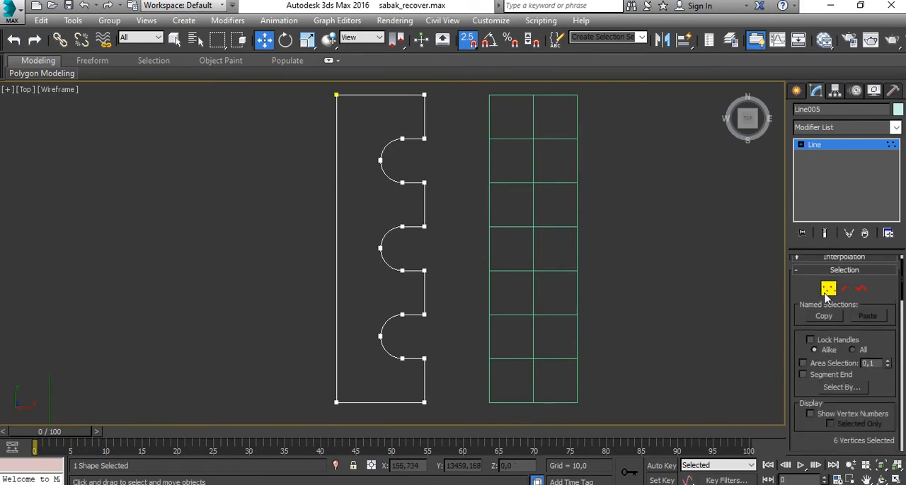
{"action": "left_click", "coordinate": [824, 290]}
{"action": "key", "text": "1"}
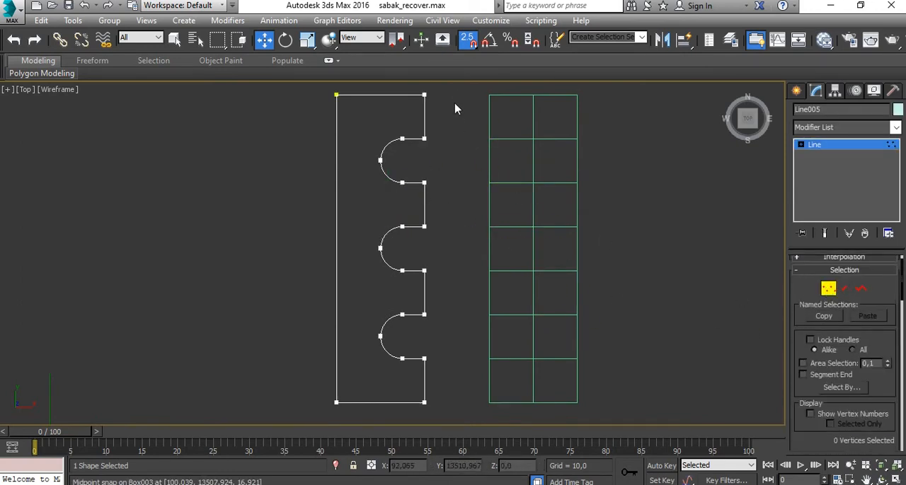
{"action": "left_click_drag", "start_coordinate": [421, 425], "coordinate": [415, 419]}
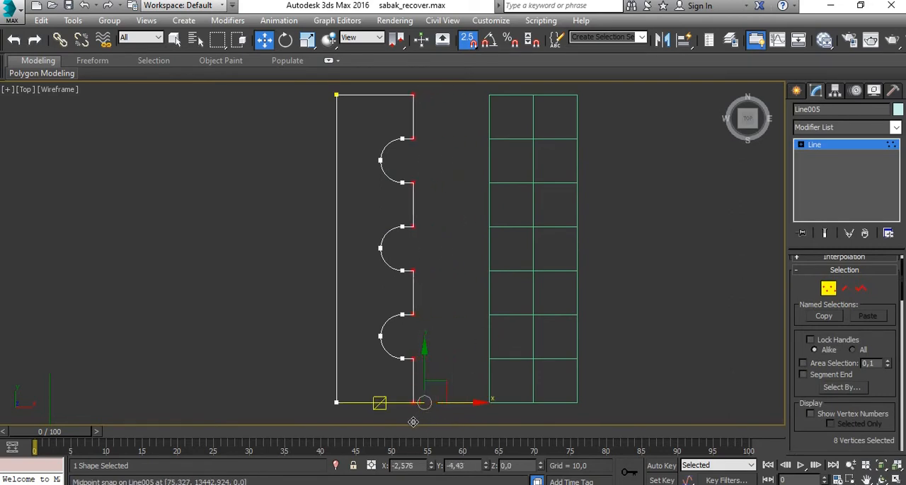
{"action": "middle_click_drag", "start_coordinate": [413, 419], "coordinate": [404, 368]}
{"action": "mouse_move", "coordinate": [404, 368]}
{"action": "left_mouse_down"}
{"action": "mouse_move", "coordinate": [397, 380]}
{"action": "mouse_move", "coordinate": [414, 379]}
{"action": "left_mouse_up"}
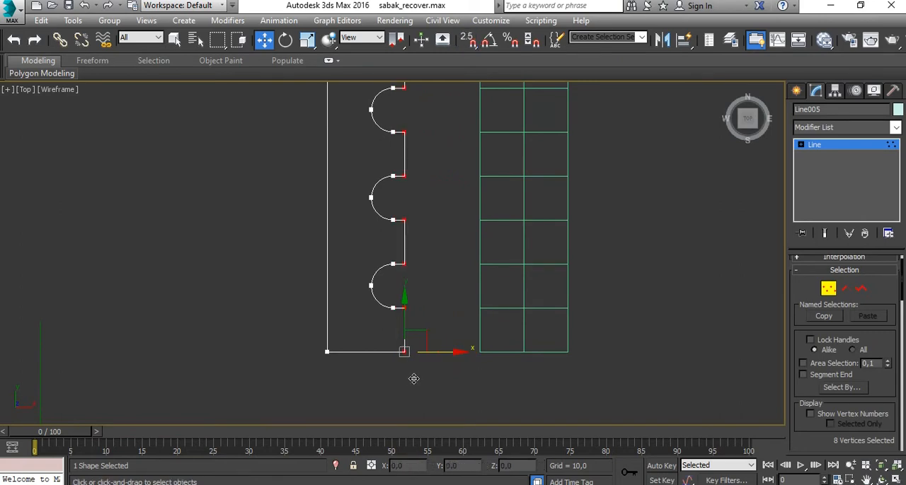
{"action": "scroll", "coordinate": [460, 322], "scroll_direction": "down", "scroll_amount": 3}
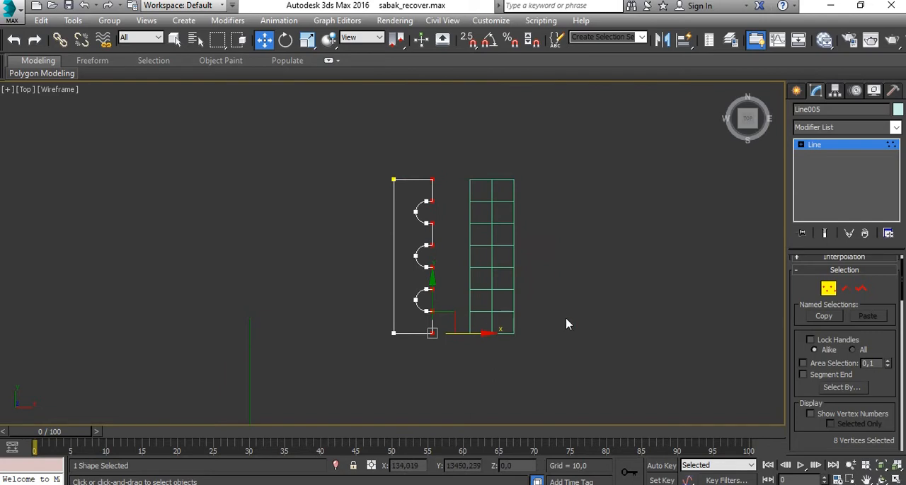
{"action": "left_click", "coordinate": [830, 290]}
- Delete the segmented guide box beside the profile
{"action": "left_click", "coordinate": [627, 271]}
{"action": "left_click", "coordinate": [505, 224]}
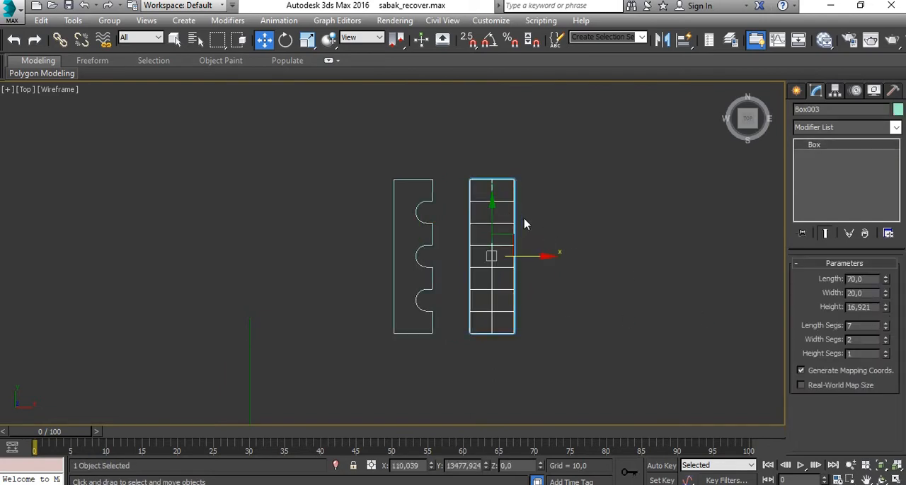
{"action": "middle_click_drag", "start_coordinate": [525, 224], "coordinate": [497, 184]}
{"action": "key", "text": "Delete"}
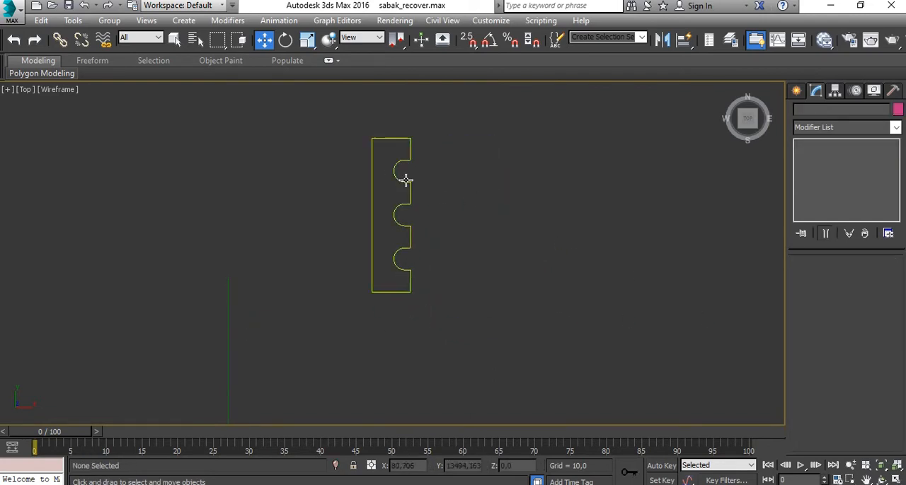
- Maximise the Perspective view and select the rectangular window outline spline standing away from the house
{"action": "key", "text": "alt+w"}
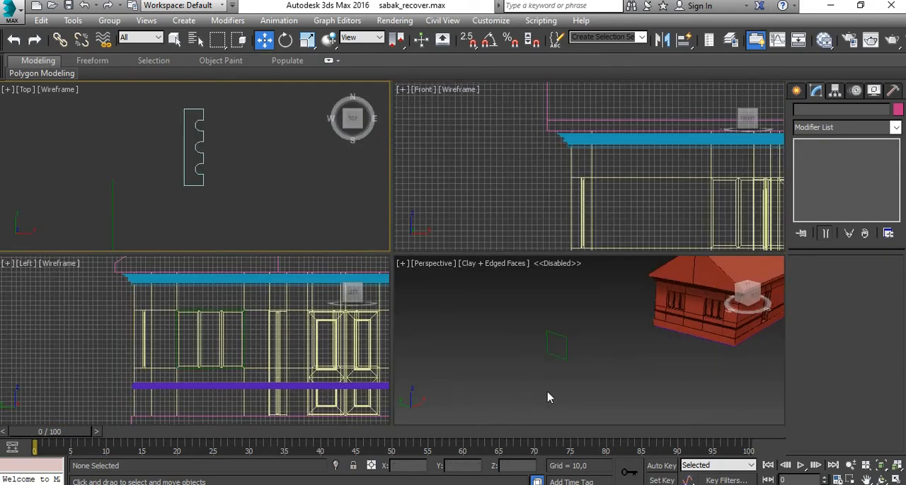
{"action": "left_click", "coordinate": [548, 396]}
{"action": "key", "text": "alt+w"}
{"action": "scroll", "coordinate": [354, 246], "scroll_direction": "up", "scroll_amount": 3}
{"action": "left_click", "coordinate": [328, 253]}
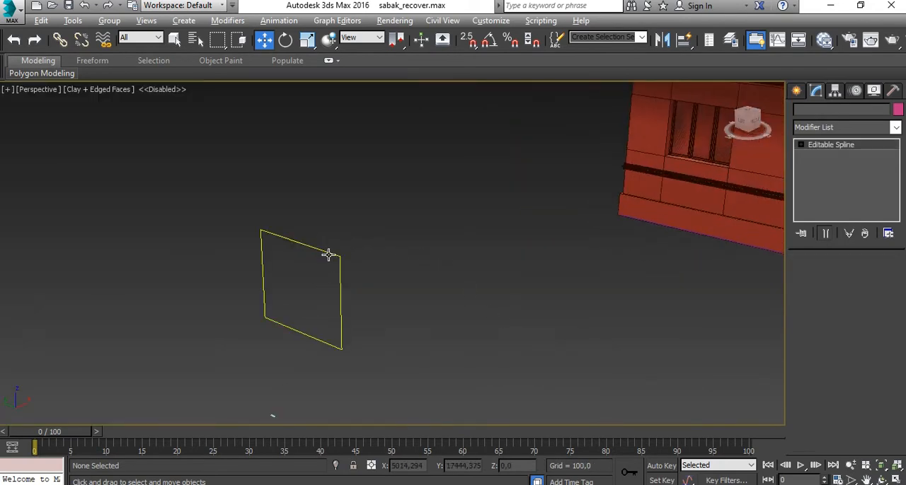
- Apply a Bevel Profile modifier to the rectangular window outline and pick the small notched spline as its profile
{"action": "middle_click_drag", "start_coordinate": [328, 255], "coordinate": [398, 254], "text": "alt"}
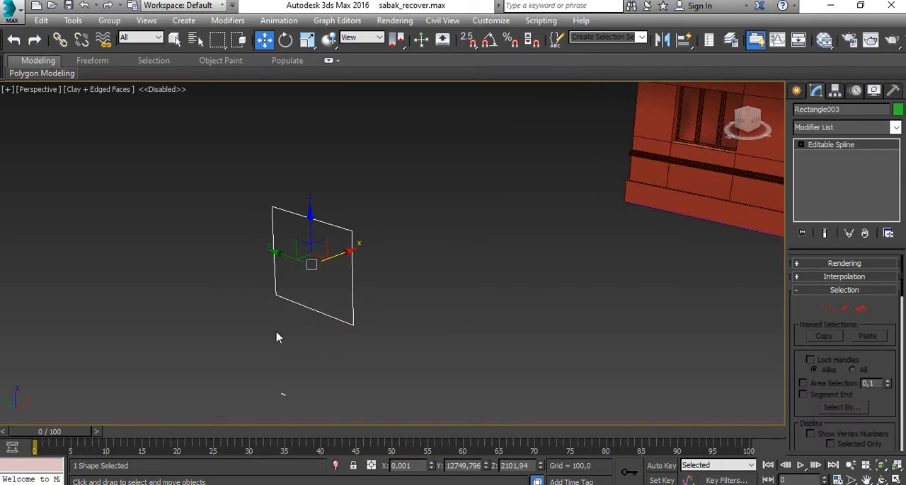
{"action": "middle_click_drag", "start_coordinate": [277, 338], "coordinate": [311, 293]}
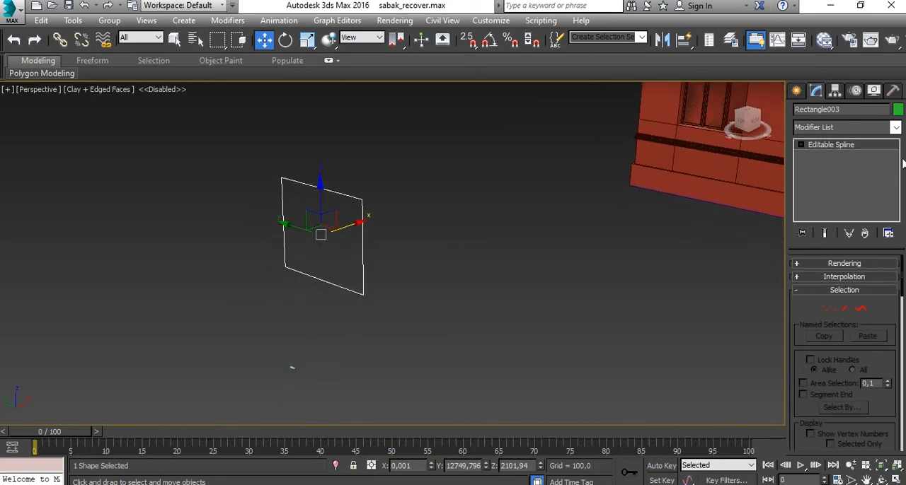
{"action": "left_click", "coordinate": [895, 128]}
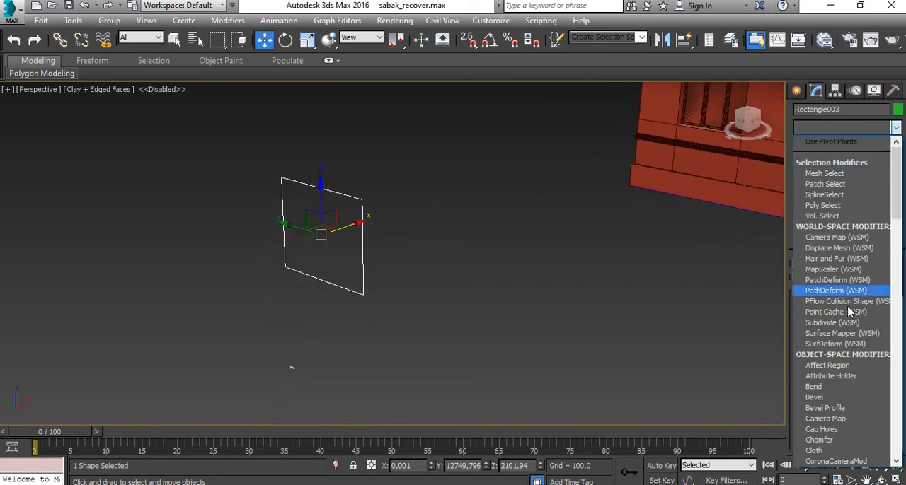
{"action": "left_click", "coordinate": [829, 409]}
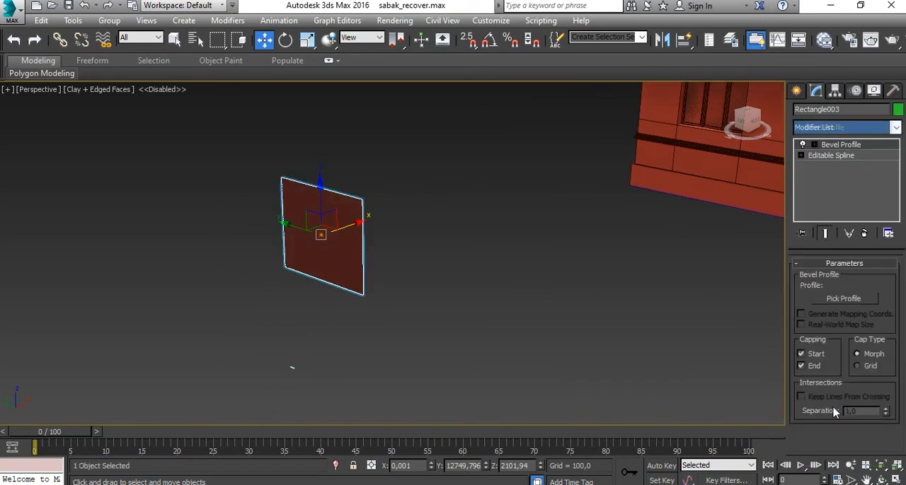
{"action": "left_click", "coordinate": [851, 300]}
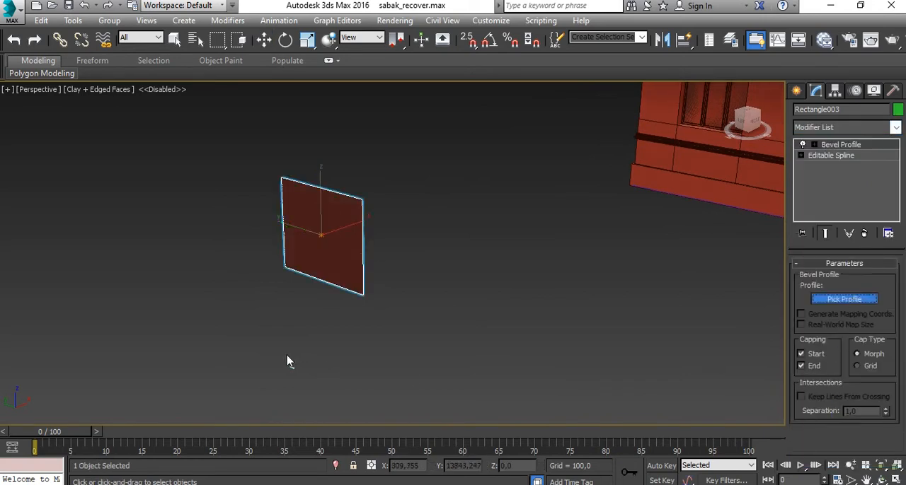
{"action": "left_click", "coordinate": [293, 369]}
{"action": "scroll", "coordinate": [346, 298], "scroll_direction": "up", "scroll_amount": 6}
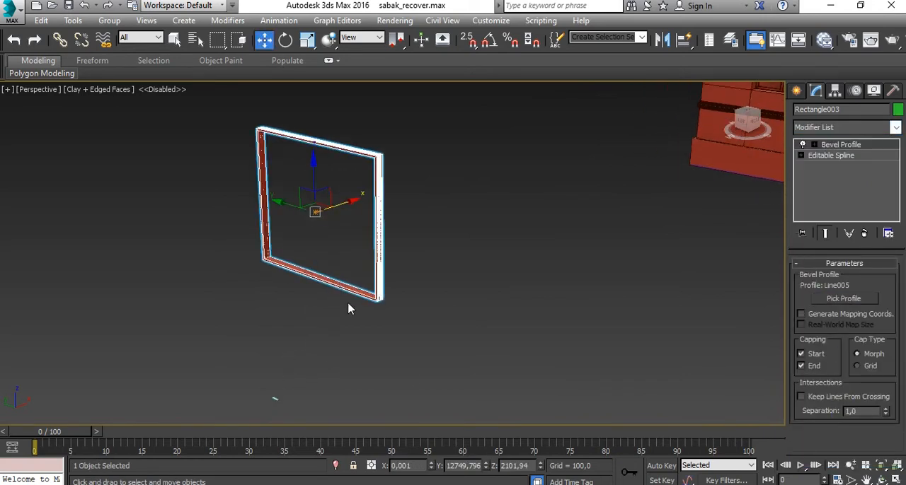
{"action": "key", "text": "z"}
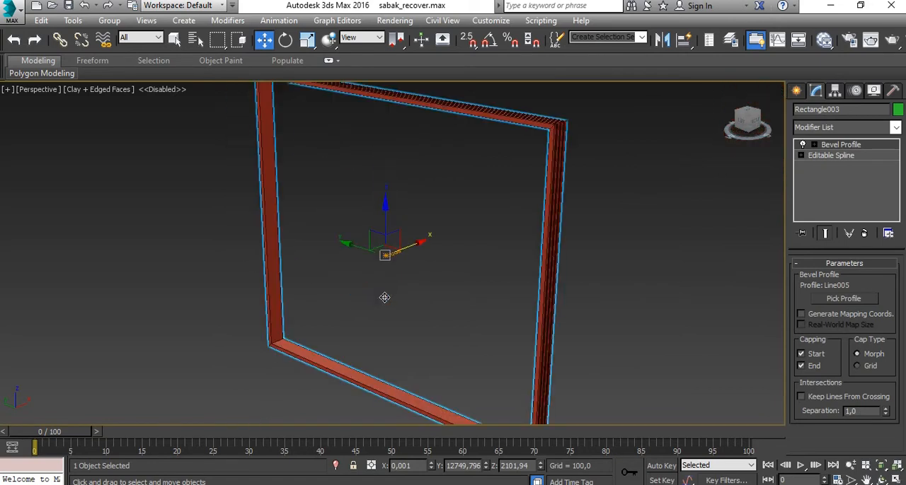
{"action": "middle_click_drag", "start_coordinate": [570, 353], "coordinate": [394, 277], "text": "alt"}
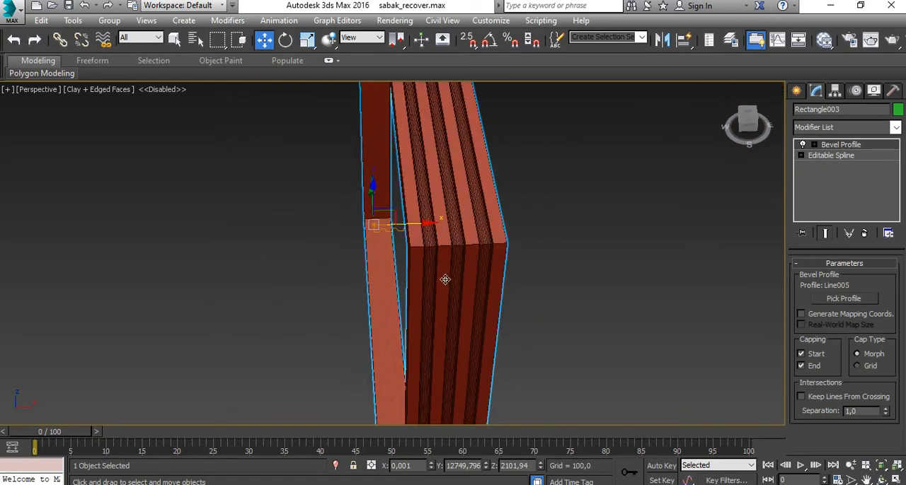
{"action": "left_click", "coordinate": [813, 145]}
{"action": "left_click", "coordinate": [846, 156]}
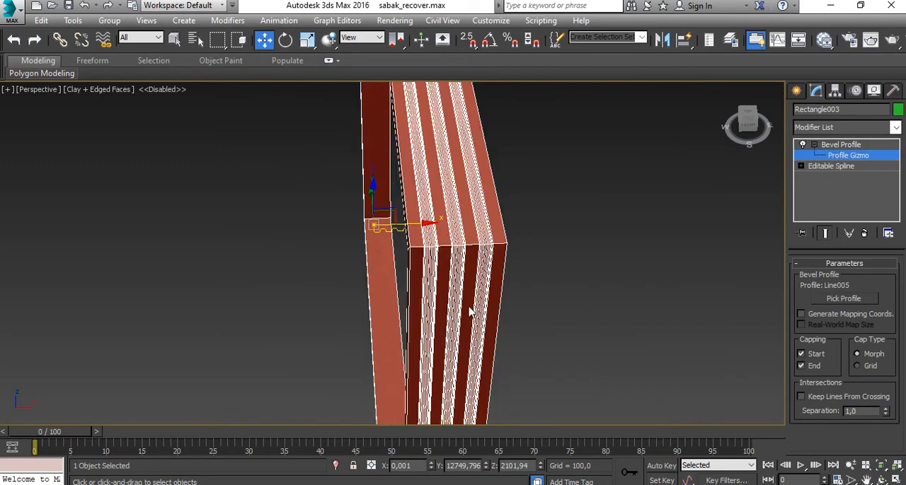
{"action": "middle_click_drag", "start_coordinate": [529, 303], "coordinate": [600, 294], "text": "alt"}
{"action": "scroll", "coordinate": [536, 253], "scroll_direction": "down", "scroll_amount": 2}
{"action": "middle_click_drag", "start_coordinate": [538, 256], "coordinate": [528, 249]}
{"action": "scroll", "coordinate": [527, 249], "scroll_direction": "up", "scroll_amount": 3}
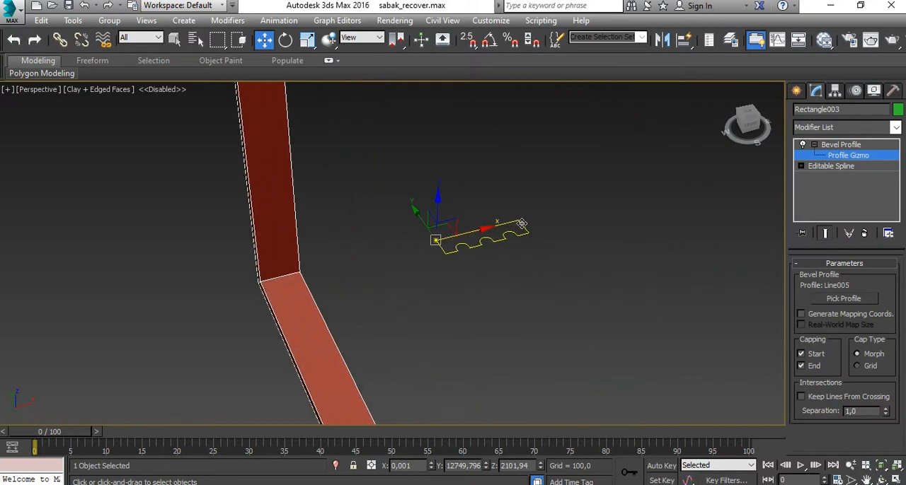
{"action": "left_click", "coordinate": [286, 40]}
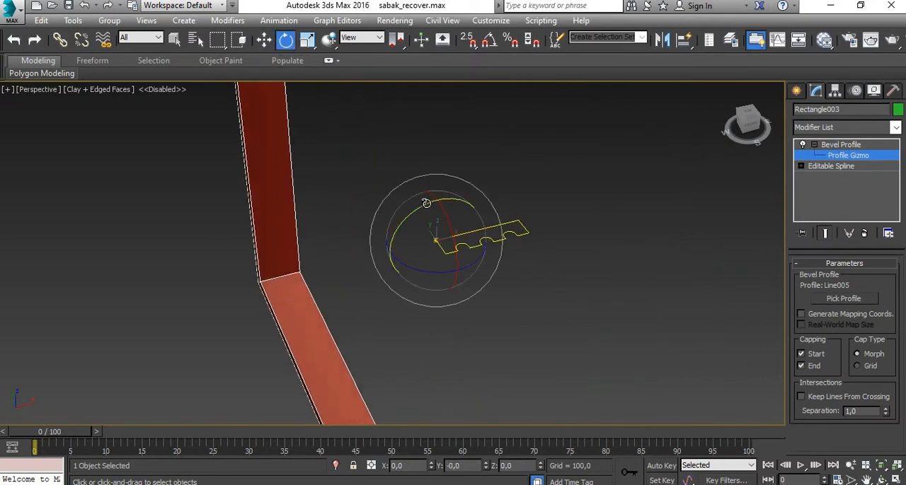
{"action": "left_click_drag", "start_coordinate": [444, 274], "coordinate": [440, 272]}
{"action": "key", "text": "ctrl+z"}
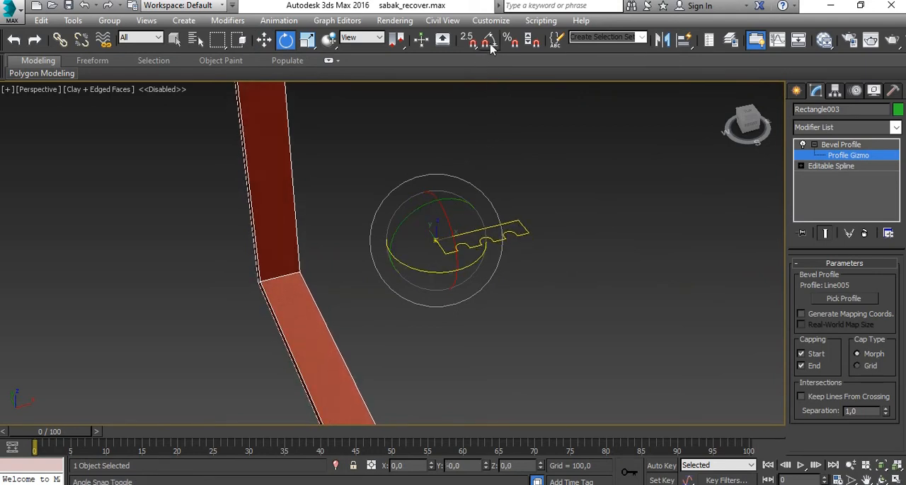
{"action": "left_click", "coordinate": [491, 42]}
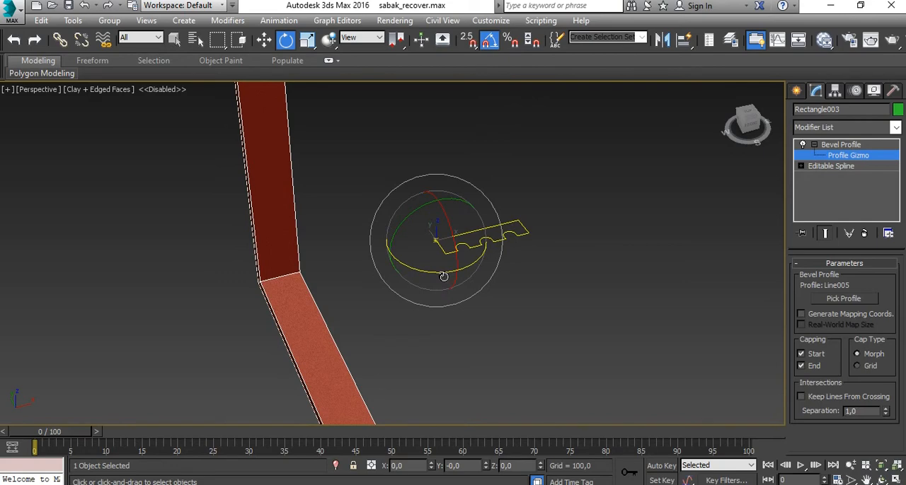
{"action": "left_click_drag", "start_coordinate": [444, 275], "coordinate": [423, 308]}
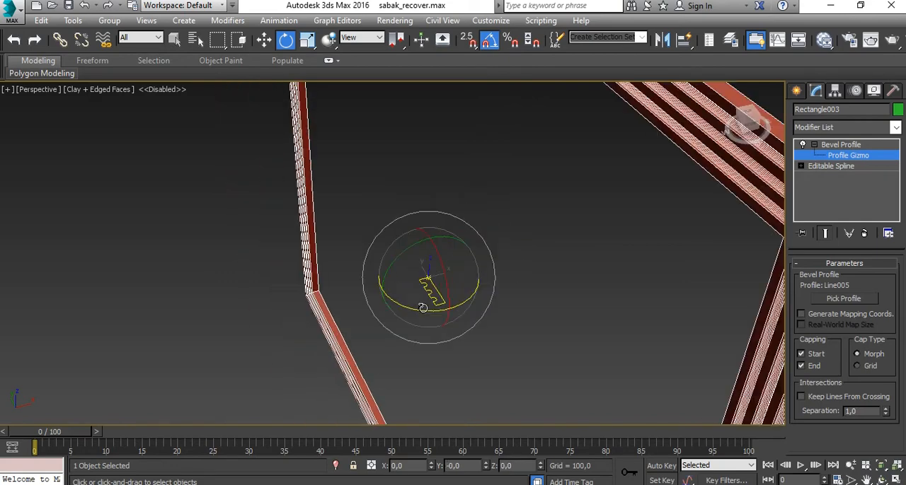
{"action": "middle_click_drag", "start_coordinate": [447, 352], "coordinate": [577, 315], "text": "alt"}
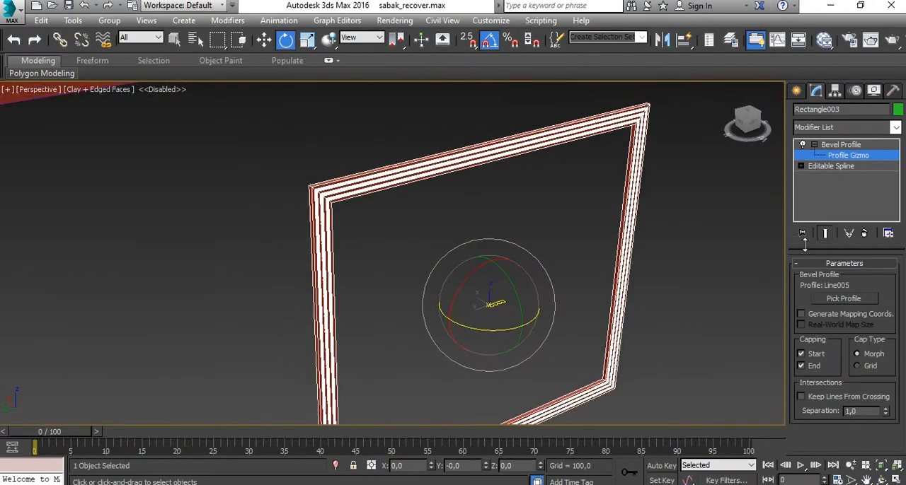
{"action": "scroll", "coordinate": [385, 256], "scroll_direction": "down", "scroll_amount": 8}
{"action": "middle_click_drag", "start_coordinate": [431, 283], "coordinate": [346, 291]}
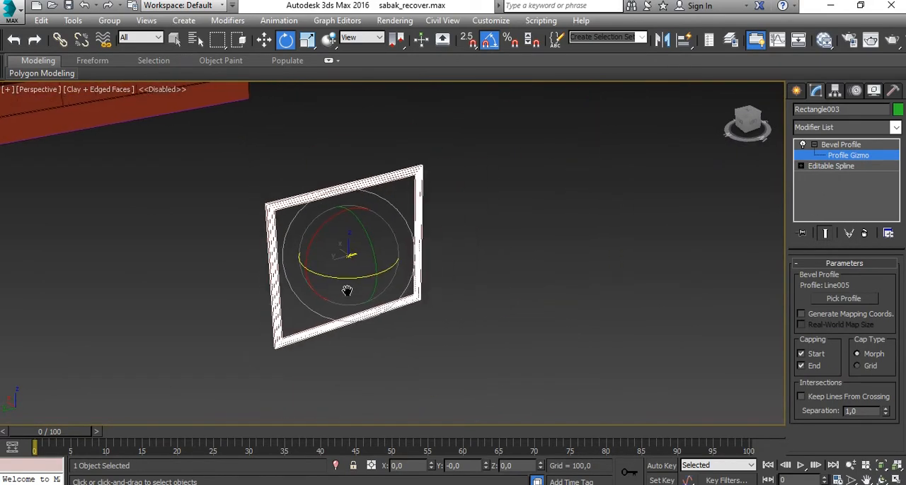
{"action": "left_click", "coordinate": [827, 157]}
{"action": "left_click", "coordinate": [814, 144]}
- Move the window surround along X in the Top view into the upper window opening of the house's west wall, at X about 11266.8
{"action": "scroll", "coordinate": [387, 275], "scroll_direction": "down", "scroll_amount": 5}
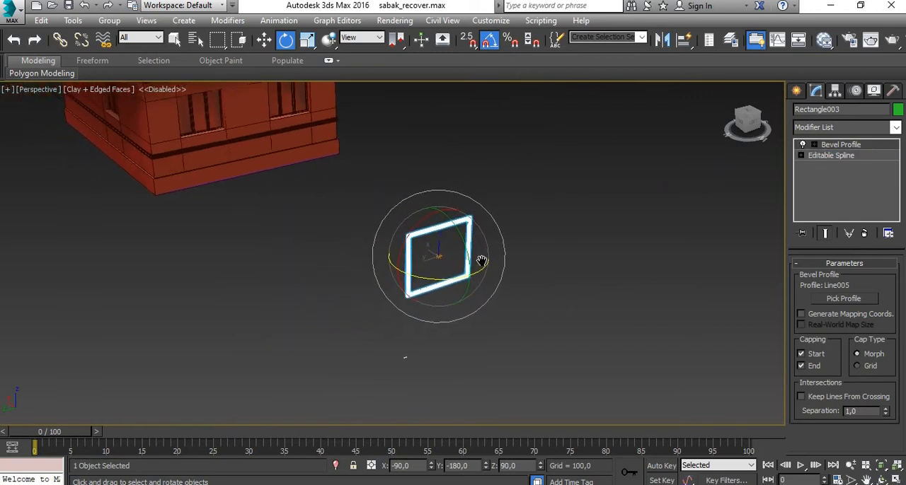
{"action": "scroll", "coordinate": [479, 262], "scroll_direction": "up", "scroll_amount": 3}
{"action": "key", "text": "w"}
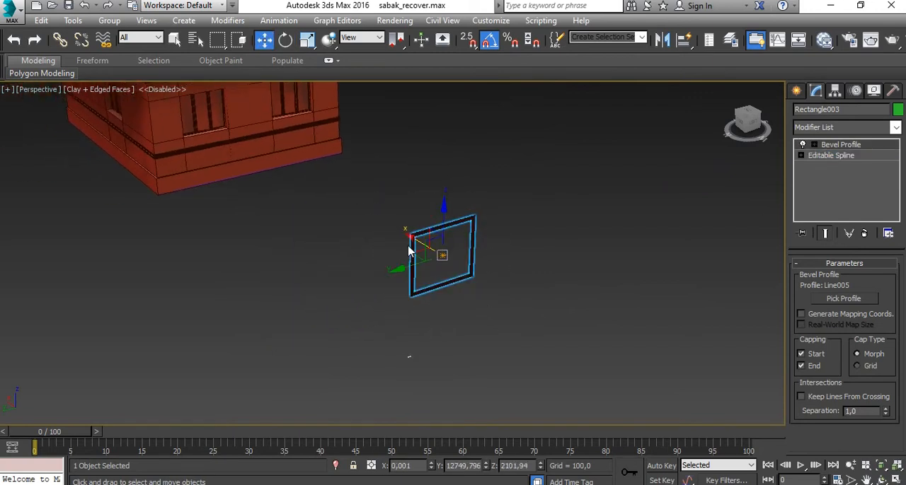
{"action": "key", "text": "alt+w"}
{"action": "right_click", "coordinate": [286, 219]}
{"action": "key", "text": "alt+w"}
{"action": "scroll", "coordinate": [322, 262], "scroll_direction": "down", "scroll_amount": 3}
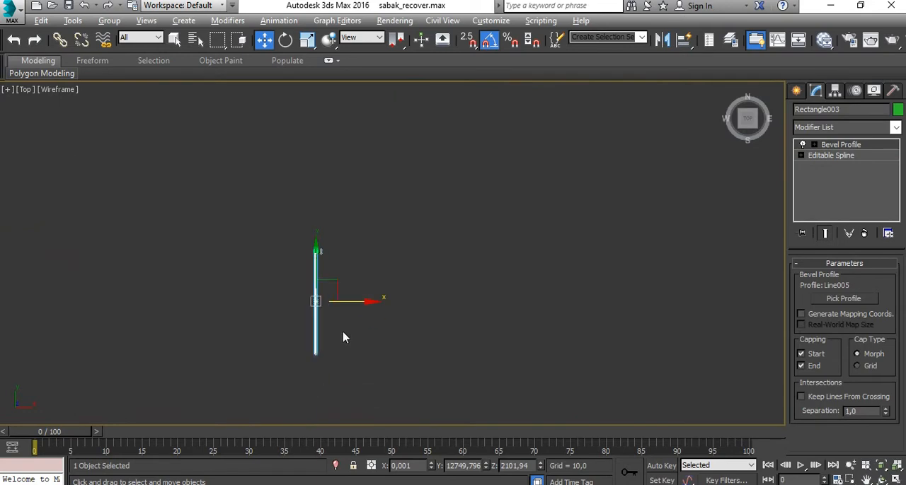
{"action": "middle_click_drag", "start_coordinate": [344, 338], "coordinate": [118, 318]}
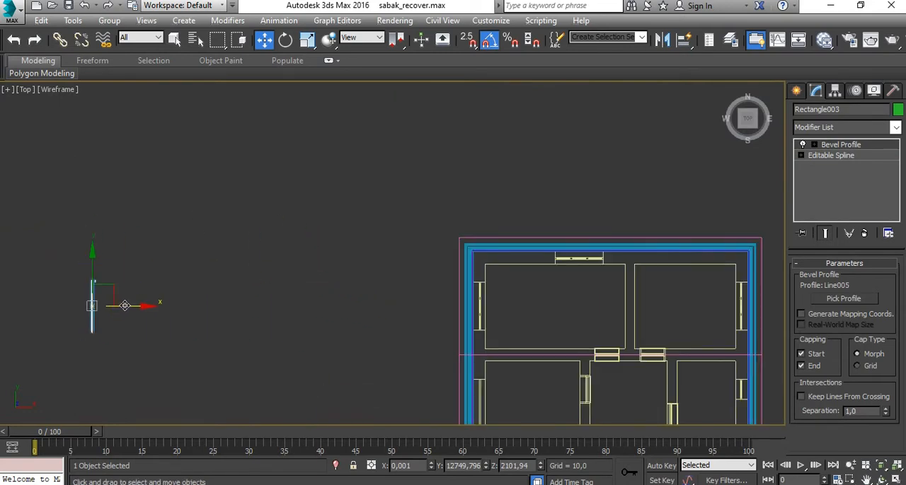
{"action": "left_click_drag", "start_coordinate": [124, 305], "coordinate": [477, 305]}
{"action": "scroll", "coordinate": [472, 303], "scroll_direction": "up", "scroll_amount": 5}
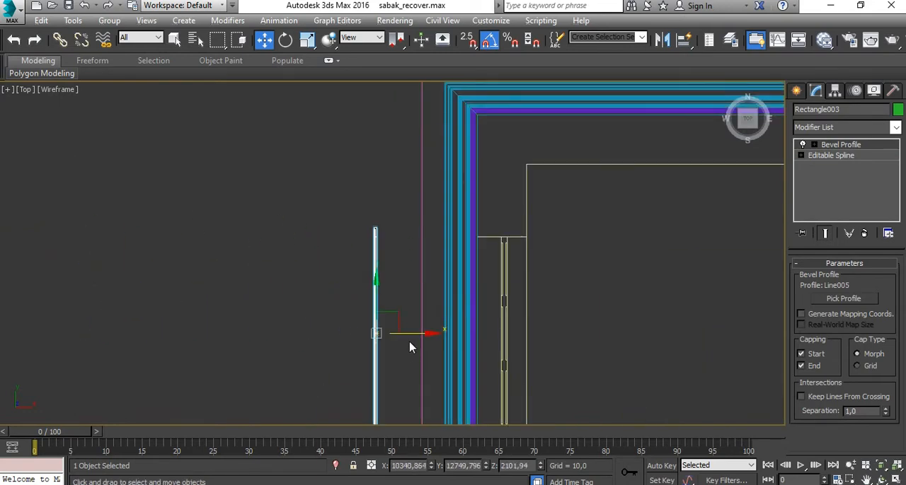
{"action": "left_click_drag", "start_coordinate": [407, 332], "coordinate": [508, 327]}
{"action": "scroll", "coordinate": [495, 245], "scroll_direction": "up", "scroll_amount": 5}
{"action": "scroll", "coordinate": [514, 248], "scroll_direction": "down", "scroll_amount": 3}
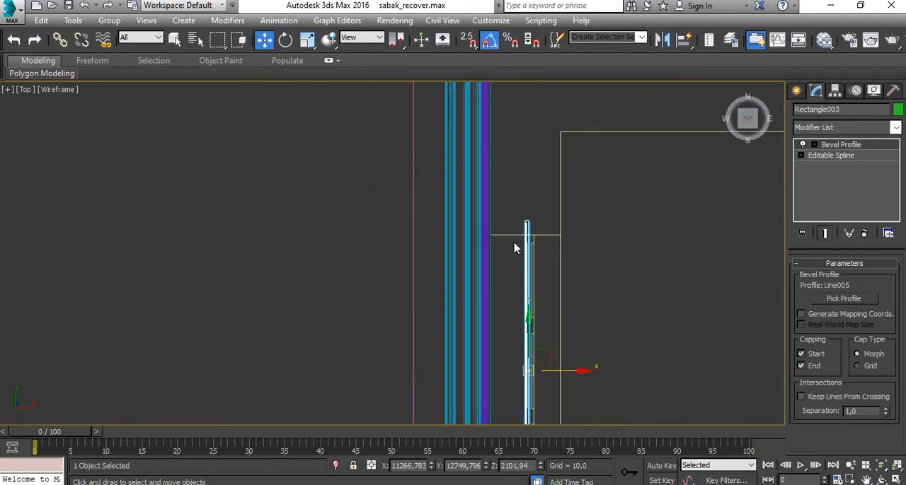
- Snap the surround along X onto the wall's outer face at X 11071.952 using 2.5 snapping, and return to the Perspective view
{"action": "scroll", "coordinate": [515, 247], "scroll_direction": "up", "scroll_amount": 6}
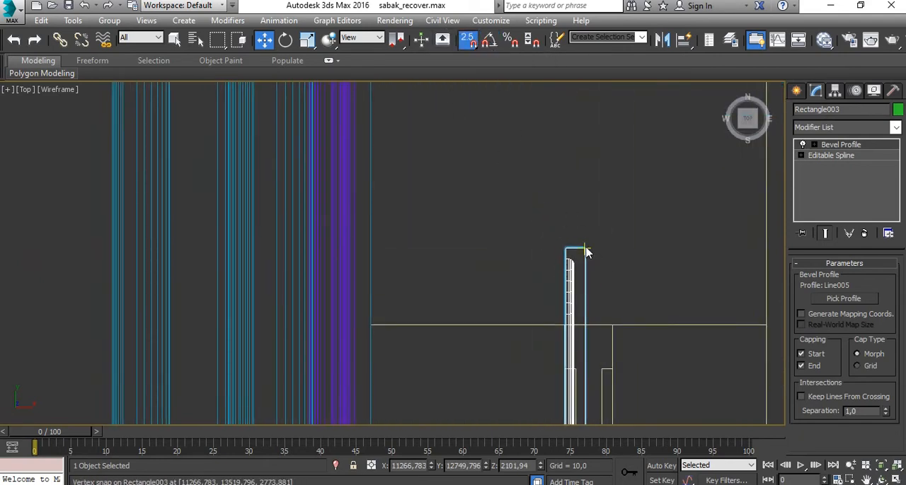
{"action": "scroll", "coordinate": [583, 255], "scroll_direction": "down", "scroll_amount": 2}
{"action": "left_click_drag", "start_coordinate": [584, 251], "coordinate": [436, 305]}
{"action": "scroll", "coordinate": [479, 302], "scroll_direction": "down", "scroll_amount": 10}
{"action": "key", "text": "alt+w"}
{"action": "right_click", "coordinate": [528, 364]}
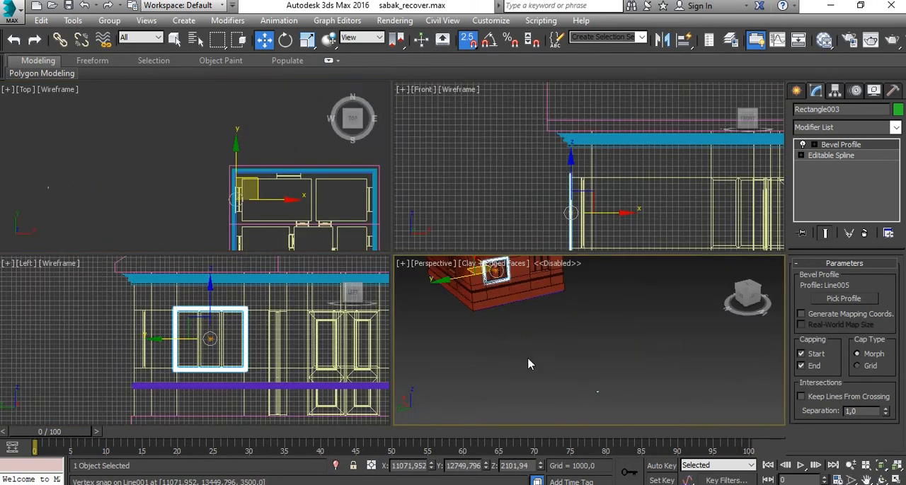
{"action": "key", "text": "alt+w"}
{"action": "scroll", "coordinate": [396, 202], "scroll_direction": "up", "scroll_amount": 2}
{"action": "middle_click_drag", "start_coordinate": [417, 216], "coordinate": [486, 295]}
{"action": "key", "text": "z"}
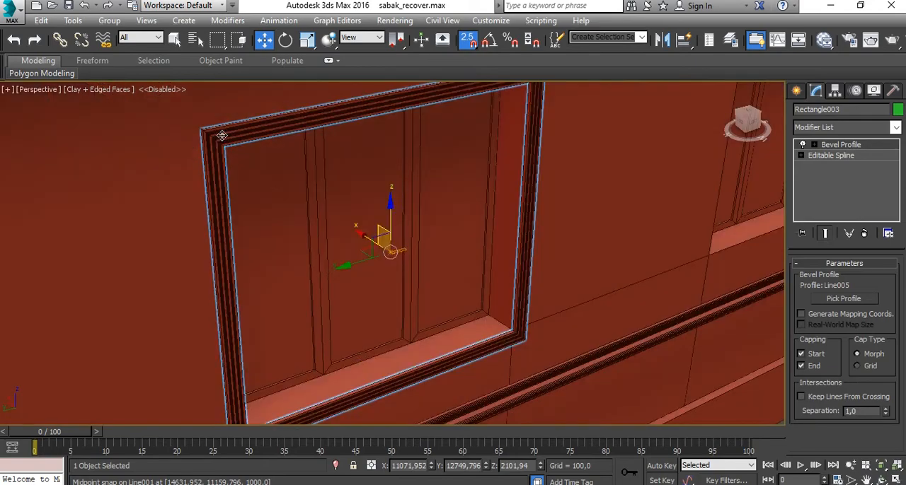
- Clone the window surround along Y onto the neighbouring window of the same wall as a Copy
{"action": "middle_click_drag", "start_coordinate": [353, 283], "coordinate": [259, 181], "text": "alt"}
{"action": "scroll", "coordinate": [291, 237], "scroll_direction": "down", "scroll_amount": 4}
{"action": "scroll", "coordinate": [318, 242], "scroll_direction": "down", "scroll_amount": 3}
{"action": "left_click", "coordinate": [550, 378]}
{"action": "scroll", "coordinate": [326, 241], "scroll_direction": "up", "scroll_amount": 2}
{"action": "left_click", "coordinate": [328, 243]}
{"action": "scroll", "coordinate": [327, 243], "scroll_direction": "down", "scroll_amount": 3}
{"action": "left_click_drag", "start_coordinate": [260, 181], "coordinate": [552, 191], "text": "shift"}
{"action": "left_click", "coordinate": [455, 306]}
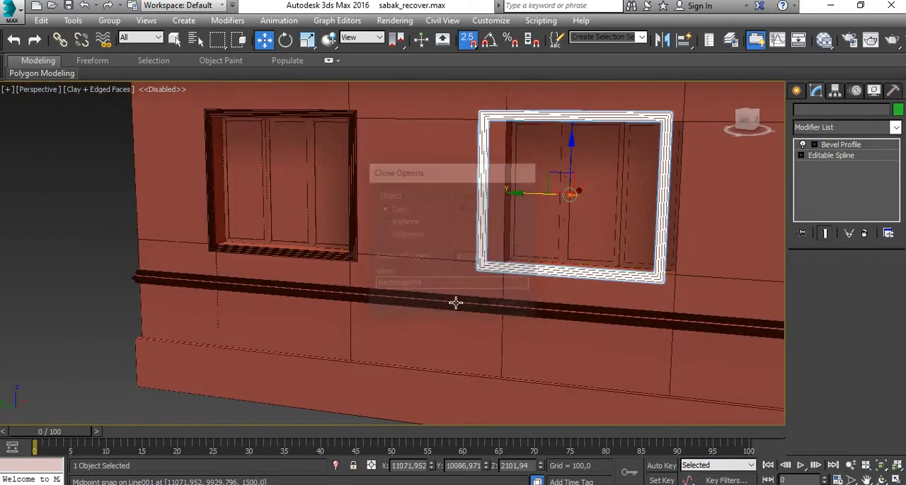
- Align the copied surround with its window opening by snapping it along Y to 9929.795 in the Top view, and deselect it in Perspective
{"action": "key", "text": "alt+w"}
{"action": "right_click", "coordinate": [280, 205]}
{"action": "key", "text": "alt+w"}
{"action": "middle_click_drag", "start_coordinate": [367, 306], "coordinate": [287, 42]}
{"action": "scroll", "coordinate": [411, 138], "scroll_direction": "up", "scroll_amount": 8}
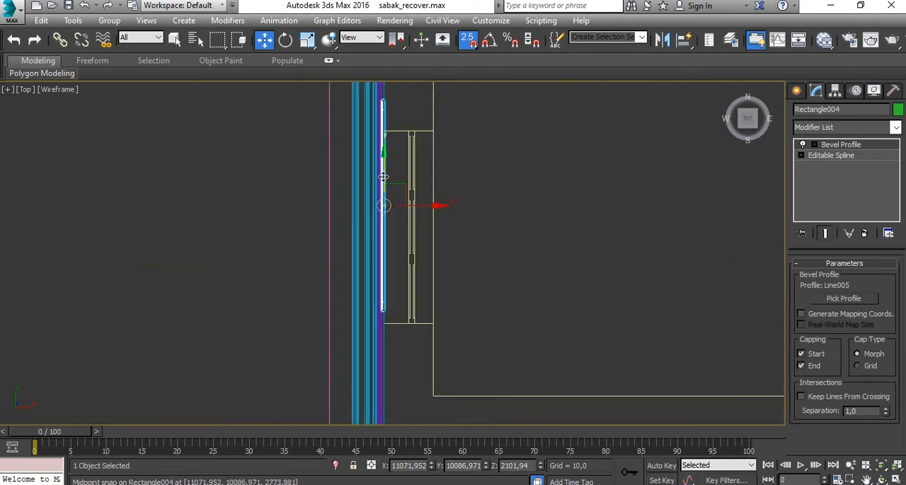
{"action": "left_click_drag", "start_coordinate": [383, 177], "coordinate": [419, 229]}
{"action": "scroll", "coordinate": [394, 288], "scroll_direction": "up", "scroll_amount": 5}
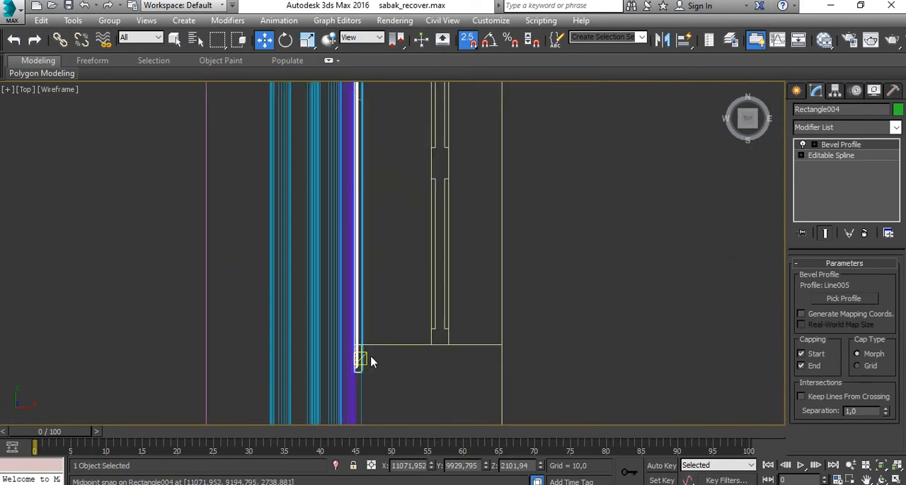
{"action": "scroll", "coordinate": [358, 297], "scroll_direction": "down", "scroll_amount": 6}
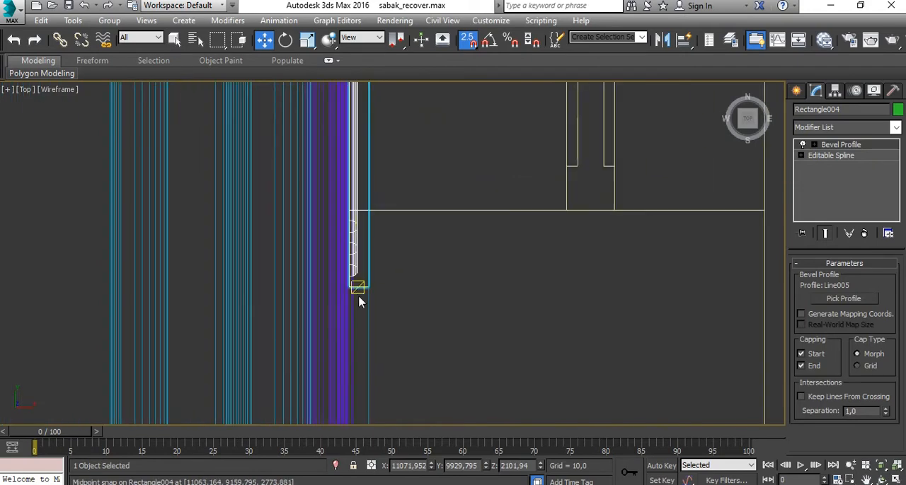
{"action": "key", "text": "alt+w"}
{"action": "right_click", "coordinate": [499, 339]}
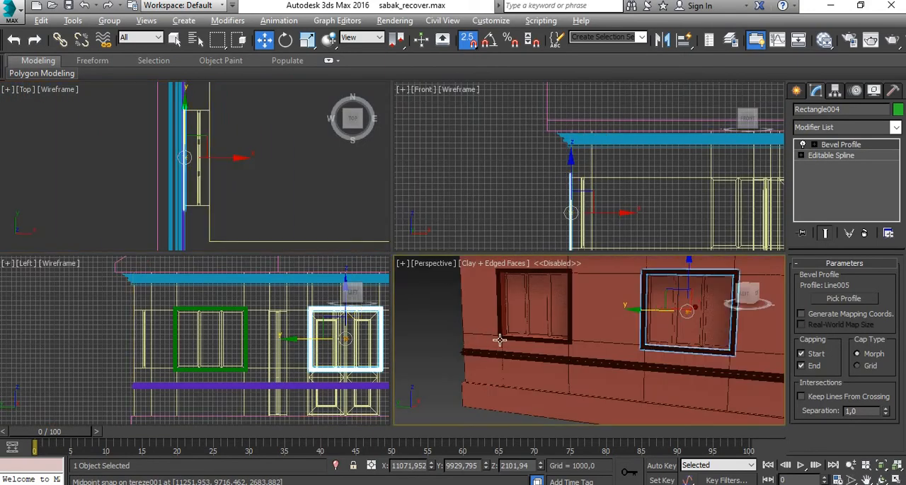
{"action": "key", "text": "alt+w"}
{"action": "middle_click_drag", "start_coordinate": [571, 310], "coordinate": [419, 274]}
{"action": "left_click", "coordinate": [738, 309]}
- Examine the moulded corners of both window surrounds and how they sit on the house wall
{"action": "scroll", "coordinate": [502, 214], "scroll_direction": "up", "scroll_amount": 10}
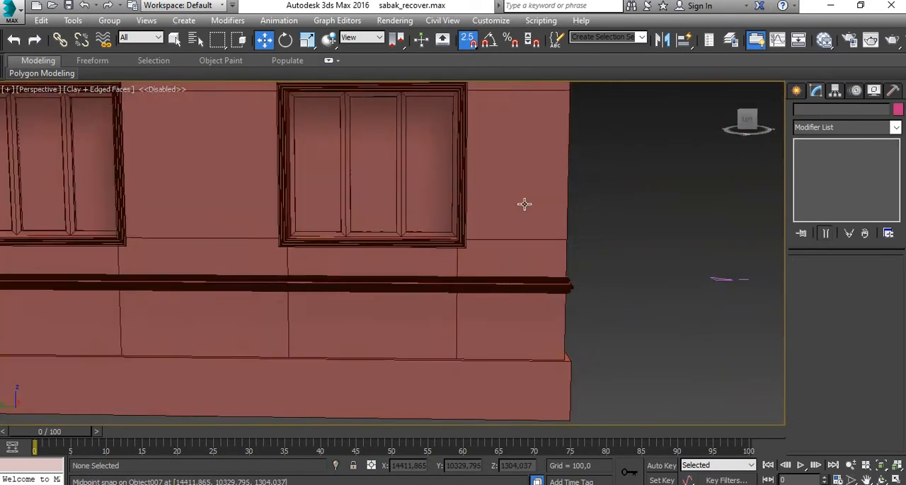
{"action": "scroll", "coordinate": [519, 212], "scroll_direction": "down", "scroll_amount": 8}
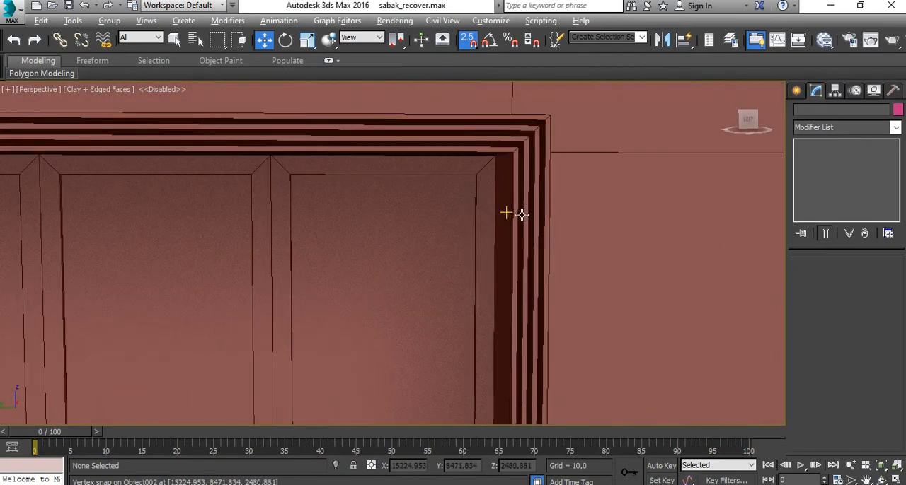
{"action": "middle_click_drag", "start_coordinate": [481, 273], "coordinate": [455, 190], "text": "alt"}
{"action": "scroll", "coordinate": [423, 222], "scroll_direction": "up", "scroll_amount": 7}
{"action": "scroll", "coordinate": [401, 203], "scroll_direction": "down", "scroll_amount": 10}
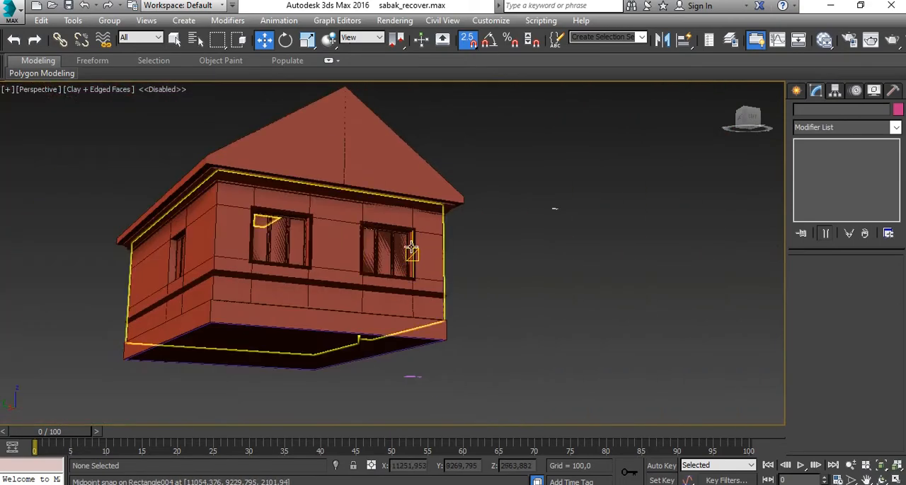
{"action": "middle_click_drag", "start_coordinate": [414, 250], "coordinate": [484, 301]}
{"action": "scroll", "coordinate": [522, 276], "scroll_direction": "up", "scroll_amount": 5}
{"action": "middle_click_drag", "start_coordinate": [520, 279], "coordinate": [524, 344], "text": "alt"}
{"action": "scroll", "coordinate": [525, 344], "scroll_direction": "down", "scroll_amount": 8}
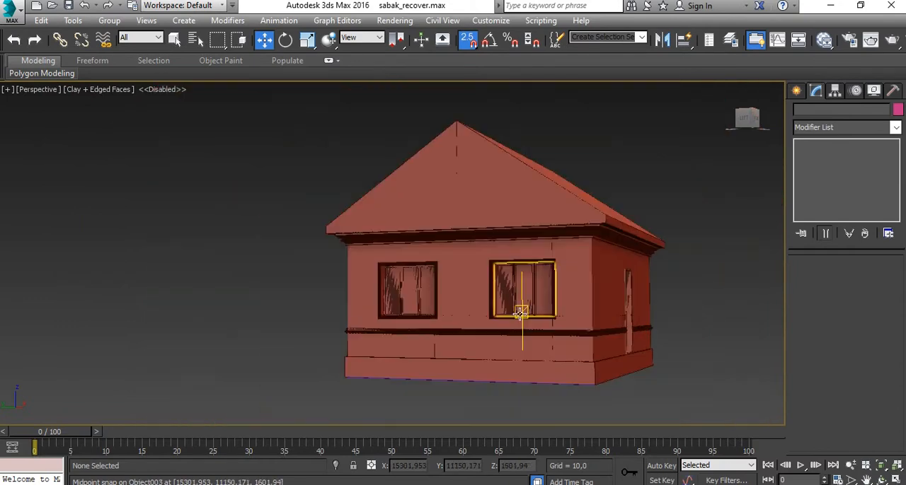
{"action": "middle_click_drag", "start_coordinate": [521, 307], "coordinate": [585, 339], "text": "alt"}
{"action": "scroll", "coordinate": [517, 307], "scroll_direction": "up", "scroll_amount": 8}
{"action": "scroll", "coordinate": [461, 297], "scroll_direction": "down", "scroll_amount": 5}
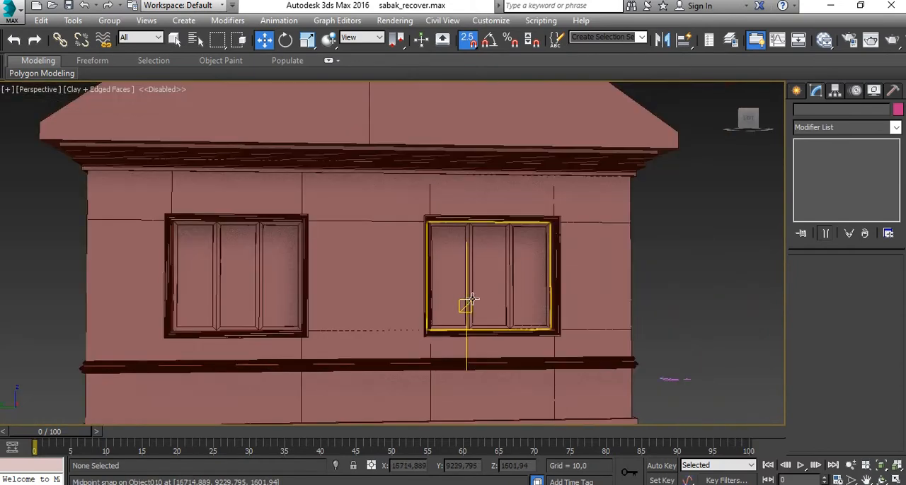
- Select both window surrounds on the end wall and clone them along X to the opposite end wall of the house
{"action": "middle_click_drag", "start_coordinate": [467, 303], "coordinate": [382, 300], "text": "alt"}
{"action": "left_click", "coordinate": [474, 341]}
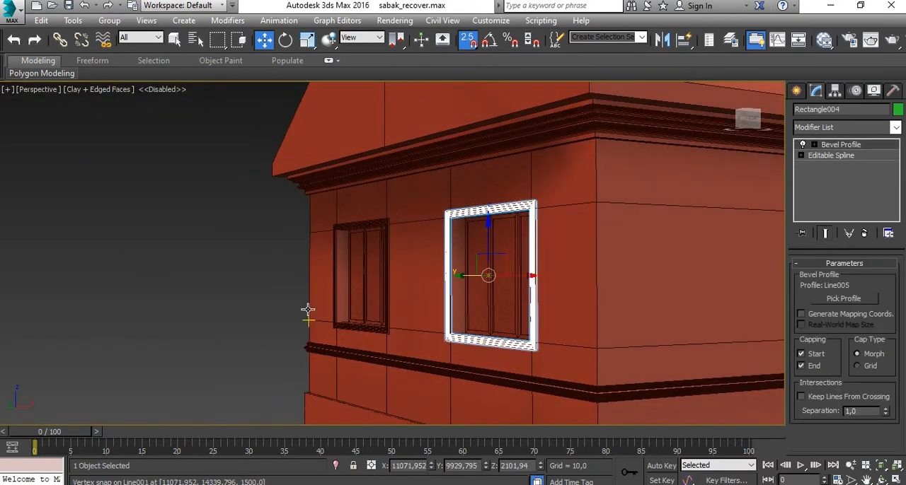
{"action": "left_click", "coordinate": [355, 326], "text": "ctrl"}
{"action": "scroll", "coordinate": [384, 302], "scroll_direction": "down", "scroll_amount": 5}
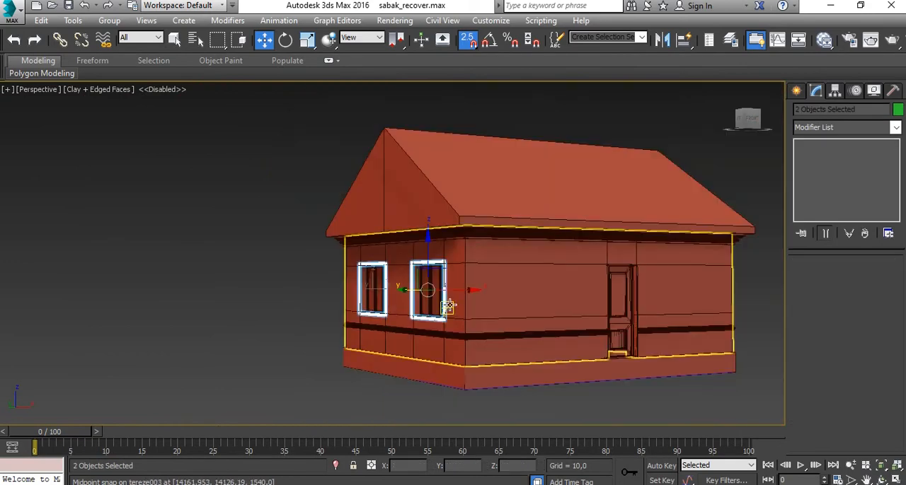
{"action": "middle_click_drag", "start_coordinate": [424, 309], "coordinate": [322, 276], "text": "alt"}
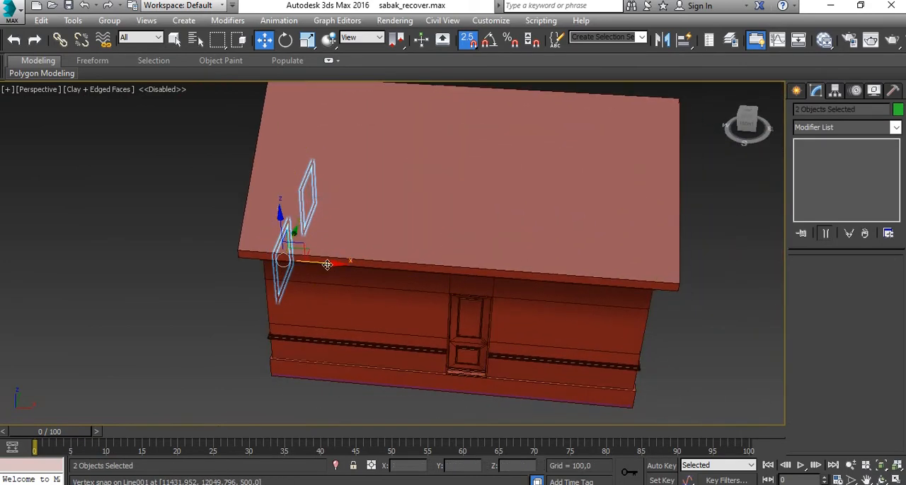
{"action": "left_click_drag", "start_coordinate": [322, 276], "coordinate": [675, 288], "text": "shift"}
{"action": "left_click", "coordinate": [455, 306]}
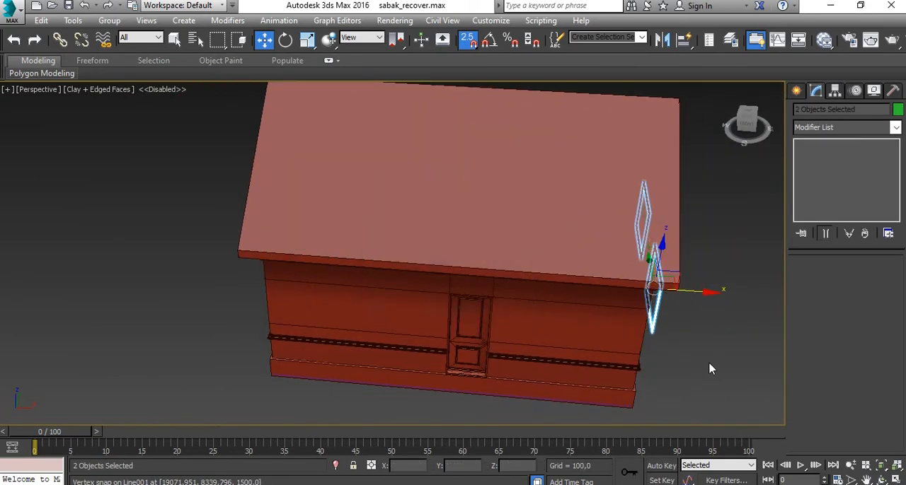
- Mirror the two cloned surrounds about the X axis with No Clone so their moulding faces outward
{"action": "middle_click_drag", "start_coordinate": [709, 368], "coordinate": [467, 283]}
{"action": "scroll", "coordinate": [460, 244], "scroll_direction": "up", "scroll_amount": 5}
{"action": "mouse_move", "coordinate": [435, 258]}
{"action": "middle_mouse_down", "text": "alt"}
{"action": "mouse_move", "coordinate": [294, 205]}
{"action": "mouse_move", "coordinate": [513, 138]}
{"action": "middle_mouse_up", "text": "alt"}
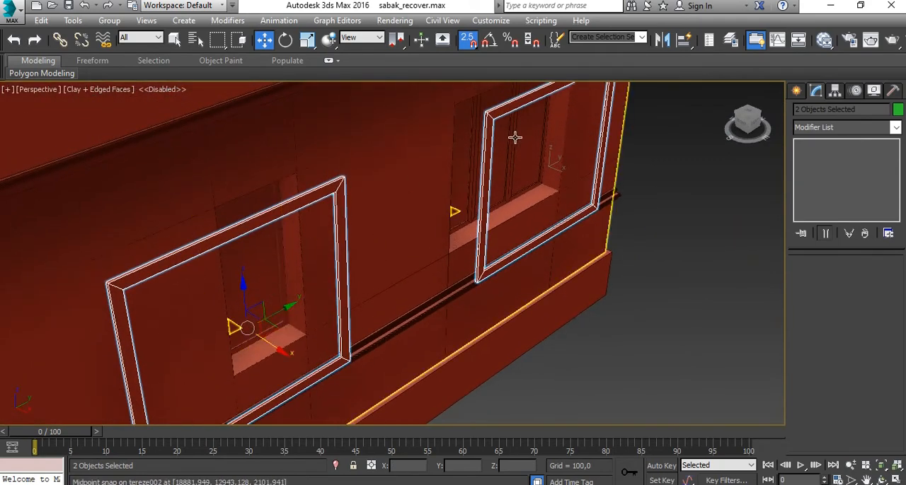
{"action": "left_click", "coordinate": [661, 40]}
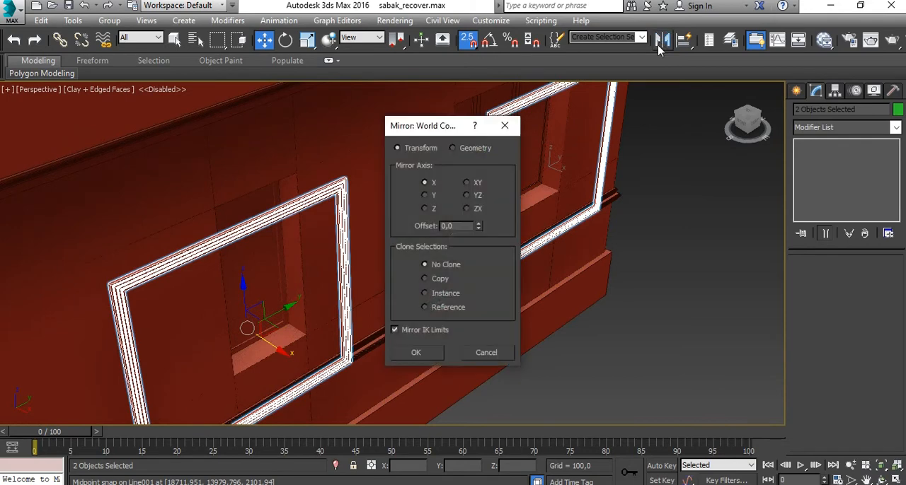
{"action": "left_click_drag", "start_coordinate": [428, 126], "coordinate": [568, 125]}
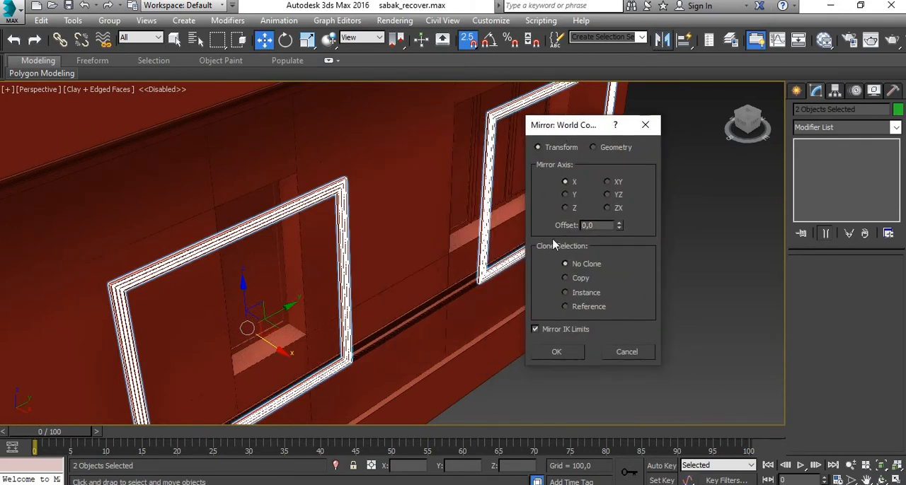
{"action": "left_click", "coordinate": [565, 195]}
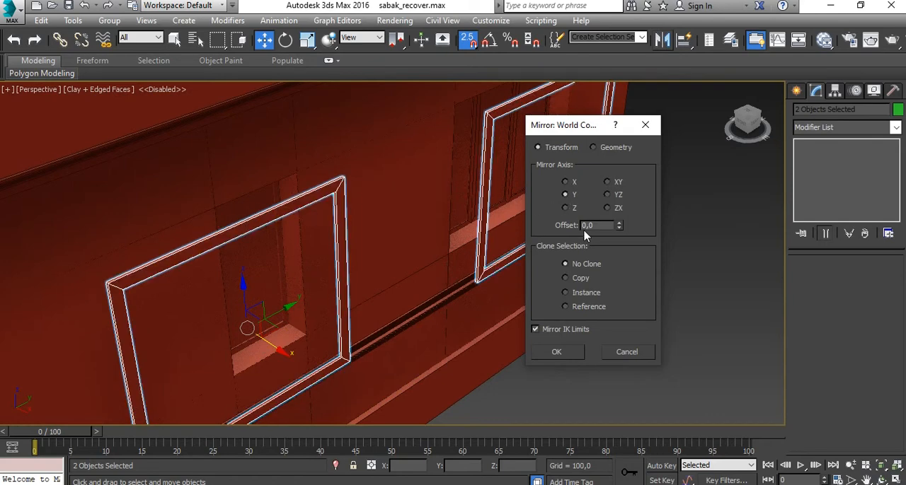
{"action": "left_click", "coordinate": [566, 183]}
{"action": "left_click", "coordinate": [568, 357]}
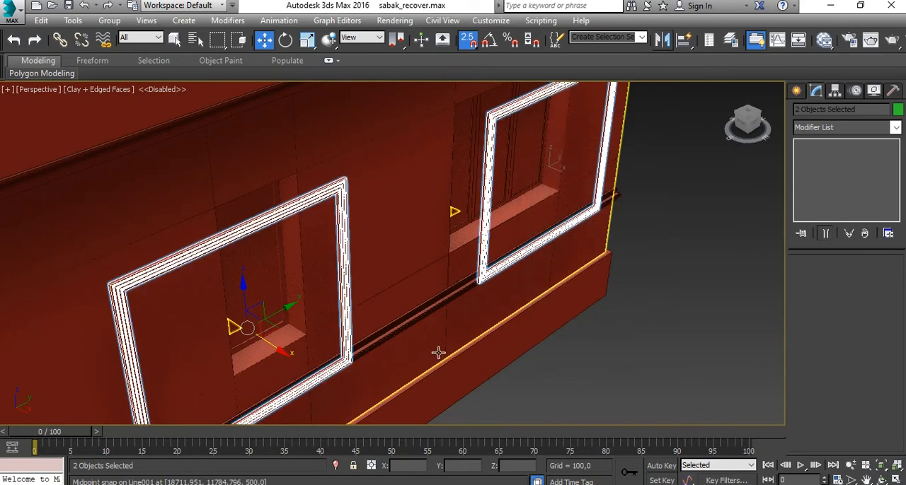
- Snap the mirrored surrounds along X onto the wall's outer face at X 19071.951 in the Top view, and deselect them in Perspective
{"action": "middle_click_drag", "start_coordinate": [438, 354], "coordinate": [597, 312]}
{"action": "key", "text": "alt+w"}
{"action": "middle_click", "coordinate": [317, 167]}
{"action": "key", "text": "alt+w"}
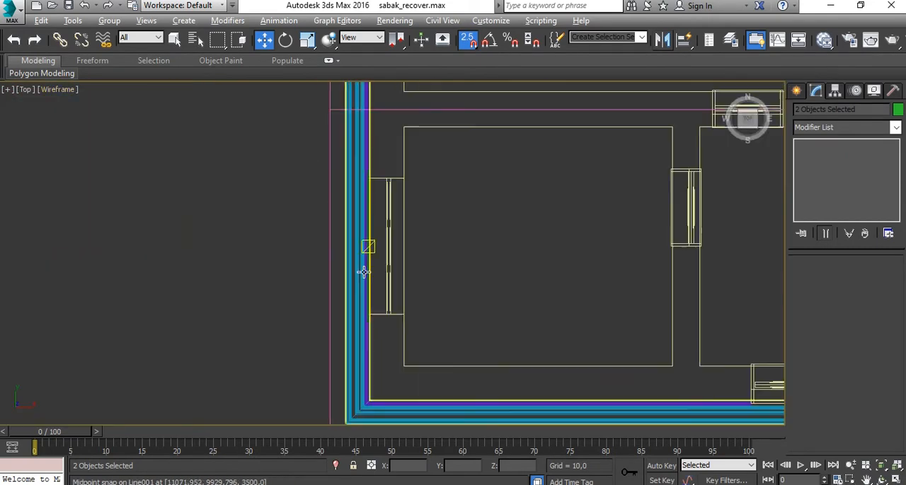
{"action": "scroll", "coordinate": [364, 251], "scroll_direction": "down", "scroll_amount": 5}
{"action": "scroll", "coordinate": [545, 273], "scroll_direction": "up", "scroll_amount": 8}
{"action": "left_click_drag", "start_coordinate": [518, 299], "coordinate": [339, 334]}
{"action": "middle_click_drag", "start_coordinate": [364, 153], "coordinate": [444, 326]}
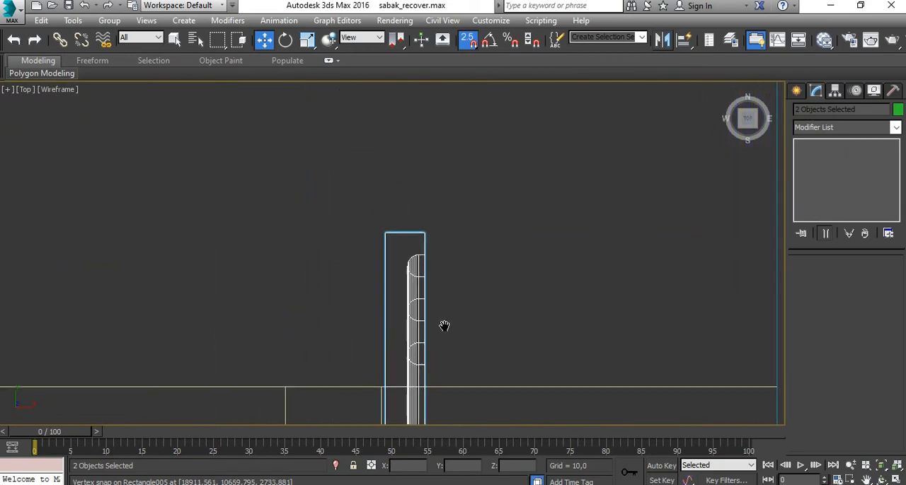
{"action": "scroll", "coordinate": [403, 265], "scroll_direction": "down", "scroll_amount": 3}
{"action": "left_click_drag", "start_coordinate": [394, 250], "coordinate": [588, 330]}
{"action": "scroll", "coordinate": [519, 271], "scroll_direction": "down", "scroll_amount": 5}
{"action": "key", "text": "alt+w"}
{"action": "middle_click_drag", "start_coordinate": [678, 360], "coordinate": [570, 314]}
{"action": "key", "text": "alt+w"}
{"action": "scroll", "coordinate": [640, 349], "scroll_direction": "down", "scroll_amount": 6}
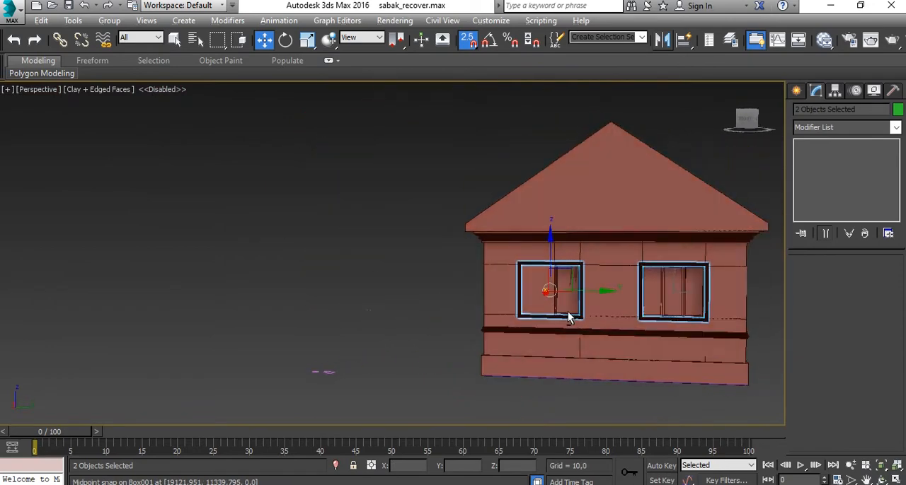
{"action": "left_click", "coordinate": [569, 396]}
- Select the surround that is too wide for the narrow window and enter vertex editing of its Editable Spline
{"action": "scroll", "coordinate": [561, 295], "scroll_direction": "up", "scroll_amount": 5}
{"action": "left_click", "coordinate": [549, 232]}
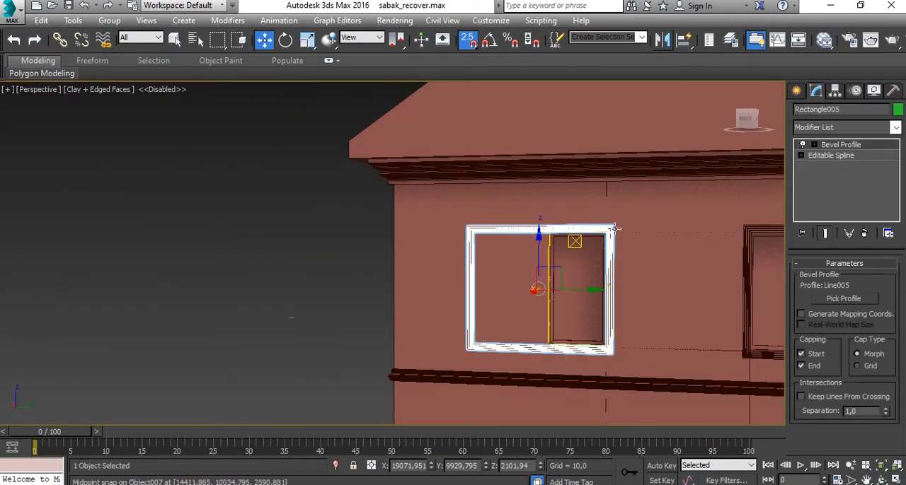
{"action": "scroll", "coordinate": [595, 243], "scroll_direction": "up", "scroll_amount": 3}
{"action": "middle_click_drag", "start_coordinate": [594, 243], "coordinate": [442, 189]}
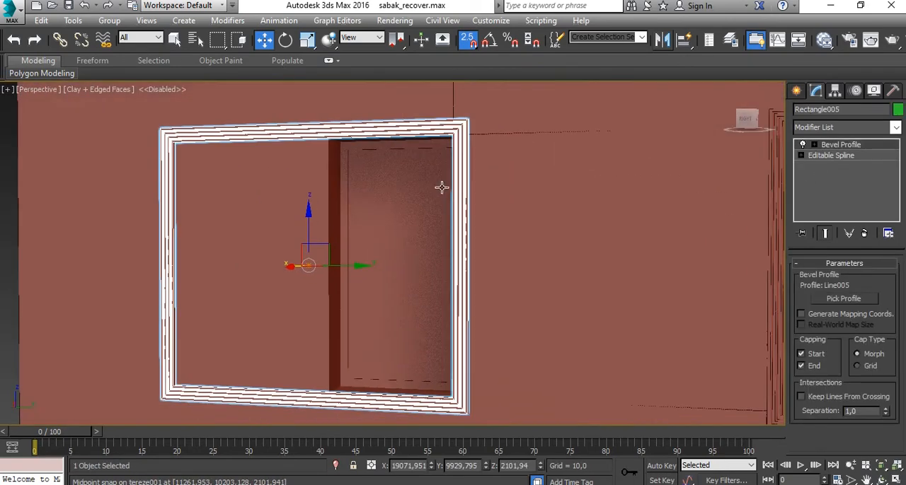
{"action": "scroll", "coordinate": [403, 229], "scroll_direction": "down", "scroll_amount": 3}
{"action": "middle_click_drag", "start_coordinate": [403, 228], "coordinate": [447, 263], "text": "alt"}
{"action": "left_click", "coordinate": [826, 156]}
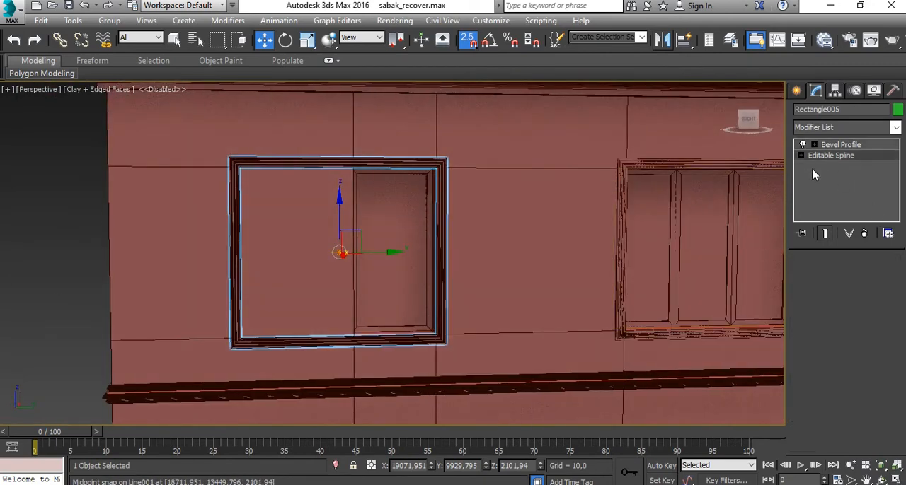
{"action": "left_click", "coordinate": [825, 310]}
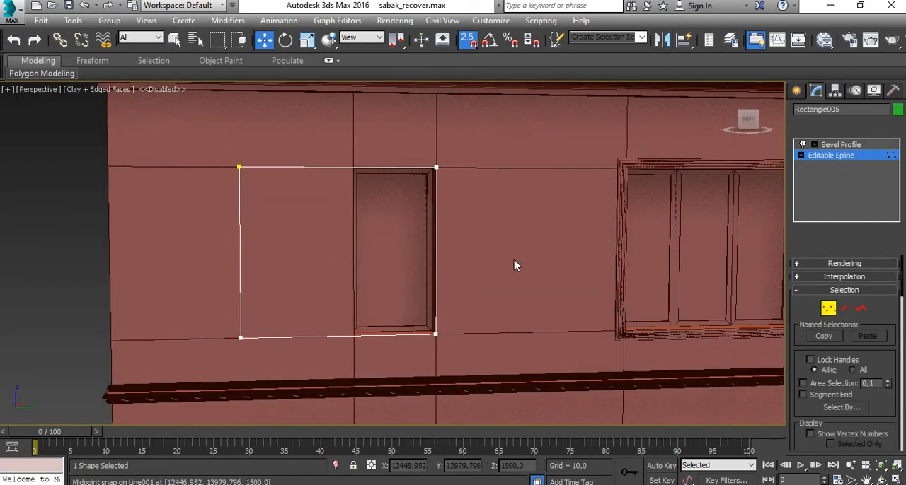
- Snap the overhanging side's two vertices along Y to the narrow opening's edge in the Top view, return to Bevel Profile, and deselect the surround
{"action": "key", "text": "alt+w"}
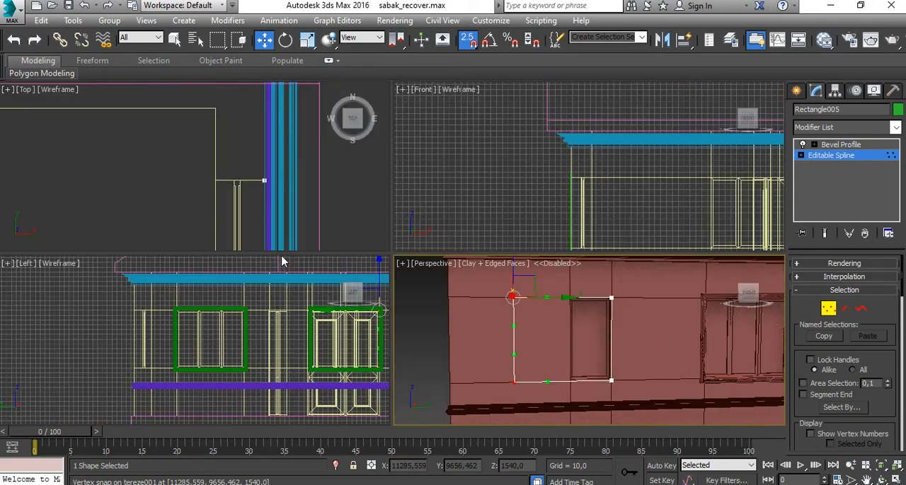
{"action": "key", "text": "alt+w"}
{"action": "scroll", "coordinate": [325, 299], "scroll_direction": "down", "scroll_amount": 3}
{"action": "middle_click_drag", "start_coordinate": [418, 346], "coordinate": [463, 204]}
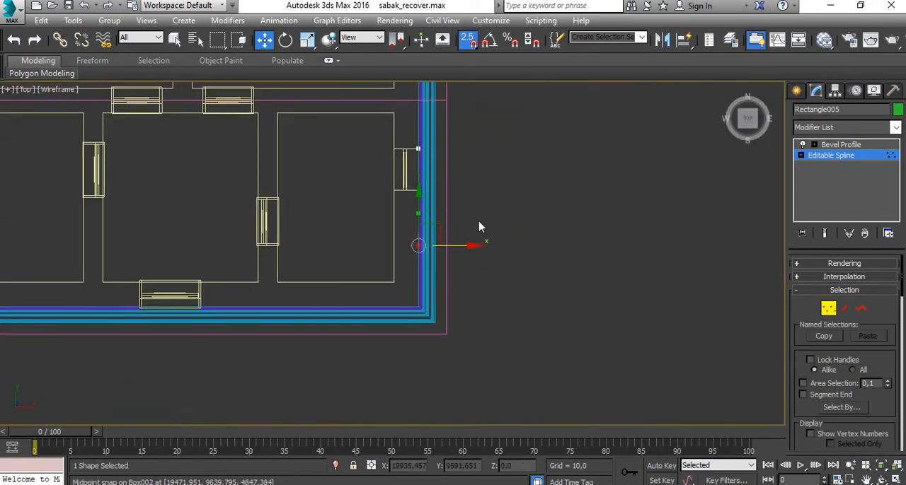
{"action": "scroll", "coordinate": [432, 225], "scroll_direction": "up", "scroll_amount": 4}
{"action": "mouse_move", "coordinate": [433, 265]}
{"action": "middle_mouse_down"}
{"action": "mouse_move", "coordinate": [455, 296]}
{"action": "mouse_move", "coordinate": [436, 363]}
{"action": "middle_mouse_up"}
{"action": "scroll", "coordinate": [435, 366], "scroll_direction": "down", "scroll_amount": 1}
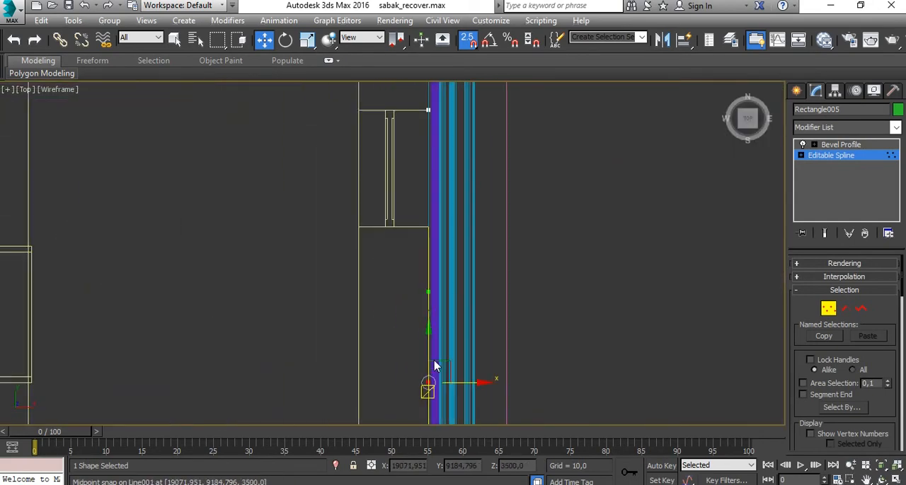
{"action": "left_click_drag", "start_coordinate": [428, 357], "coordinate": [422, 232]}
{"action": "key", "text": "alt+w"}
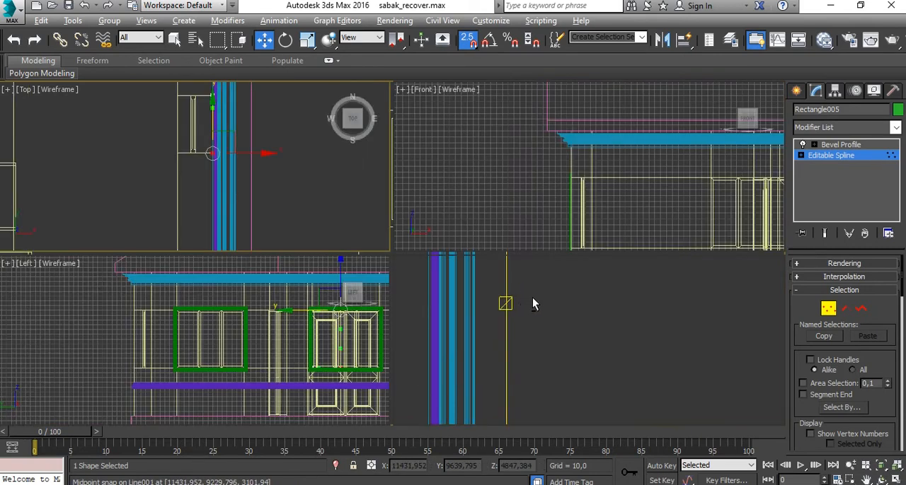
{"action": "key", "text": "p"}
{"action": "key", "text": "alt+w"}
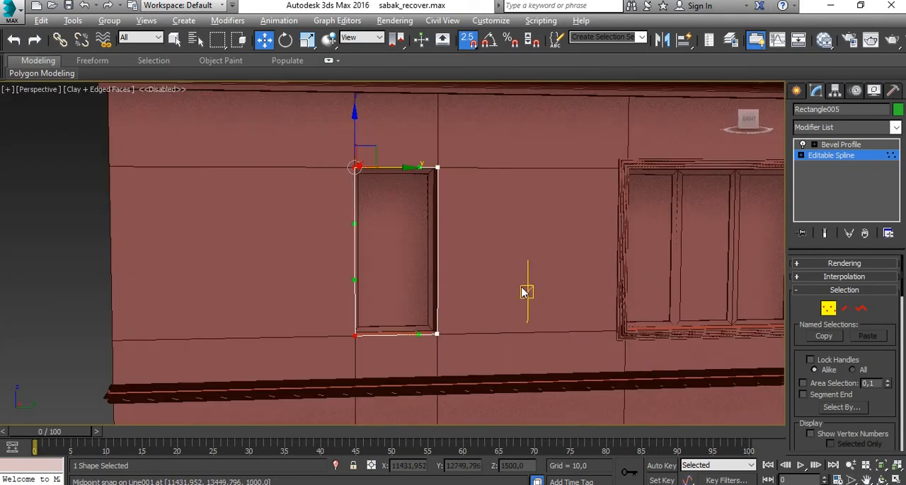
{"action": "left_click", "coordinate": [828, 309]}
{"action": "left_click", "coordinate": [826, 147]}
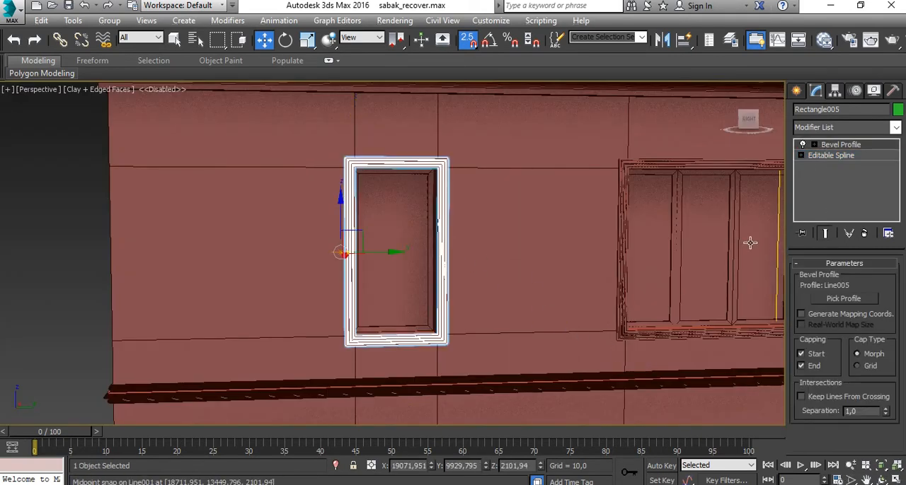
{"action": "left_click", "coordinate": [214, 253]}
- Clone the window surround nearest the house corner as a Copy, placing it by the window of the adjoining long wall
{"action": "scroll", "coordinate": [215, 253], "scroll_direction": "down", "scroll_amount": 3}
{"action": "mouse_move", "coordinate": [361, 298]}
{"action": "middle_mouse_down", "text": "alt"}
{"action": "mouse_move", "coordinate": [265, 293]}
{"action": "mouse_move", "coordinate": [408, 303]}
{"action": "mouse_move", "coordinate": [541, 281]}
{"action": "mouse_move", "coordinate": [416, 305]}
{"action": "mouse_move", "coordinate": [519, 257]}
{"action": "mouse_move", "coordinate": [535, 367]}
{"action": "mouse_move", "coordinate": [541, 279]}
{"action": "middle_mouse_up", "text": "alt"}
{"action": "left_click", "coordinate": [520, 257]}
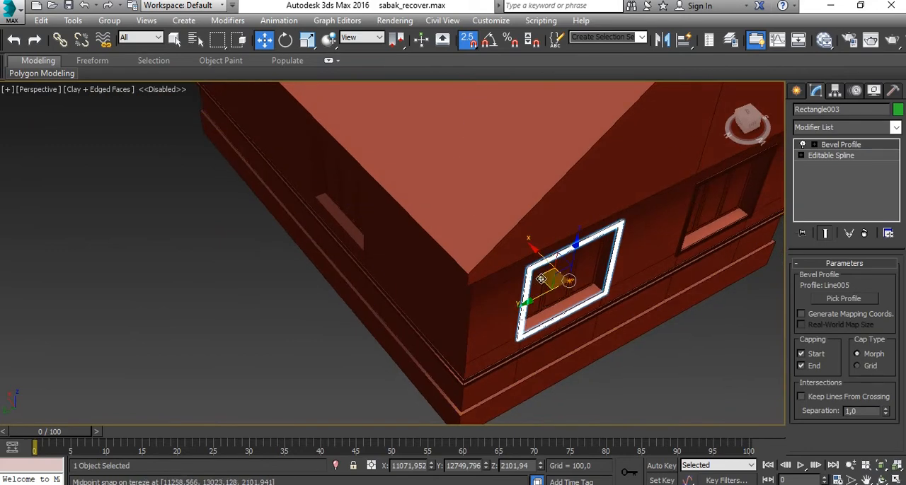
{"action": "mouse_move", "coordinate": [540, 278]}
{"action": "left_mouse_down", "text": "shift"}
{"action": "mouse_move", "coordinate": [293, 304]}
{"action": "mouse_move", "coordinate": [324, 235]}
{"action": "left_mouse_up", "text": "shift"}
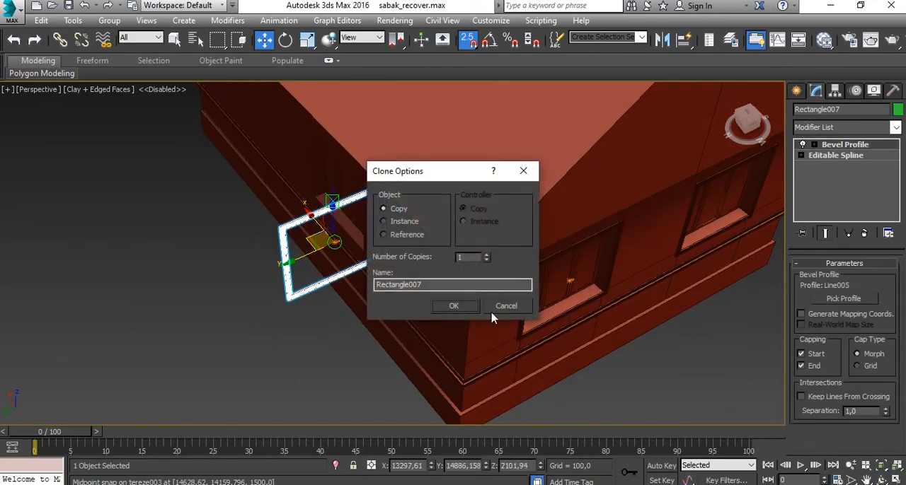
{"action": "left_click", "coordinate": [458, 307]}
- Turn on angle snapping with an angle of 90 degrees, with the cloned surround shown in the Top view
{"action": "key", "text": "alt+w"}
{"action": "right_click", "coordinate": [209, 177]}
{"action": "key", "text": "alt+w"}
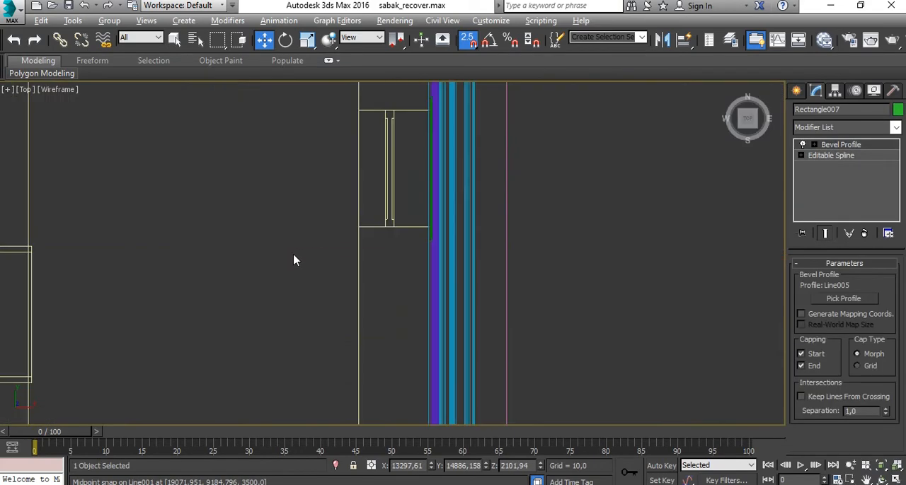
{"action": "scroll", "coordinate": [296, 262], "scroll_direction": "down", "scroll_amount": 5}
{"action": "mouse_move", "coordinate": [321, 273]}
{"action": "middle_mouse_down"}
{"action": "mouse_move", "coordinate": [391, 248]}
{"action": "mouse_move", "coordinate": [400, 366]}
{"action": "middle_mouse_up"}
{"action": "scroll", "coordinate": [365, 167], "scroll_direction": "up", "scroll_amount": 5}
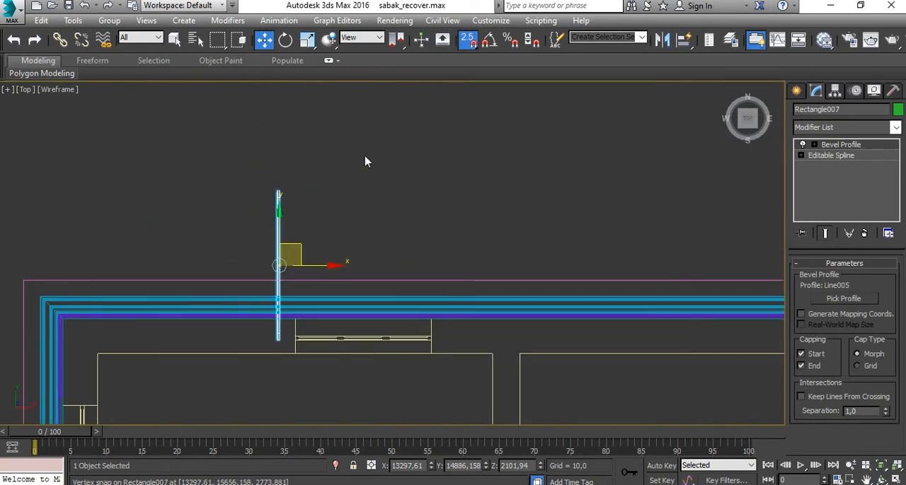
{"action": "left_click", "coordinate": [487, 42]}
{"action": "scroll", "coordinate": [303, 234], "scroll_direction": "up", "scroll_amount": 2}
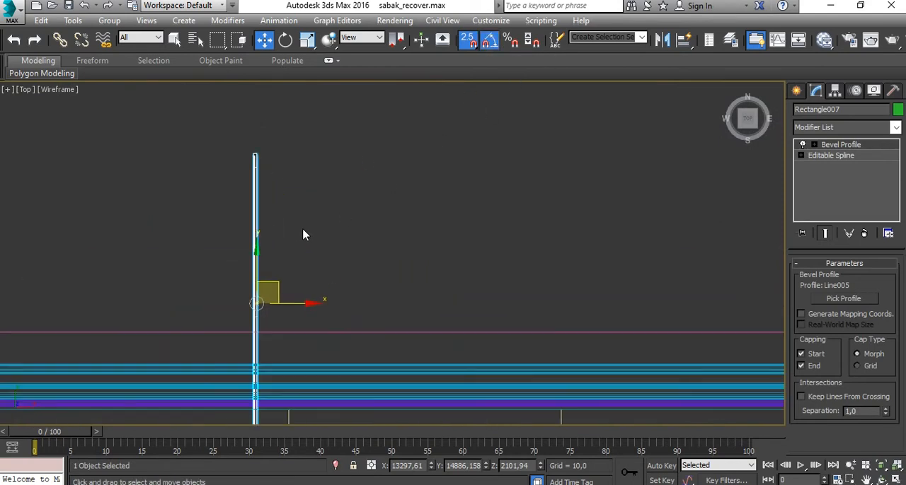
{"action": "right_click", "coordinate": [495, 42]}
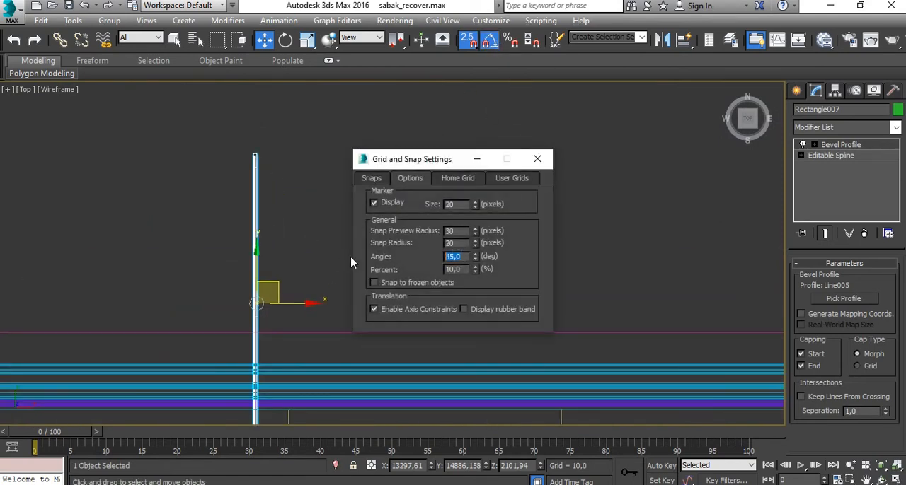
{"action": "left_click", "coordinate": [539, 163]}
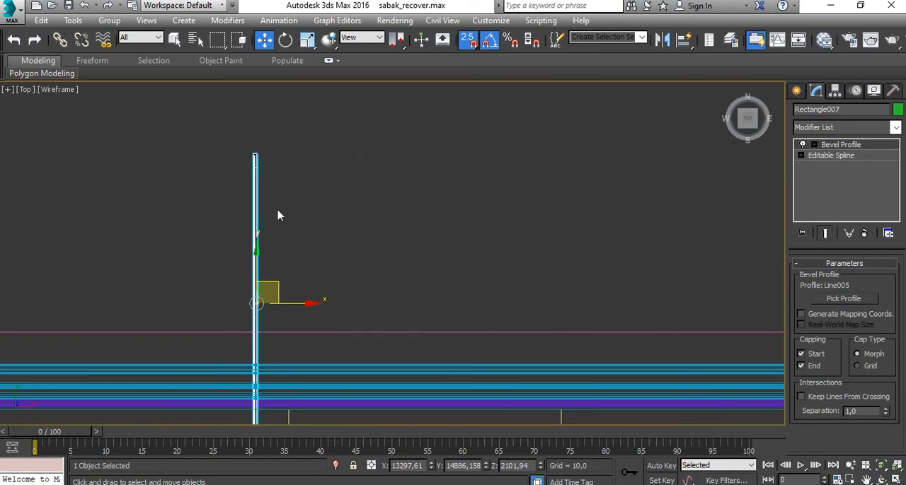
- Rotate the cloned surround in 90-degree increments until it lies parallel to the long wall with its moulding facing outward
{"action": "middle_click_drag", "start_coordinate": [279, 211], "coordinate": [337, 158]}
{"action": "middle_click_drag", "start_coordinate": [466, 214], "coordinate": [456, 238]}
{"action": "key", "text": "e"}
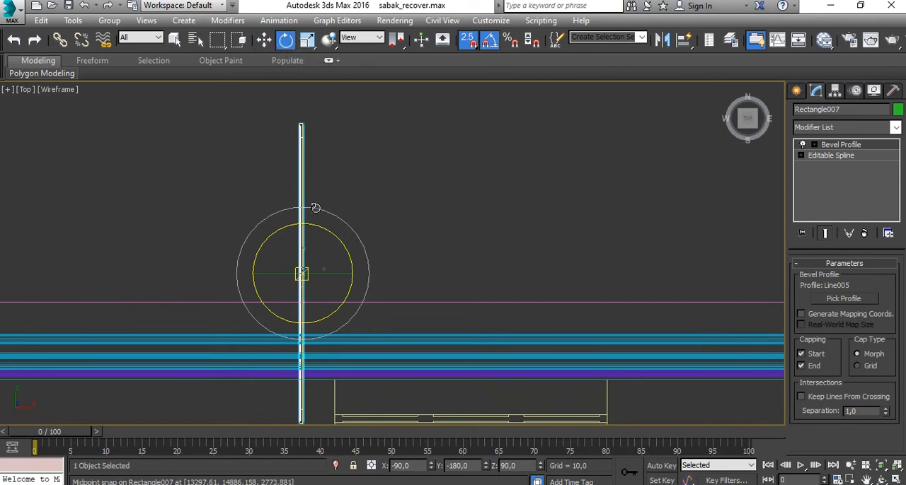
{"action": "left_click_drag", "start_coordinate": [326, 236], "coordinate": [354, 269]}
{"action": "key", "text": "ctrl+z"}
{"action": "scroll", "coordinate": [397, 289], "scroll_direction": "up", "scroll_amount": 3}
{"action": "scroll", "coordinate": [523, 277], "scroll_direction": "up", "scroll_amount": 3}
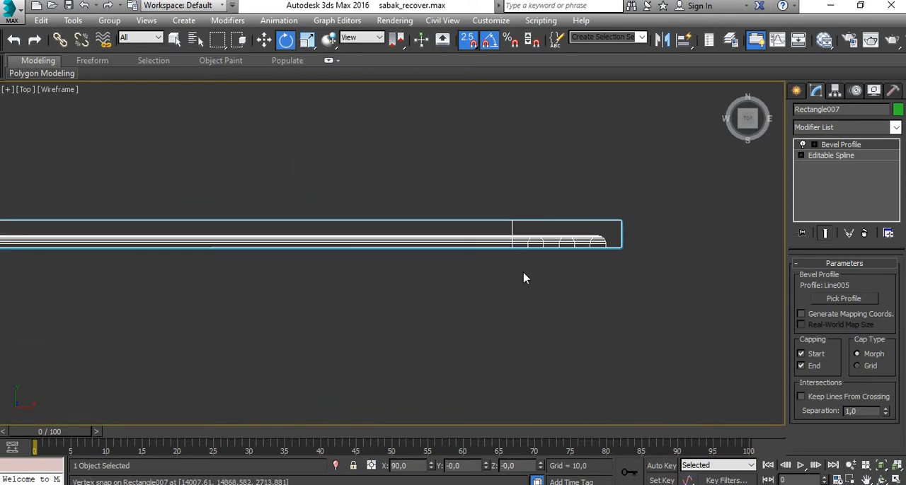
{"action": "scroll", "coordinate": [524, 276], "scroll_direction": "down", "scroll_amount": 3}
{"action": "left_click_drag", "start_coordinate": [169, 219], "coordinate": [163, 208]}
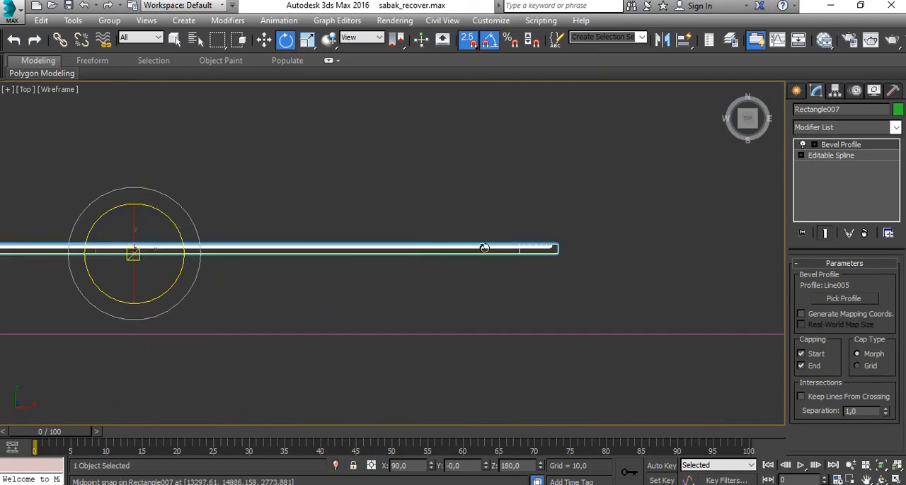
{"action": "scroll", "coordinate": [531, 247], "scroll_direction": "up", "scroll_amount": 3}
{"action": "scroll", "coordinate": [566, 243], "scroll_direction": "down", "scroll_amount": 5}
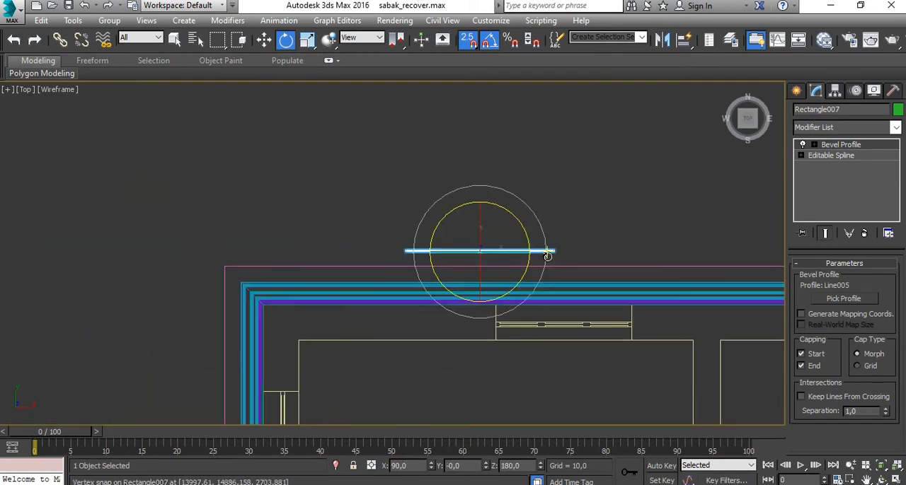
- Move the rotated surround onto the long wall in the Top view, snapping its outer corner to the window opening's corner
{"action": "middle_click_drag", "start_coordinate": [546, 257], "coordinate": [435, 204]}
{"action": "scroll", "coordinate": [385, 190], "scroll_direction": "up", "scroll_amount": 2}
{"action": "middle_click_drag", "start_coordinate": [385, 190], "coordinate": [298, 196]}
{"action": "key", "text": "w"}
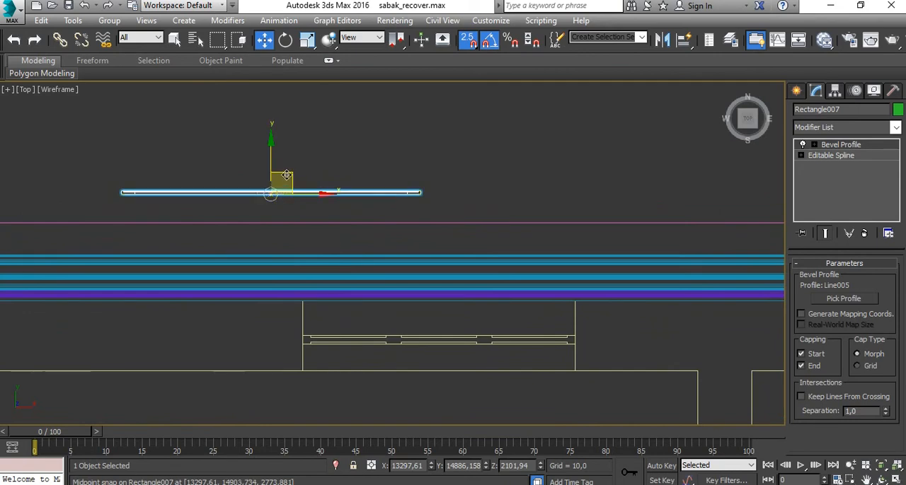
{"action": "left_click_drag", "start_coordinate": [268, 196], "coordinate": [614, 255]}
{"action": "scroll", "coordinate": [470, 255], "scroll_direction": "up", "scroll_amount": 4}
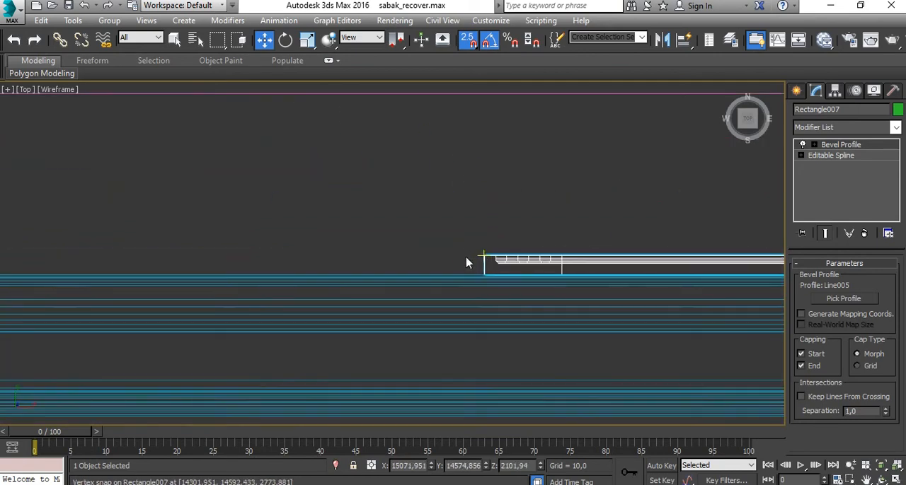
{"action": "scroll", "coordinate": [484, 264], "scroll_direction": "down", "scroll_amount": 3}
{"action": "left_click_drag", "start_coordinate": [485, 261], "coordinate": [266, 304]}
{"action": "scroll", "coordinate": [247, 341], "scroll_direction": "up", "scroll_amount": 5}
{"action": "scroll", "coordinate": [279, 323], "scroll_direction": "down", "scroll_amount": 3}
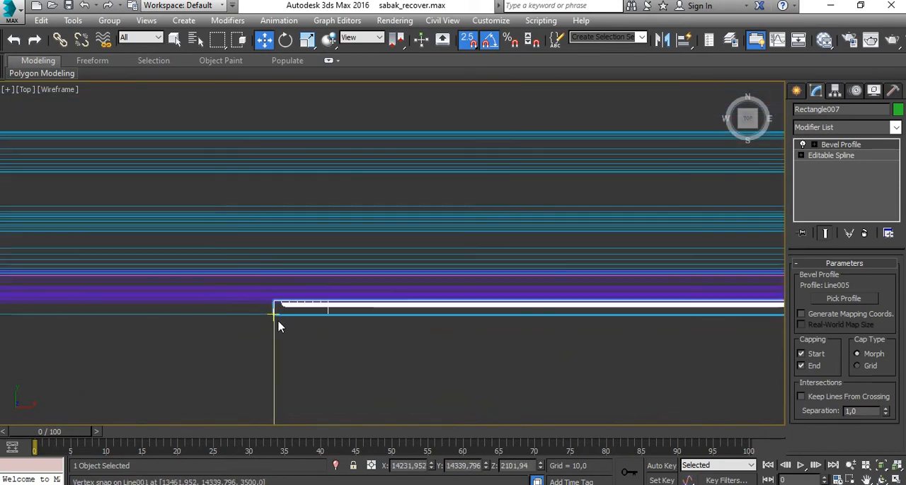
{"action": "scroll", "coordinate": [328, 324], "scroll_direction": "up", "scroll_amount": 3}
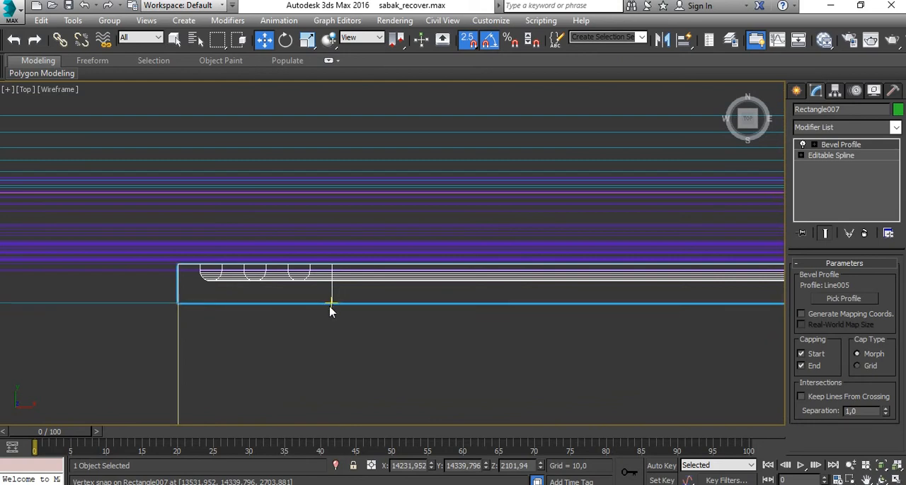
- Centre the surround on the long wall's window opening by snapping it to the opening's midpoint on the outer wall line
{"action": "scroll", "coordinate": [329, 307], "scroll_direction": "down", "scroll_amount": 5}
{"action": "left_click_drag", "start_coordinate": [627, 306], "coordinate": [554, 342]}
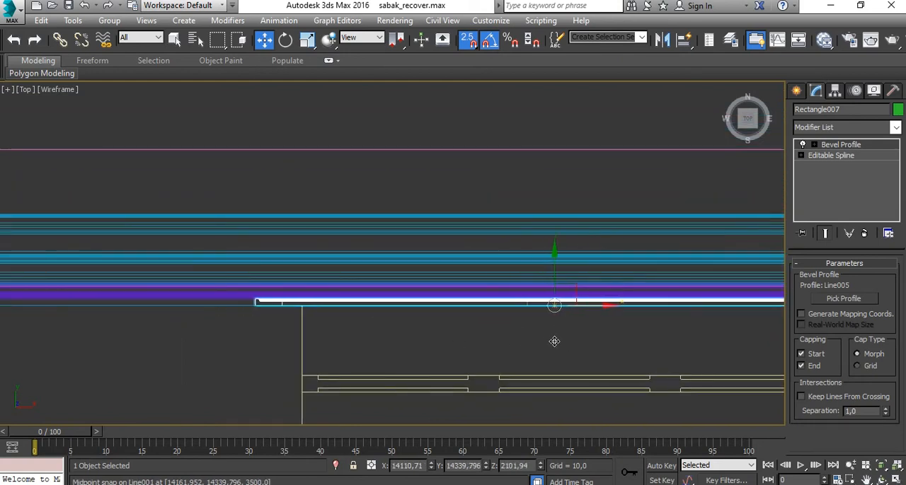
{"action": "left_click_drag", "start_coordinate": [575, 287], "coordinate": [577, 320]}
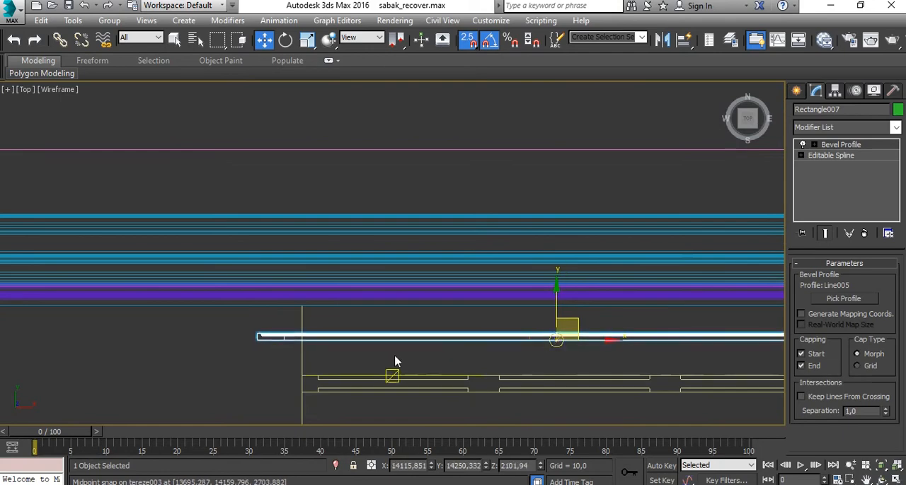
{"action": "scroll", "coordinate": [290, 342], "scroll_direction": "up", "scroll_amount": 6}
{"action": "left_click_drag", "start_coordinate": [232, 354], "coordinate": [335, 160]}
{"action": "scroll", "coordinate": [354, 247], "scroll_direction": "down", "scroll_amount": 5}
{"action": "scroll", "coordinate": [409, 280], "scroll_direction": "down", "scroll_amount": 6}
{"action": "middle_click_drag", "start_coordinate": [453, 283], "coordinate": [373, 267]}
- Deselect the surround and inspect how it fits around the long wall's window in the Perspective view
{"action": "key", "text": "alt+w"}
{"action": "right_click", "coordinate": [587, 333]}
{"action": "key", "text": "alt+w"}
{"action": "middle_click_drag", "start_coordinate": [390, 326], "coordinate": [374, 386], "text": "alt"}
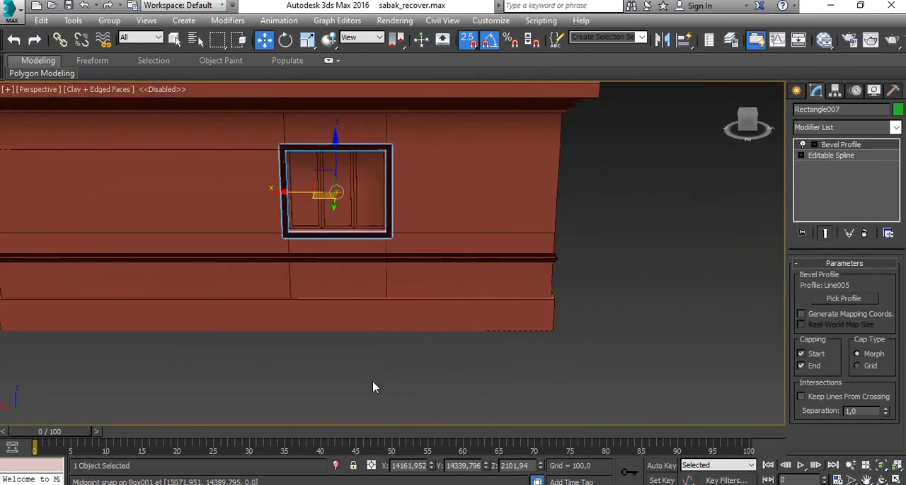
{"action": "left_click", "coordinate": [374, 386]}
{"action": "scroll", "coordinate": [375, 182], "scroll_direction": "up", "scroll_amount": 6}
{"action": "middle_click_drag", "start_coordinate": [457, 330], "coordinate": [370, 290], "text": "alt"}
{"action": "scroll", "coordinate": [371, 290], "scroll_direction": "down", "scroll_amount": 12}
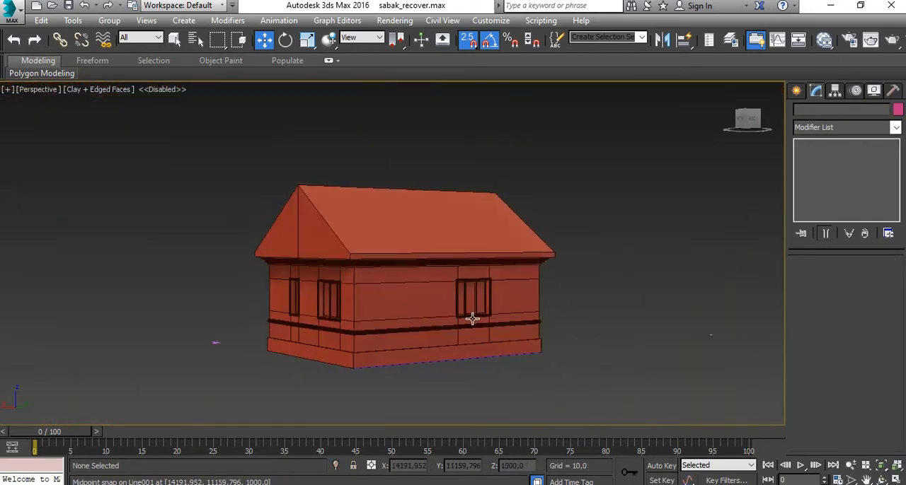
- Examine the house from all sides in the Perspective view, checking the window surrounds, door wall and roof
{"action": "middle_click_drag", "start_coordinate": [472, 319], "coordinate": [547, 315], "text": "alt"}
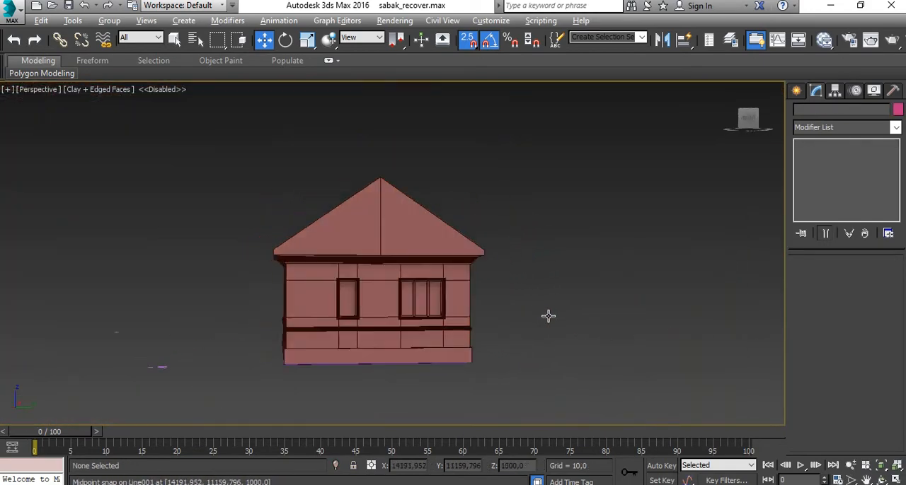
{"action": "scroll", "coordinate": [424, 343], "scroll_direction": "up", "scroll_amount": 8}
{"action": "middle_click_drag", "start_coordinate": [425, 344], "coordinate": [488, 257]}
{"action": "scroll", "coordinate": [456, 297], "scroll_direction": "down", "scroll_amount": 6}
{"action": "middle_click_drag", "start_coordinate": [456, 296], "coordinate": [510, 297], "text": "alt"}
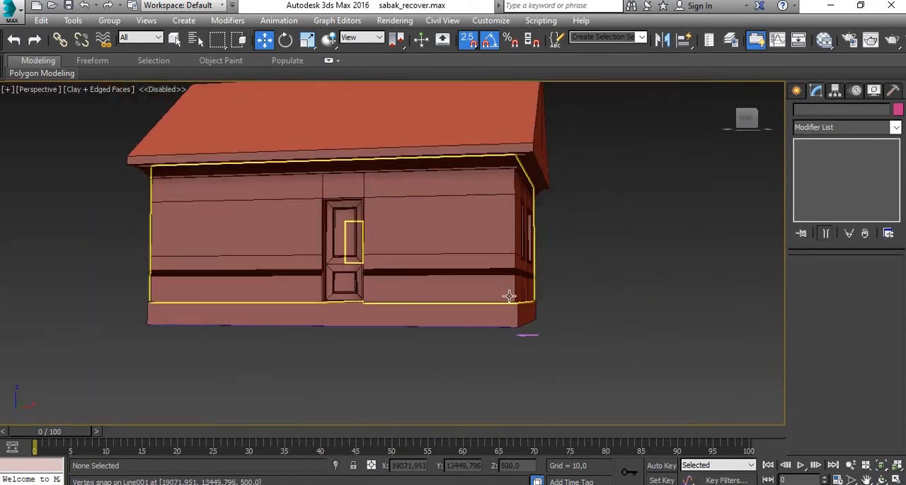
{"action": "scroll", "coordinate": [425, 258], "scroll_direction": "up", "scroll_amount": 5}
{"action": "scroll", "coordinate": [441, 269], "scroll_direction": "down", "scroll_amount": 5}
{"action": "middle_click_drag", "start_coordinate": [441, 269], "coordinate": [497, 302], "text": "alt"}
{"action": "scroll", "coordinate": [498, 299], "scroll_direction": "down", "scroll_amount": 3}
{"action": "scroll", "coordinate": [499, 297], "scroll_direction": "down", "scroll_amount": 5}
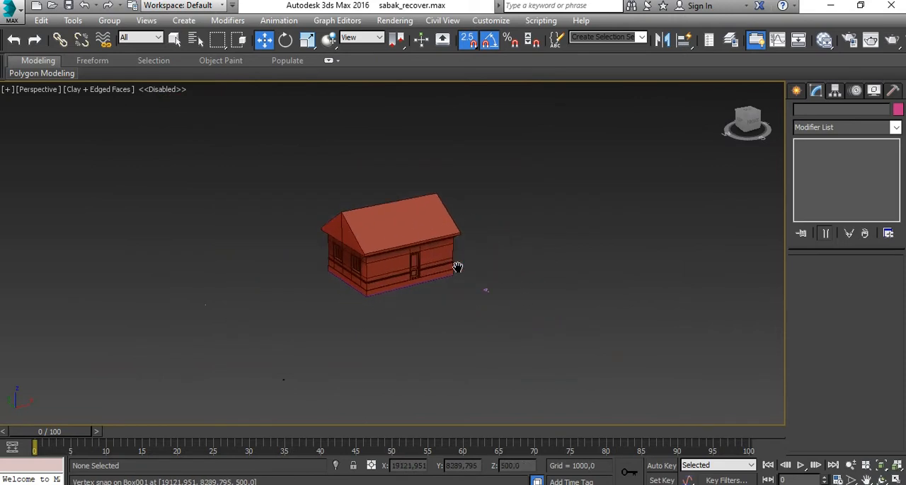
{"action": "scroll", "coordinate": [471, 275], "scroll_direction": "up", "scroll_amount": 4}
{"action": "scroll", "coordinate": [471, 275], "scroll_direction": "down", "scroll_amount": 4}
- Set the object color of every object in the scene to black and clear the selection
{"action": "key", "text": "ctrl+a"}
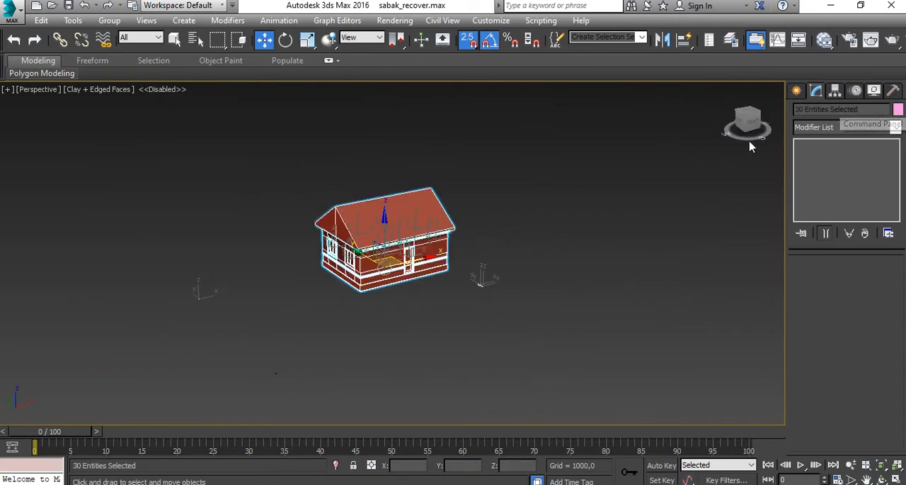
{"action": "left_click", "coordinate": [478, 148]}
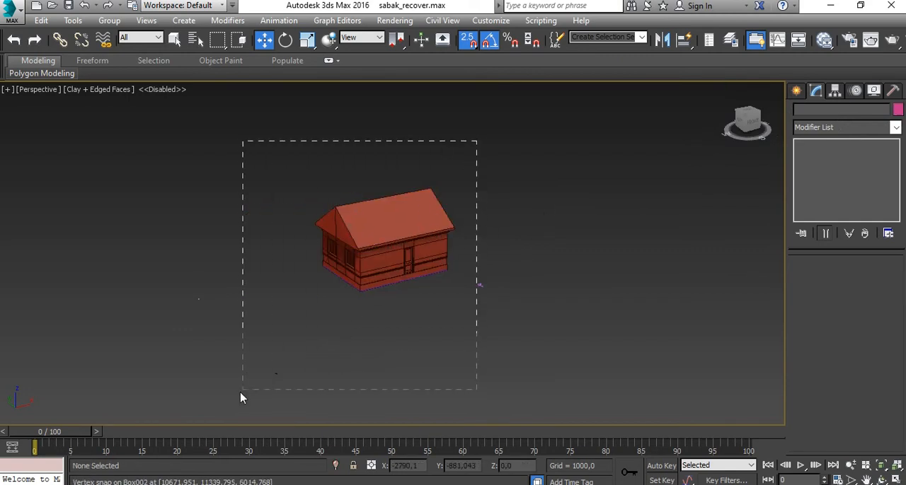
{"action": "key", "text": "ctrl+a"}
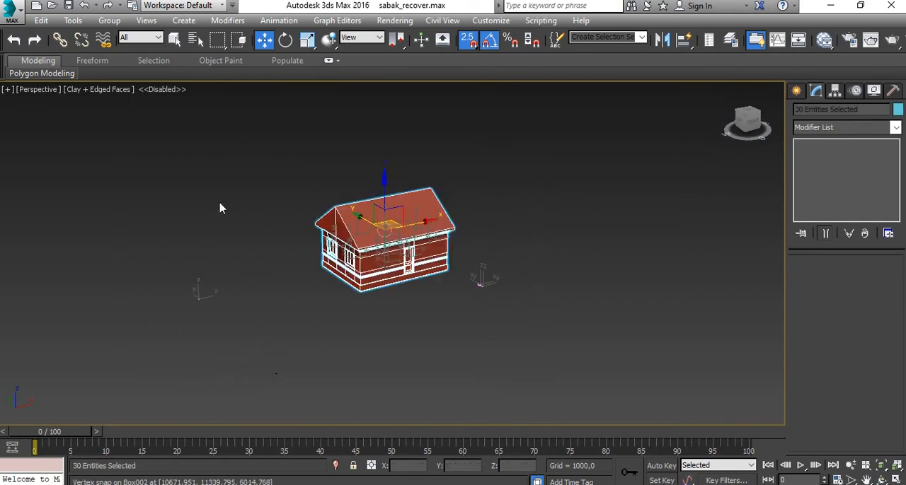
{"action": "left_click", "coordinate": [900, 113]}
{"action": "left_click", "coordinate": [898, 111]}
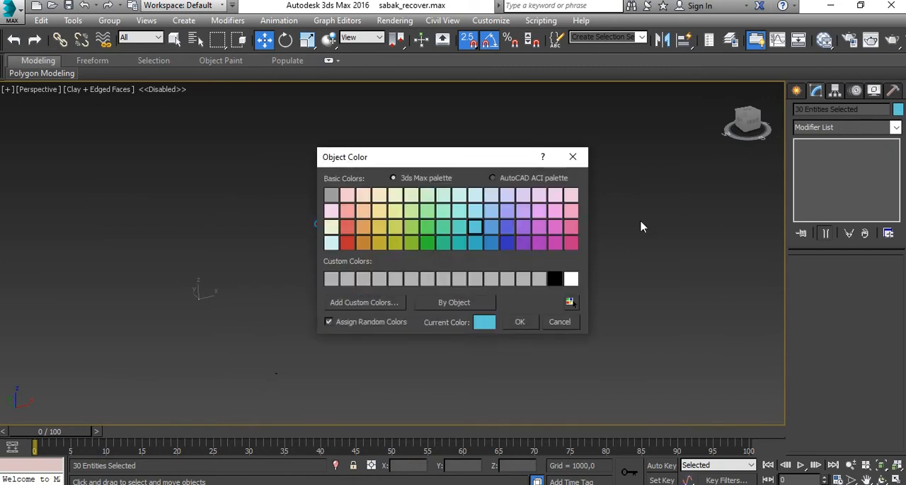
{"action": "left_click", "coordinate": [521, 322]}
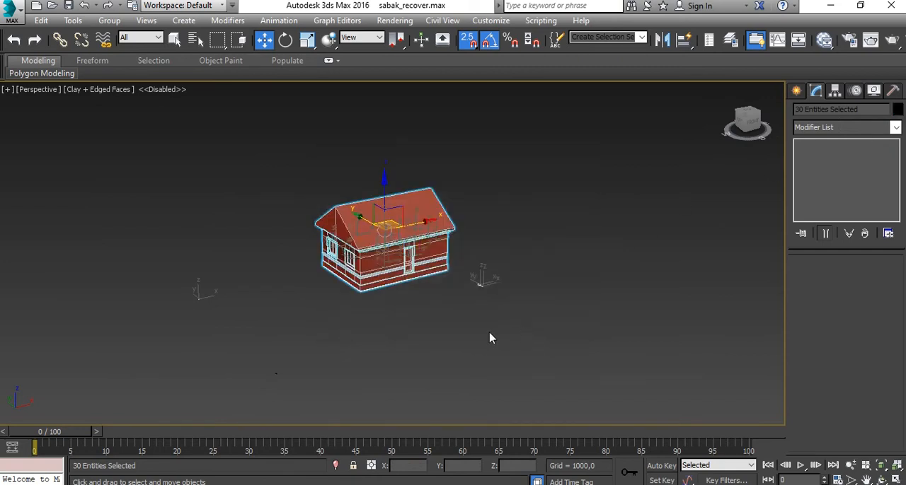
{"action": "left_click", "coordinate": [489, 337]}
- Switch the Perspective view's visual style from Clay to Shaded
{"action": "left_click", "coordinate": [104, 90]}
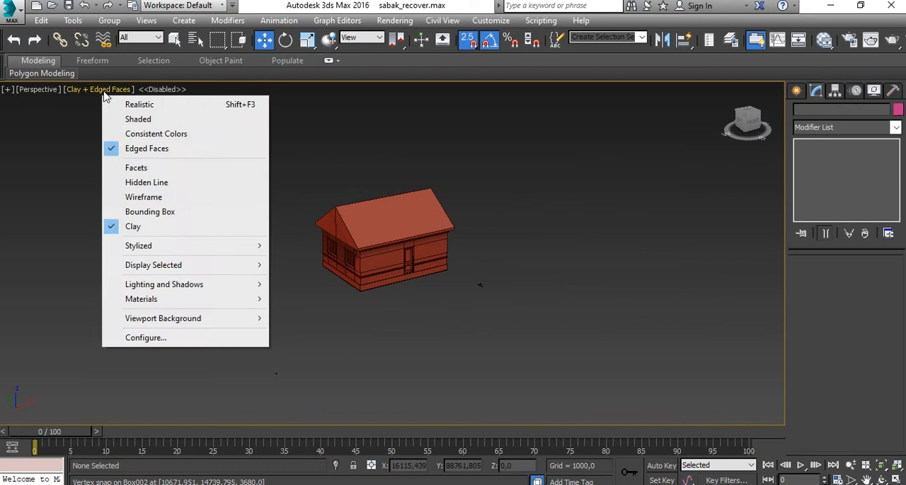
{"action": "left_click", "coordinate": [139, 119]}
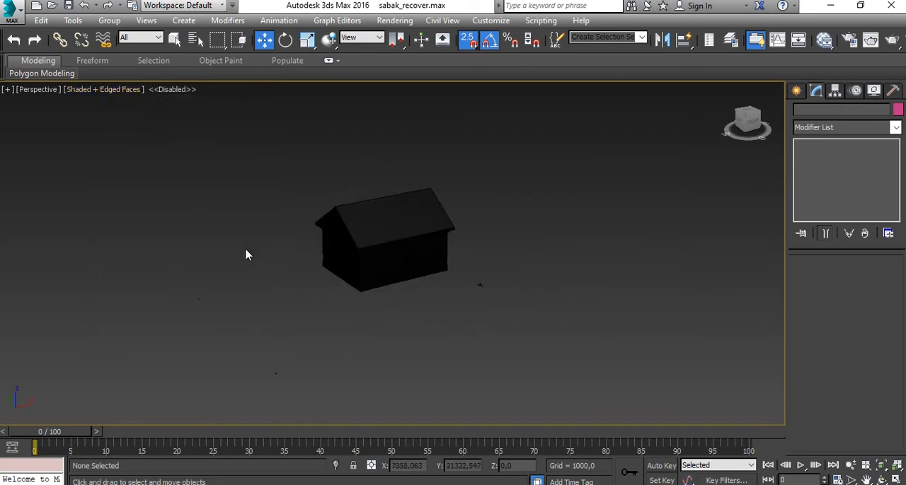
{"action": "scroll", "coordinate": [384, 258], "scroll_direction": "up", "scroll_amount": 6}
{"action": "scroll", "coordinate": [384, 259], "scroll_direction": "down", "scroll_amount": 5}
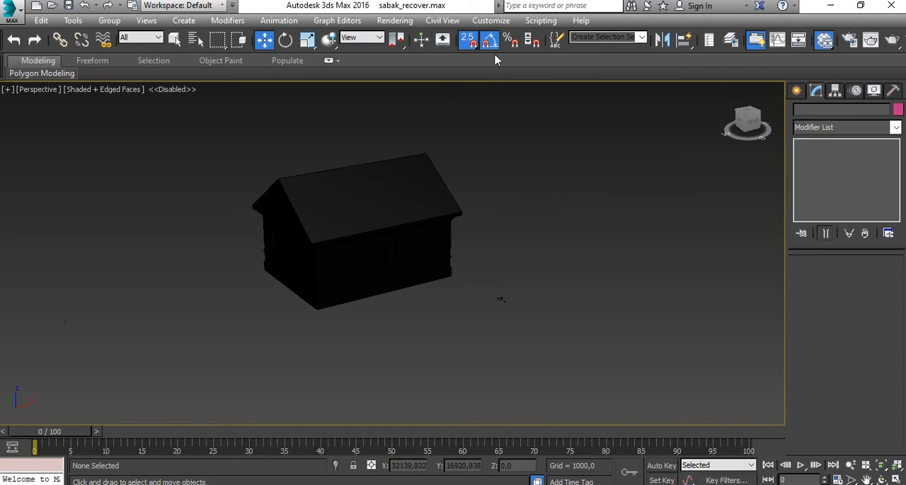
- Create a Standard material in the maximized Slate Material Editor and display its parameters
{"action": "key", "text": "m"}
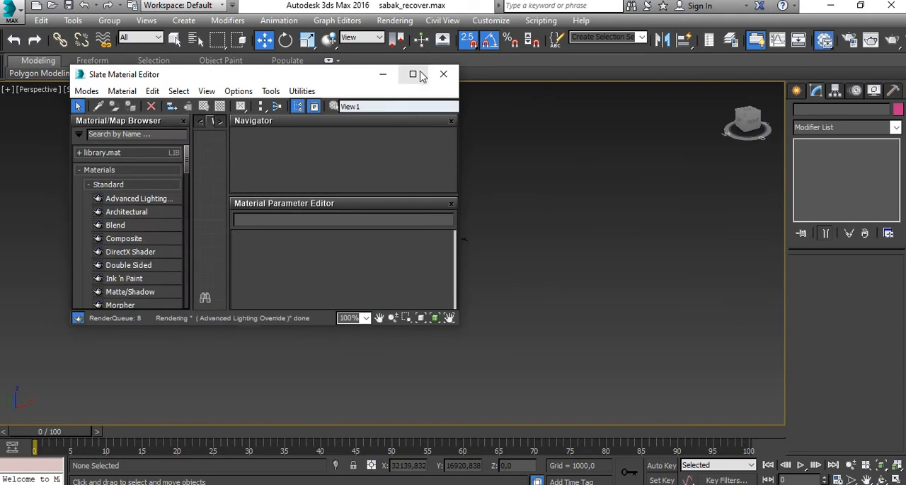
{"action": "left_click", "coordinate": [417, 75]}
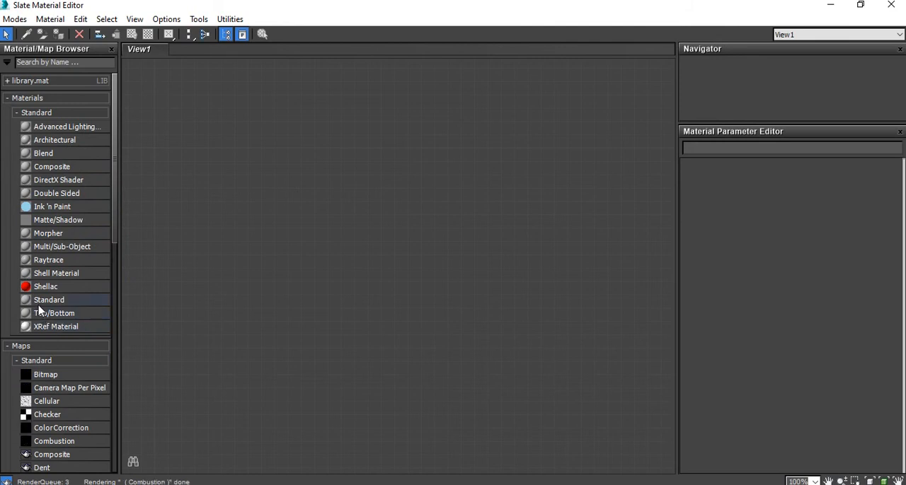
{"action": "left_click_drag", "start_coordinate": [148, 284], "coordinate": [329, 228]}
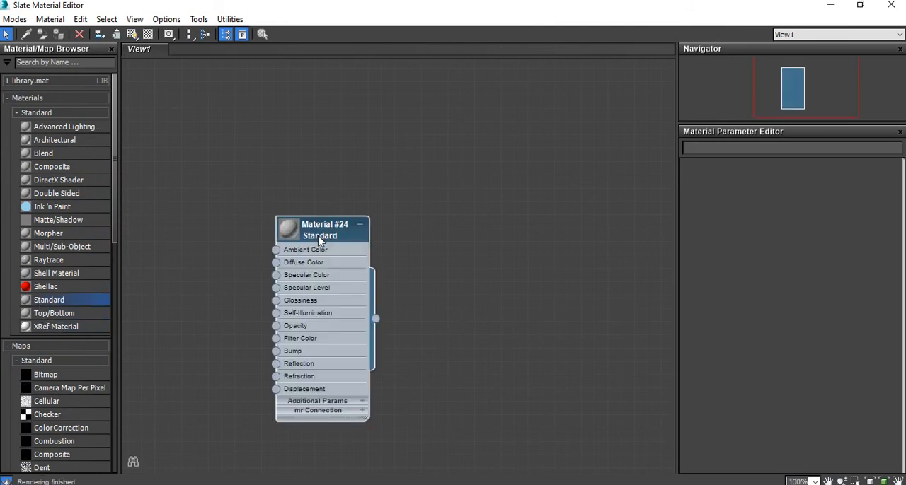
{"action": "double_click", "coordinate": [320, 234]}
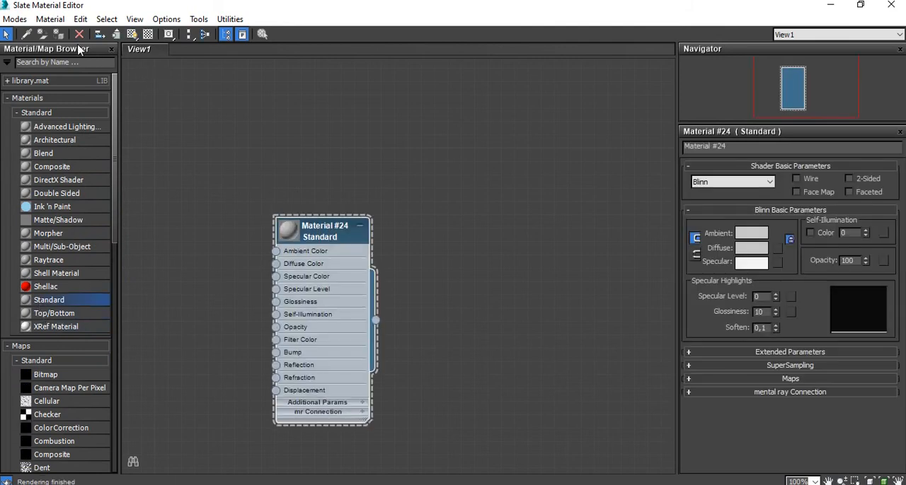
- Assign the new Standard material to all scene objects with shaded display in the viewport, then close the editor and deselect everything
{"action": "left_click_drag", "start_coordinate": [236, 9], "coordinate": [180, 184]}
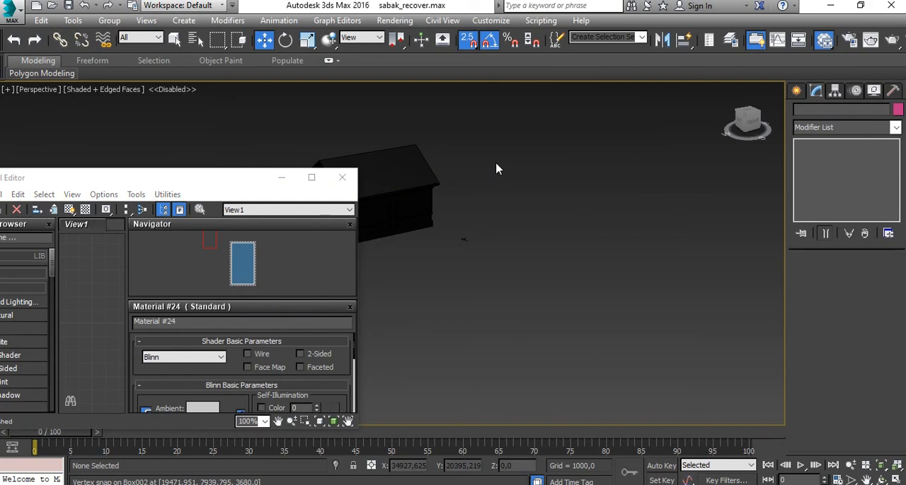
{"action": "key", "text": "ctrl+a"}
{"action": "left_click_drag", "start_coordinate": [255, 182], "coordinate": [576, 103]}
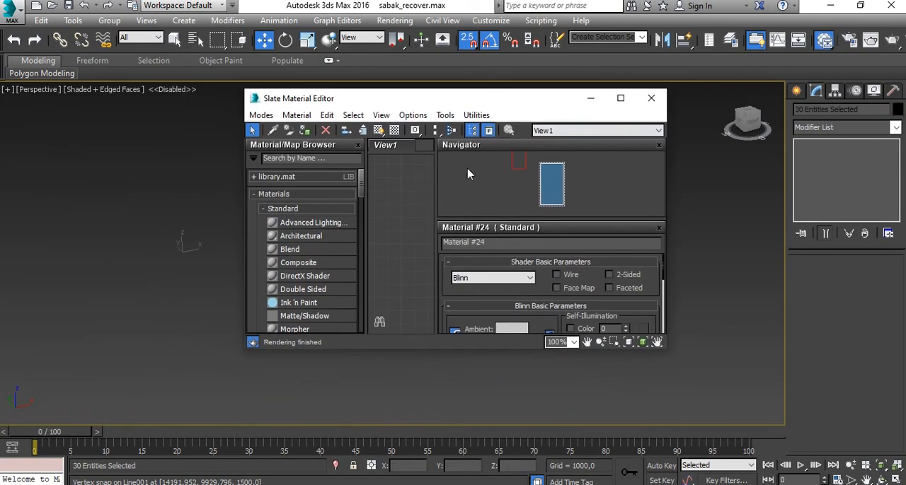
{"action": "left_click", "coordinate": [621, 98]}
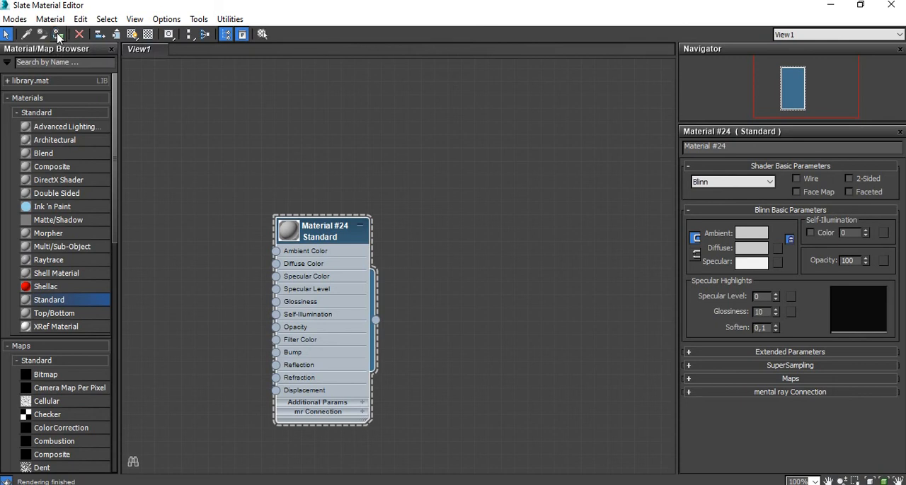
{"action": "left_click", "coordinate": [132, 34]}
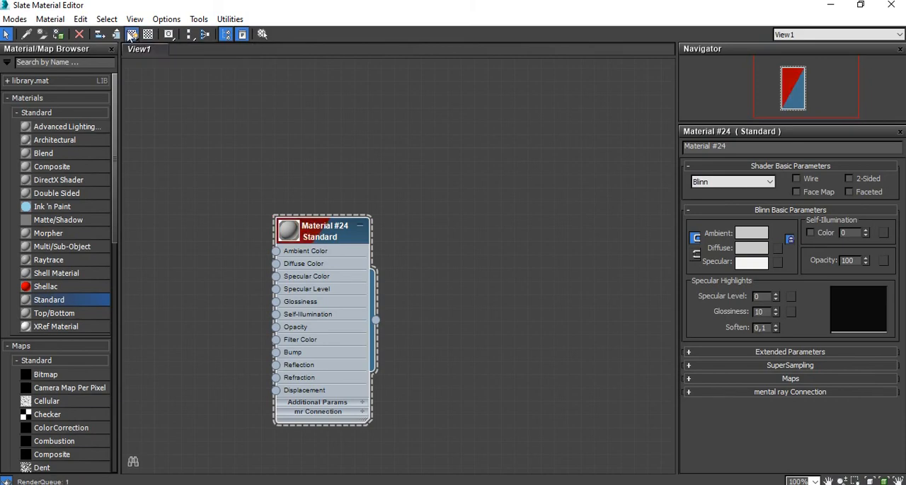
{"action": "left_click", "coordinate": [888, 6]}
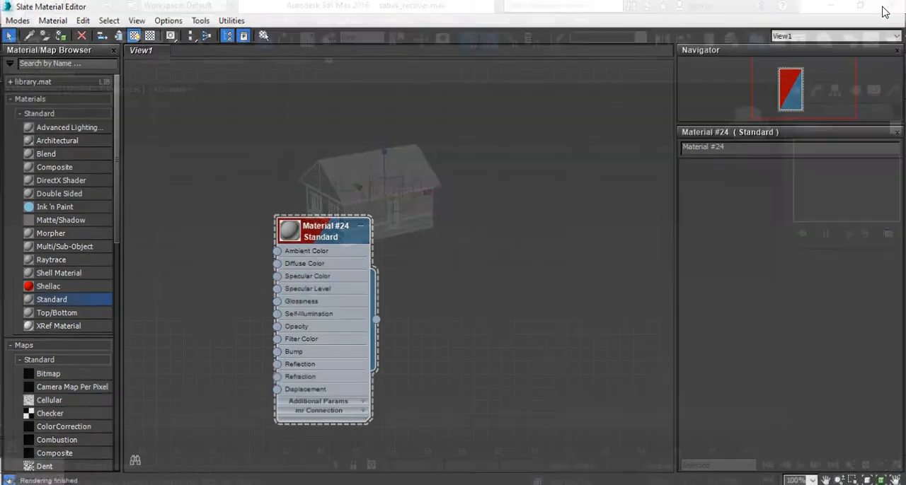
{"action": "left_click", "coordinate": [505, 170]}
- Examine the shaded house with its new material from the door wall and the two-window end wall
{"action": "scroll", "coordinate": [408, 219], "scroll_direction": "up", "scroll_amount": 5}
{"action": "scroll", "coordinate": [408, 219], "scroll_direction": "down", "scroll_amount": 8}
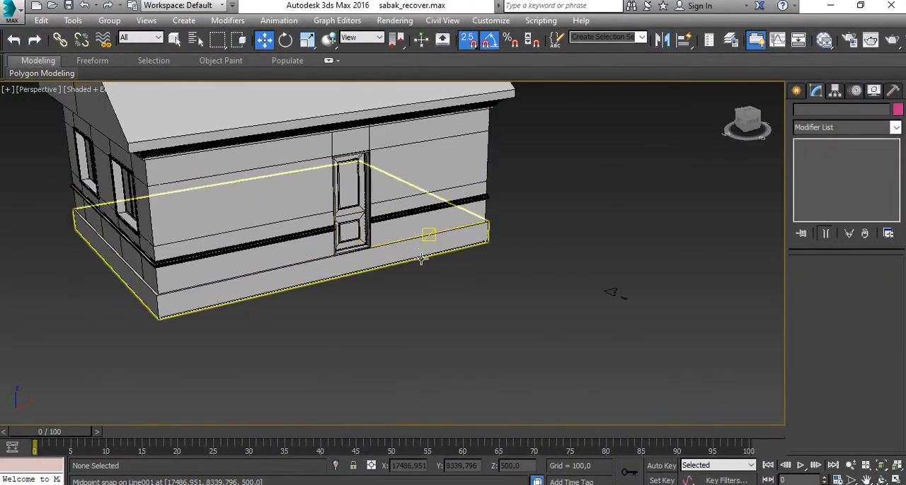
{"action": "scroll", "coordinate": [438, 249], "scroll_direction": "up", "scroll_amount": 5}
{"action": "middle_click_drag", "start_coordinate": [442, 295], "coordinate": [710, 281], "text": "alt"}
{"action": "middle_click_drag", "start_coordinate": [618, 322], "coordinate": [546, 339], "text": "alt"}
{"action": "scroll", "coordinate": [551, 329], "scroll_direction": "down", "scroll_amount": 3}
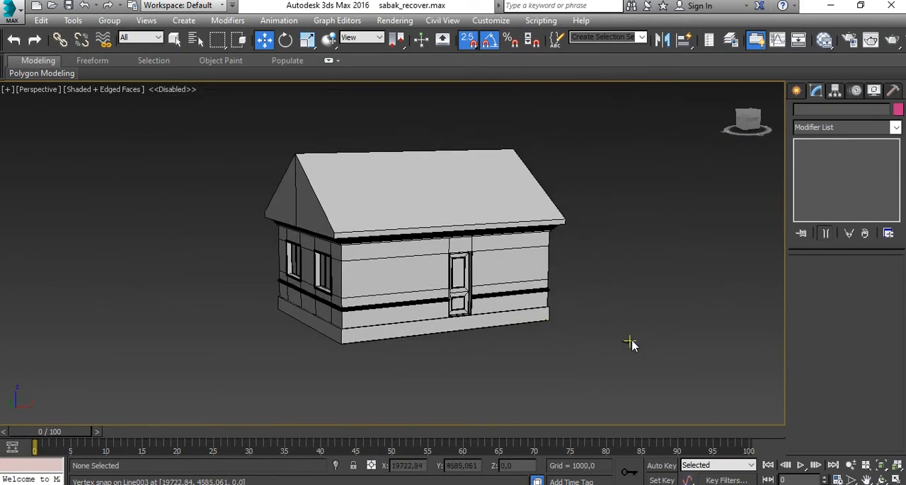
{"action": "scroll", "coordinate": [525, 267], "scroll_direction": "down", "scroll_amount": 2}
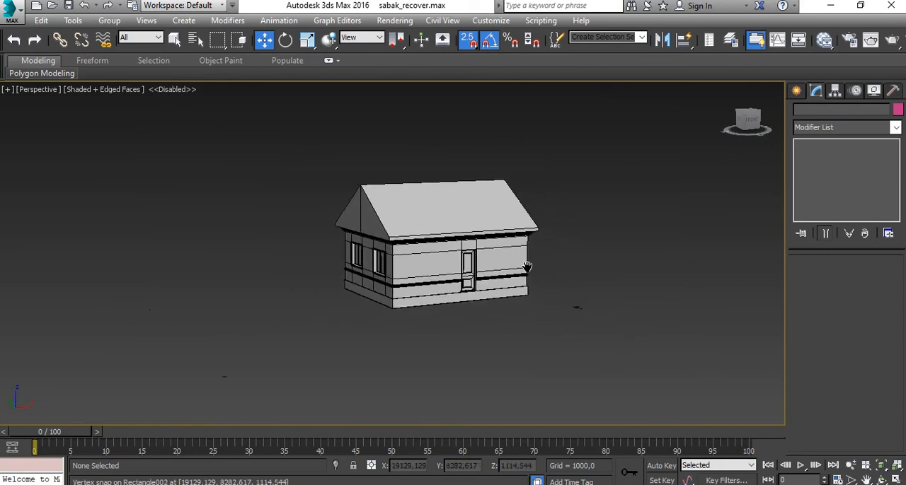
{"action": "scroll", "coordinate": [562, 309], "scroll_direction": "up", "scroll_amount": 8}
{"action": "scroll", "coordinate": [663, 276], "scroll_direction": "down", "scroll_amount": 6}
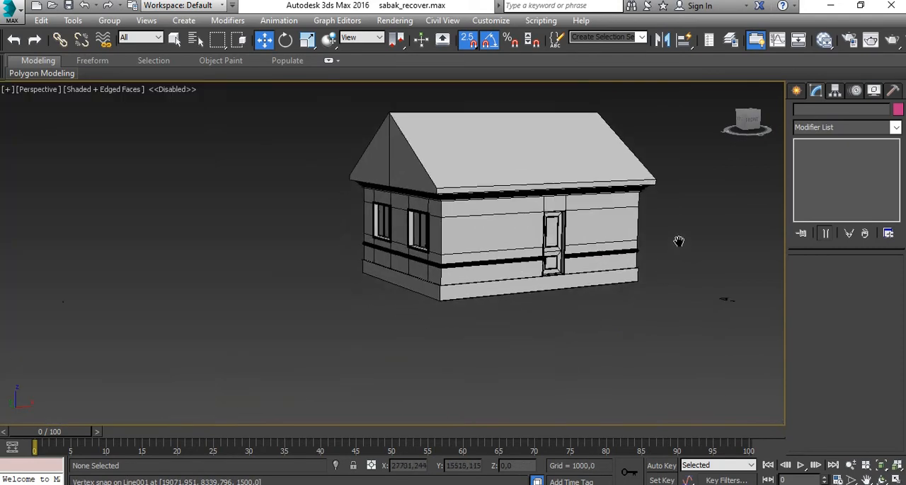
{"action": "scroll", "coordinate": [678, 243], "scroll_direction": "up", "scroll_amount": 2}
{"action": "scroll", "coordinate": [673, 262], "scroll_direction": "up", "scroll_amount": 2}
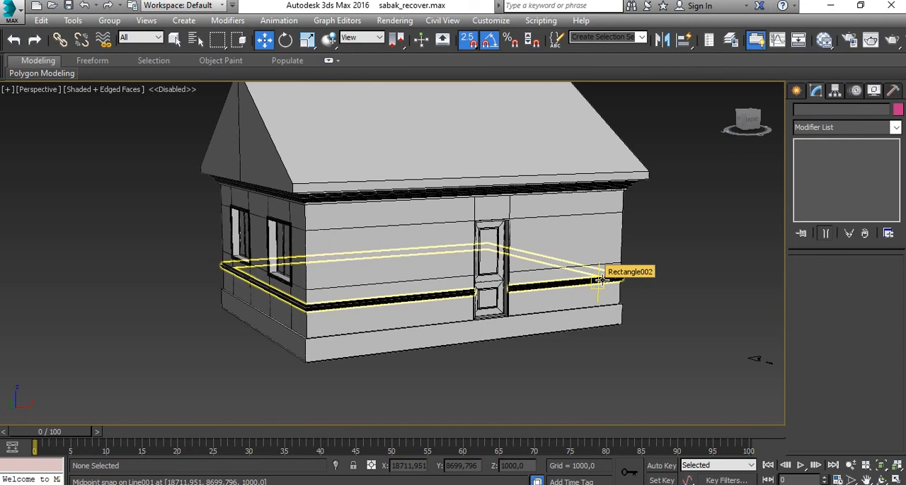
{"action": "middle_click_drag", "start_coordinate": [606, 263], "coordinate": [576, 287]}
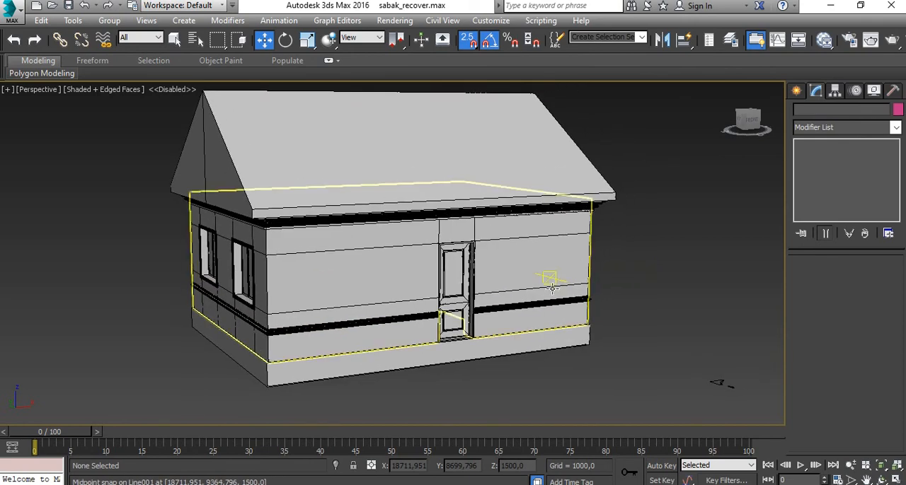
{"action": "middle_click_drag", "start_coordinate": [519, 293], "coordinate": [589, 279]}
{"action": "middle_click_drag", "start_coordinate": [433, 302], "coordinate": [489, 300], "text": "alt"}
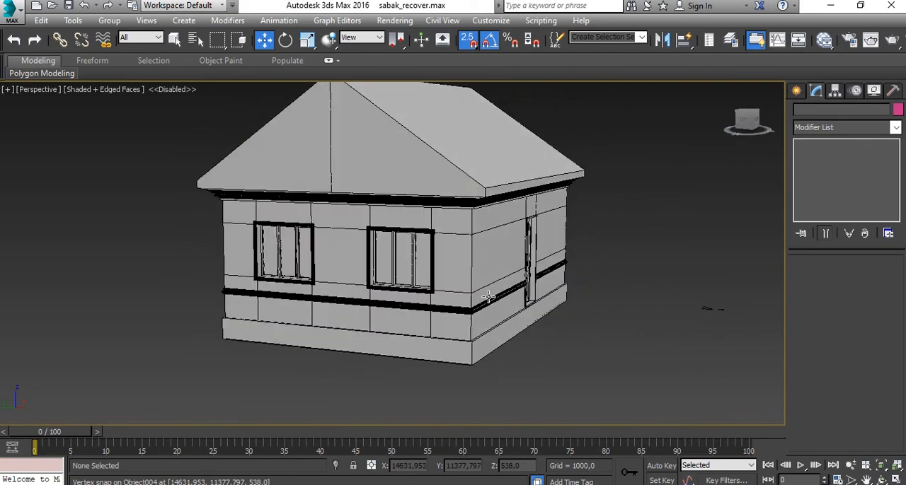
- Examine the window surrounds, the horizontal wall moulding and the cornice on the two-window end wall up close and from both corners
{"action": "scroll", "coordinate": [392, 274], "scroll_direction": "up", "scroll_amount": 5}
{"action": "middle_click_drag", "start_coordinate": [392, 274], "coordinate": [463, 293]}
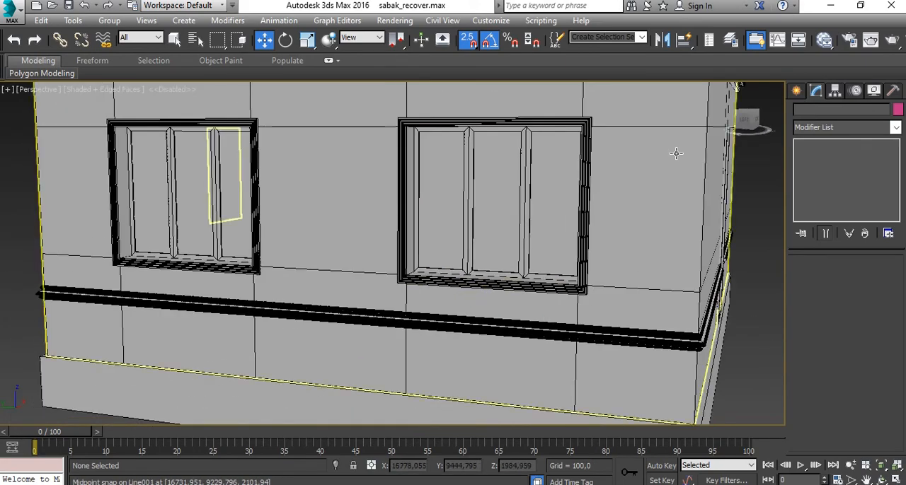
{"action": "scroll", "coordinate": [423, 303], "scroll_direction": "down", "scroll_amount": 3}
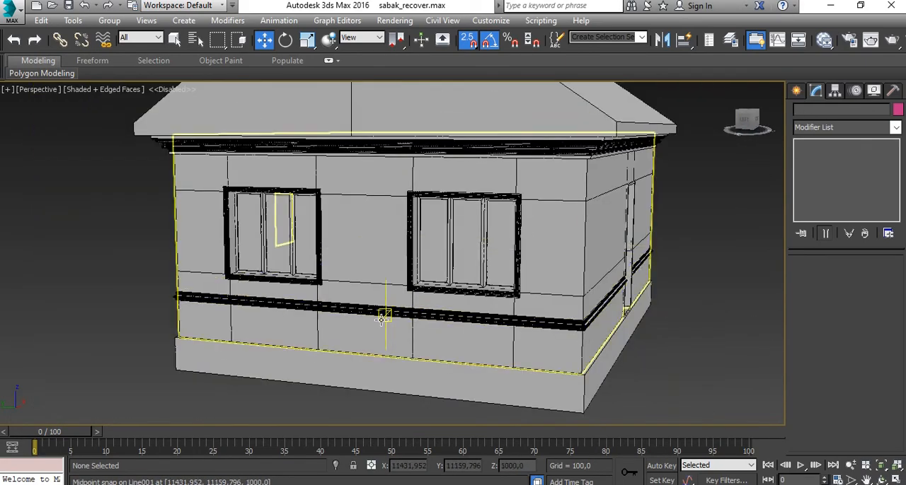
{"action": "middle_click_drag", "start_coordinate": [383, 318], "coordinate": [555, 241], "text": "alt"}
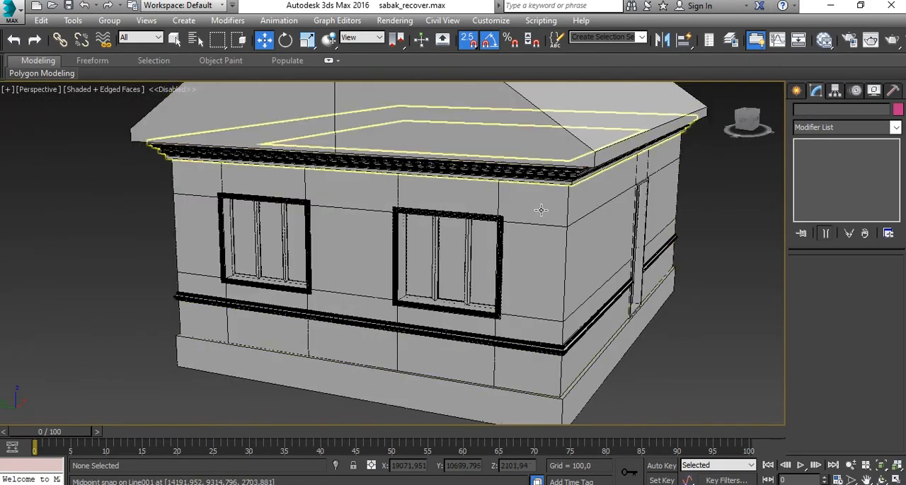
{"action": "scroll", "coordinate": [515, 264], "scroll_direction": "down", "scroll_amount": 3}
{"action": "middle_click_drag", "start_coordinate": [515, 264], "coordinate": [216, 196], "text": "alt"}
{"action": "scroll", "coordinate": [572, 175], "scroll_direction": "up", "scroll_amount": 5}
{"action": "scroll", "coordinate": [447, 233], "scroll_direction": "down", "scroll_amount": 3}
{"action": "middle_click_drag", "start_coordinate": [446, 233], "coordinate": [263, 236], "text": "alt"}
{"action": "middle_click_drag", "start_coordinate": [623, 283], "coordinate": [516, 307], "text": "alt"}
{"action": "middle_click_drag", "start_coordinate": [332, 295], "coordinate": [552, 286]}
{"action": "middle_click_drag", "start_coordinate": [273, 303], "coordinate": [443, 297], "text": "alt"}
{"action": "middle_click_drag", "start_coordinate": [256, 286], "coordinate": [516, 281]}
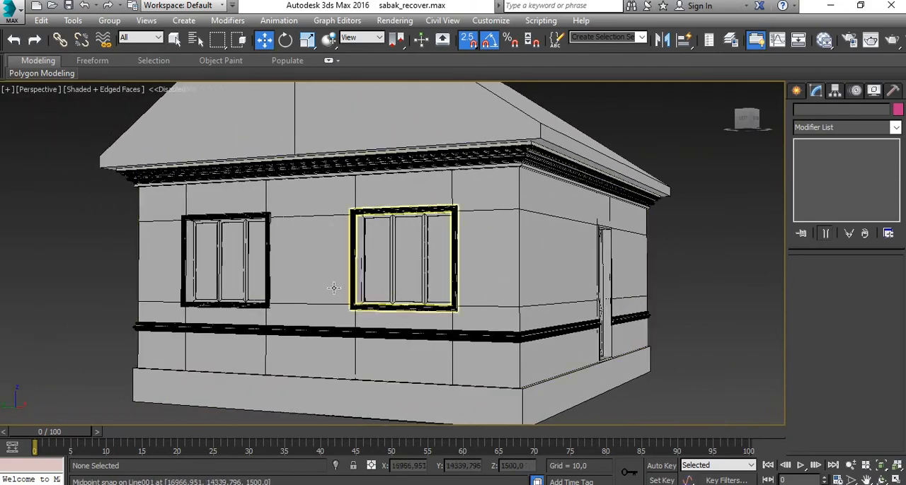
- Inspect the end wall with the narrow window, the door wall and the gable roof from all around the house
{"action": "middle_click_drag", "start_coordinate": [334, 288], "coordinate": [386, 295], "text": "alt"}
{"action": "left_click_drag", "start_coordinate": [249, 296], "coordinate": [307, 295], "text": "alt"}
{"action": "middle_click_drag", "start_coordinate": [307, 295], "coordinate": [433, 290], "text": "alt"}
{"action": "middle_click_drag", "start_coordinate": [273, 287], "coordinate": [461, 295]}
{"action": "scroll", "coordinate": [382, 264], "scroll_direction": "down", "scroll_amount": 3}
{"action": "middle_click_drag", "start_coordinate": [498, 325], "coordinate": [332, 222]}
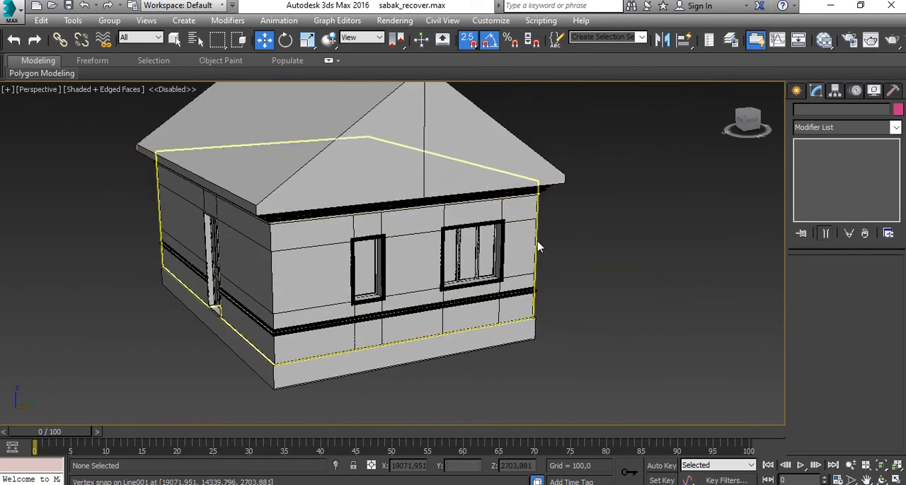
{"action": "middle_click_drag", "start_coordinate": [288, 355], "coordinate": [276, 306], "text": "alt"}
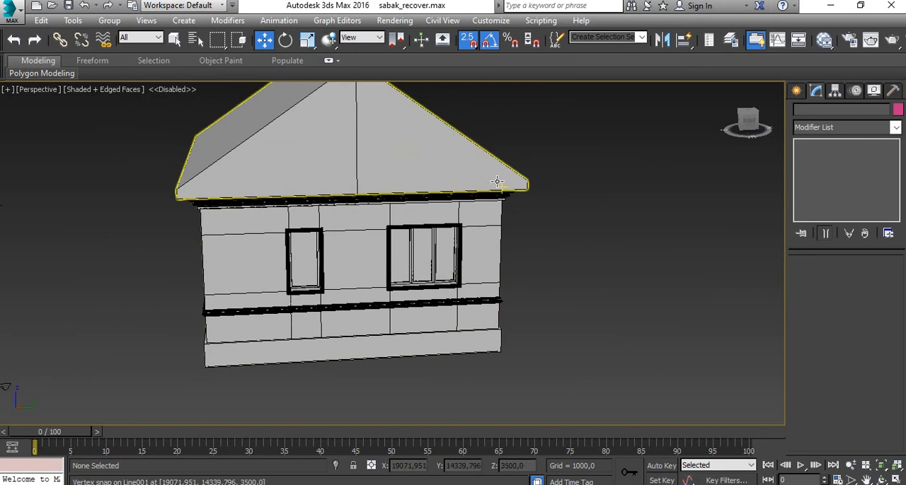
{"action": "left_click_drag", "start_coordinate": [495, 184], "coordinate": [492, 244]}
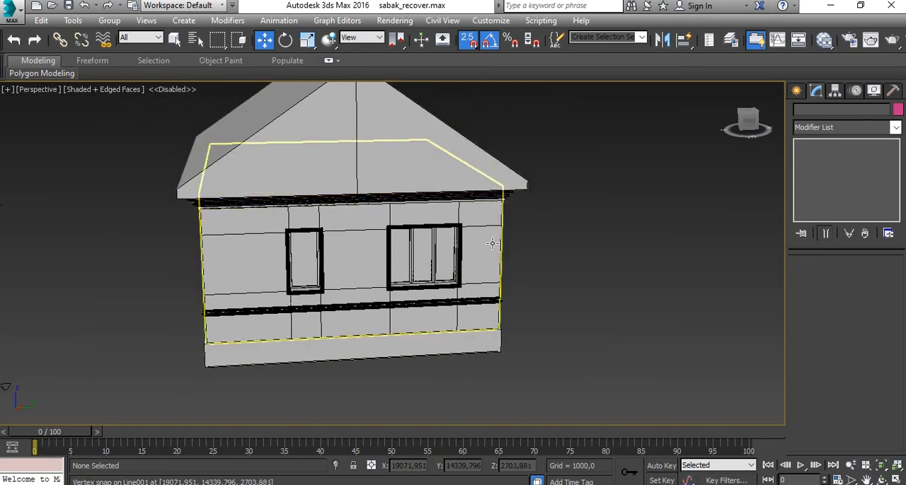
{"action": "middle_click_drag", "start_coordinate": [479, 284], "coordinate": [440, 233], "text": "alt"}
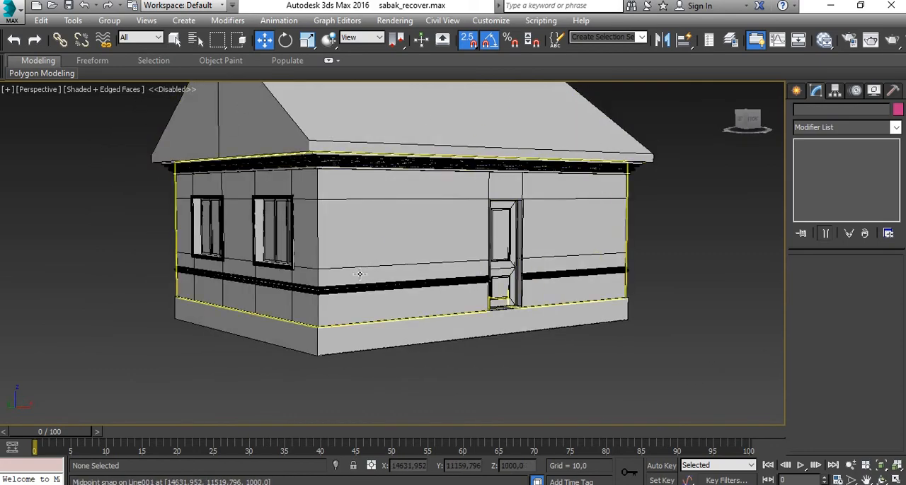
{"action": "middle_click_drag", "start_coordinate": [338, 198], "coordinate": [377, 219], "text": "alt"}
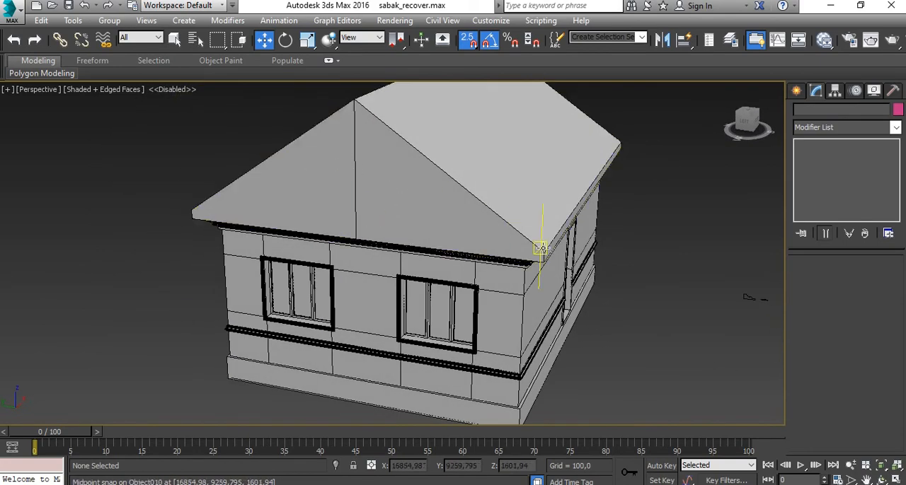
{"action": "middle_click_drag", "start_coordinate": [539, 248], "coordinate": [289, 208], "text": "alt"}
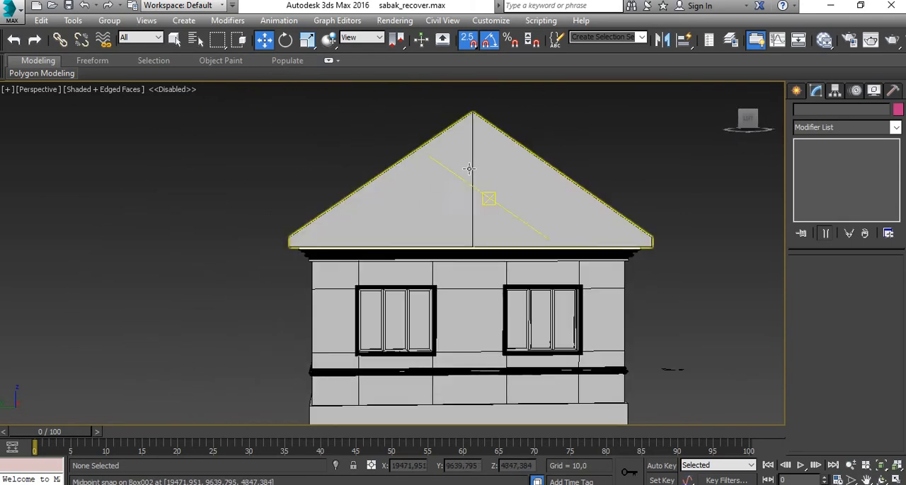
- Review the finished exterior from the corner between the single-window long wall and the two-window end wall, near and far
{"action": "middle_click_drag", "start_coordinate": [494, 195], "coordinate": [290, 215]}
{"action": "scroll", "coordinate": [420, 226], "scroll_direction": "down", "scroll_amount": 5}
{"action": "middle_click_drag", "start_coordinate": [456, 295], "coordinate": [440, 332], "text": "alt"}
{"action": "scroll", "coordinate": [448, 319], "scroll_direction": "up", "scroll_amount": 5}
{"action": "mouse_move", "coordinate": [375, 338]}
{"action": "middle_mouse_down"}
{"action": "mouse_move", "coordinate": [449, 347]}
{"action": "mouse_move", "coordinate": [435, 322]}
{"action": "middle_mouse_up"}
{"action": "middle_click_drag", "start_coordinate": [352, 325], "coordinate": [352, 305]}
{"action": "scroll", "coordinate": [347, 316], "scroll_direction": "down", "scroll_amount": 2}
{"action": "scroll", "coordinate": [361, 287], "scroll_direction": "up", "scroll_amount": 2}
{"action": "scroll", "coordinate": [370, 283], "scroll_direction": "down", "scroll_amount": 2}
{"action": "scroll", "coordinate": [351, 304], "scroll_direction": "up", "scroll_amount": 2}
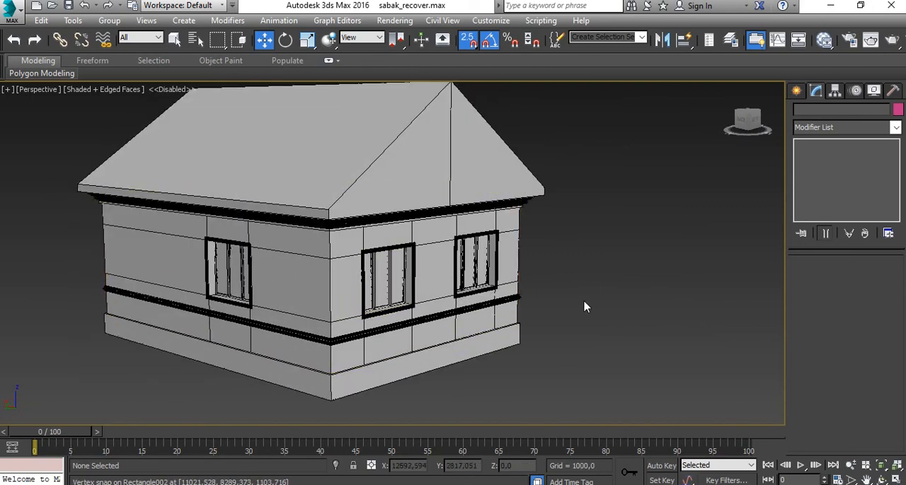
{"action": "scroll", "coordinate": [538, 298], "scroll_direction": "down", "scroll_amount": 2}
{"action": "middle_click_drag", "start_coordinate": [546, 295], "coordinate": [456, 281]}
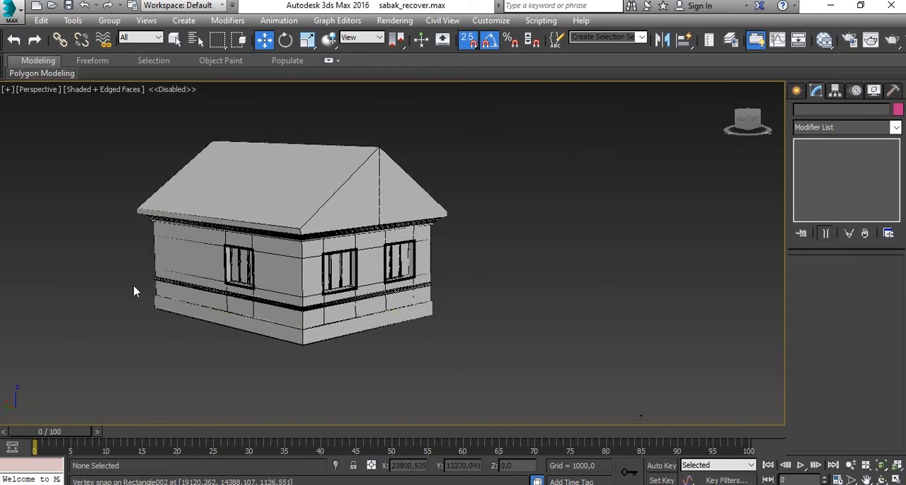